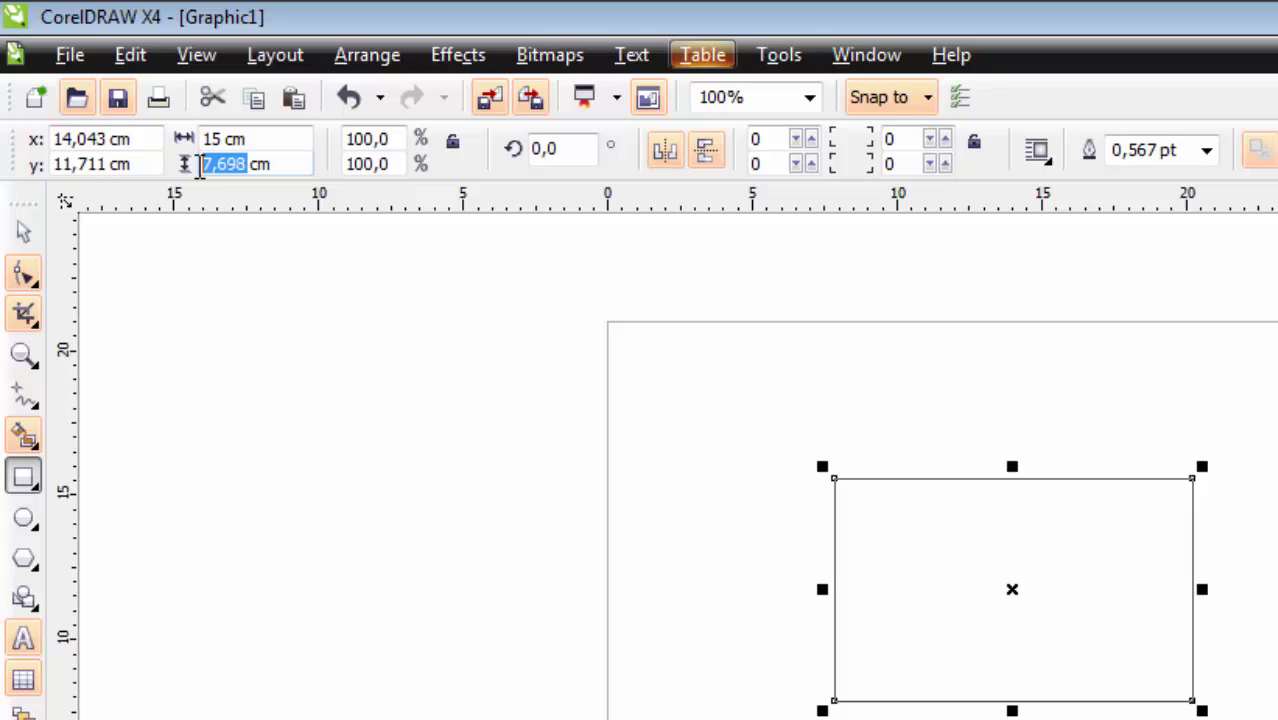
Set the rectangle's height to 7 cm and apply the 15 x 7 cm size
text(7)
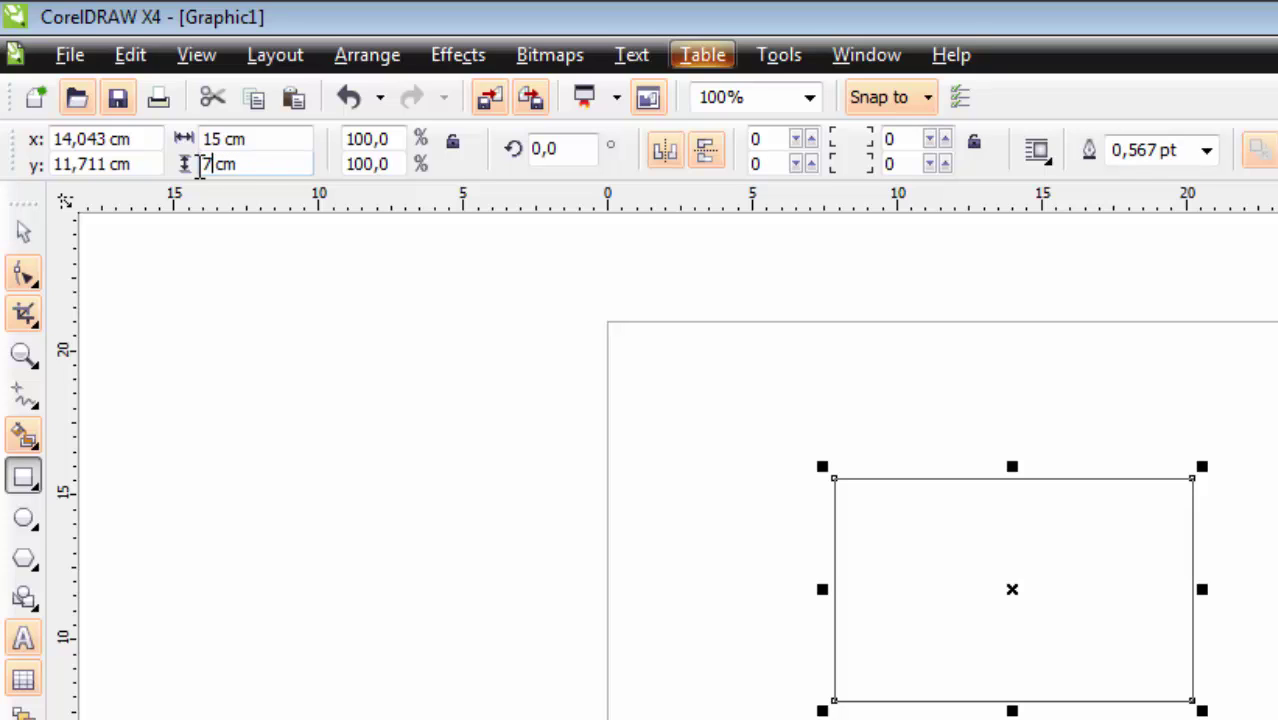
key(Return)
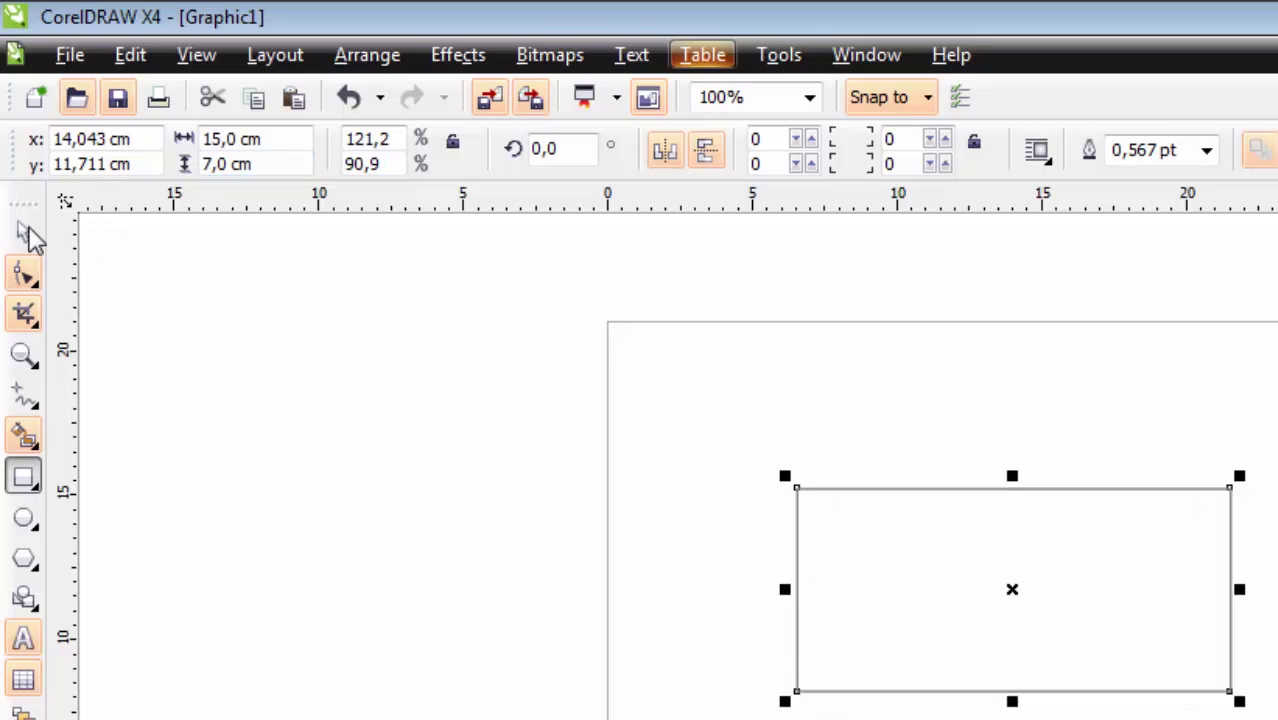
click(1055, 595)
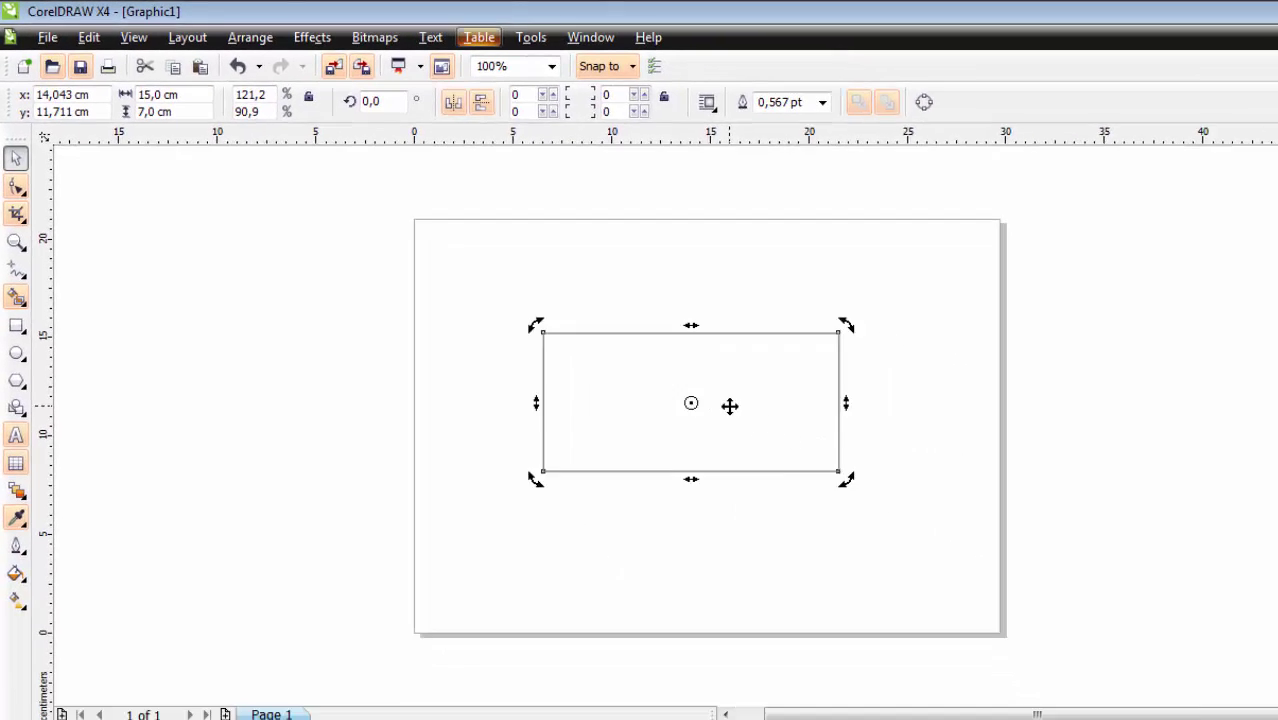
scroll(1070, 607, up, 1)
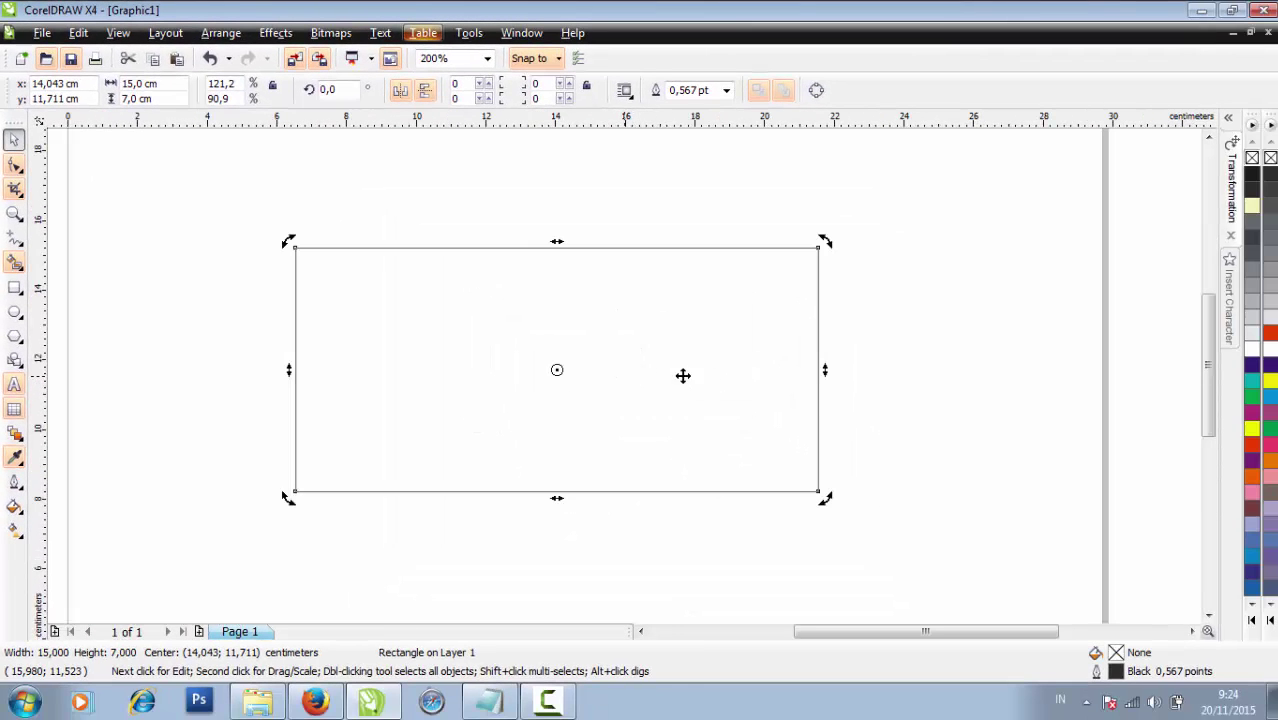
click(873, 369)
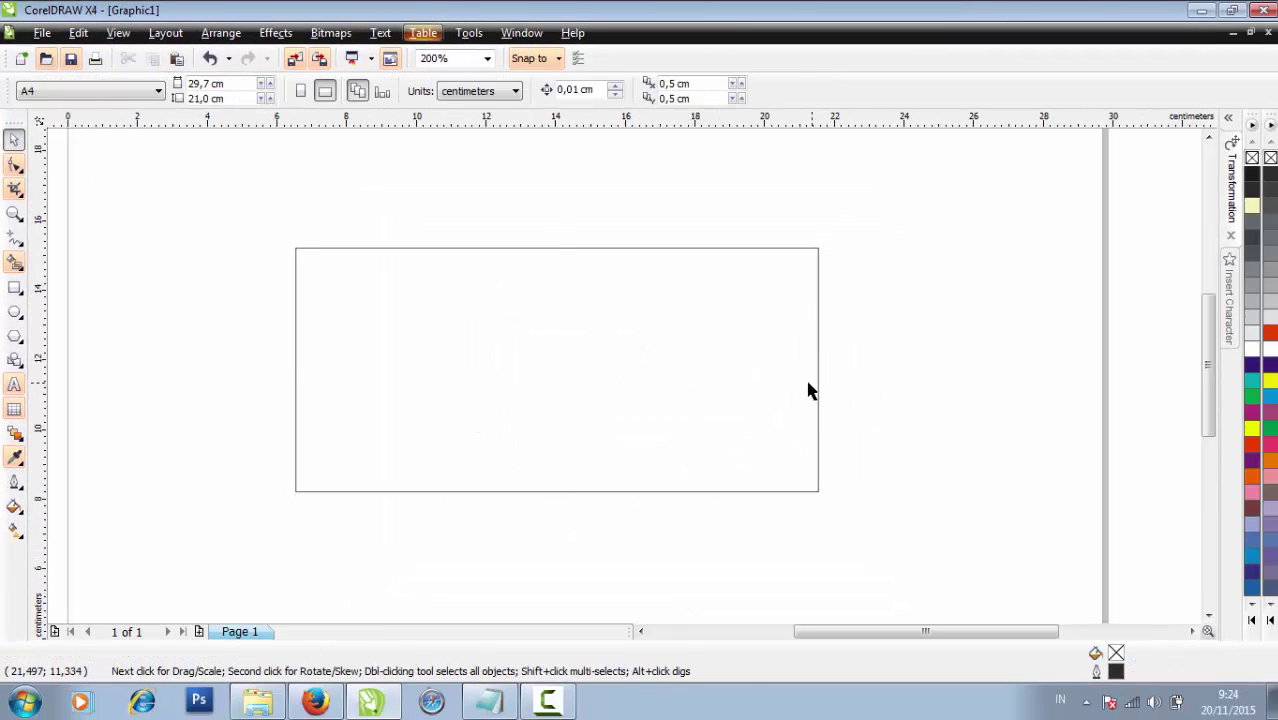
Centre the 15 x 7 cm rectangle on the page
click(727, 386)
scroll(727, 386, up, 1)
scroll(727, 386, down, 2)
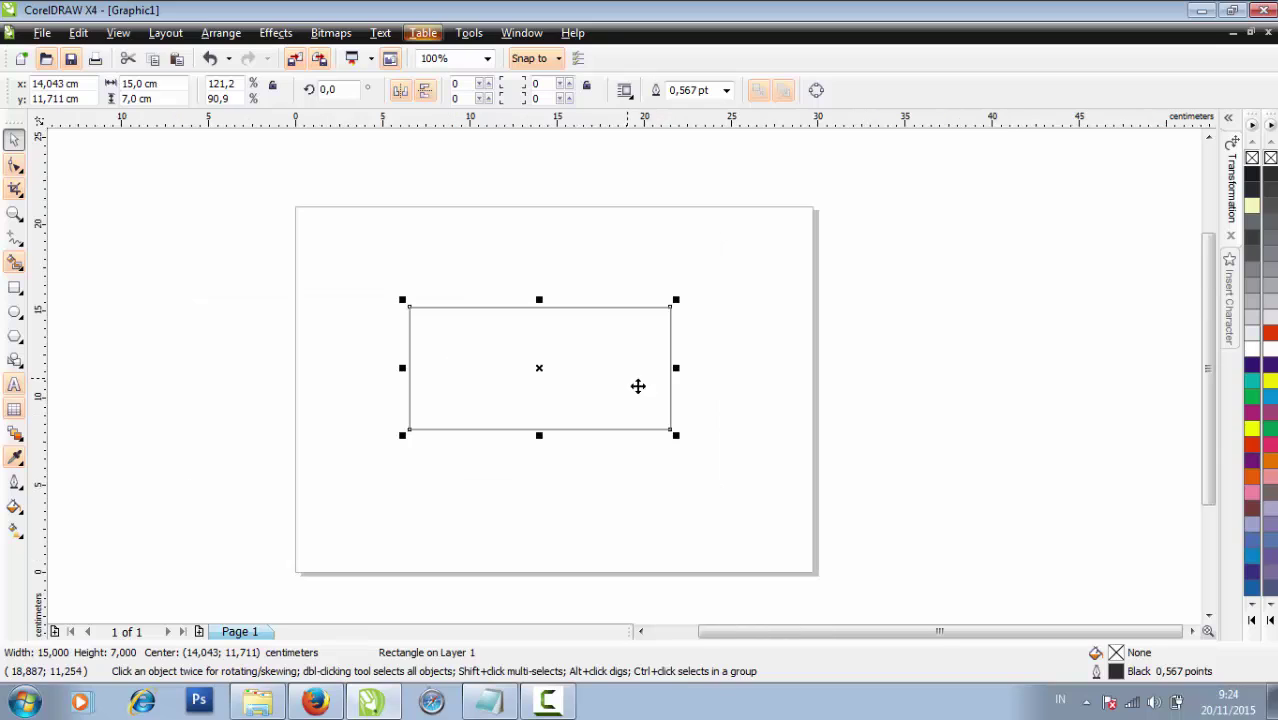
click(725, 410)
click(592, 378)
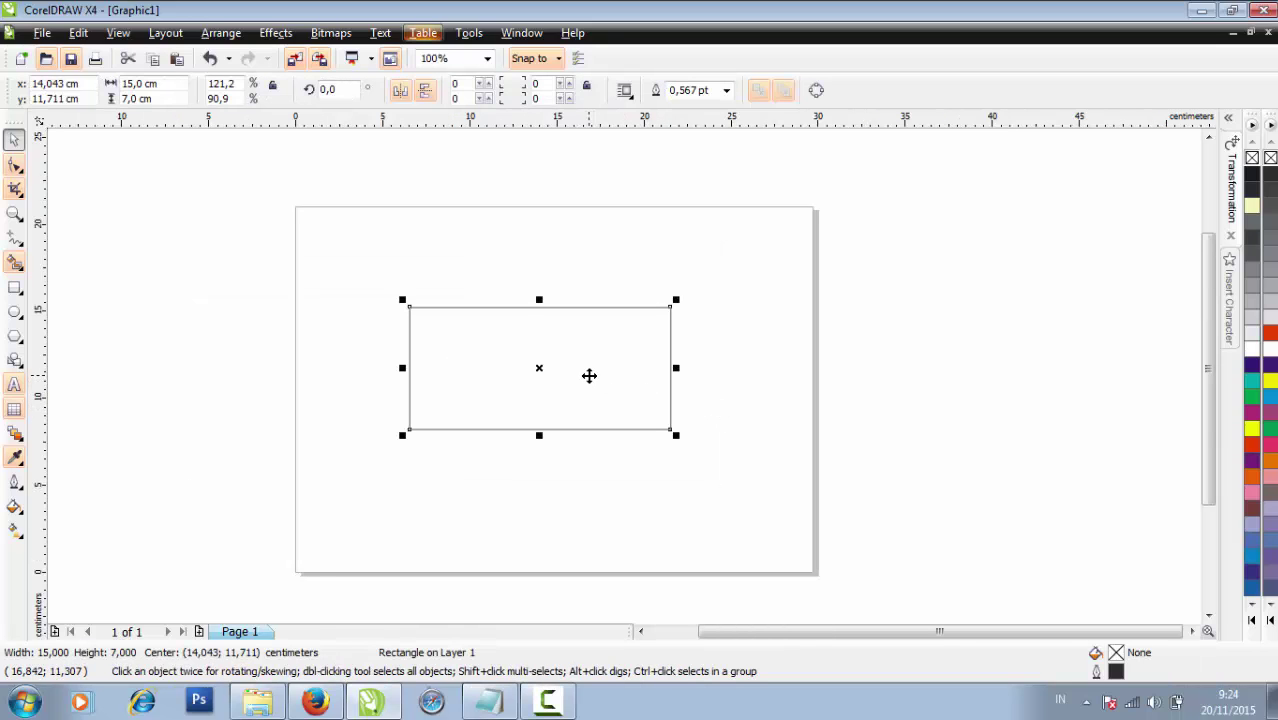
click(657, 477)
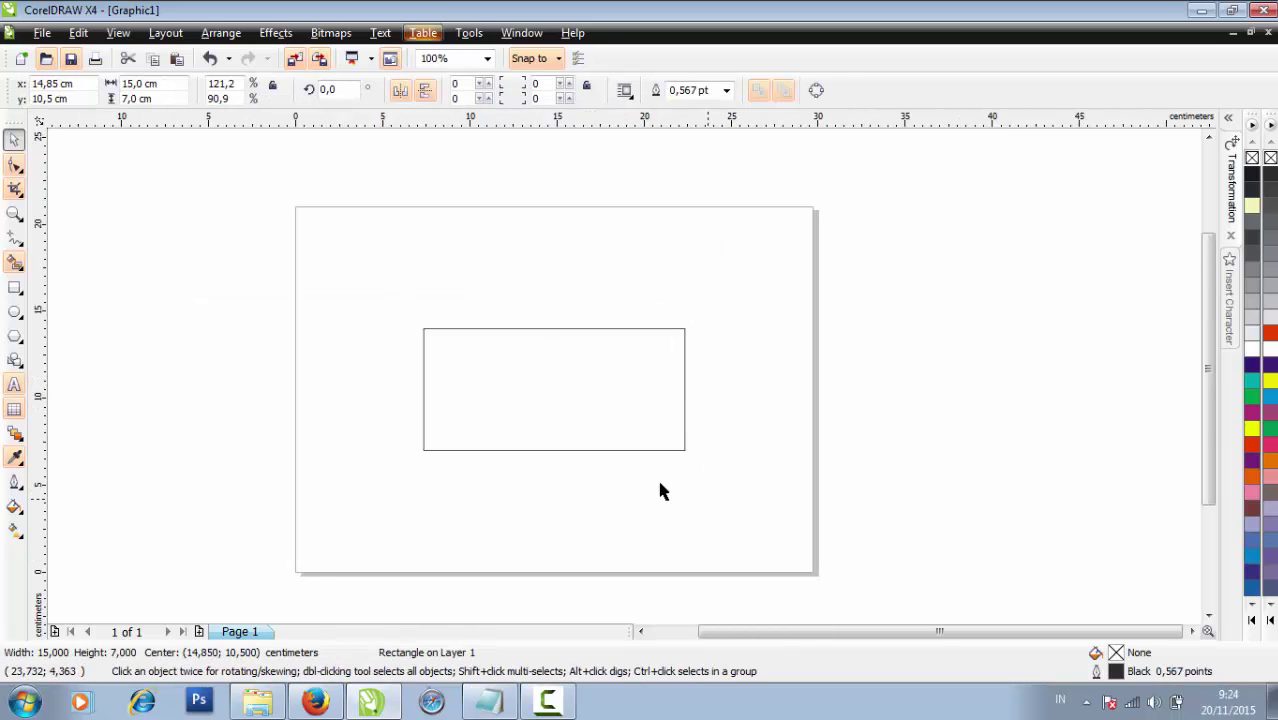
Draw a second rectangle spanning the full height of the first near its right end, and set its width to 5 cm
scroll(610, 414, up, 1)
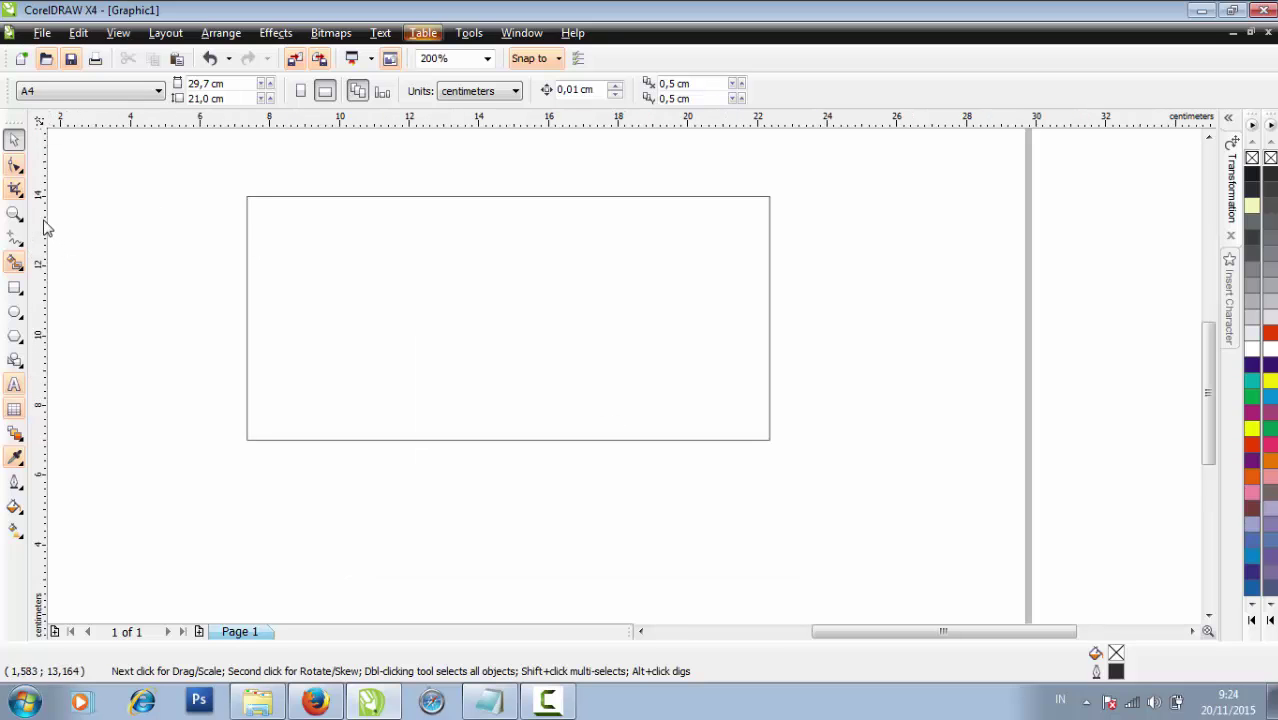
click(14, 288)
drag(601, 197, 614, 220)
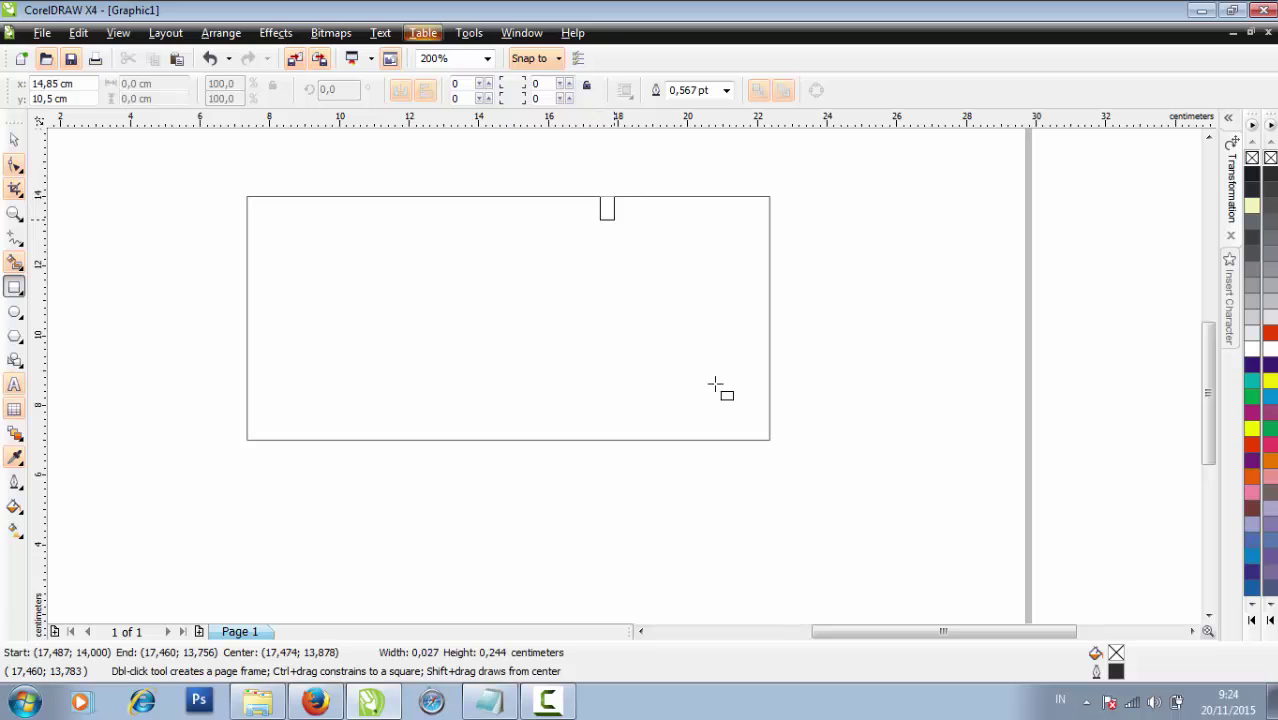
drag(713, 384, 754, 439)
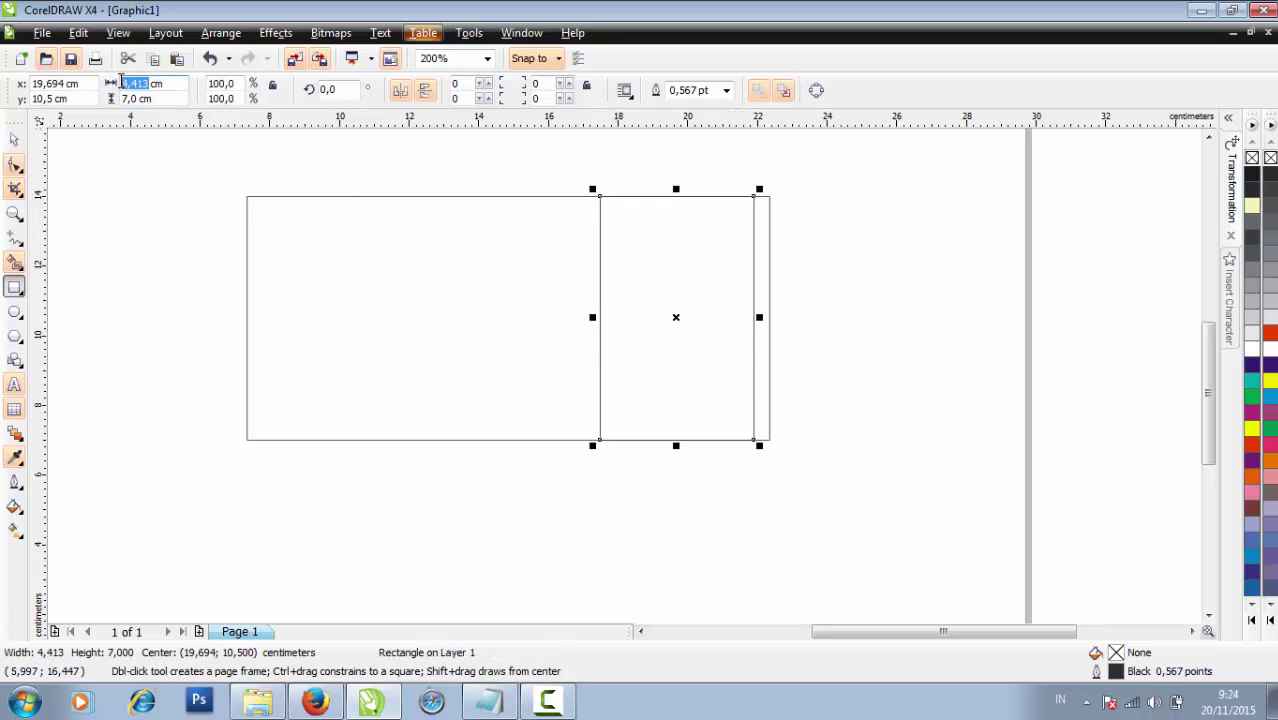
key(Return)
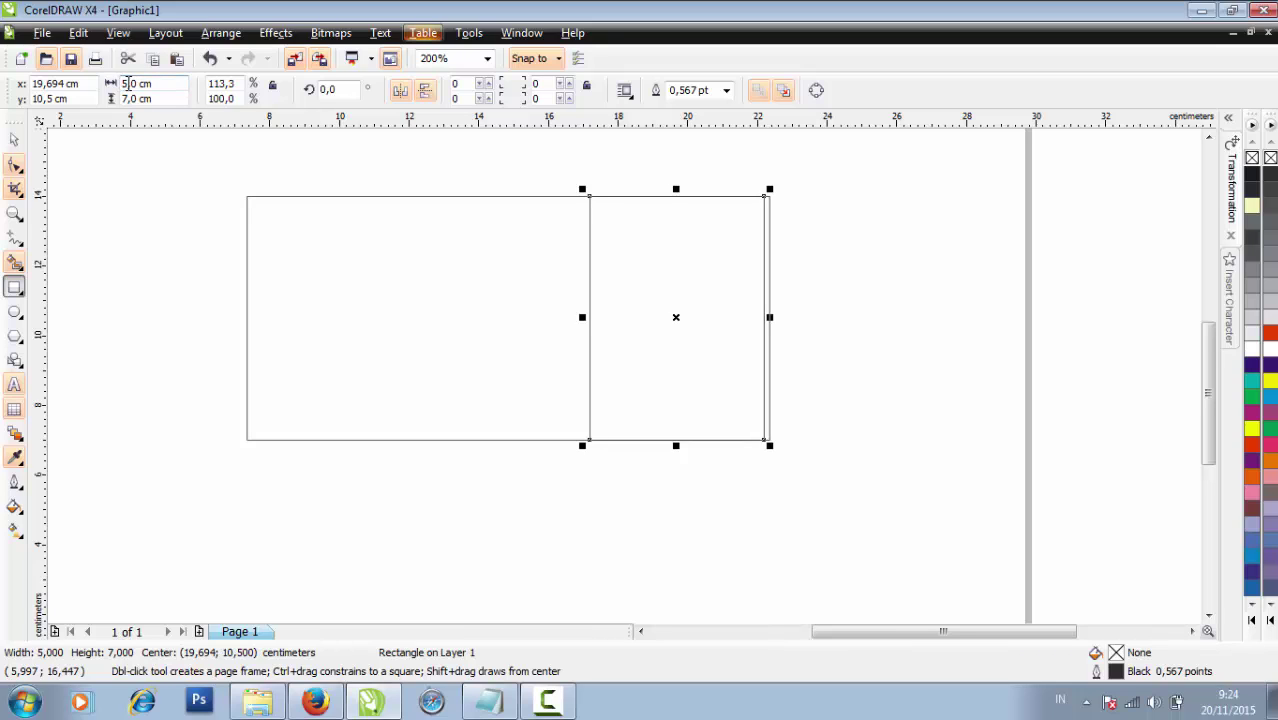
Nudge the 5 cm rectangle right until its right edge lines up with the large rectangle's right edge
key(Right)
key(Right)
key(Right)
key(Right)
key(Right)
key(Right)
key(Right)
key(Right)
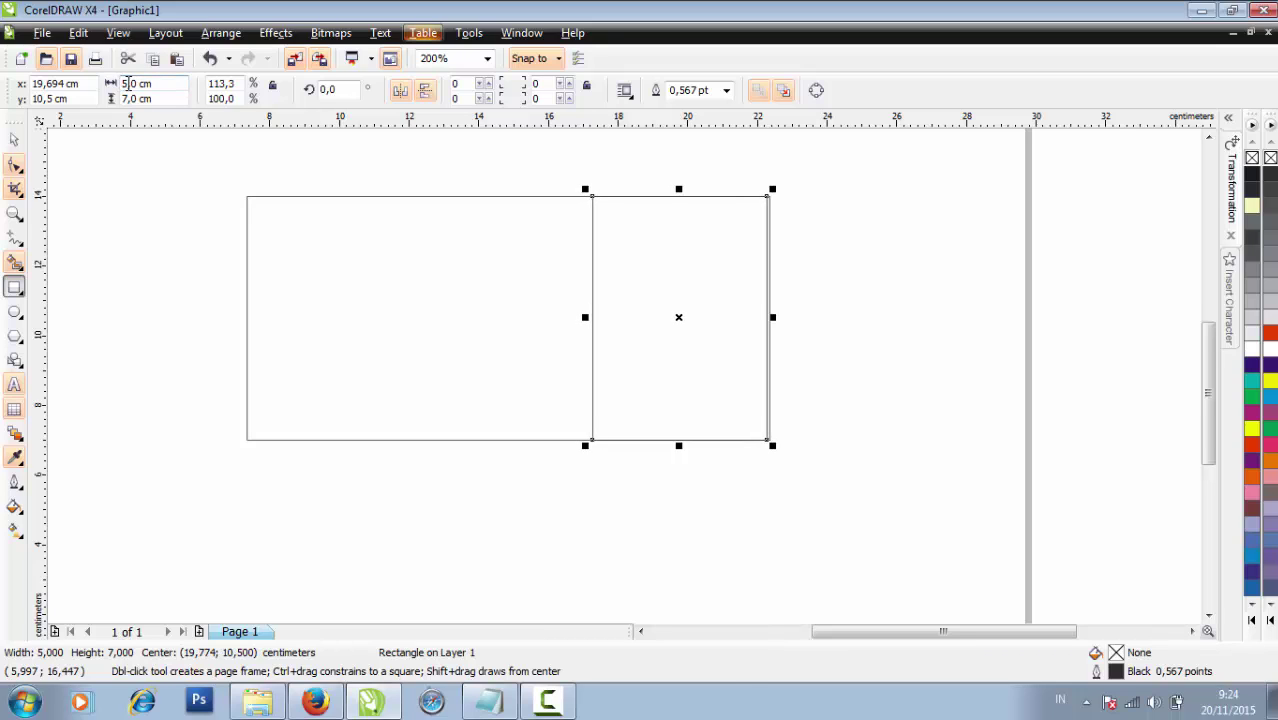
key(Right)
key(Right)
key(Right)
click(616, 340)
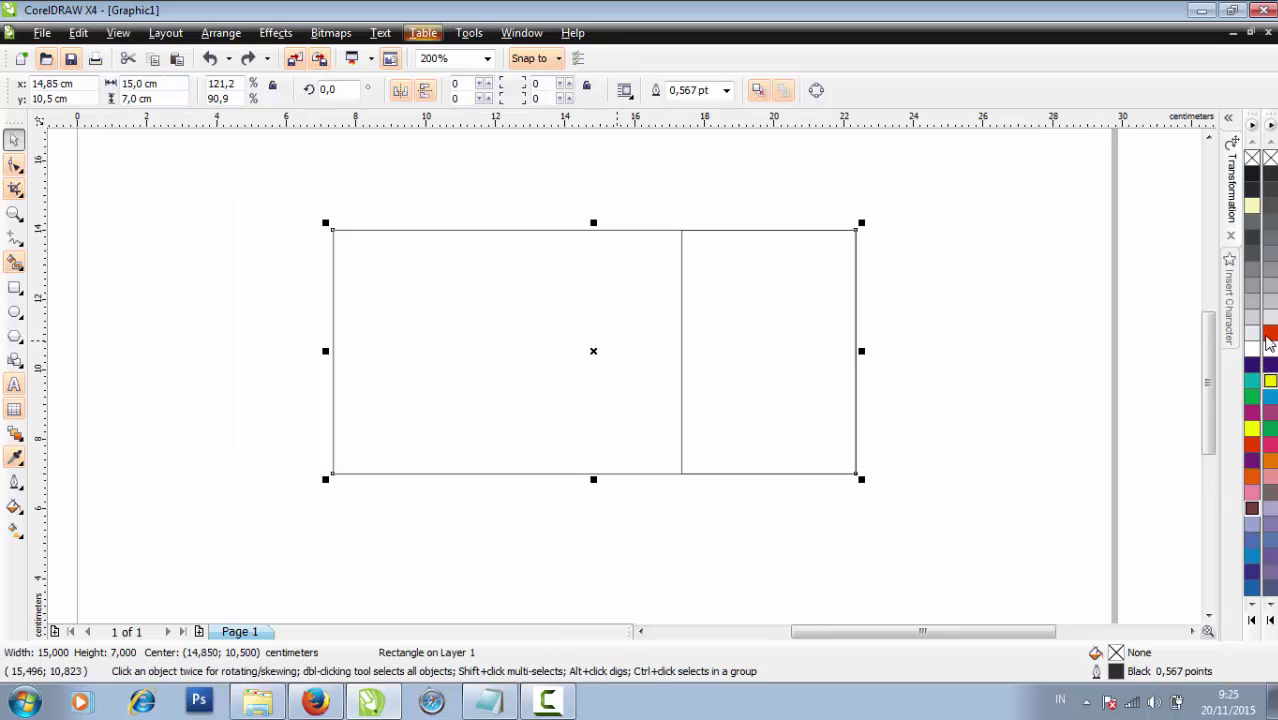
click(1270, 318)
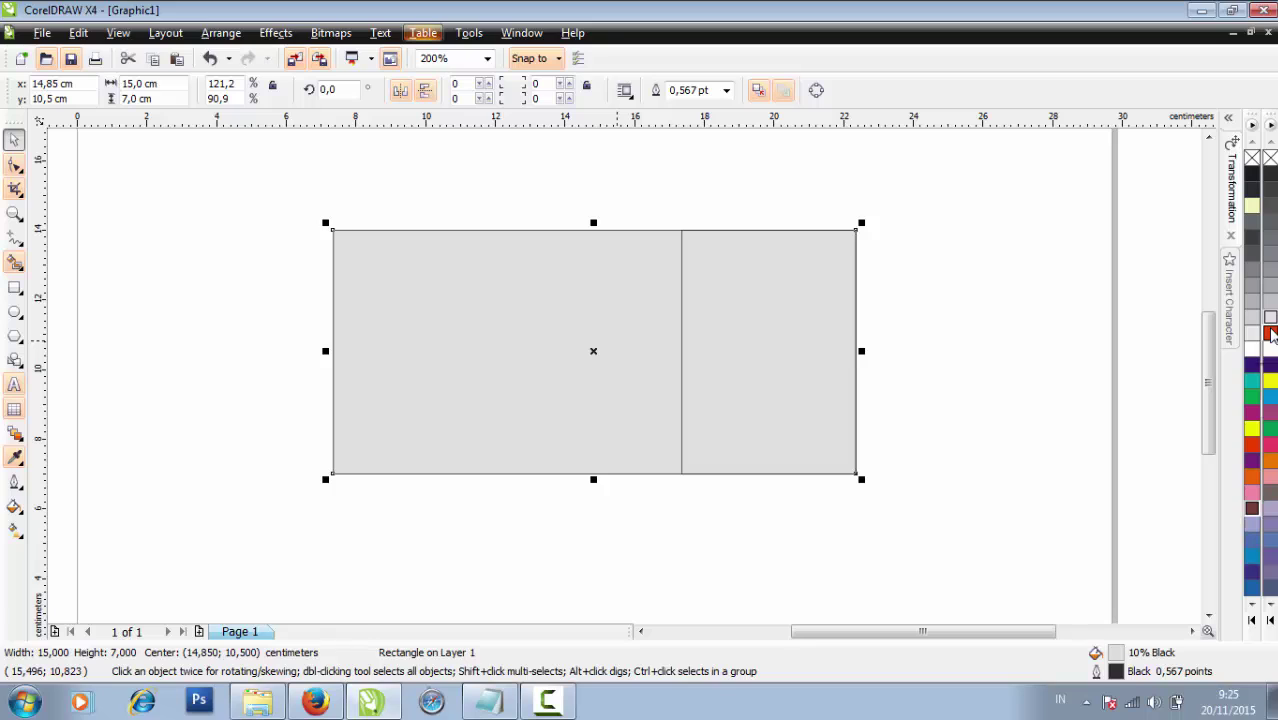
key(ctrl+z)
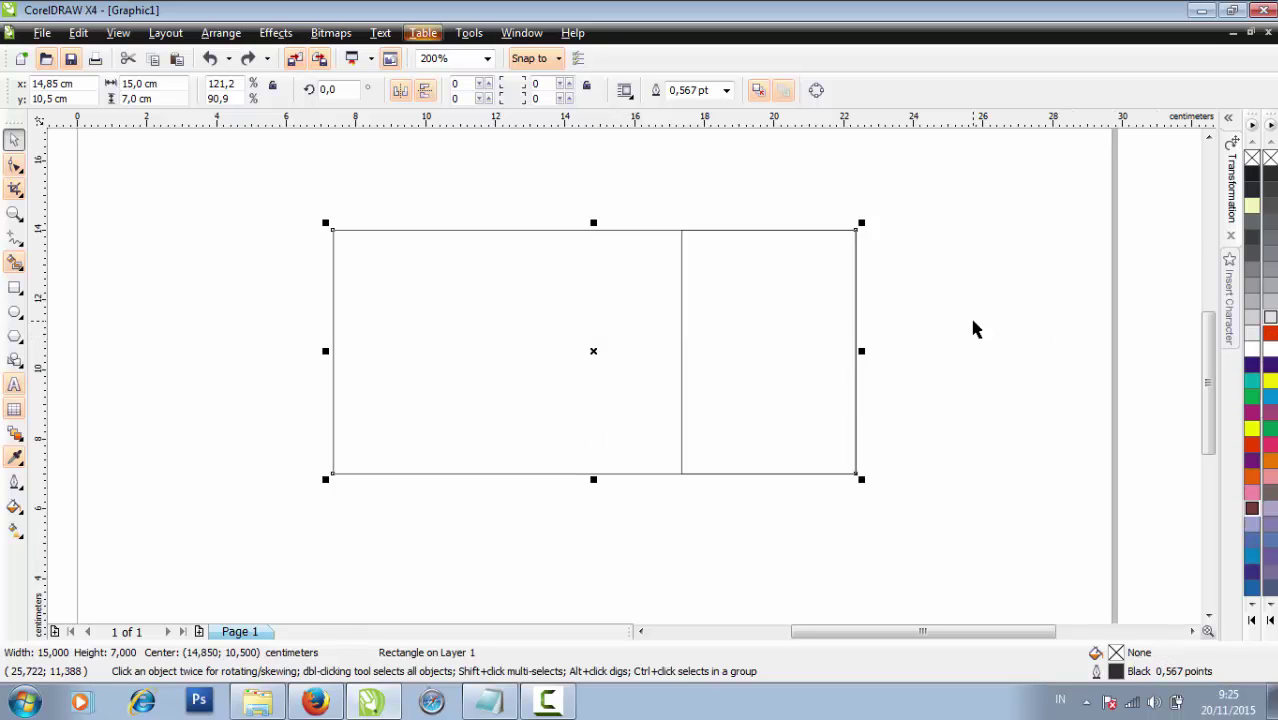
Fill the large 15 x 7 cm rectangle with red
click(975, 330)
click(845, 311)
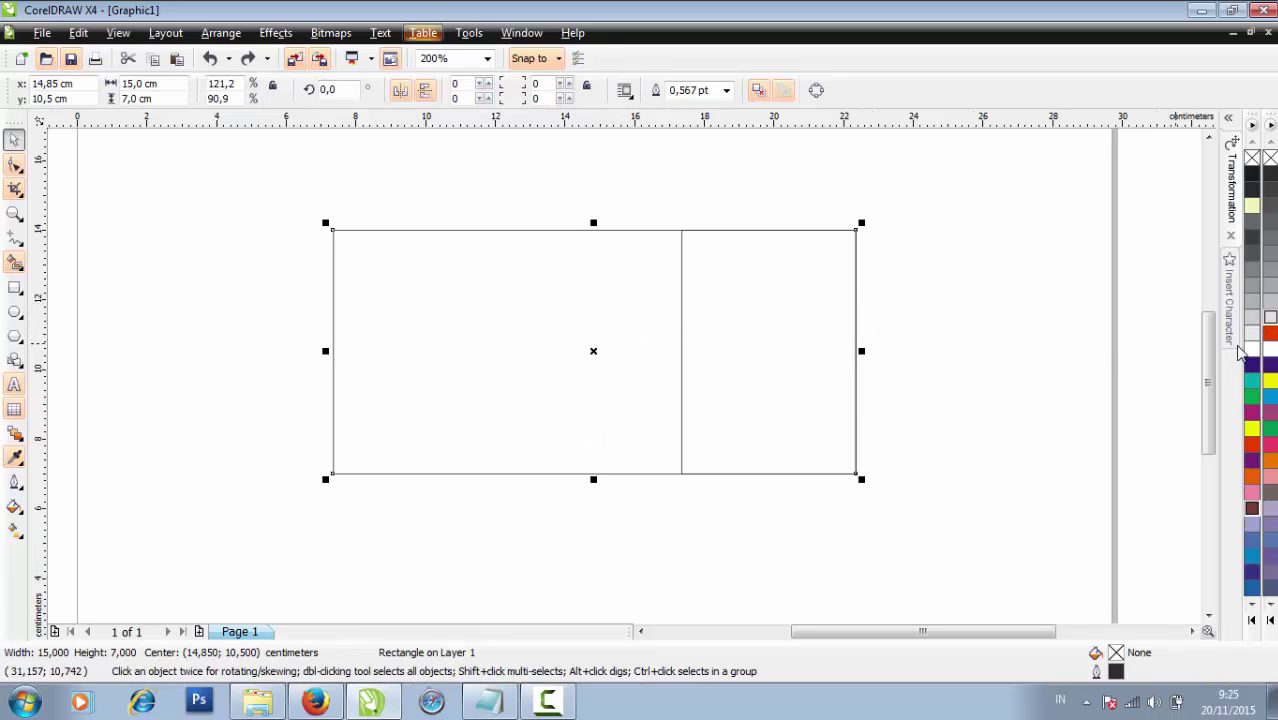
click(1270, 336)
click(883, 337)
Fill the narrow 5 cm rectangle at the right end with yellow
click(804, 336)
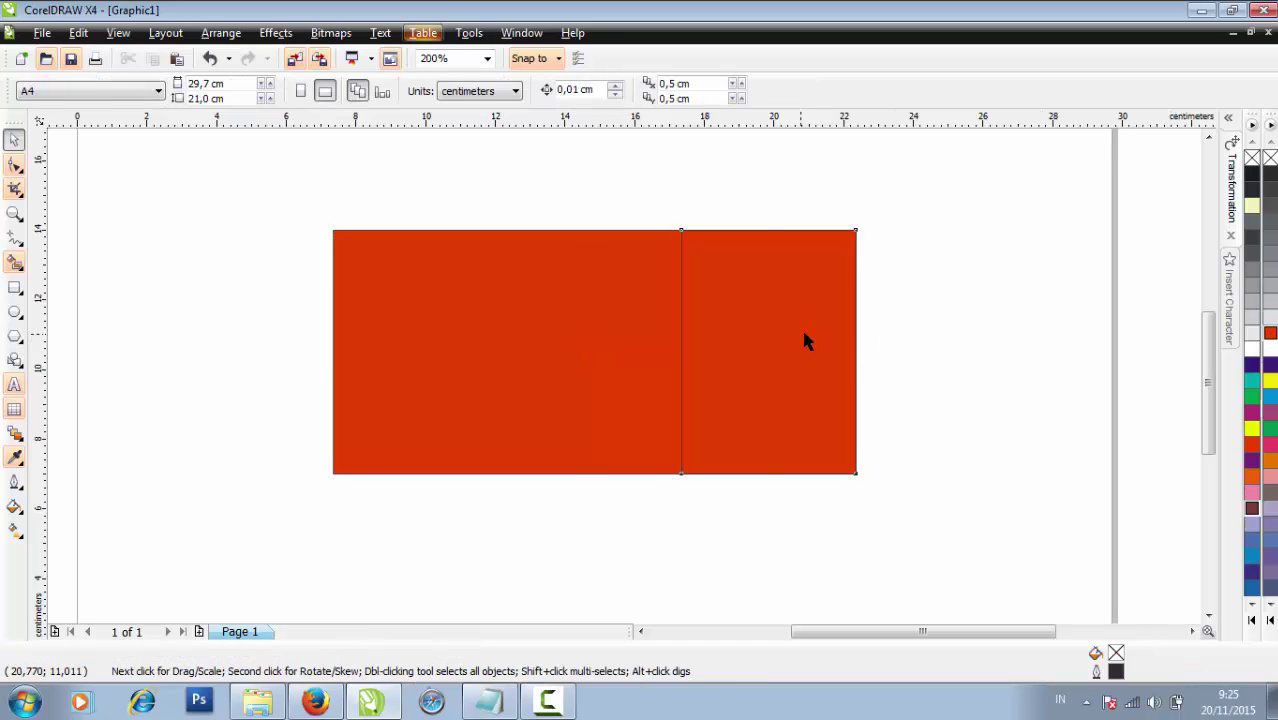
click(1270, 382)
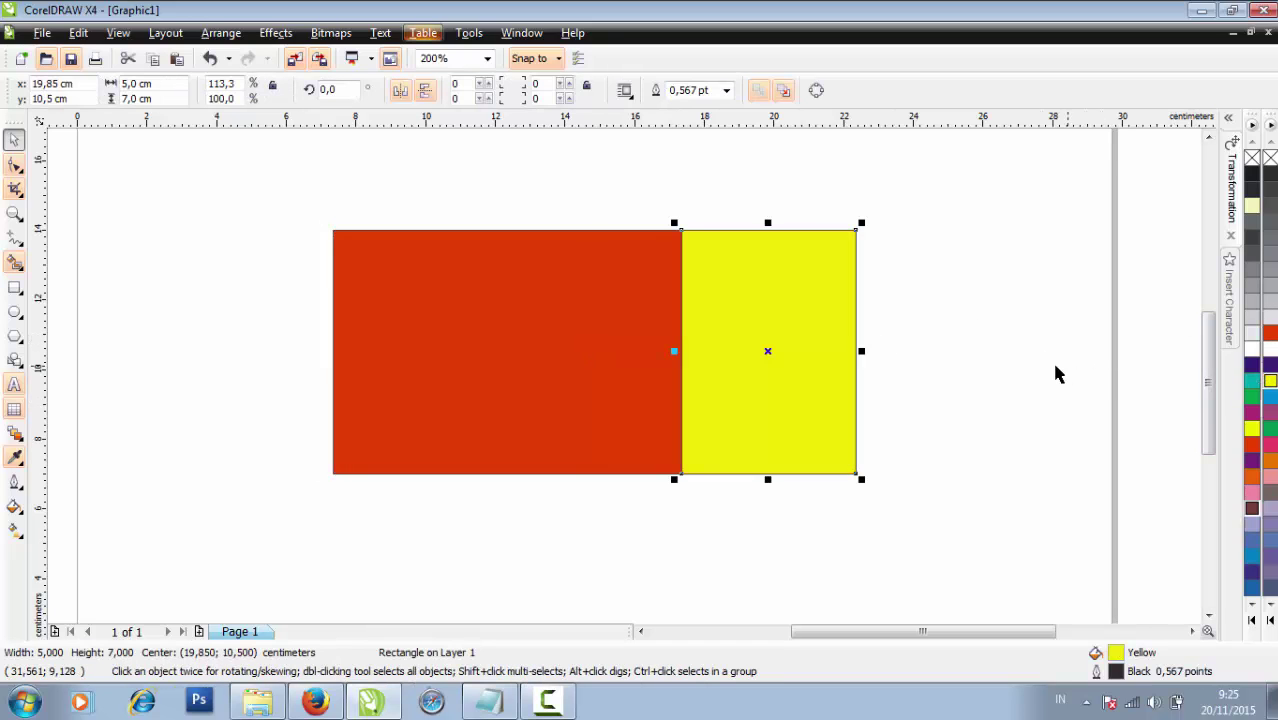
click(1052, 365)
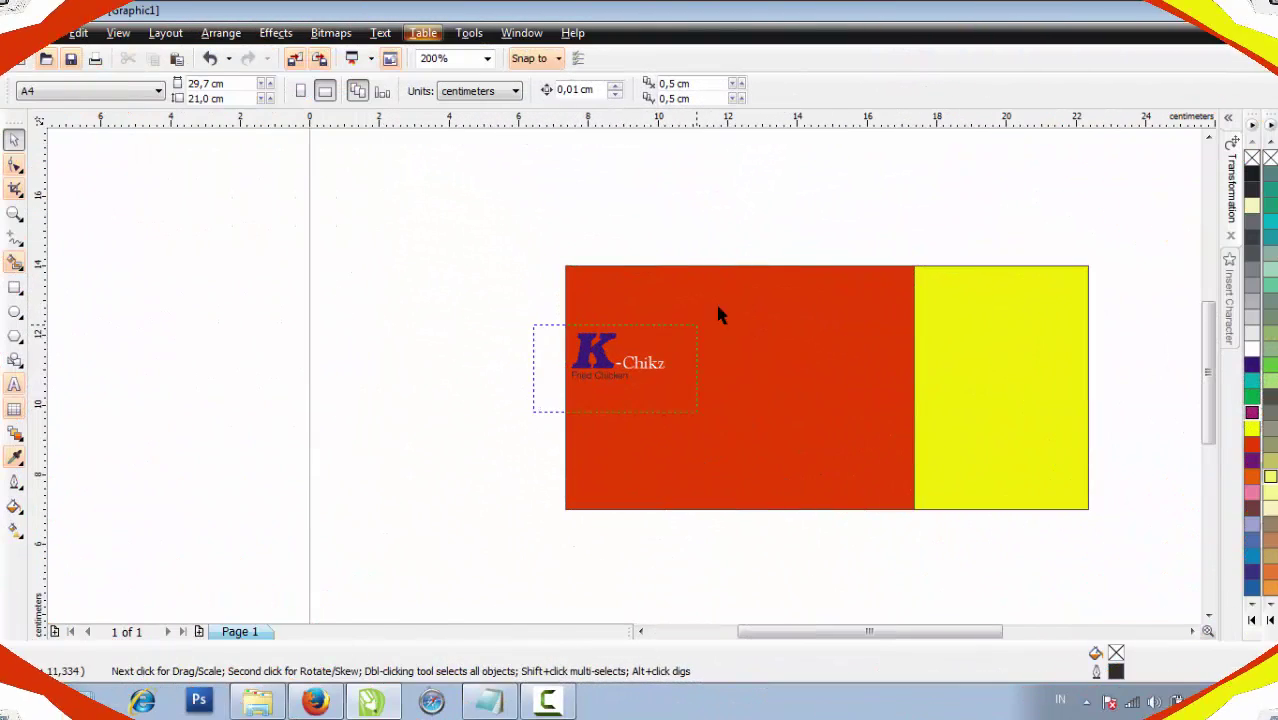
Move the "K-Chikz" and "Fried Chicken" texts together into the upper-left corner area of the red rectangle
click(643, 366)
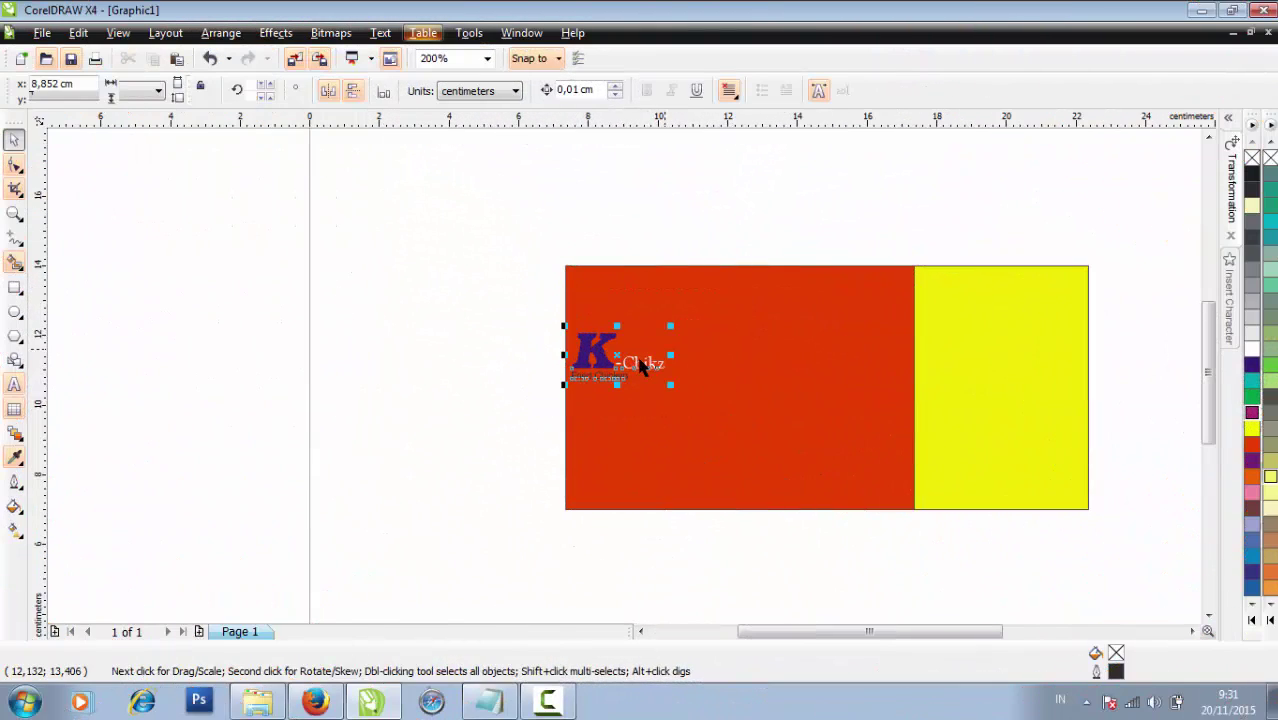
drag(643, 366, 629, 314)
click(528, 367)
scroll(641, 333, up, 1)
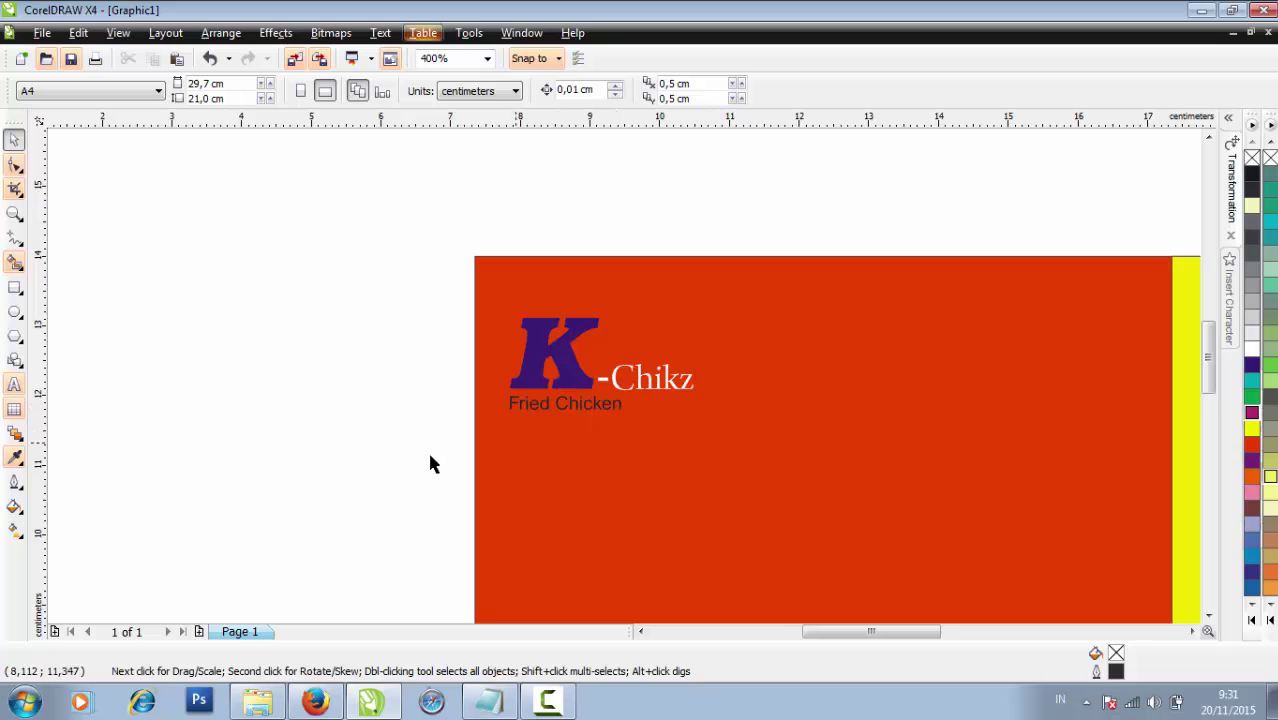
drag(428, 450, 704, 296)
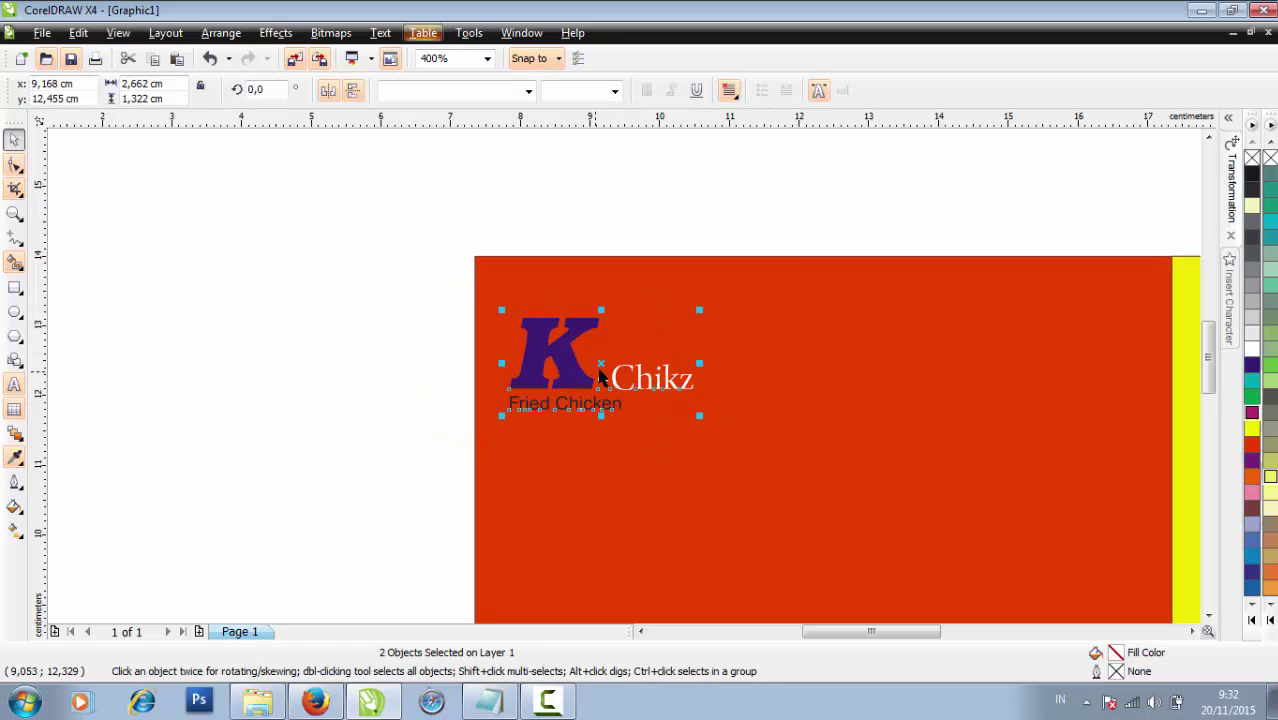
drag(600, 367, 603, 339)
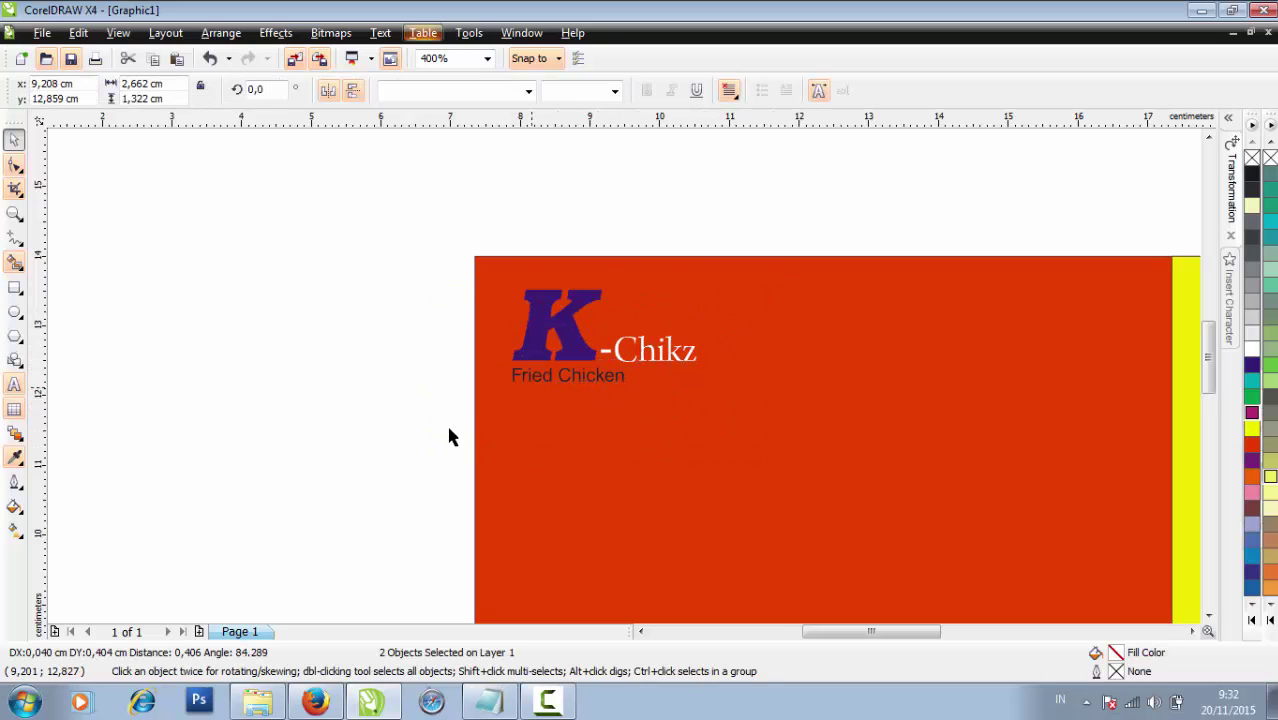
click(445, 441)
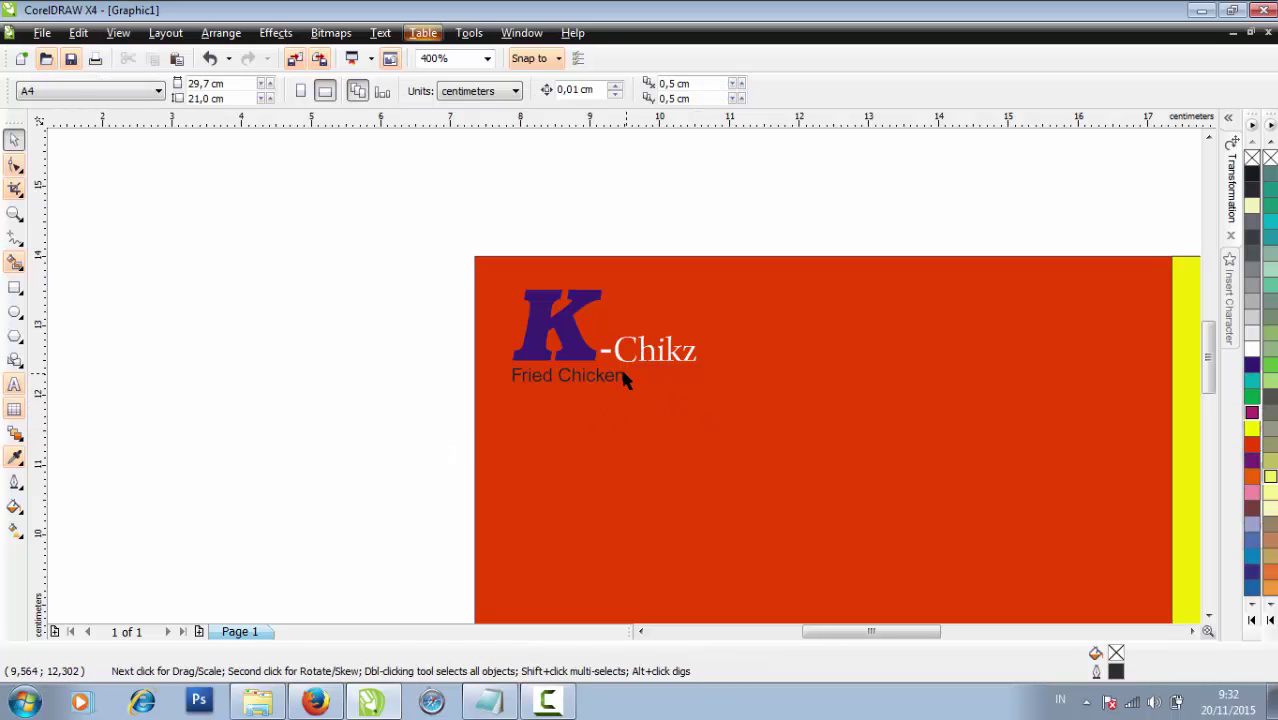
Select only the letter K in "K-Chikz" and set its outline to 4 pt wide and white
click(571, 349)
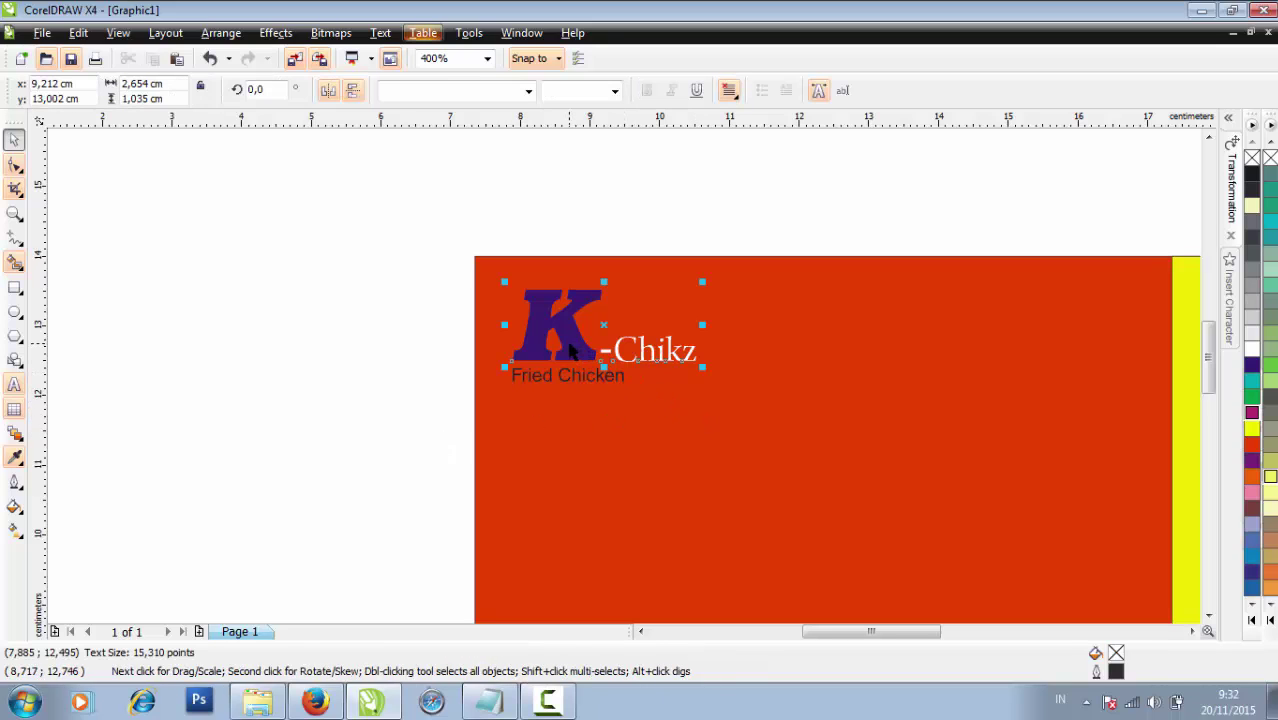
click(15, 386)
drag(598, 340, 508, 330)
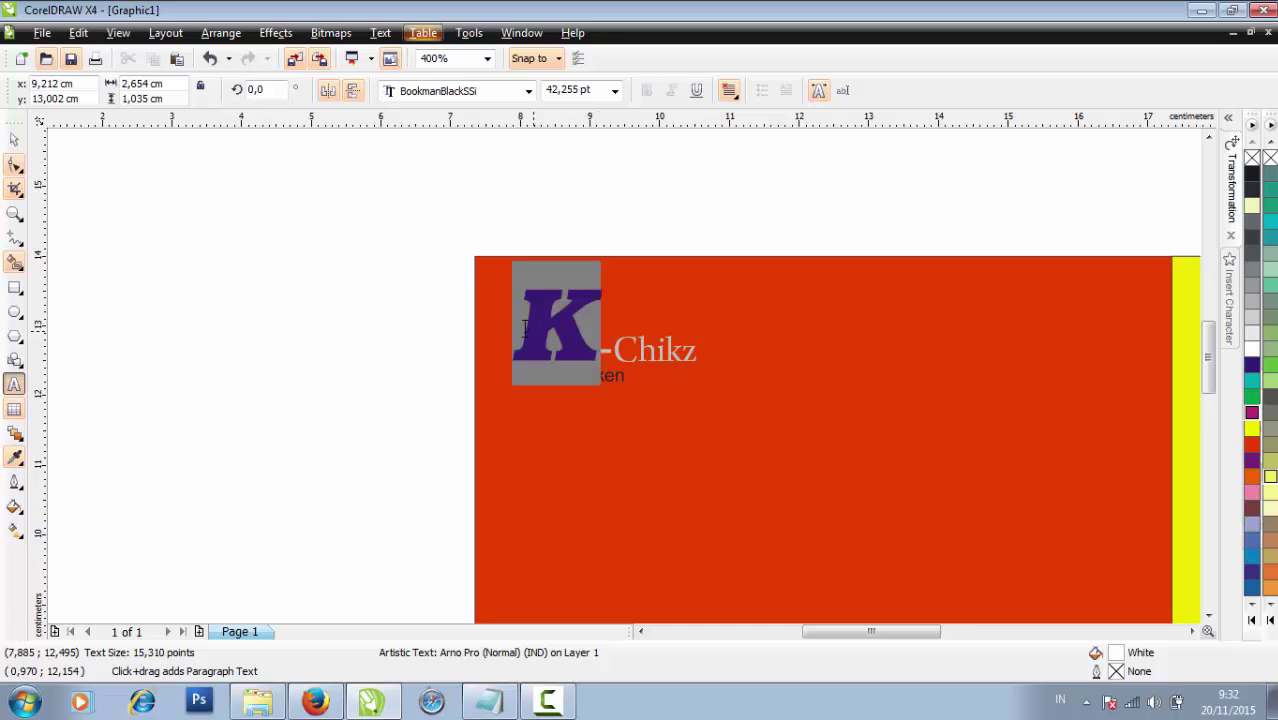
click(16, 483)
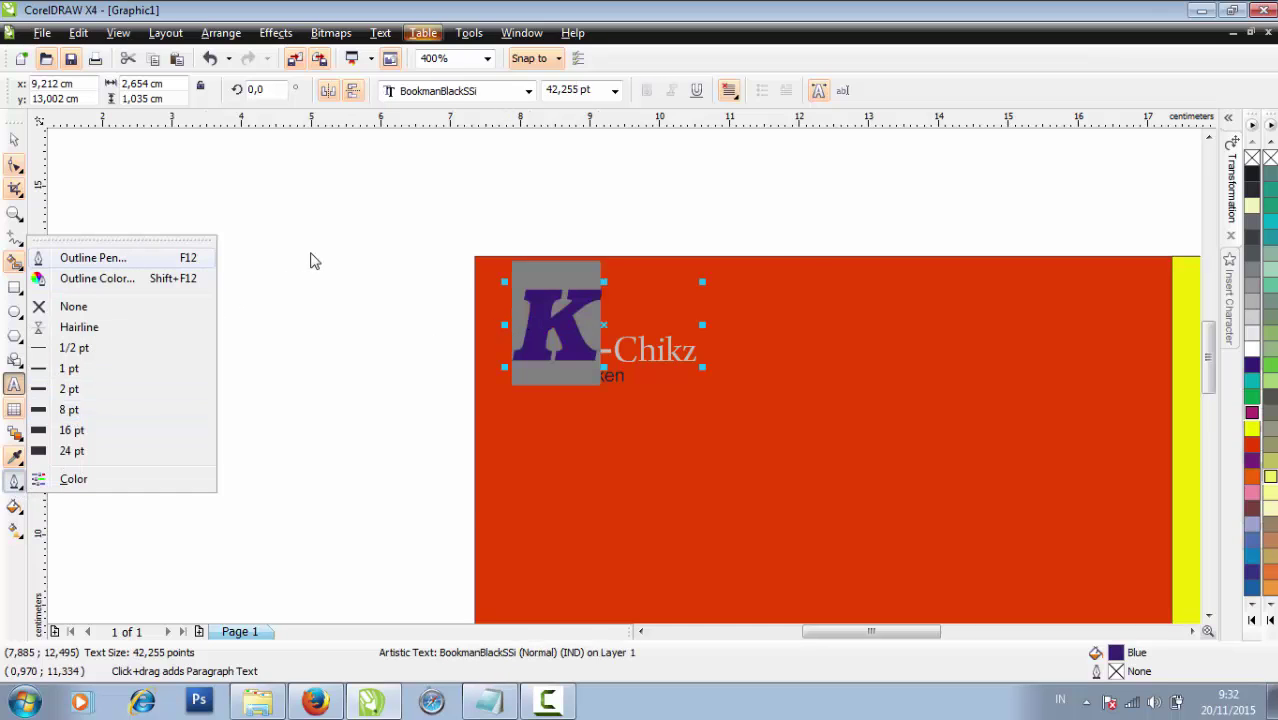
click(533, 256)
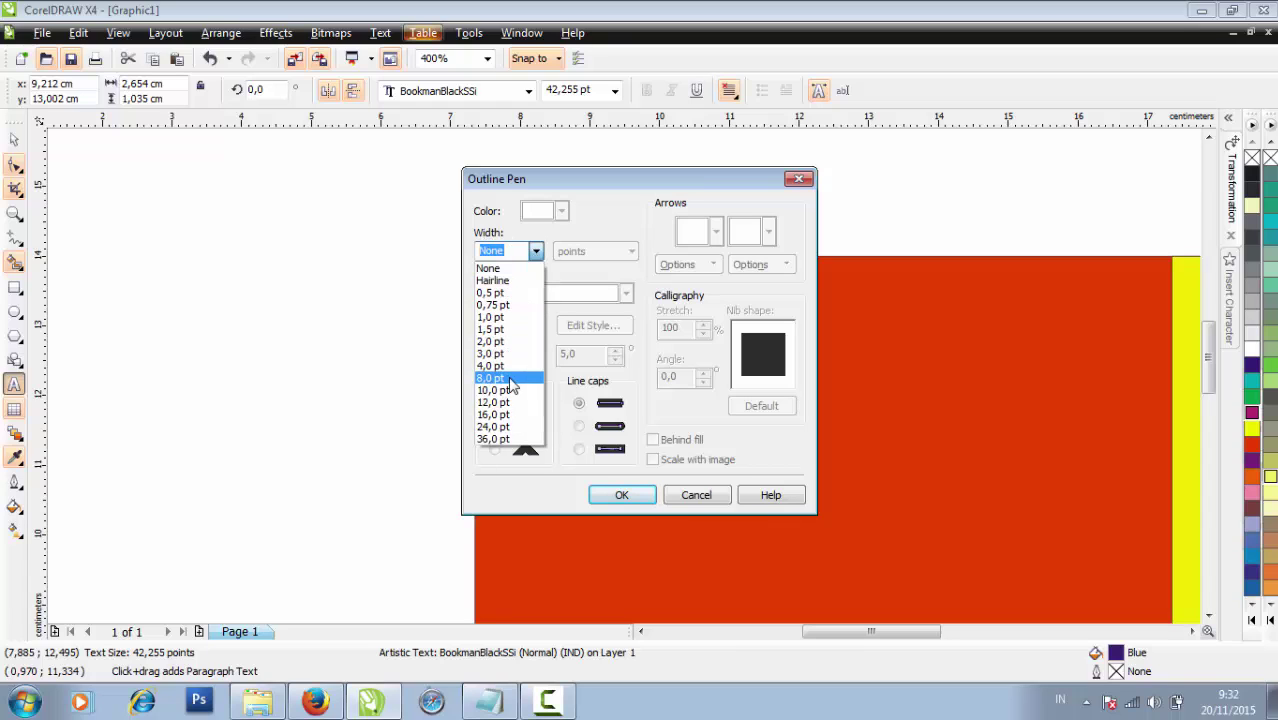
click(512, 366)
click(562, 211)
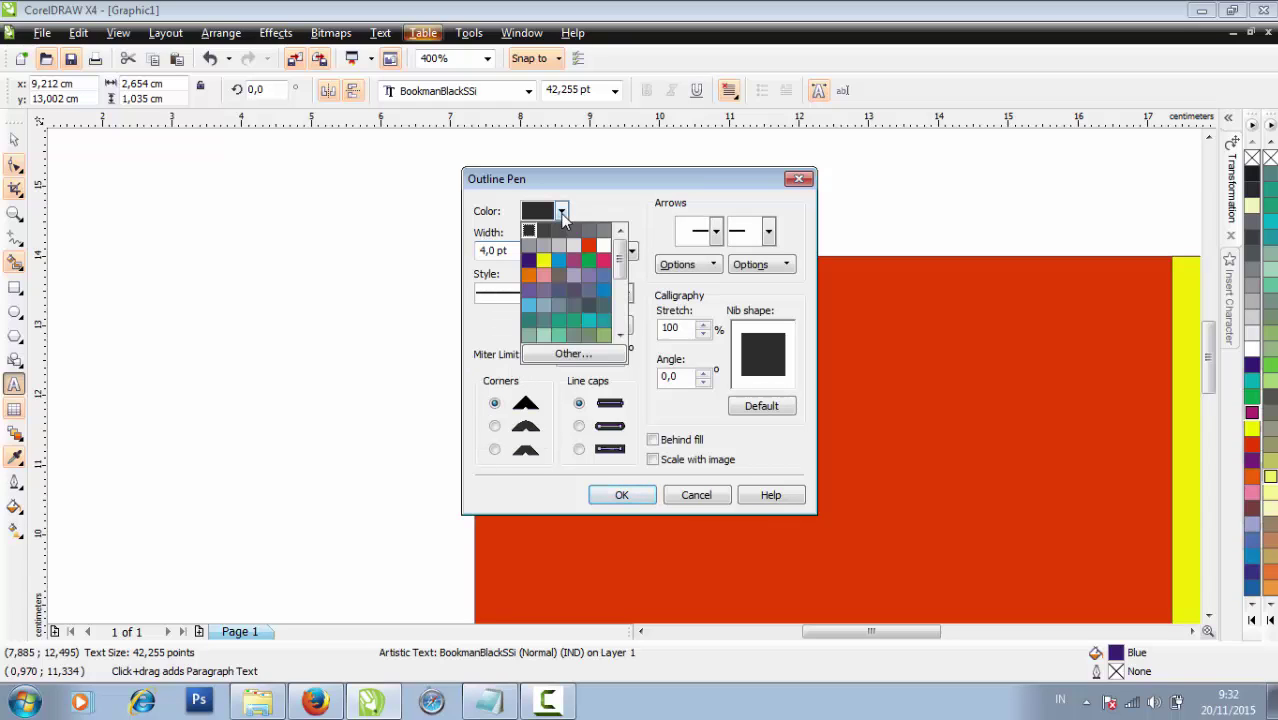
click(603, 247)
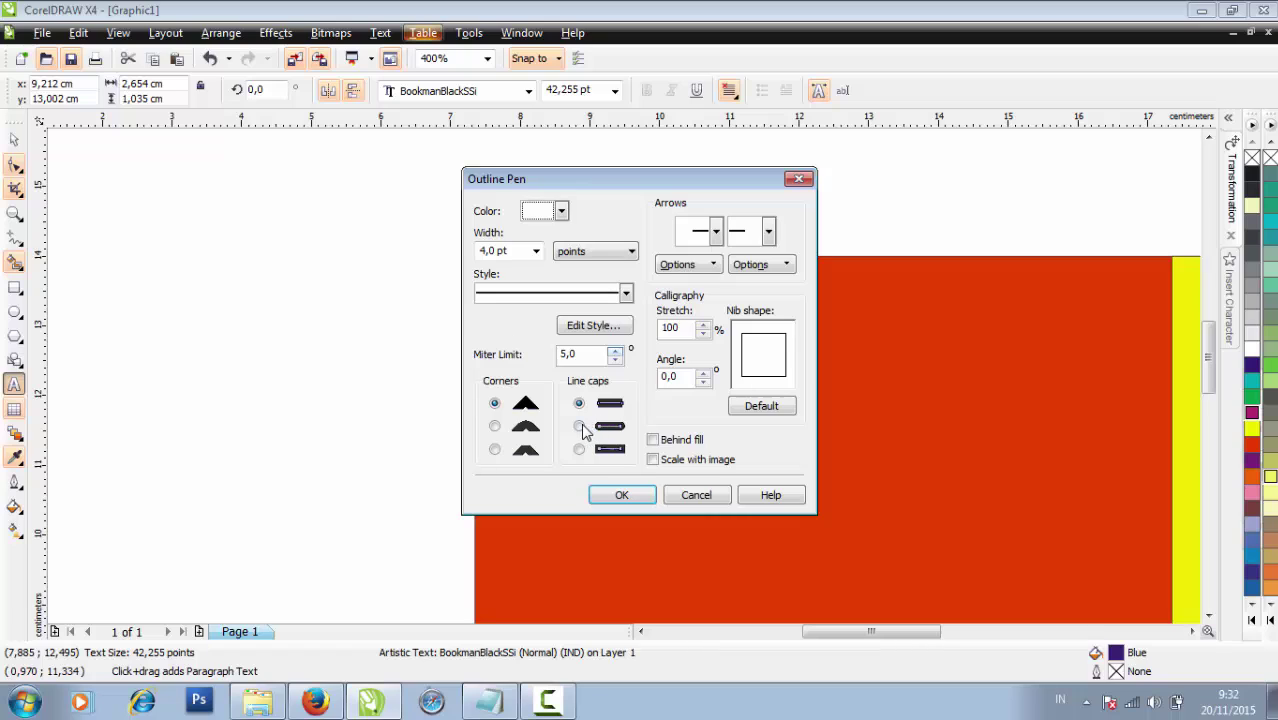
Give the K's outline rounded corners and line caps, placed behind the fill and scaling with the image
click(495, 426)
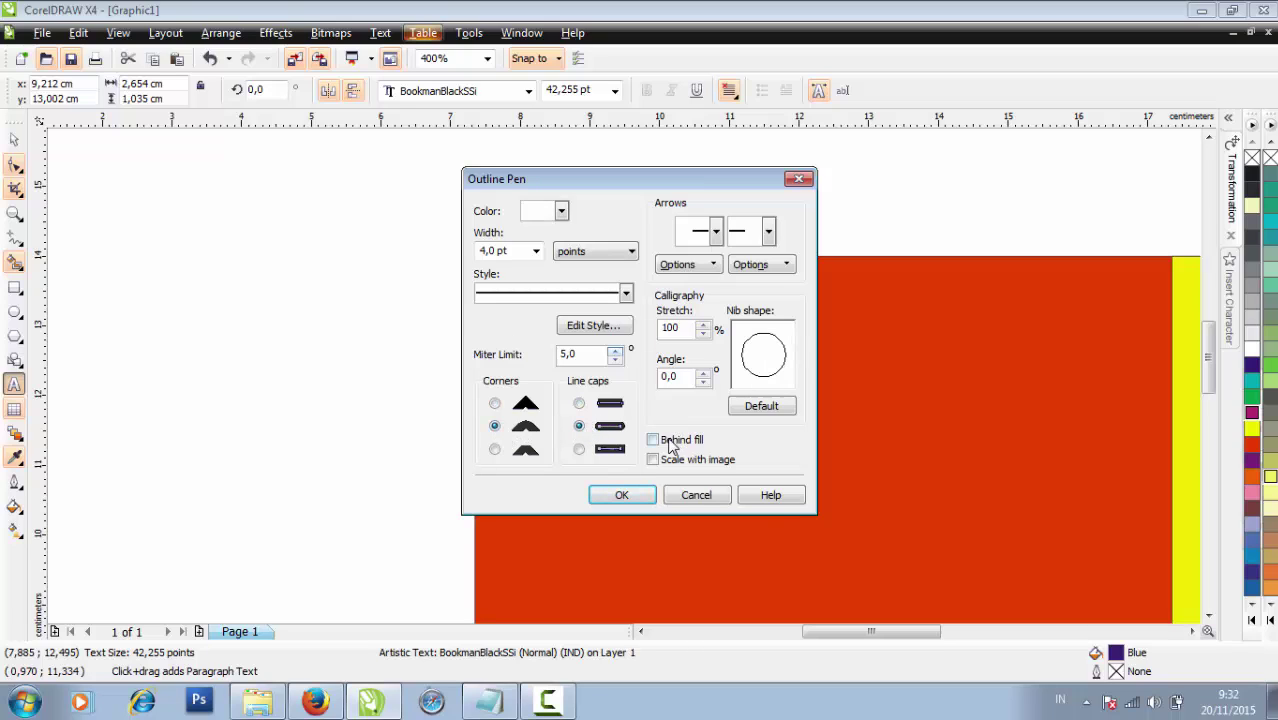
click(653, 460)
click(619, 494)
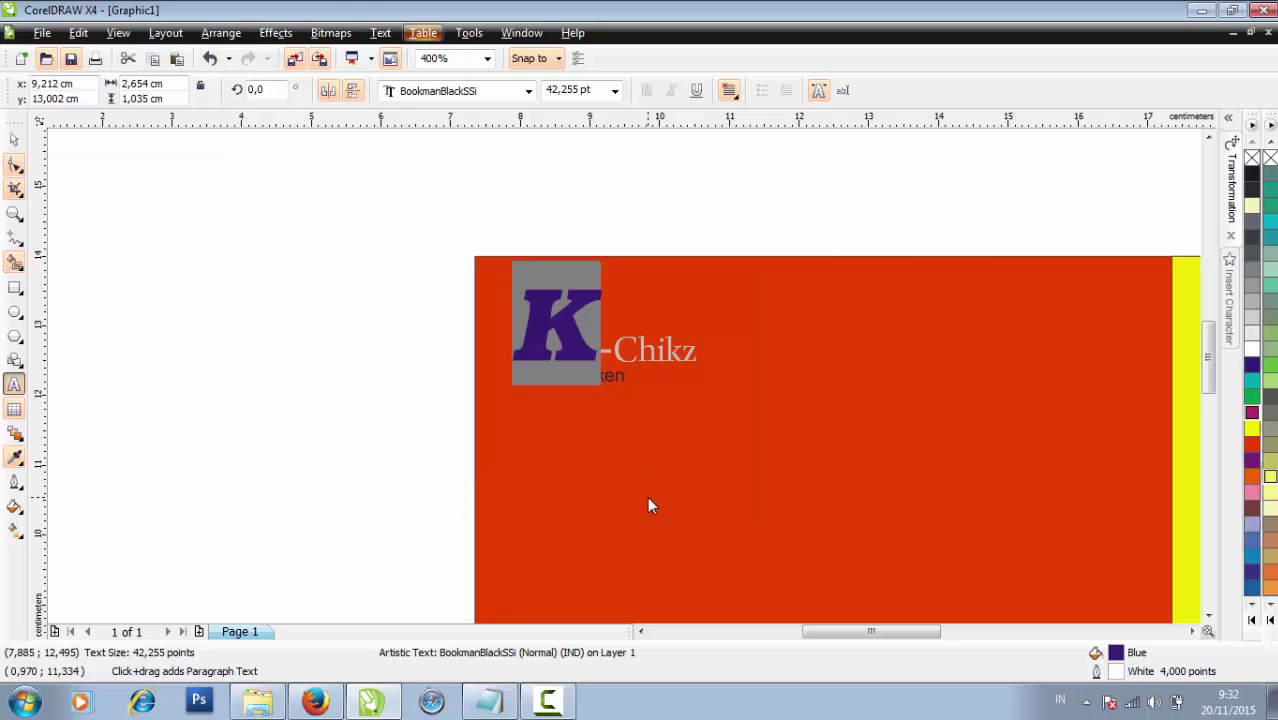
click(14, 140)
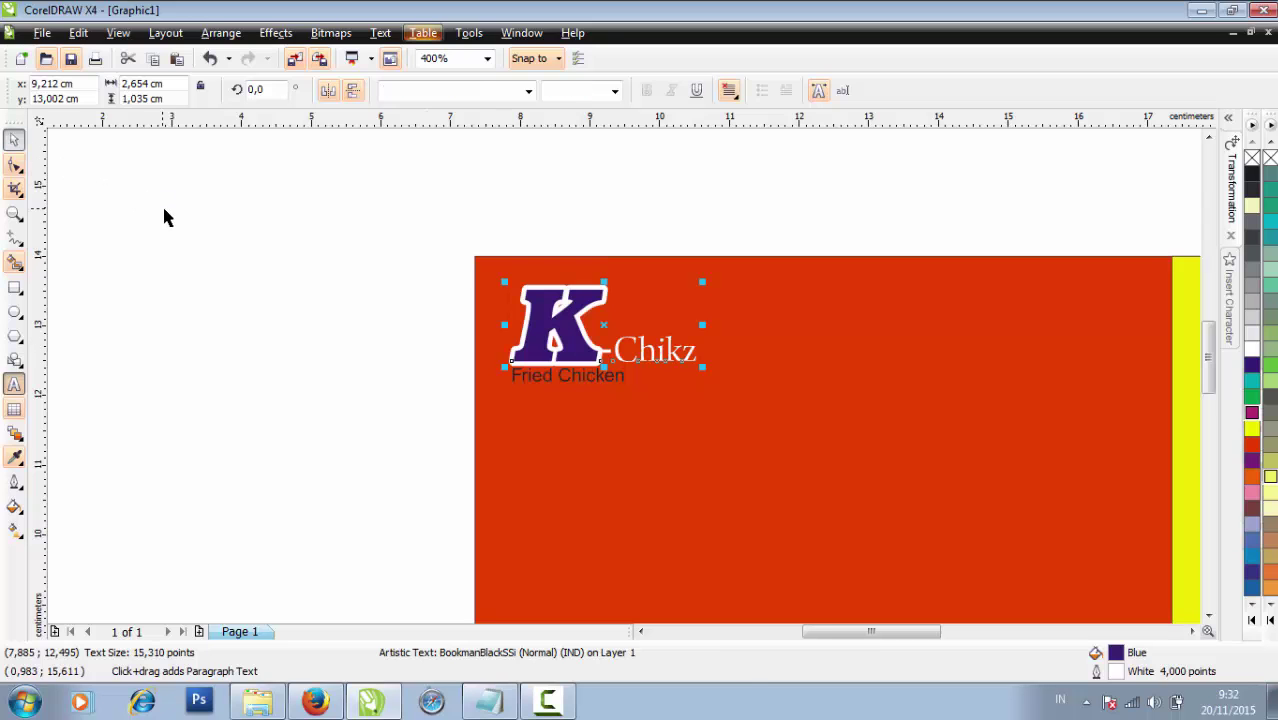
click(163, 210)
scroll(601, 358, up, 2)
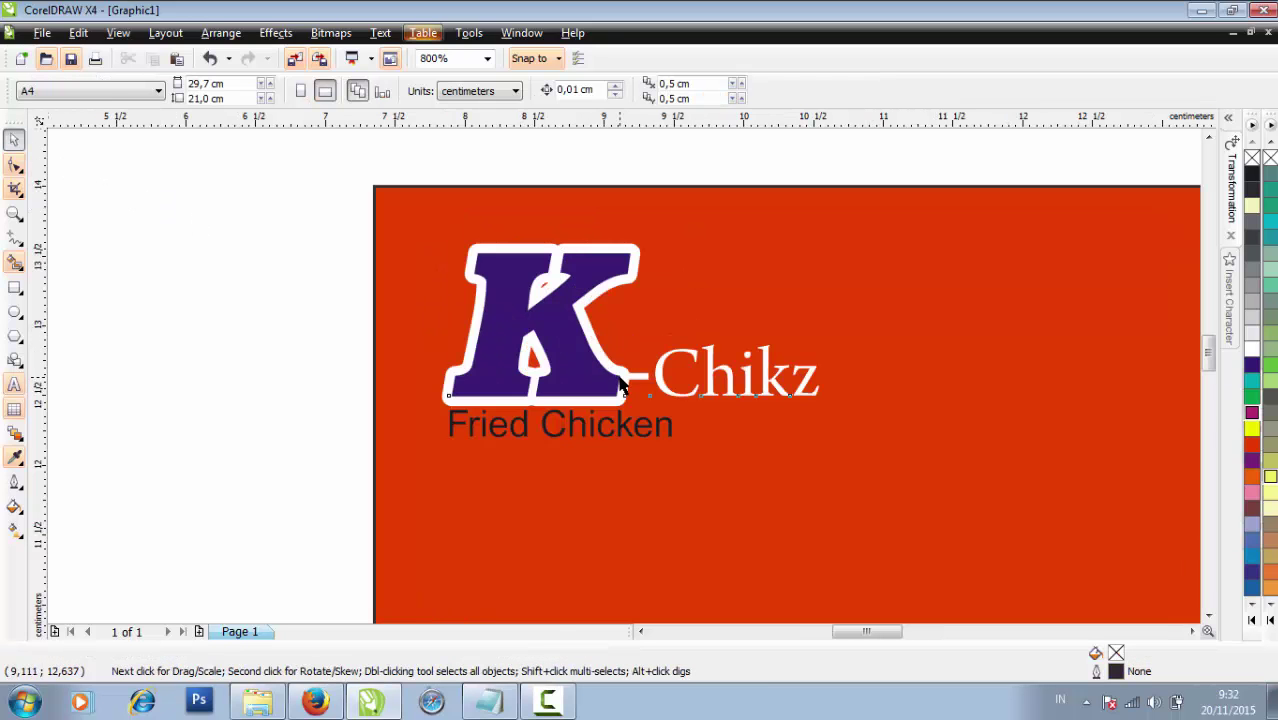
Select only the letter K in the "K-Chikz" text and reduce its white outline width to 2 pt
click(620, 383)
click(14, 384)
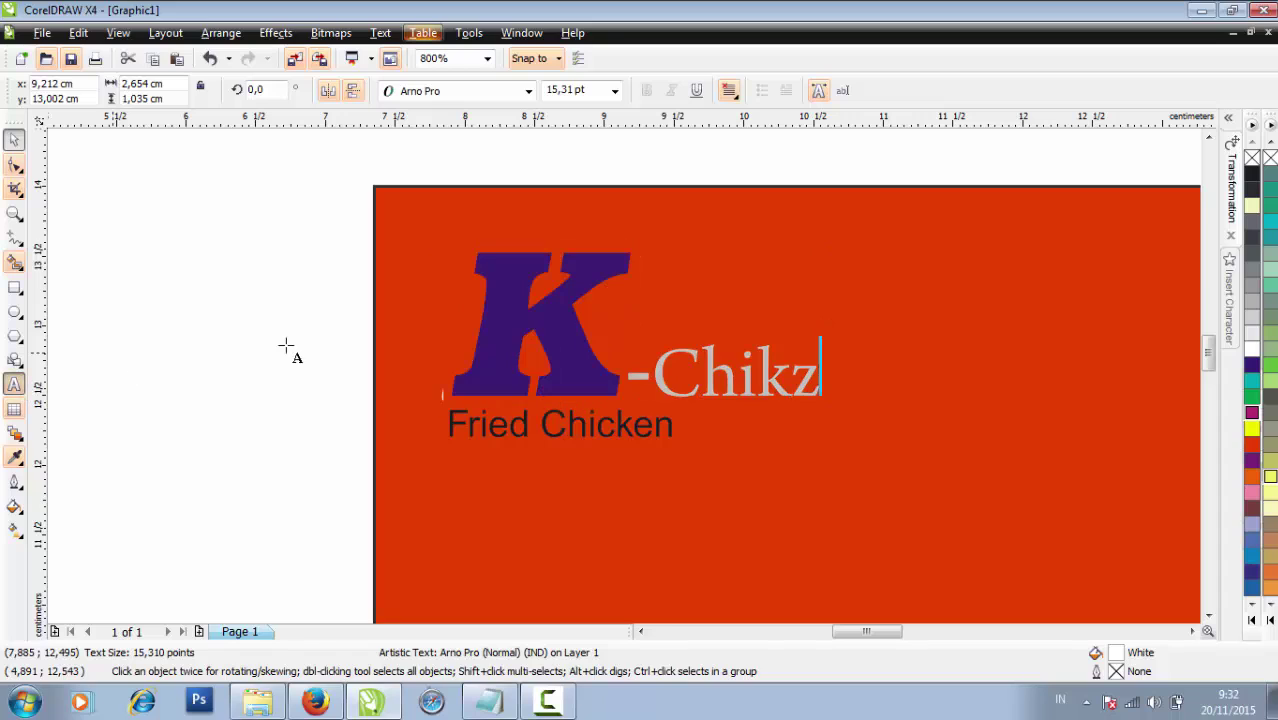
drag(605, 378, 446, 380)
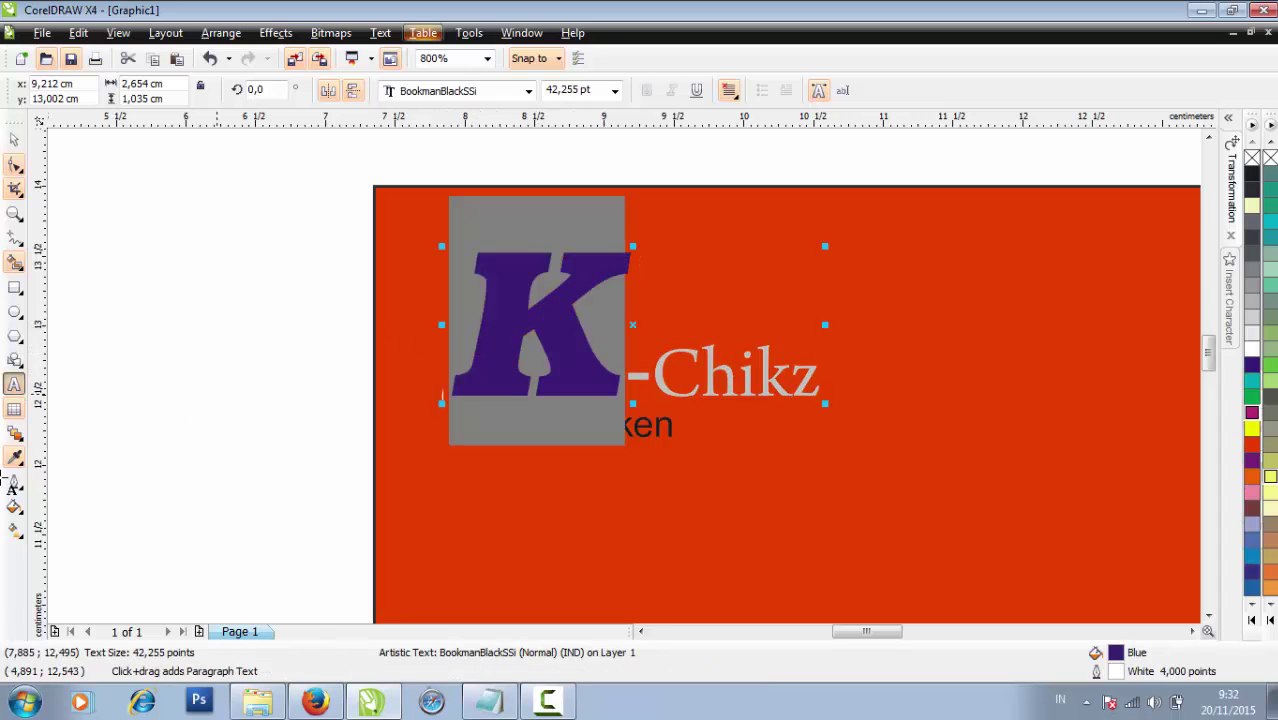
click(20, 483)
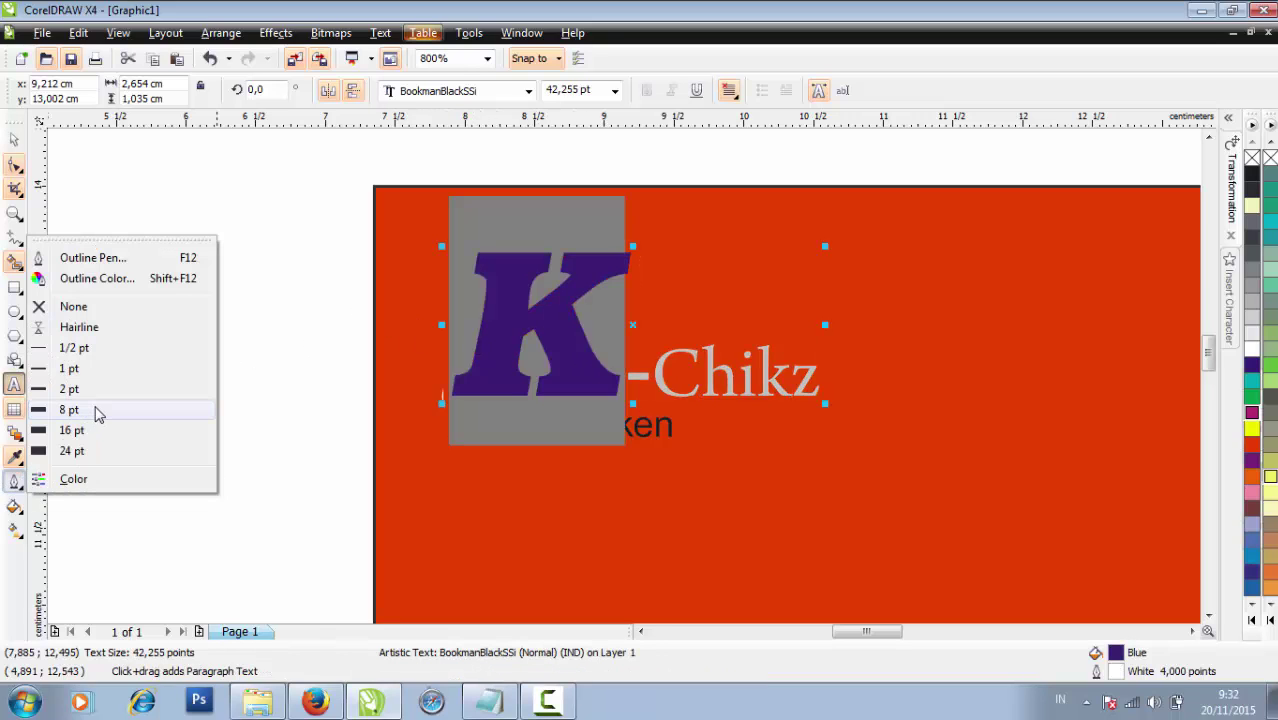
click(106, 395)
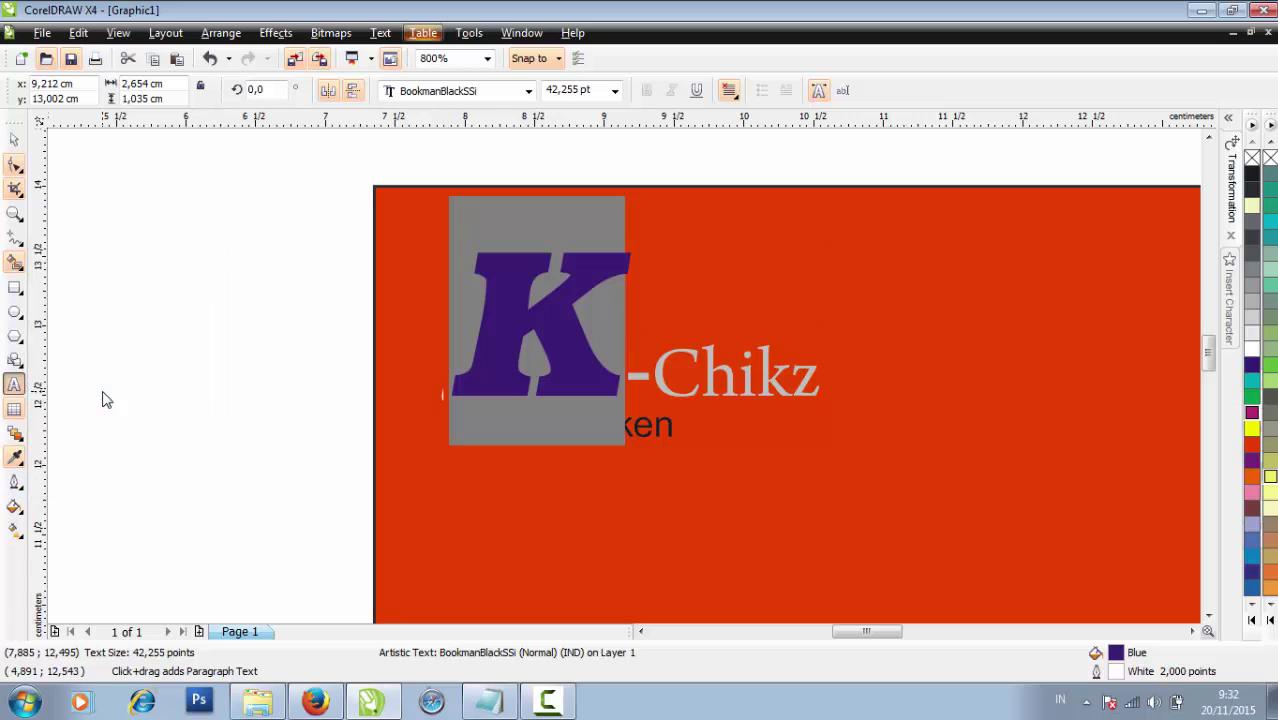
click(12, 143)
click(194, 248)
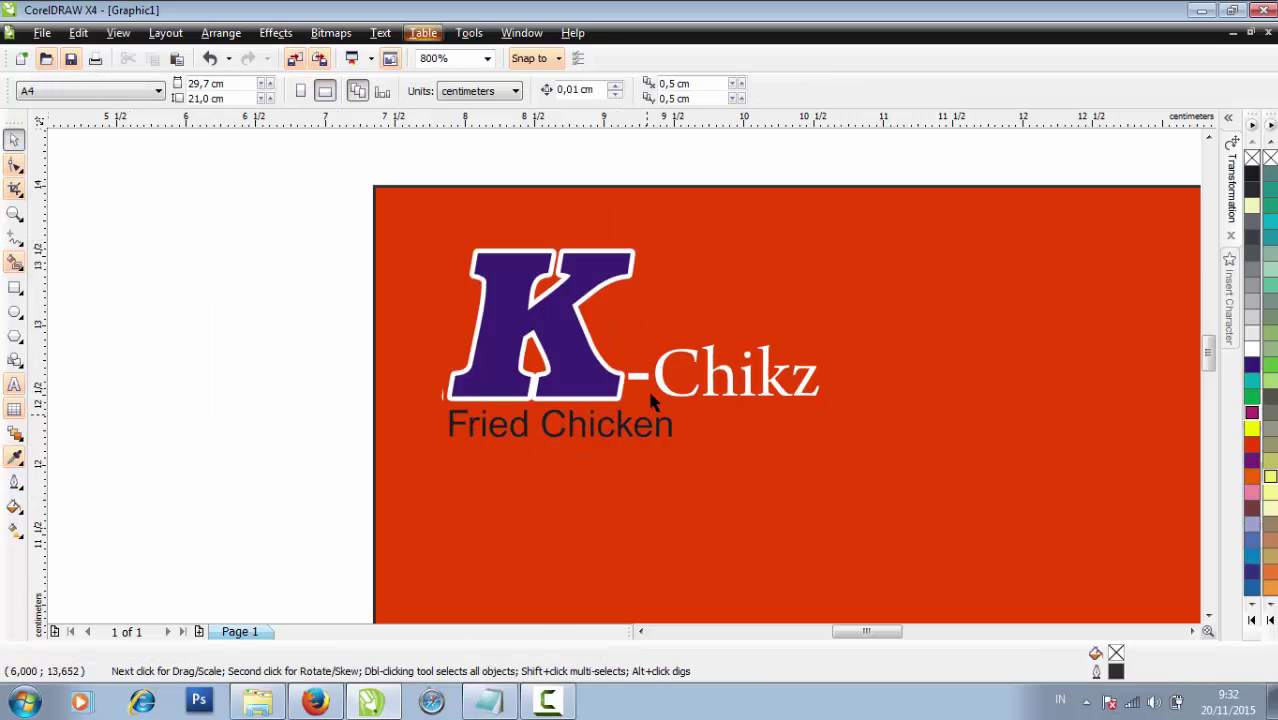
Recolour the "Fried Chicken" text beneath the logo, trying cyan first and settling on a blue fill
key(F3)
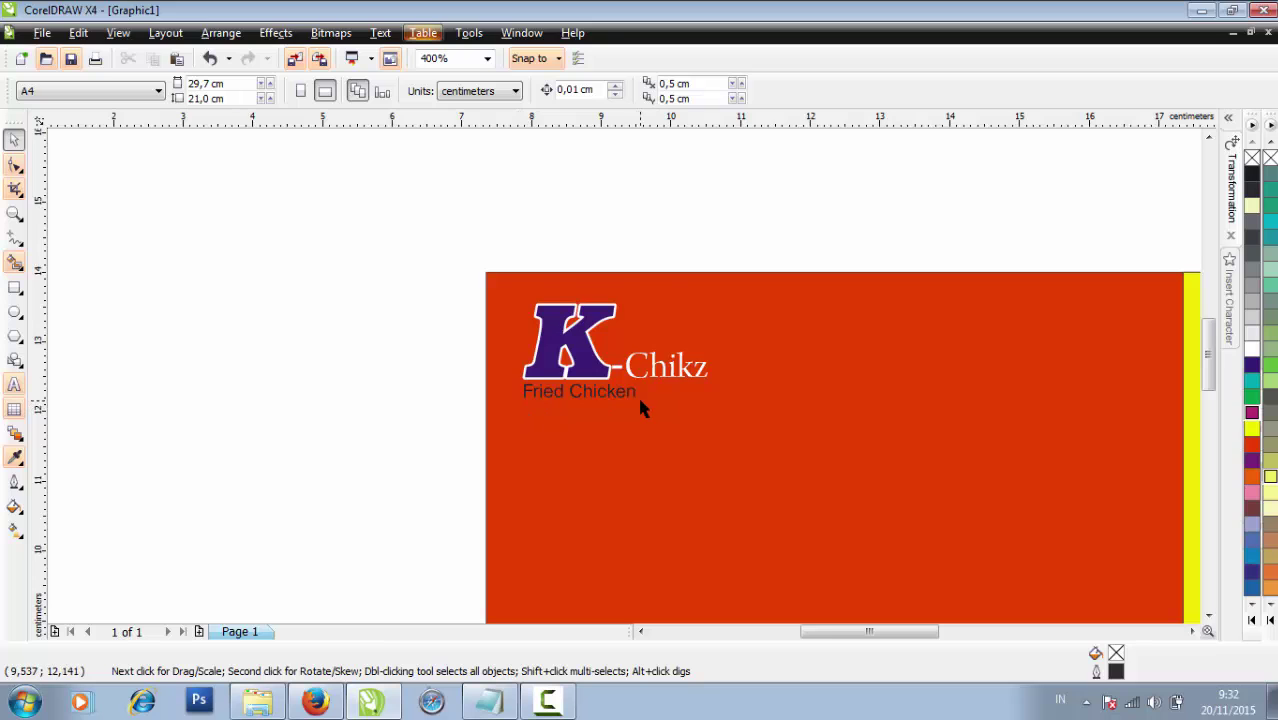
scroll(637, 394, up, 1)
click(612, 363)
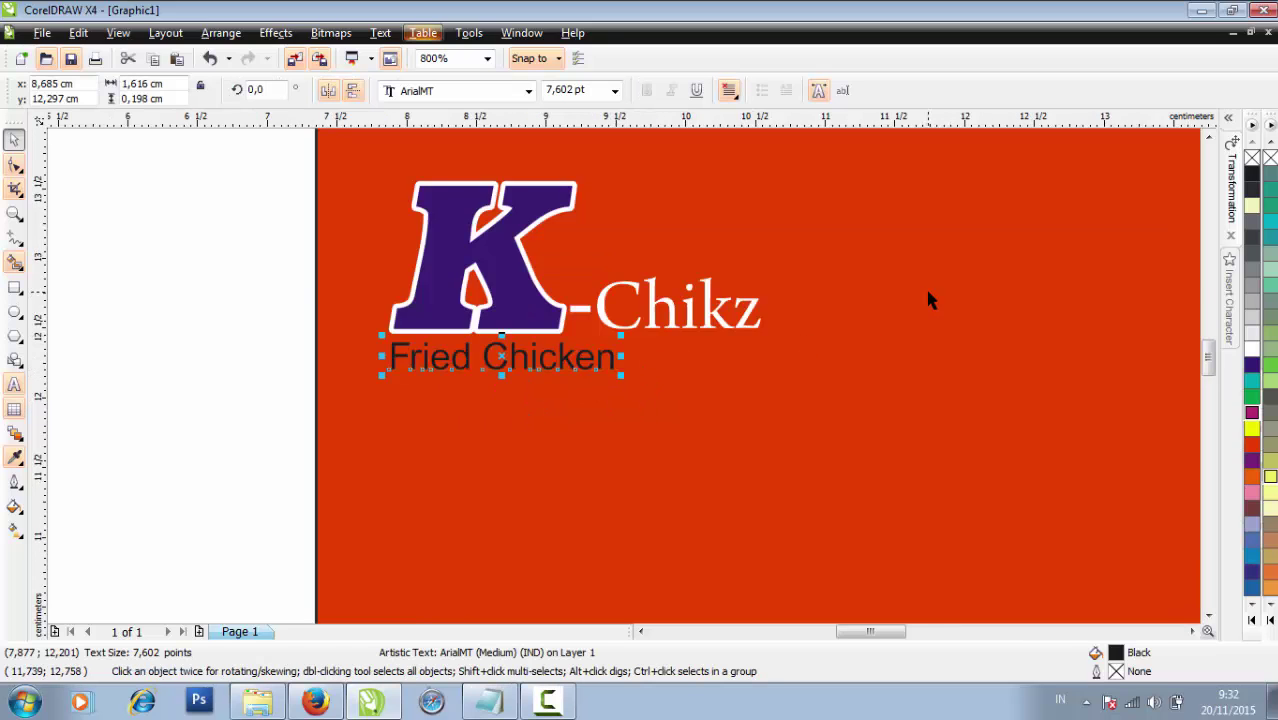
click(1252, 382)
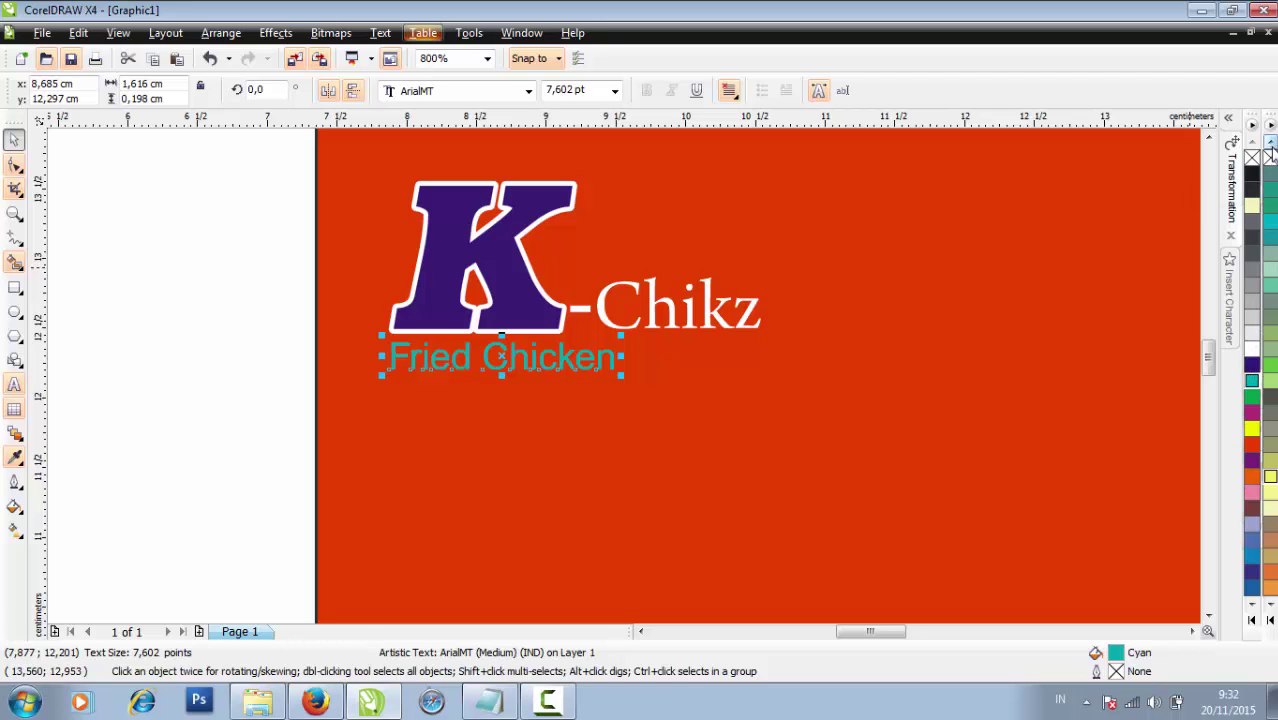
click(1270, 148)
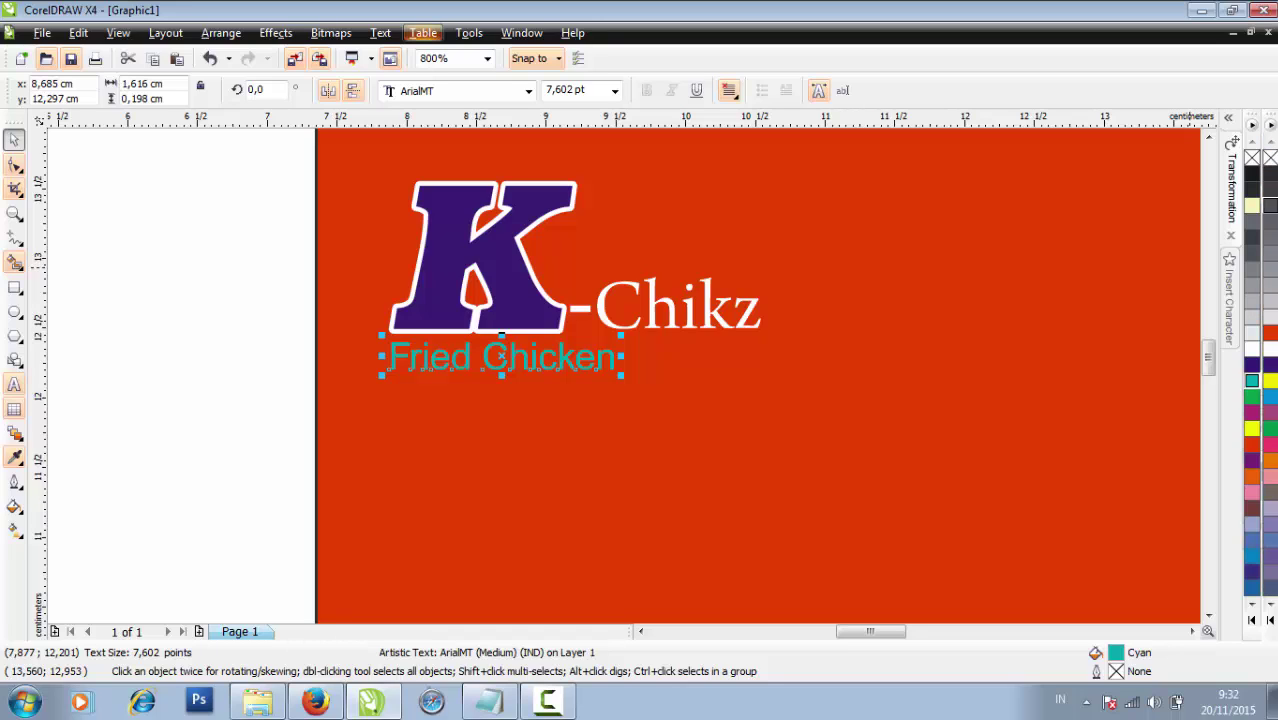
click(1272, 366)
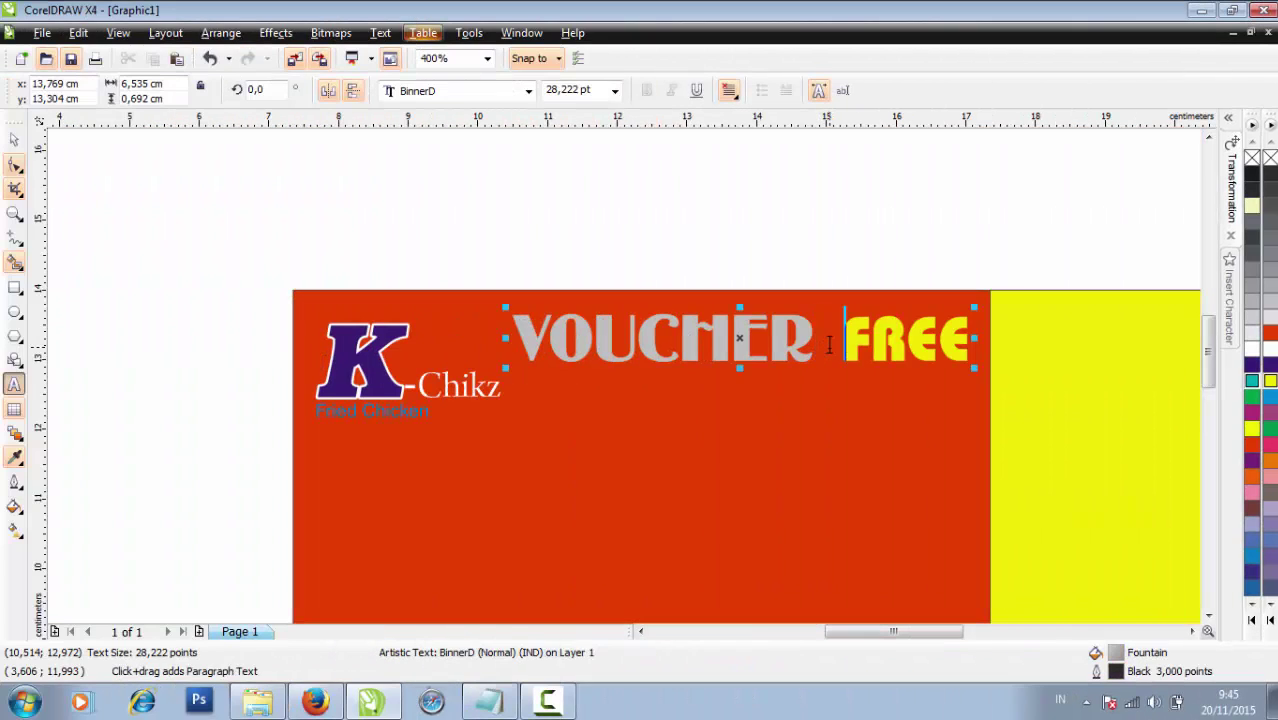
Remove the extra space between "VOUCHER" and "FREE" in the heading text
key(BackSpace)
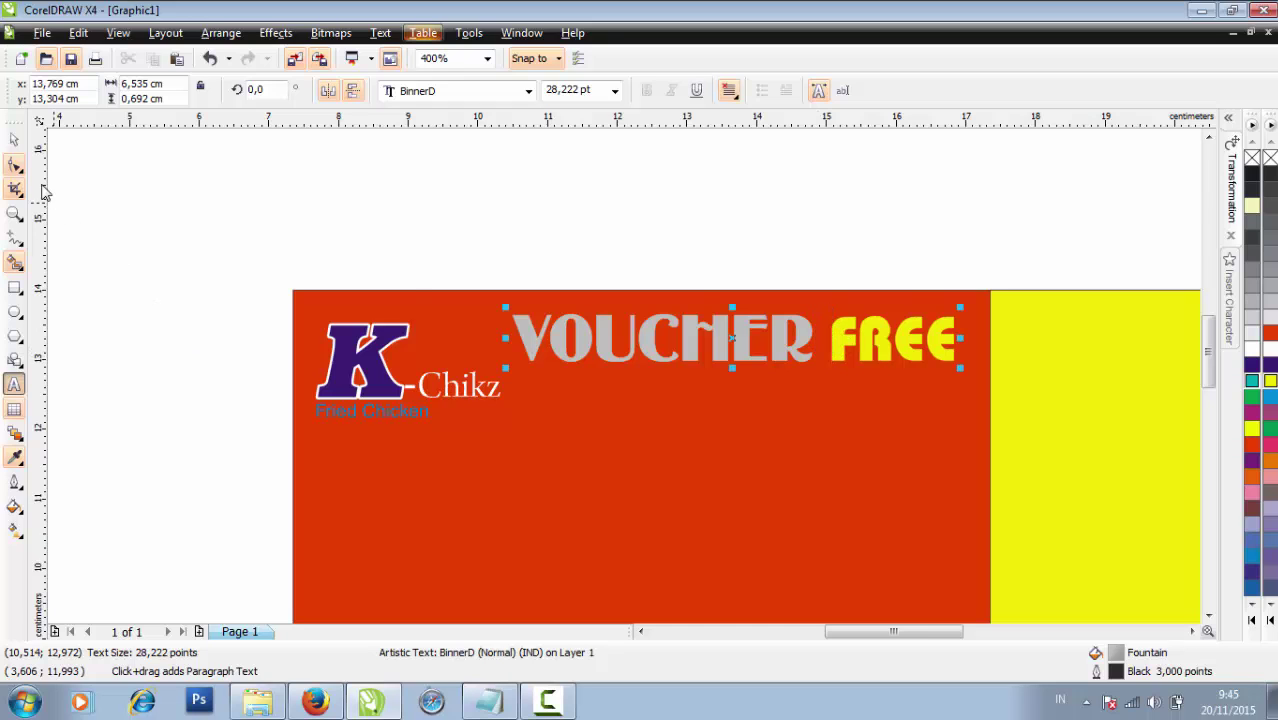
click(14, 140)
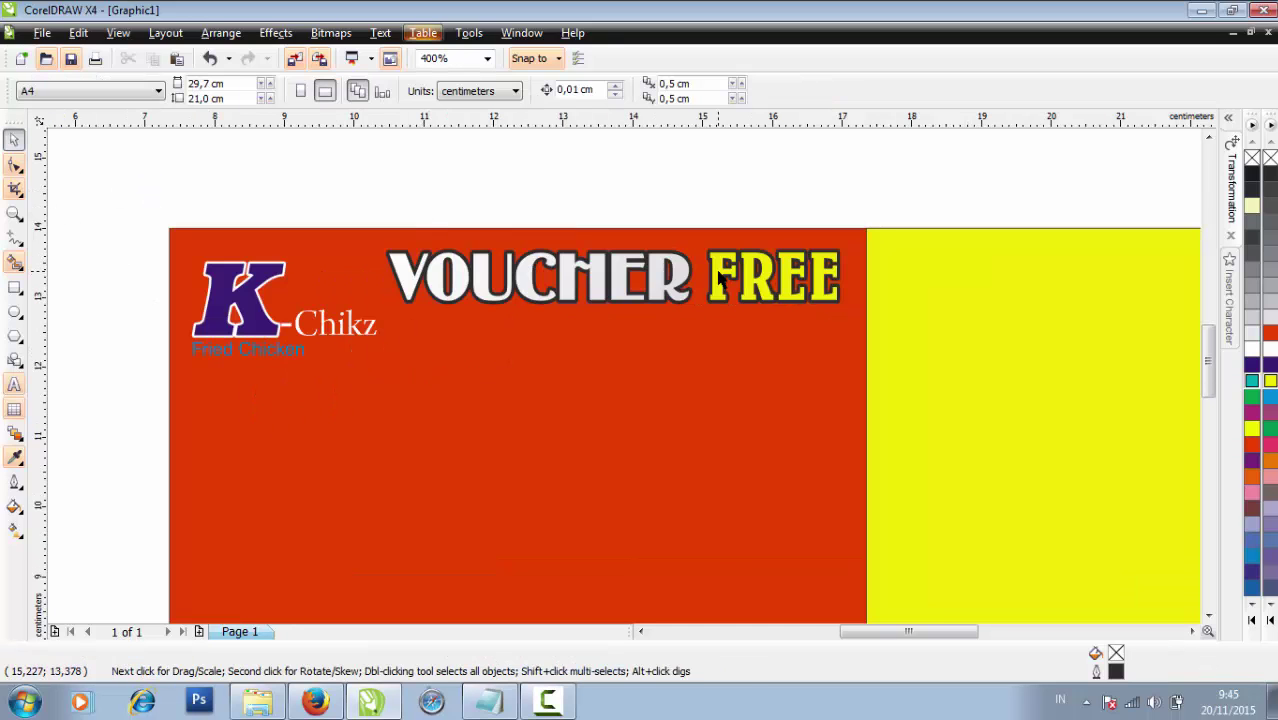
click(720, 280)
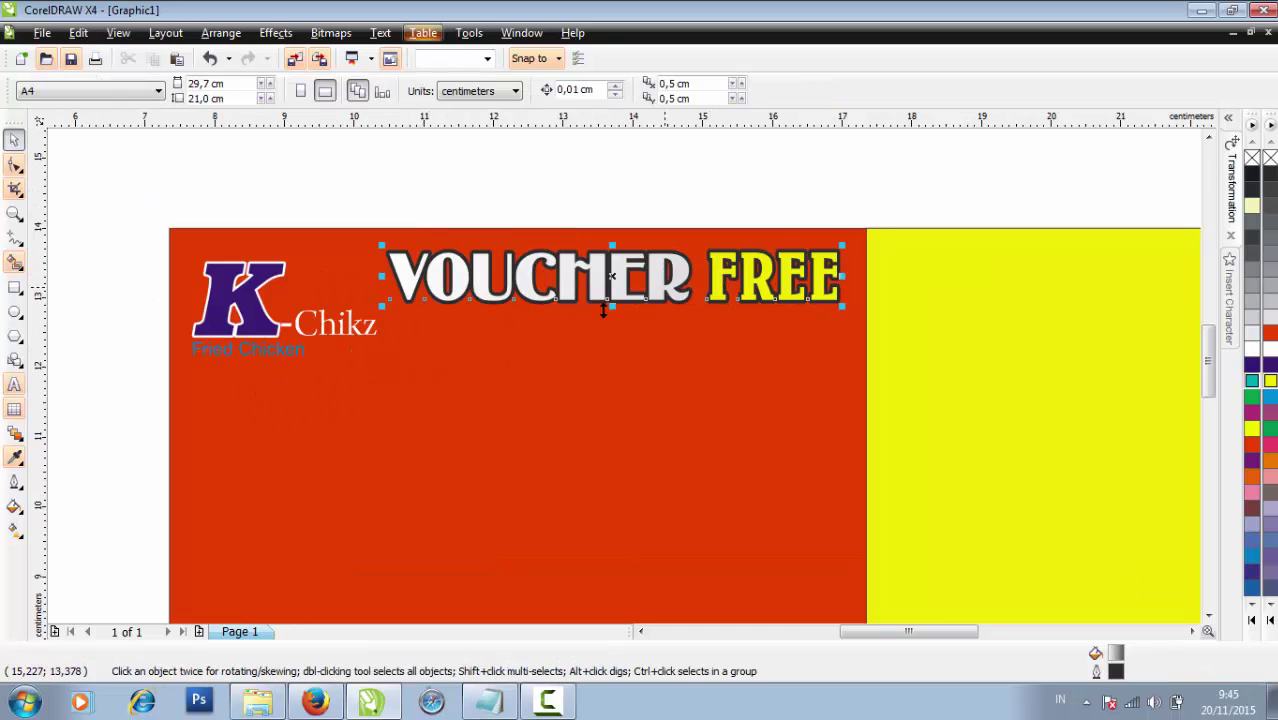
click(191, 214)
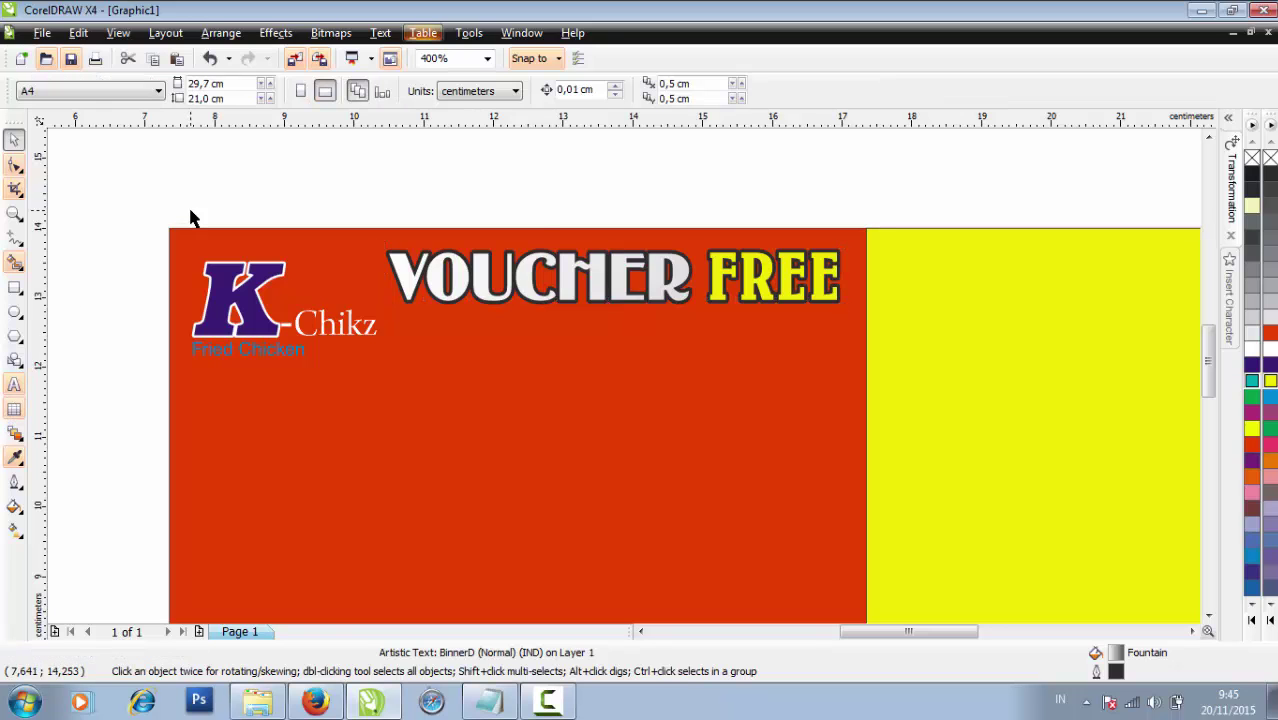
Give the "VOUCHER FREE" heading a black drop shadow offset about 0.09 cm left and 0.15 cm down, with opacity 50 and feathering 15
click(741, 275)
scroll(693, 317, down, 1)
scroll(612, 371, up, 1)
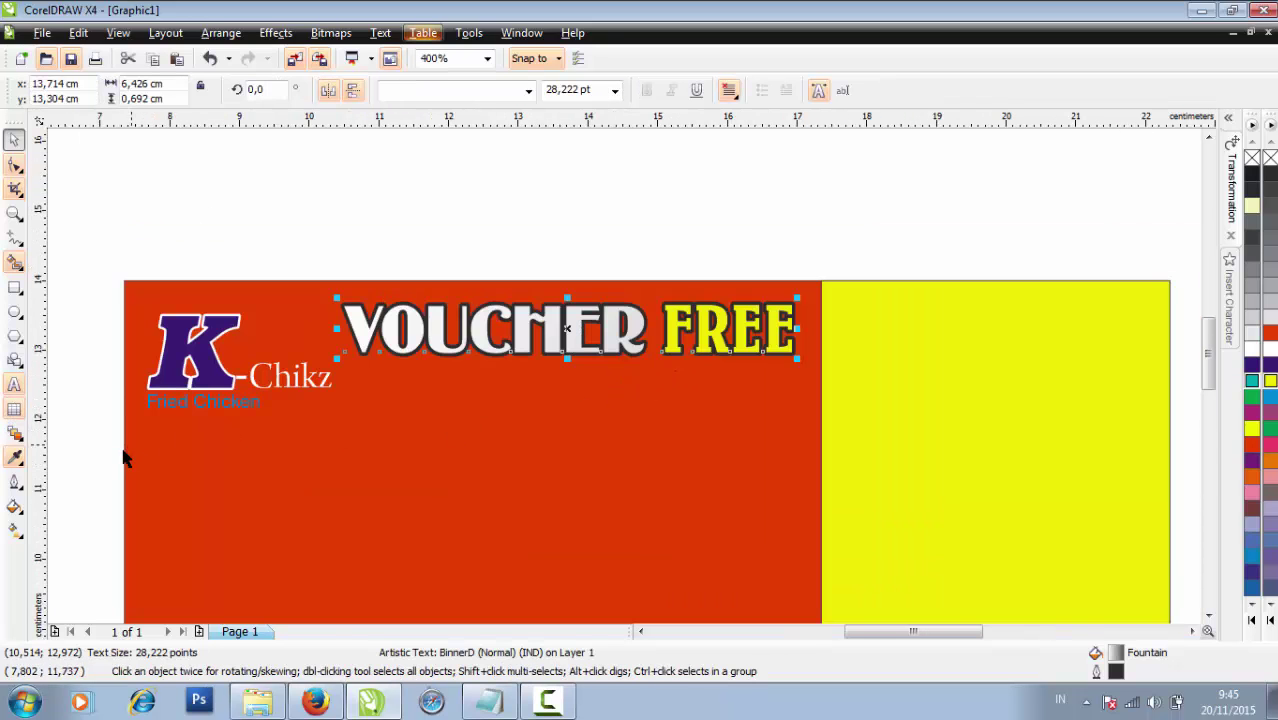
click(18, 437)
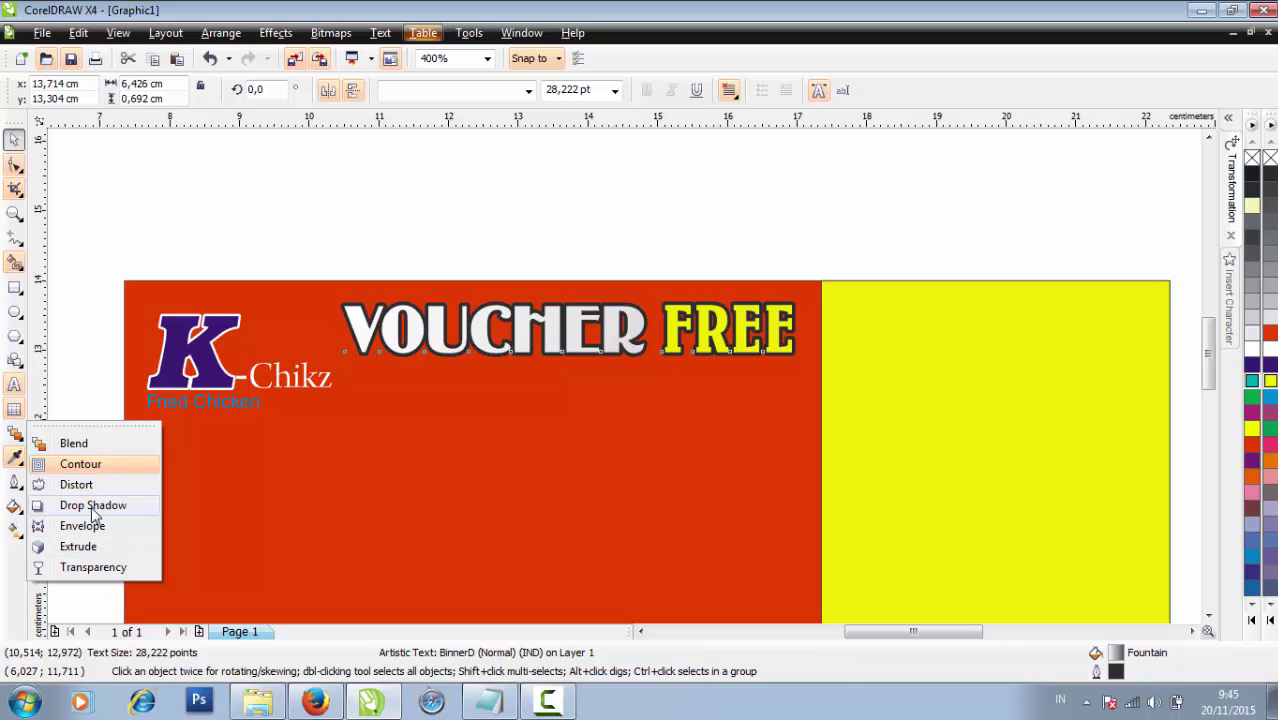
click(93, 507)
drag(566, 330, 551, 371)
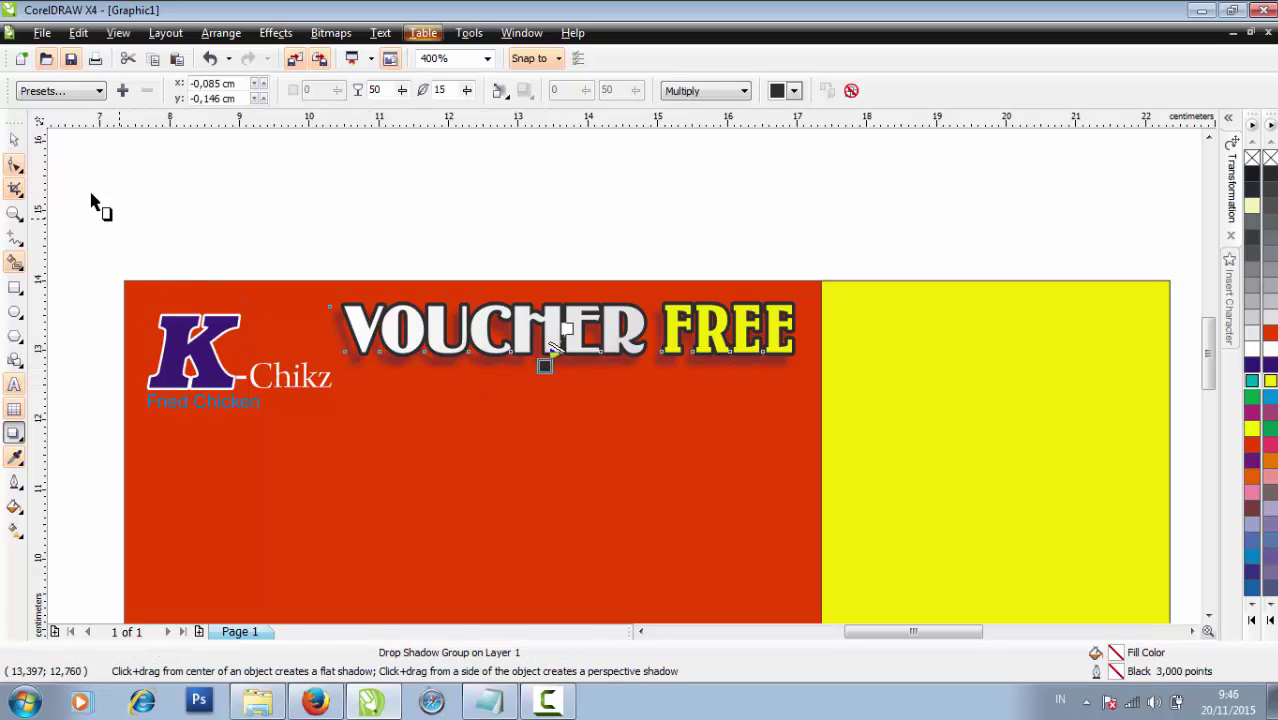
click(15, 141)
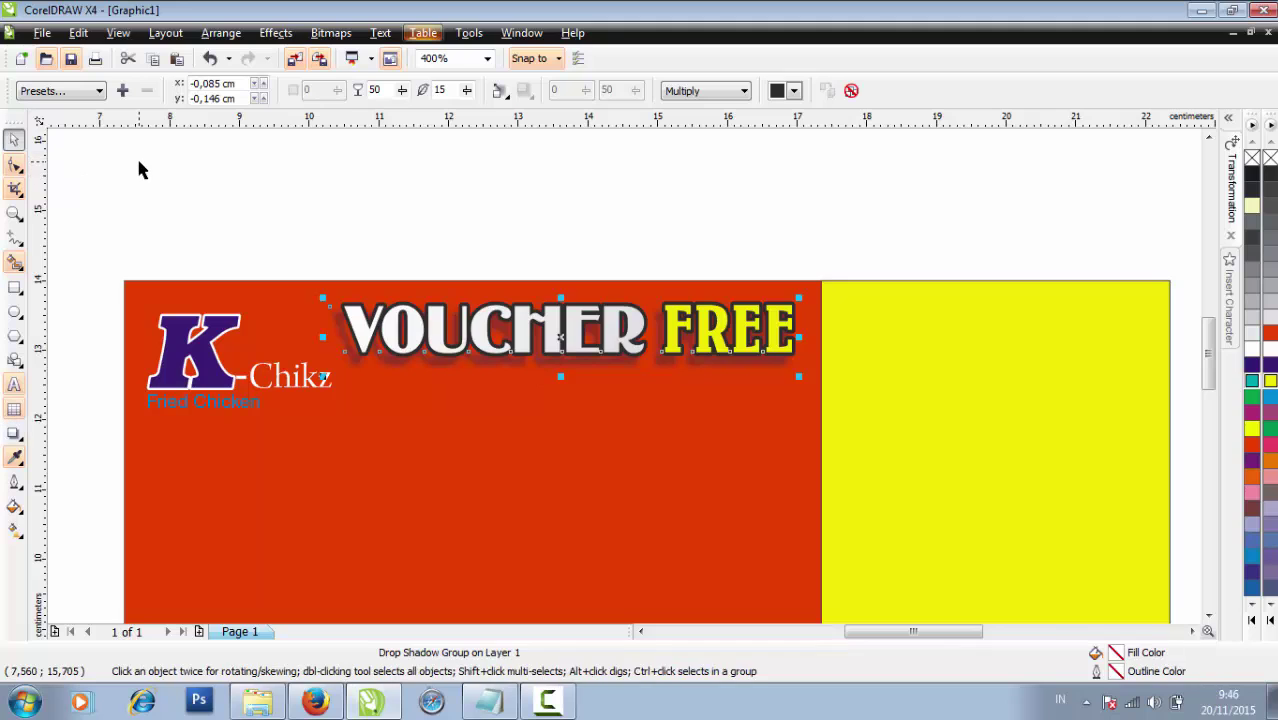
click(136, 155)
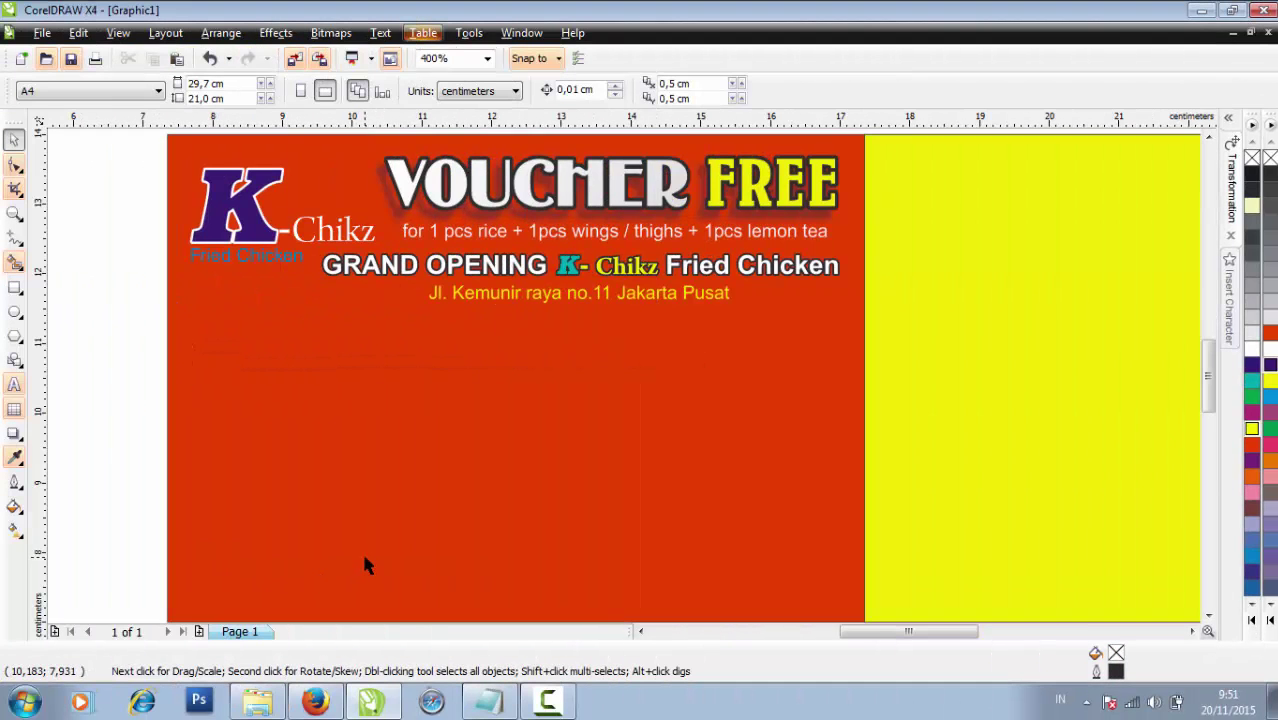
Import chicken.png and place it about 3.3 cm wide in the lower-left area of the red rectangle
scroll(365, 557, down, 1)
scroll(630, 367, up, 1)
scroll(627, 378, down, 1)
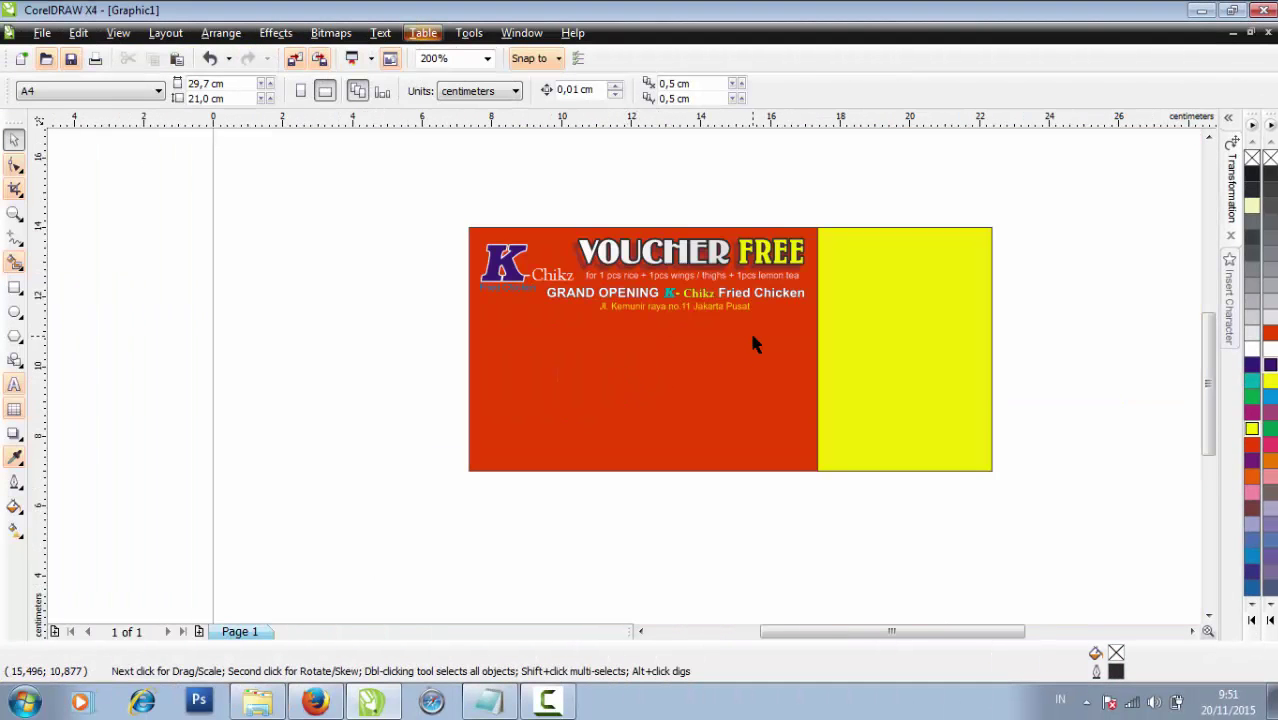
scroll(754, 340, up, 1)
scroll(587, 413, down, 1)
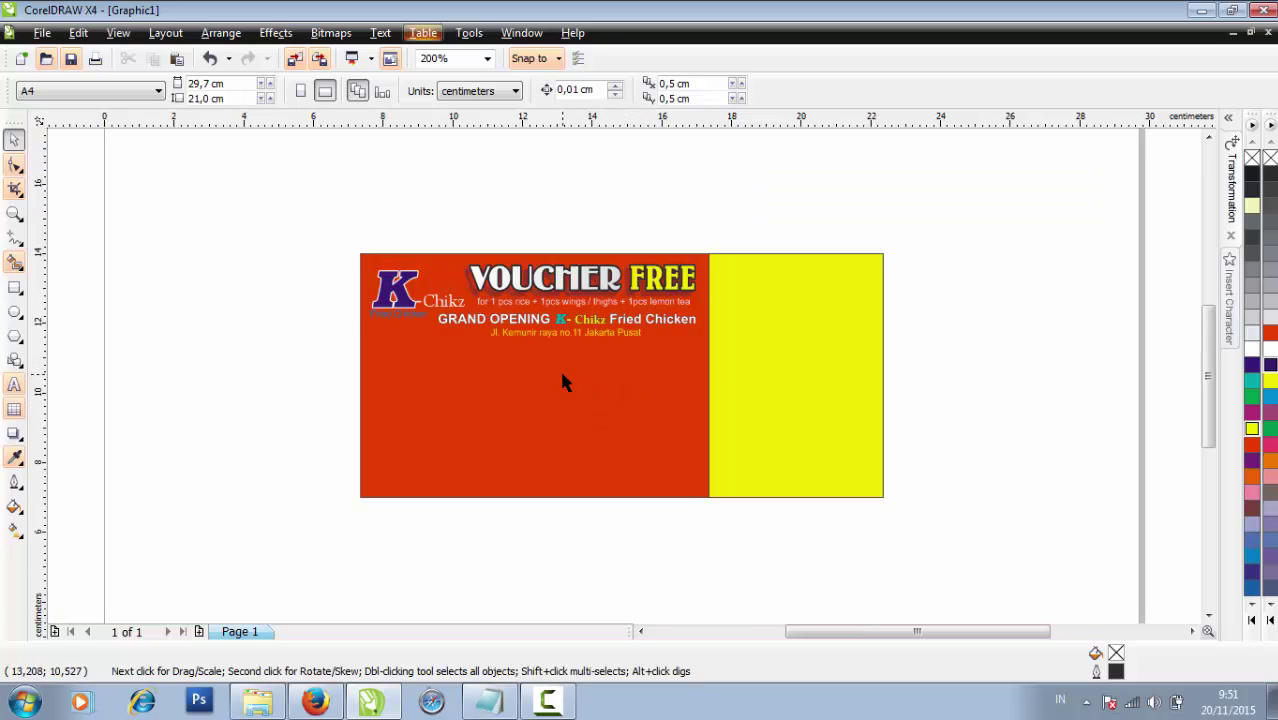
click(46, 40)
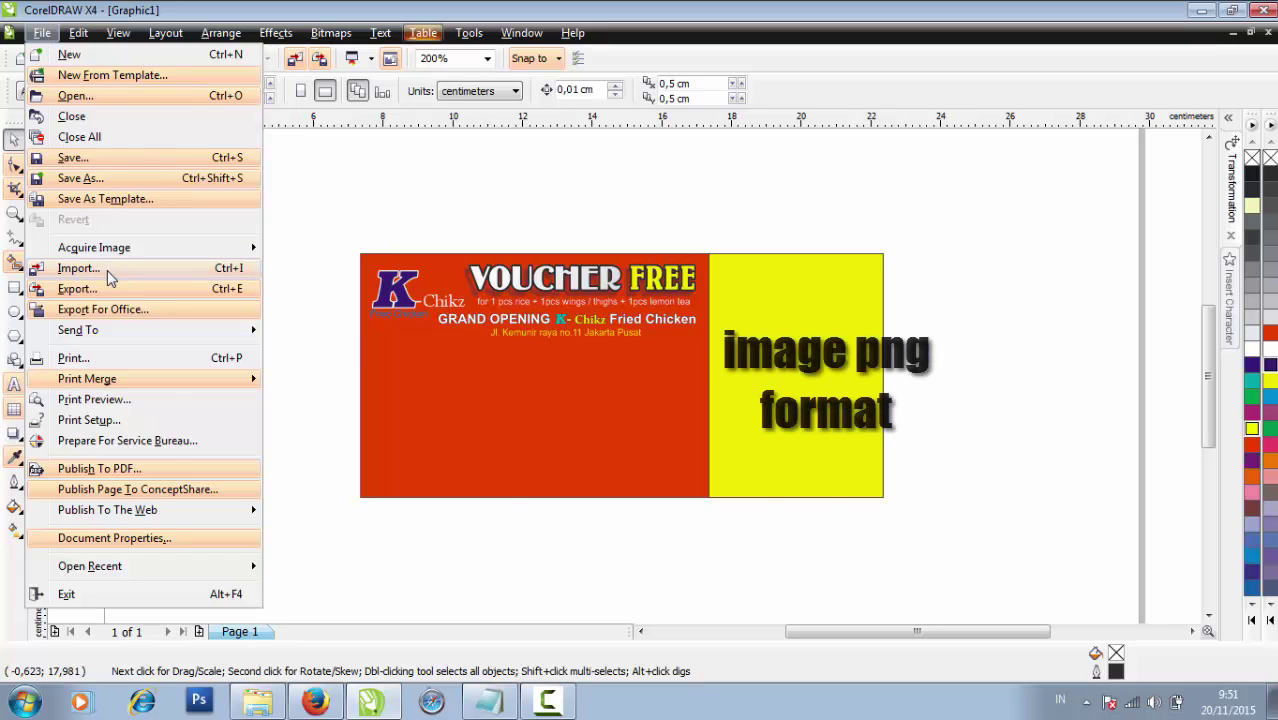
click(107, 270)
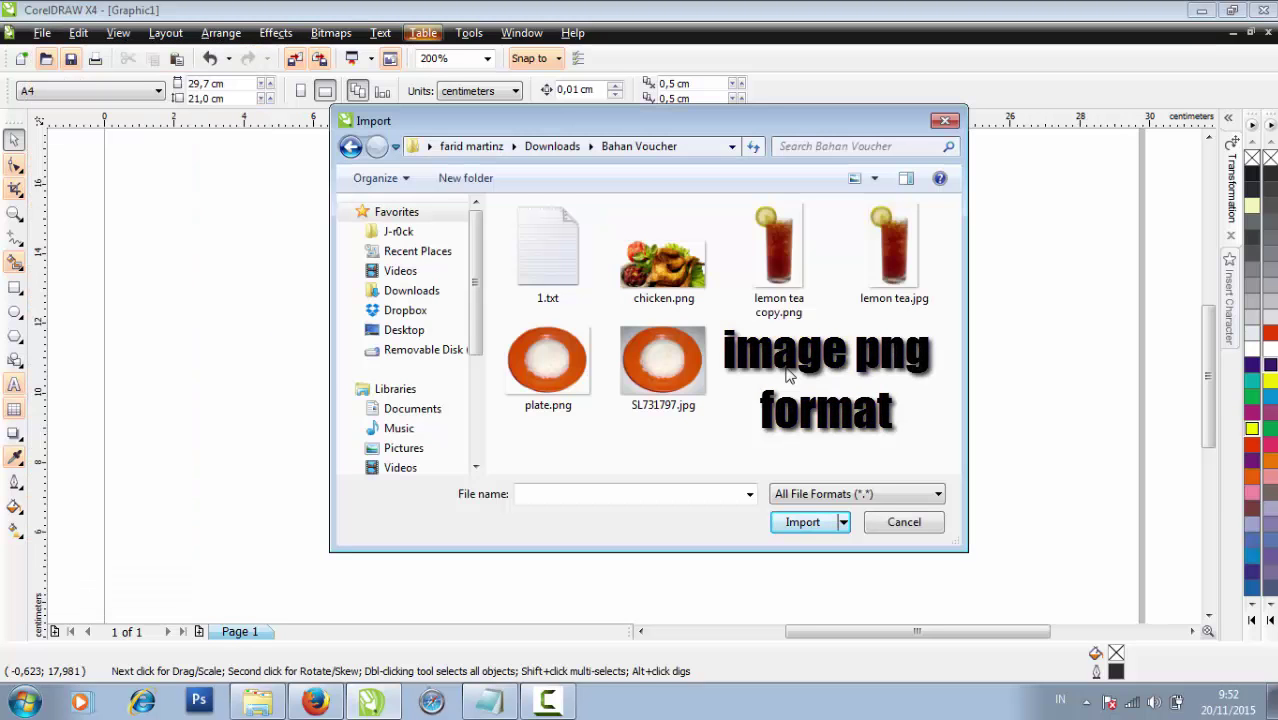
click(675, 255)
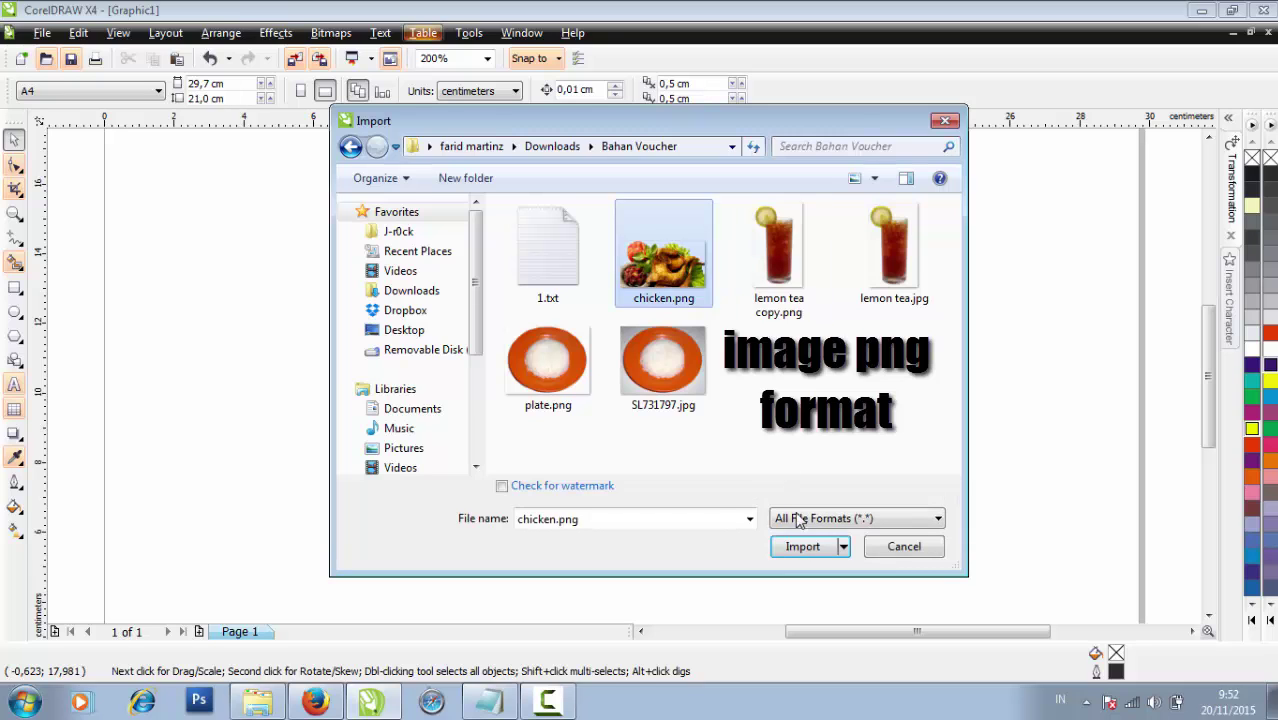
click(805, 546)
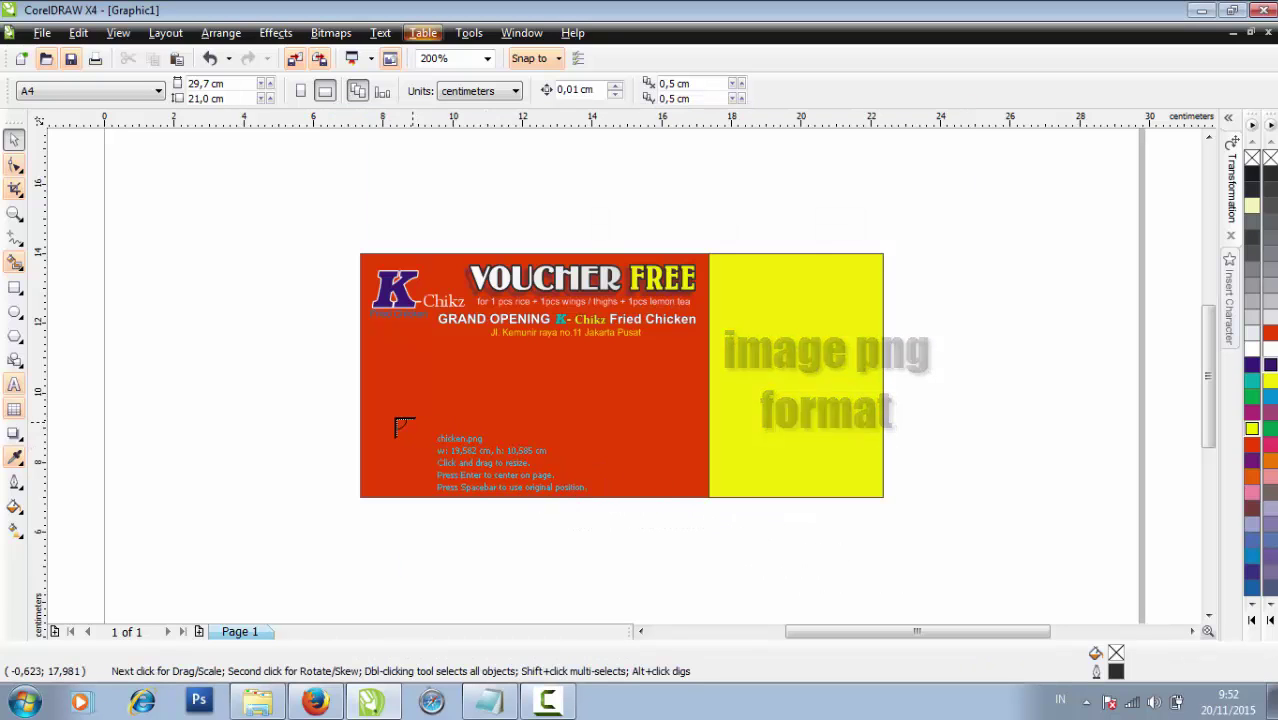
drag(371, 414, 487, 472)
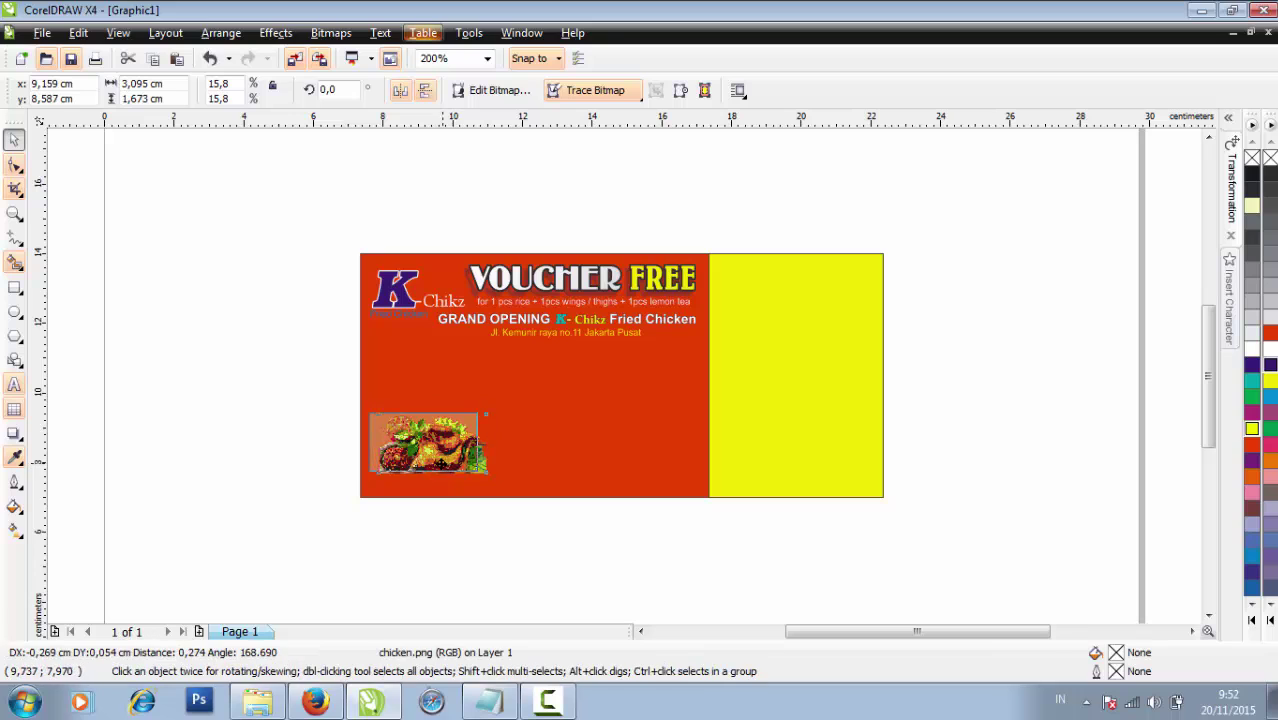
Enlarge the chicken image proportionally to about 6.27 x 3.39 cm, keeping it at the red rectangle's lower-left area
mouse_move(486, 413)
mouse_down()
mouse_move(478, 405)
mouse_move(529, 378)
mouse_move(498, 435)
mouse_up()
scroll(498, 435, up, 1)
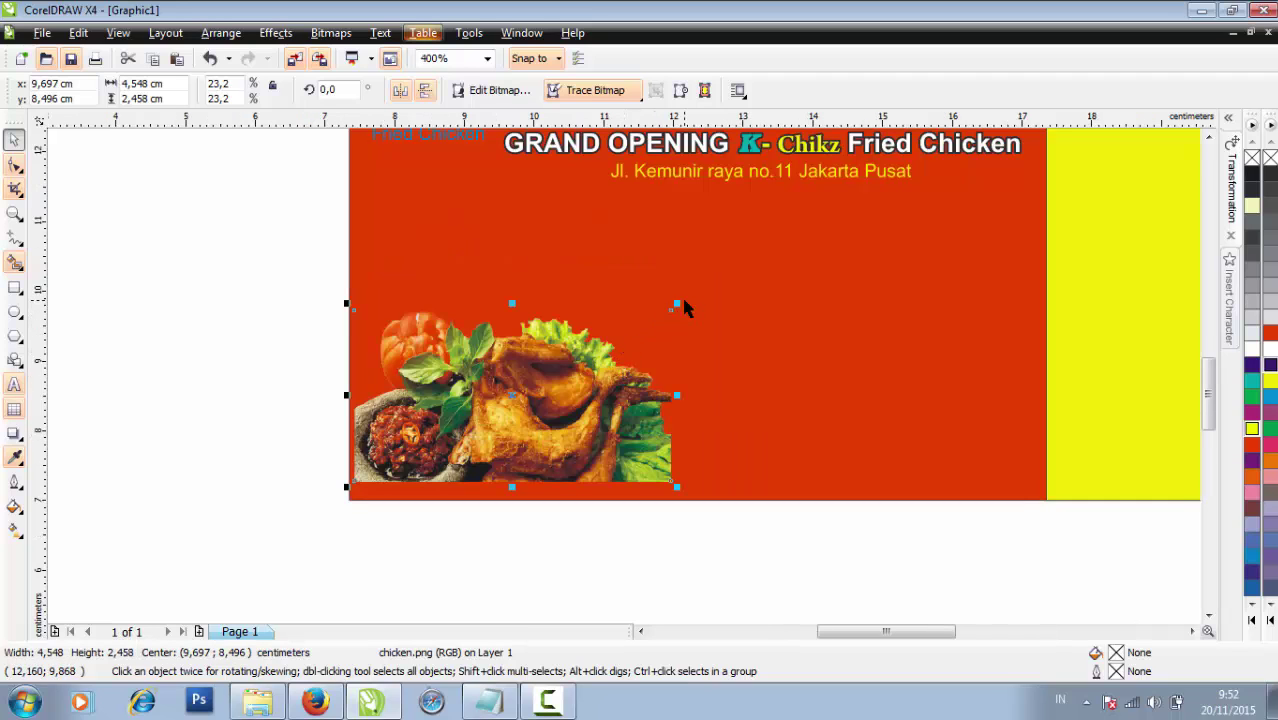
drag(678, 302, 790, 244)
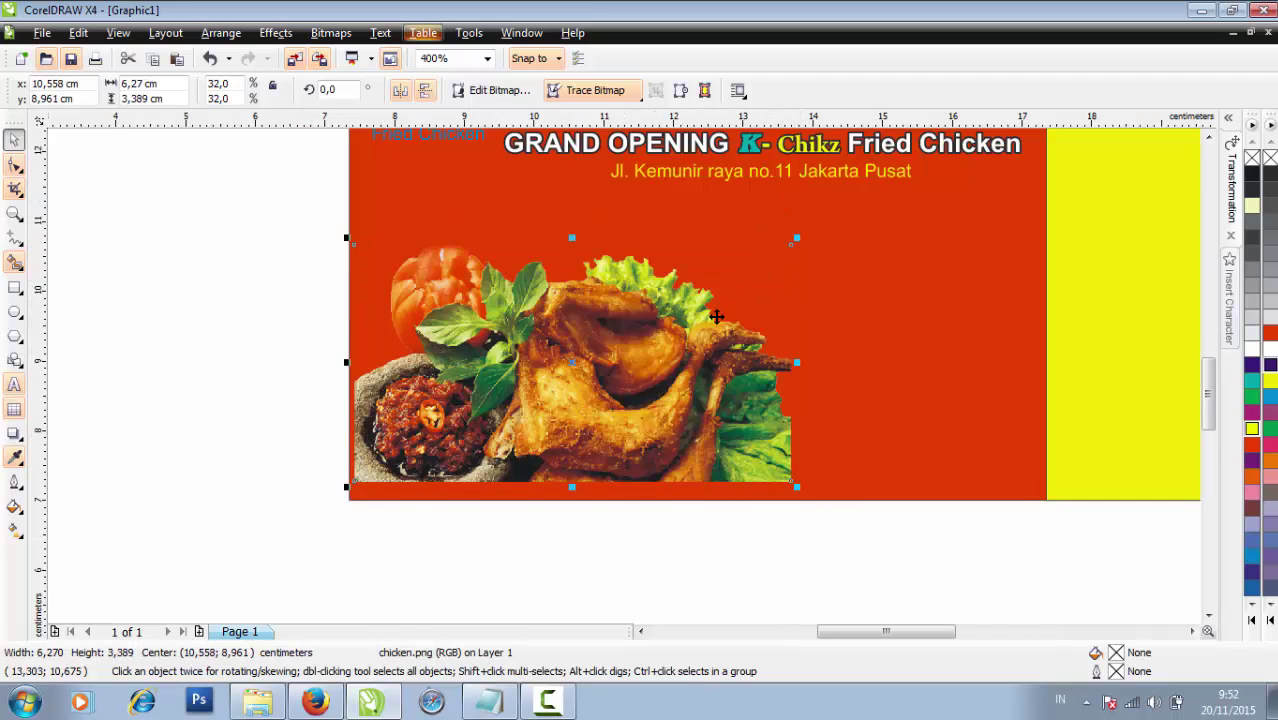
Move the chicken image into the red rectangle's lower-left corner and nudge it flush with the left and bottom edges
drag(716, 318, 709, 333)
click(709, 333)
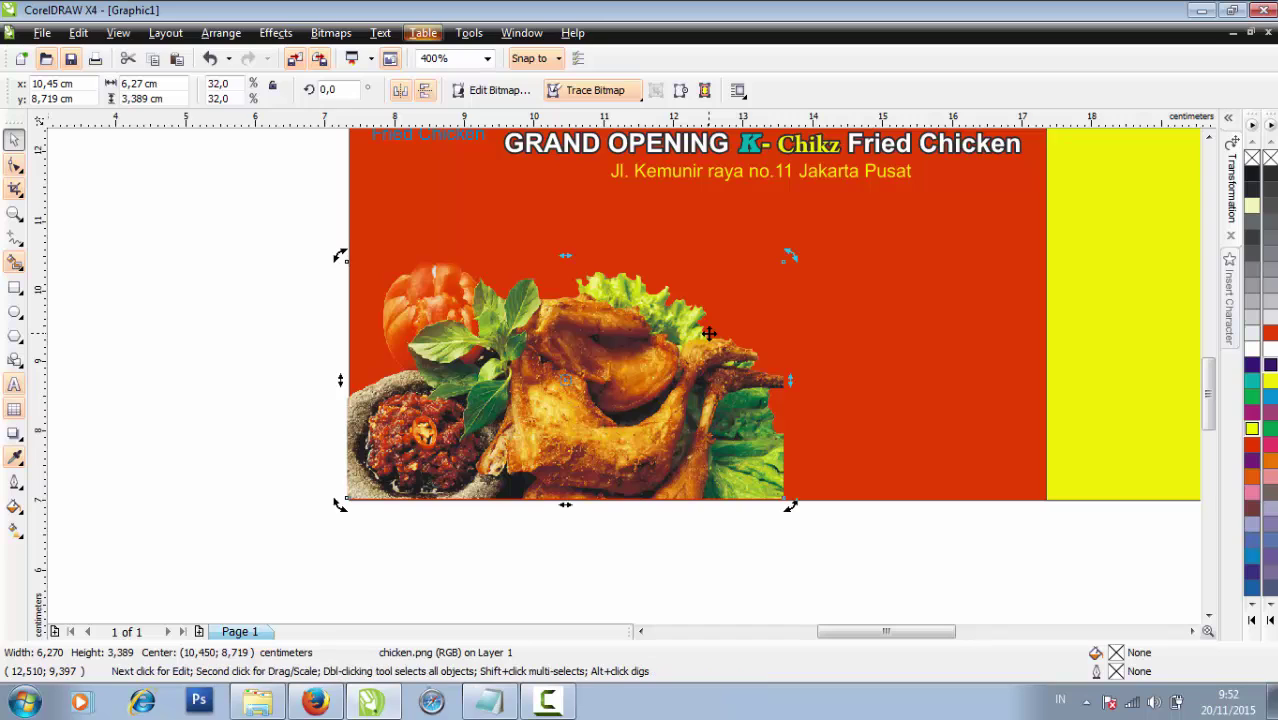
key(Right)
key(Right)
key(Right)
key(Right)
key(Down)
key(Down)
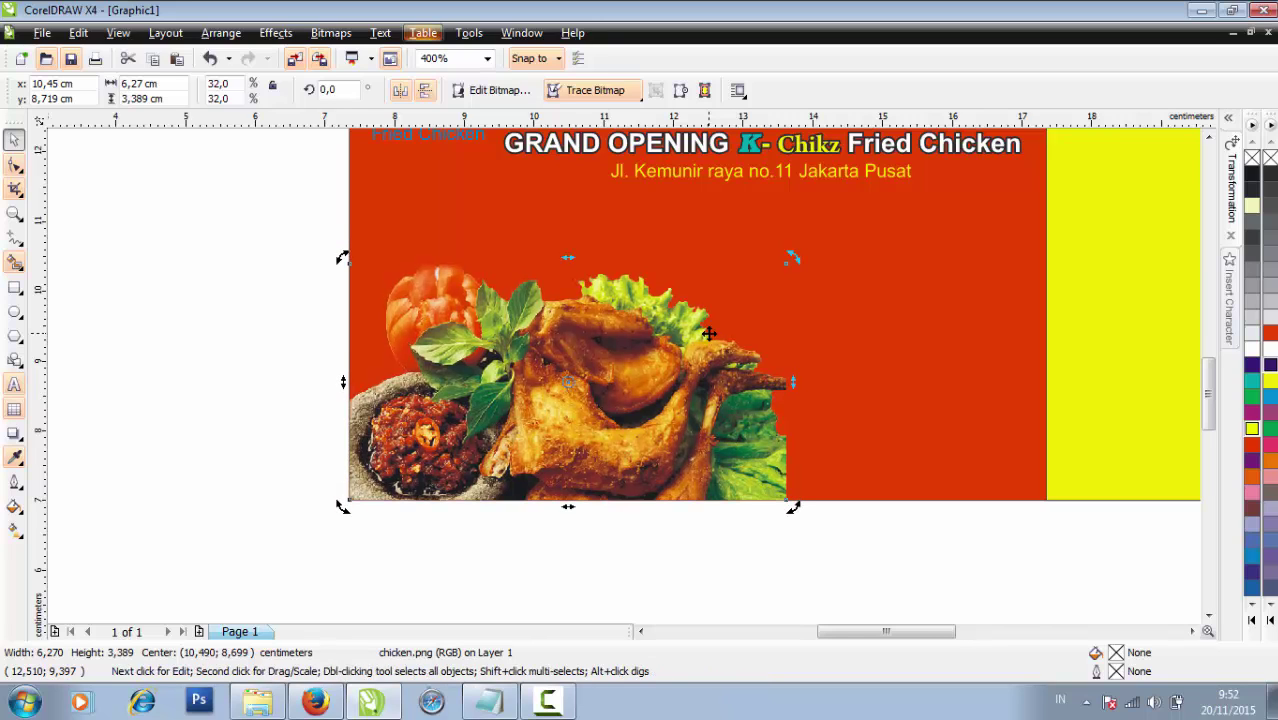
Scale the chicken image up to about 7.63 x 4.12 cm from its lower-left corner
scroll(708, 333, down, 1)
click(660, 341)
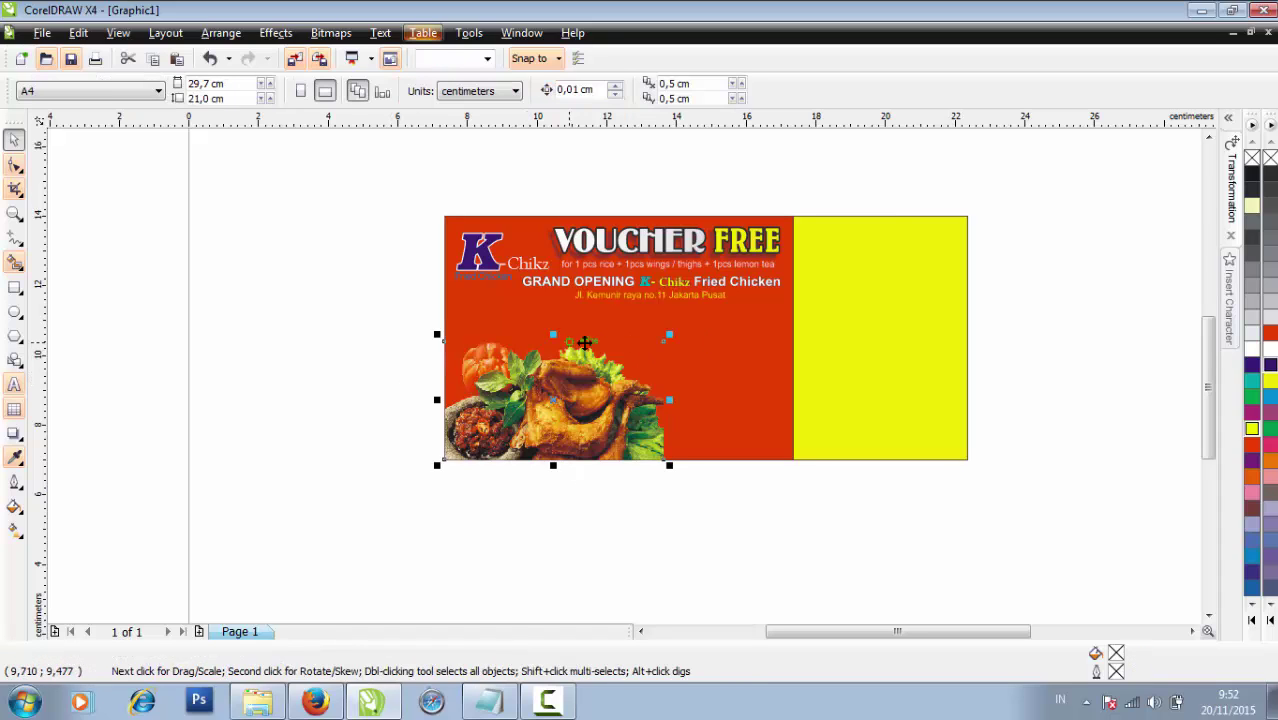
drag(667, 333, 716, 310)
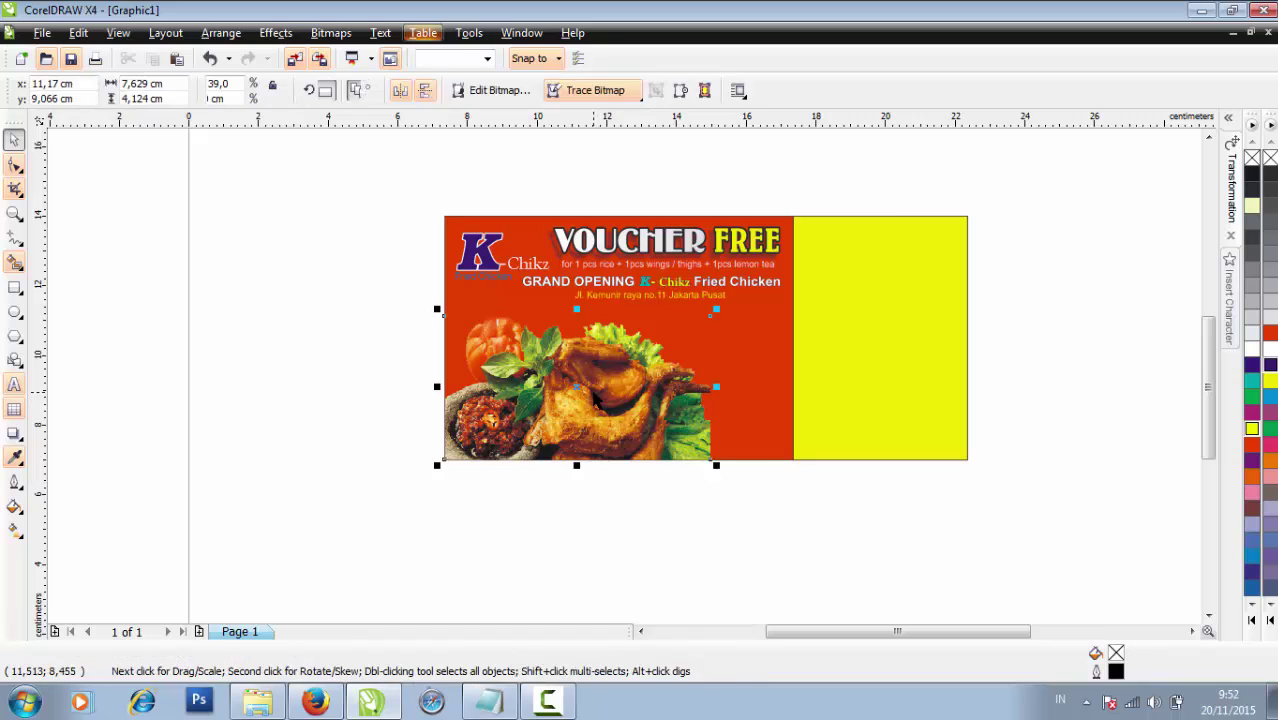
click(521, 514)
Add a centred drop shadow around the chicken image with opacity 50 and feathering 15
click(551, 425)
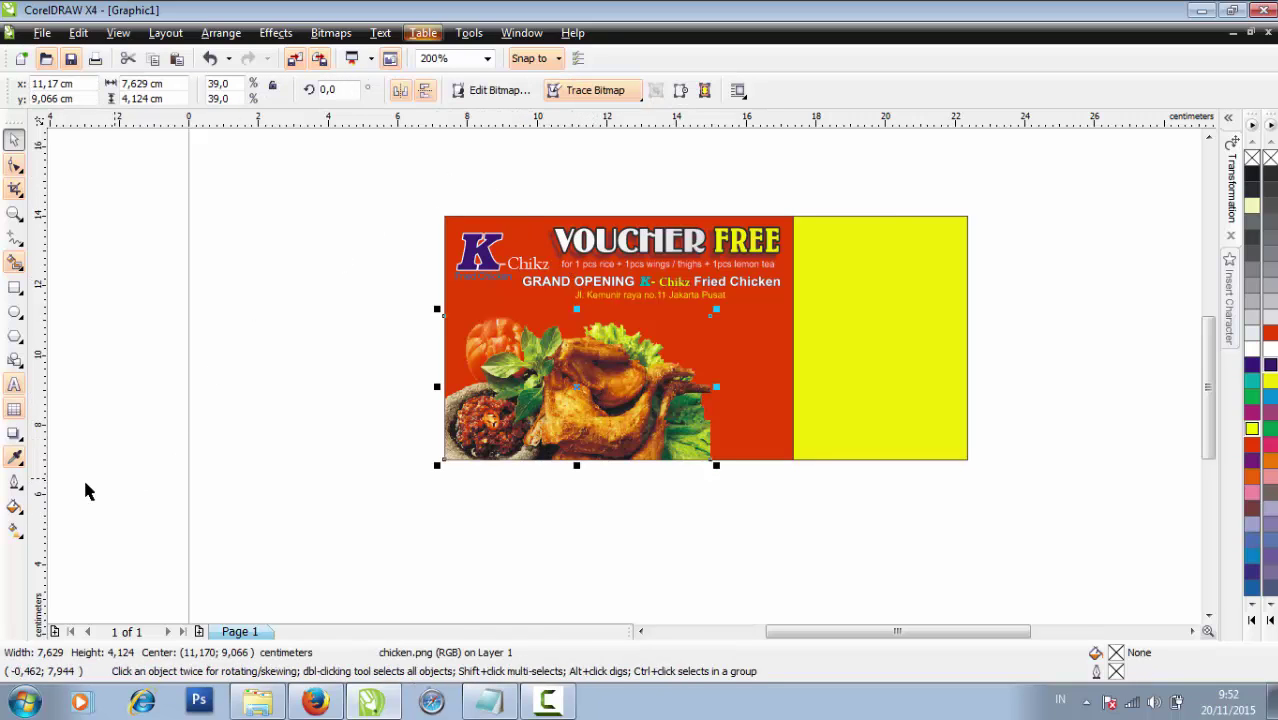
click(14, 433)
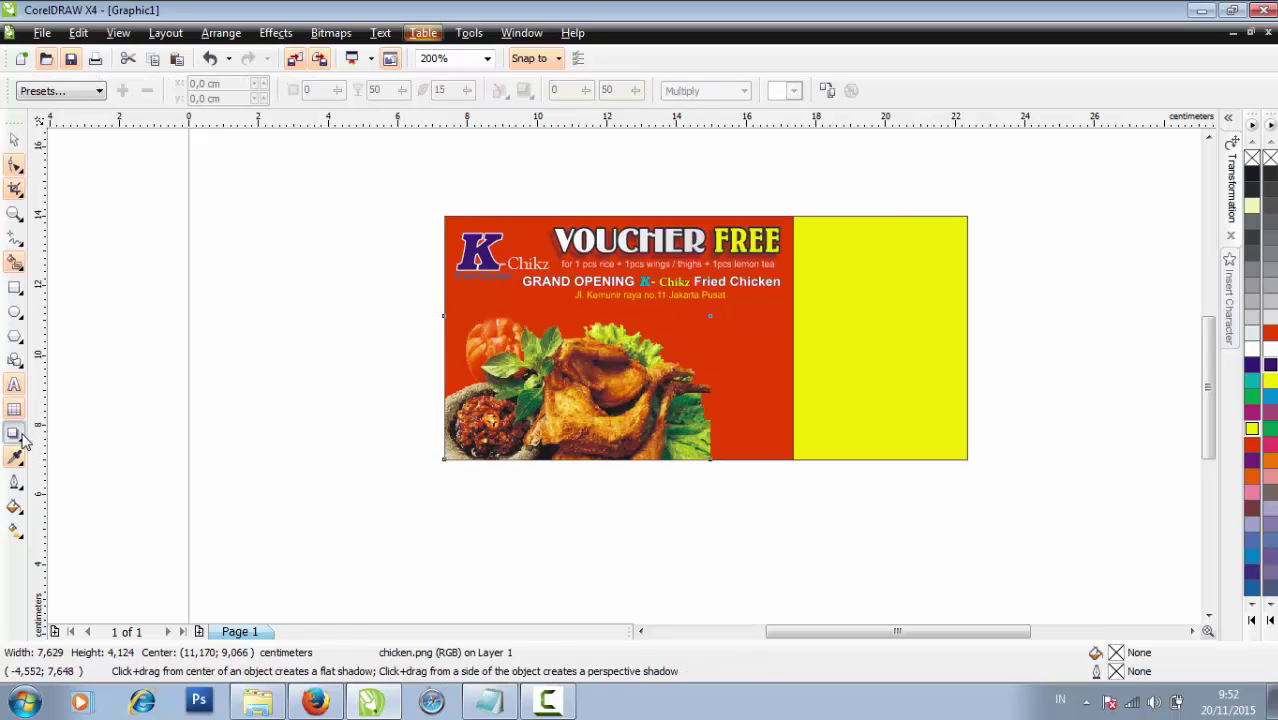
click(16, 435)
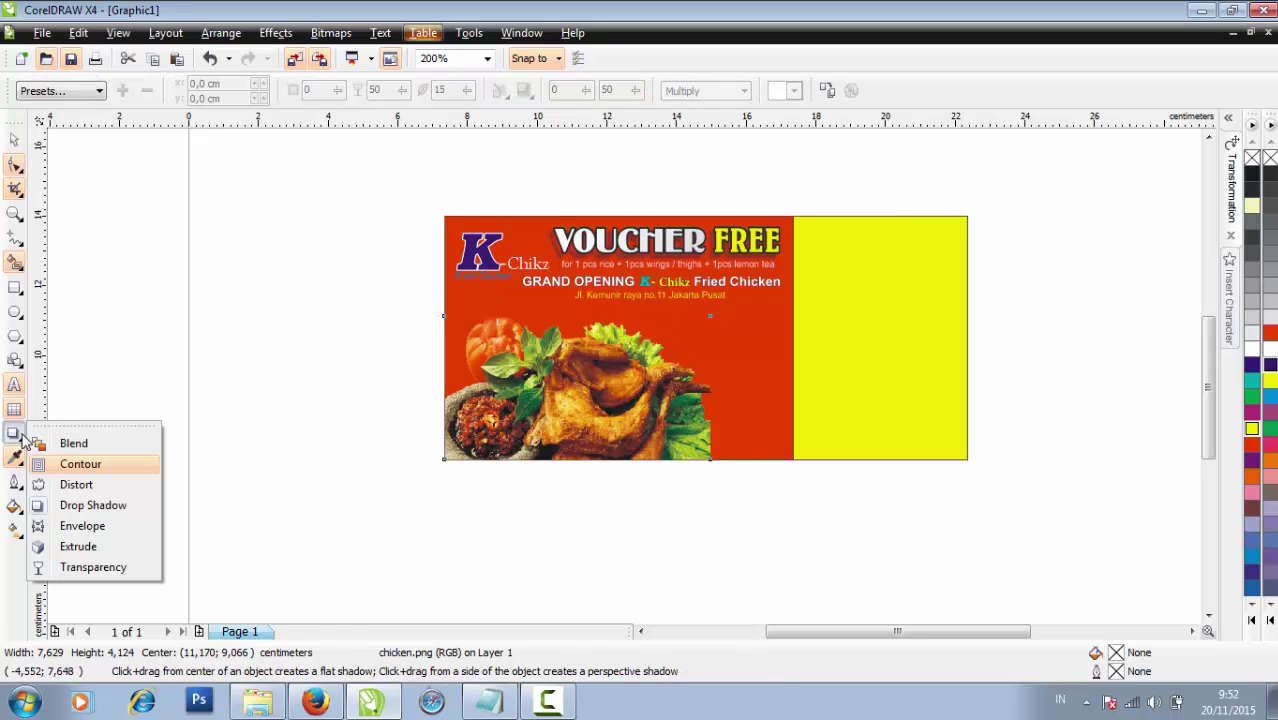
click(93, 505)
drag(588, 384, 614, 338)
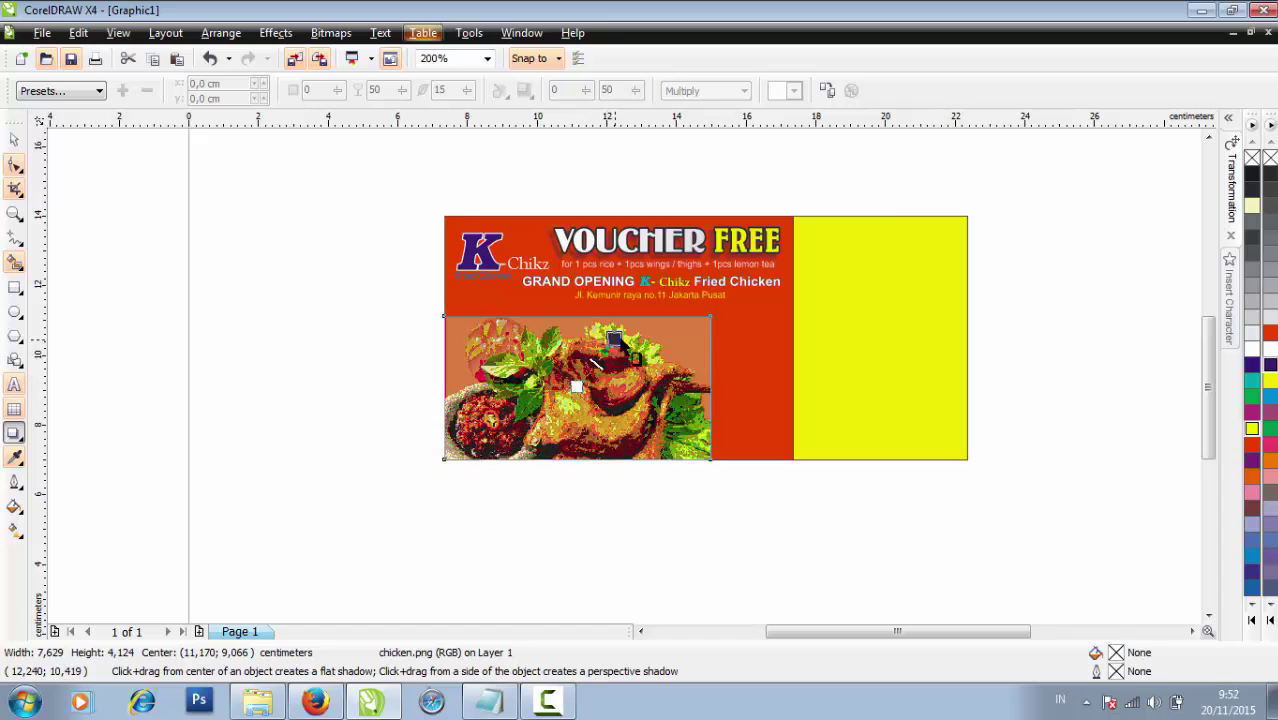
scroll(597, 395, up, 1)
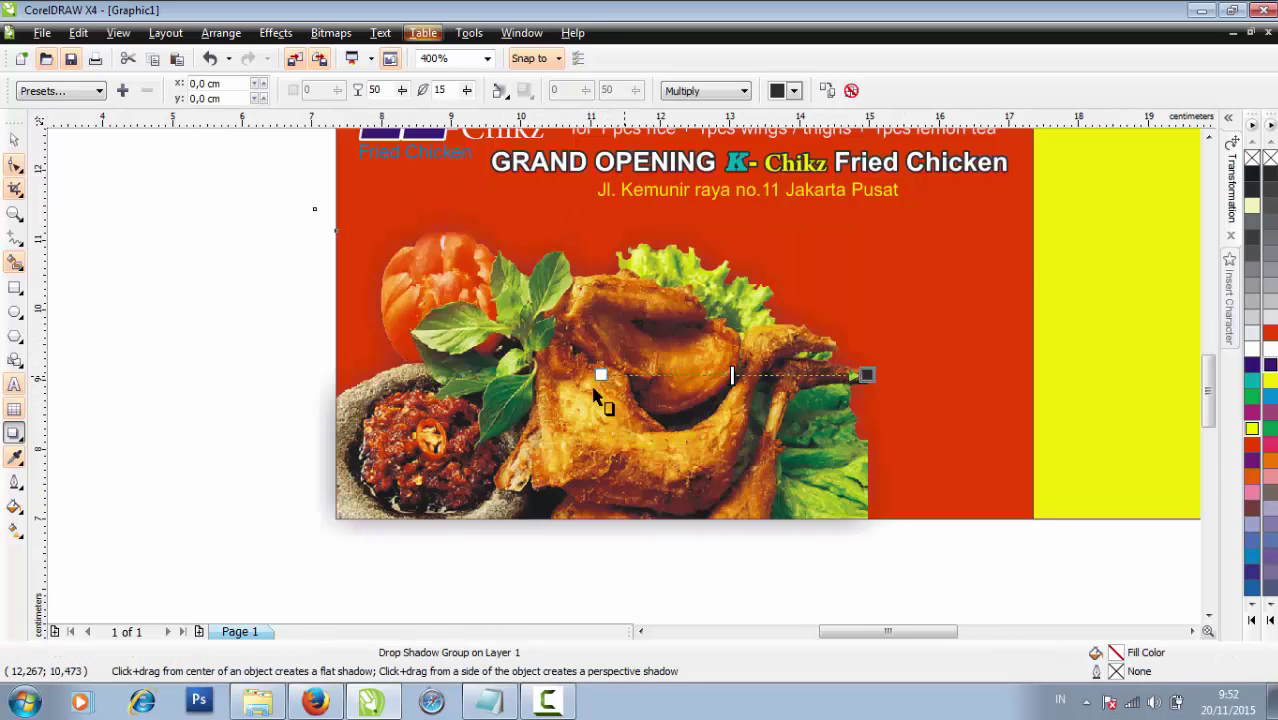
scroll(640, 360, down, 1)
Import plate.png and place it at about 2.64 x 2.12 cm over the right side of the chicken image
click(42, 33)
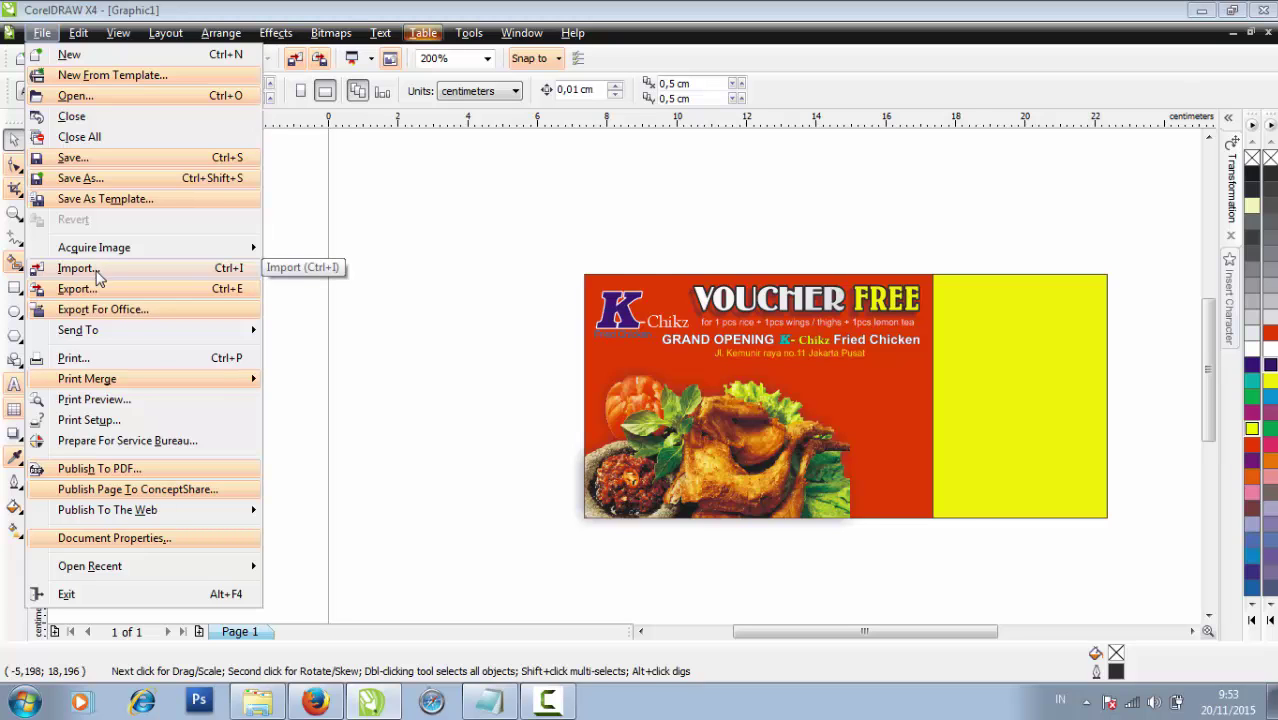
click(97, 274)
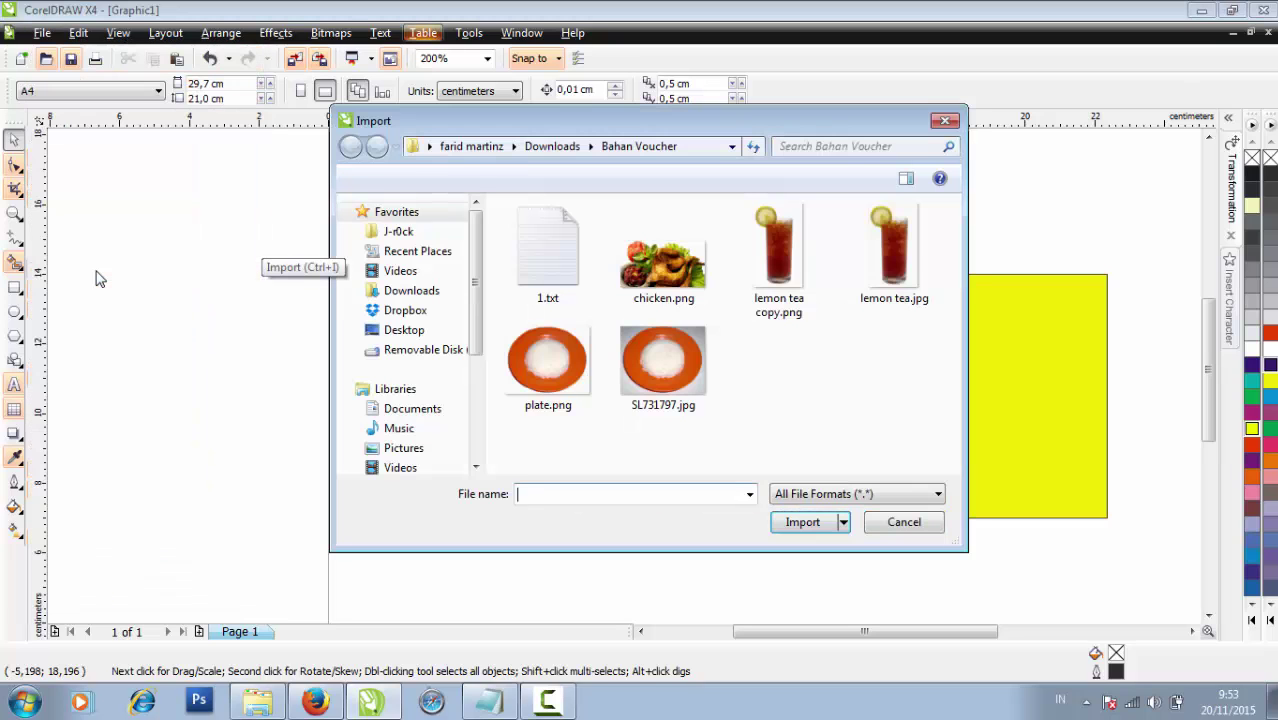
click(586, 386)
click(812, 548)
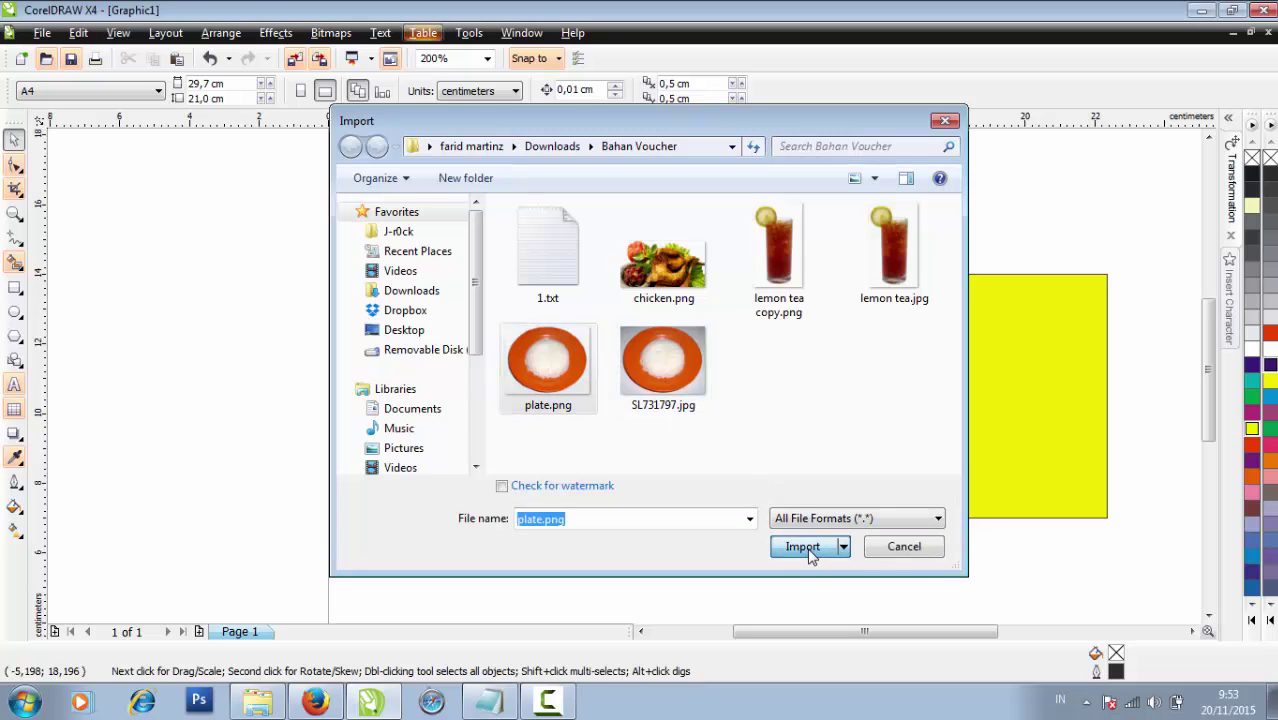
drag(758, 403, 850, 477)
Enlarge the plate image to about 3.49 x 2.80 cm and move it down to the red rectangle's bottom edge, overlapping the chicken
scroll(848, 462, up, 1)
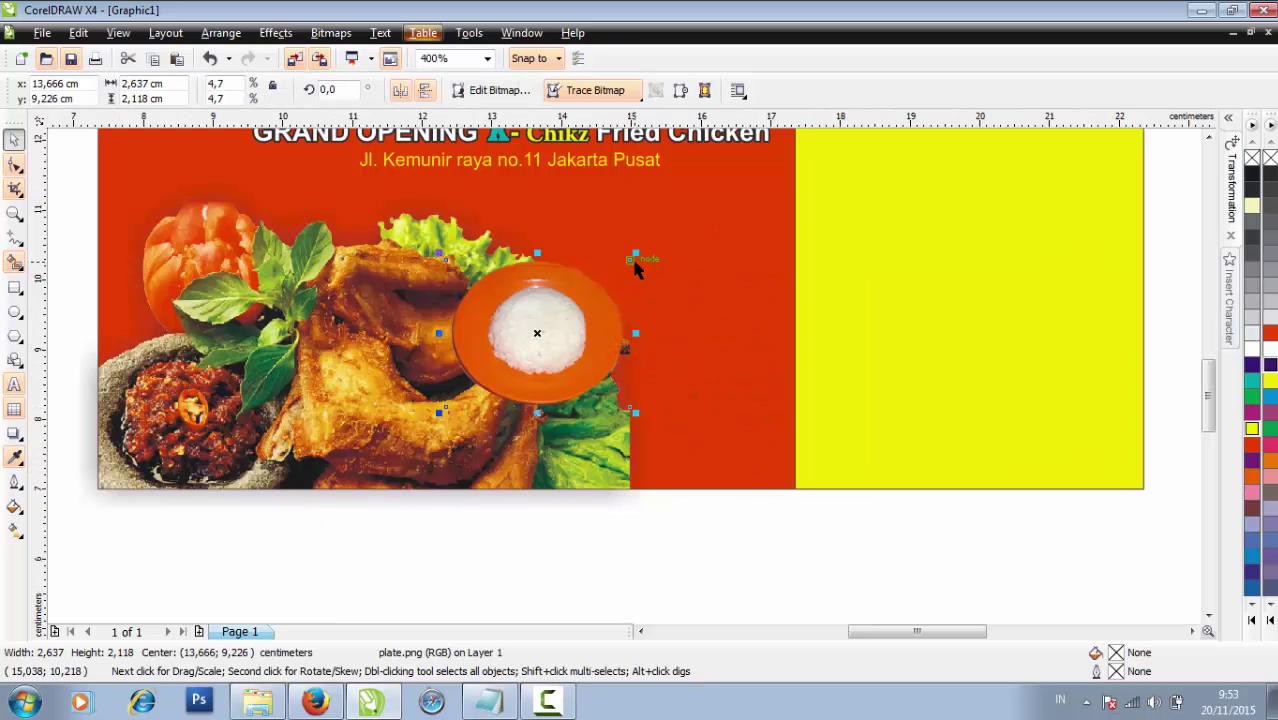
drag(637, 256, 690, 212)
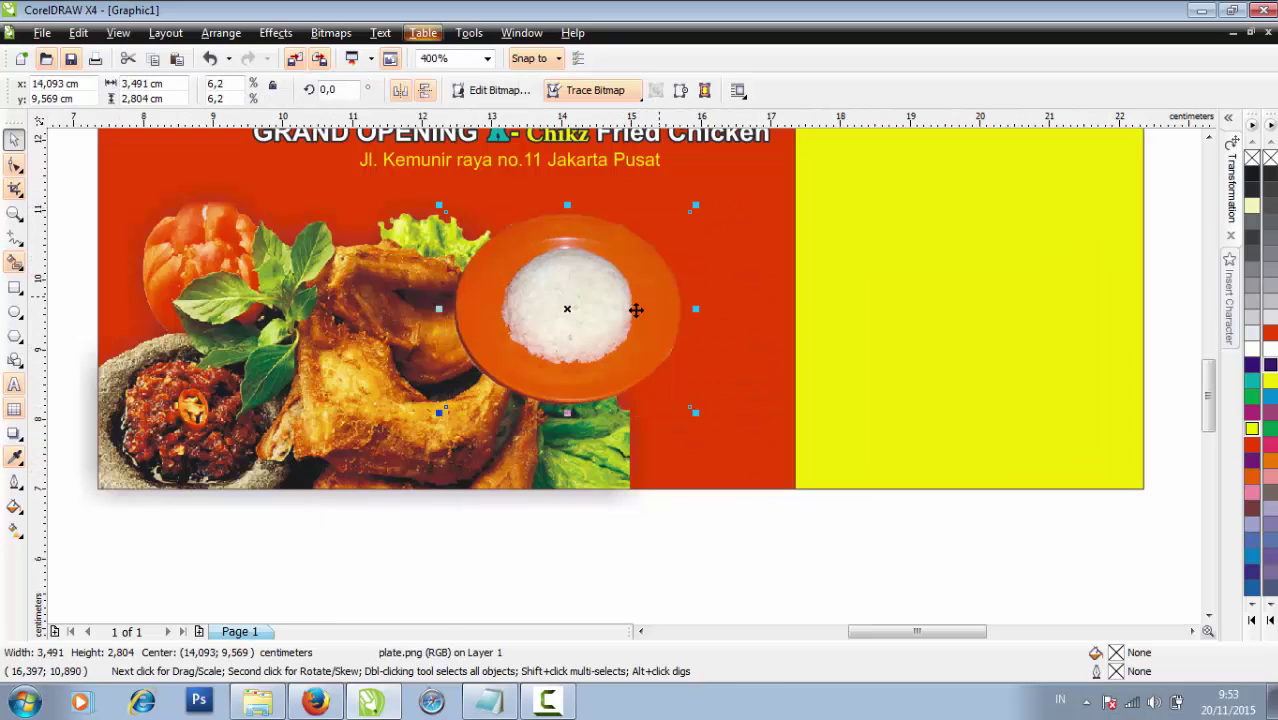
drag(633, 305, 633, 361)
drag(633, 368, 677, 387)
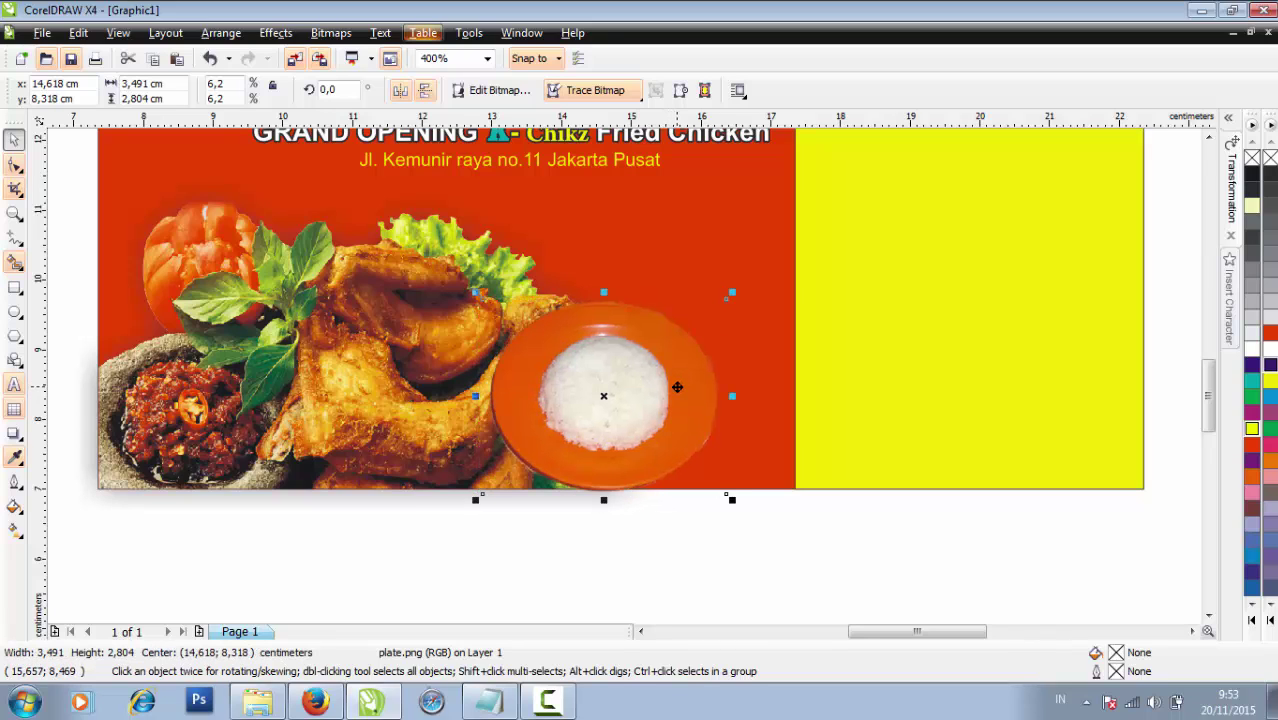
Scale the plate image proportionally to about 3.94 x 3.16 cm from its lower-right corner
scroll(677, 387, down, 1)
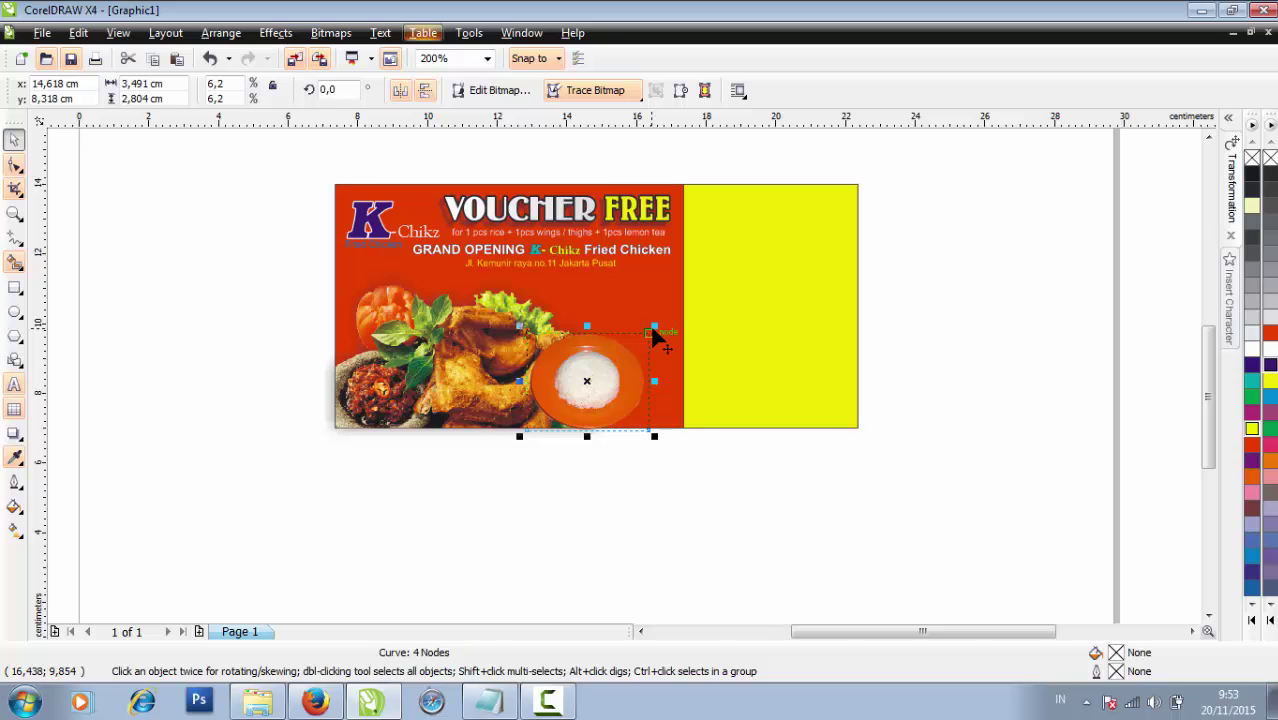
mouse_move(519, 327)
mouse_down()
mouse_move(508, 302)
mouse_move(513, 320)
mouse_up()
click(565, 486)
click(605, 394)
Shift the plate image slightly right and nudge it down against the red rectangle's bottom edge
scroll(607, 395, up, 1)
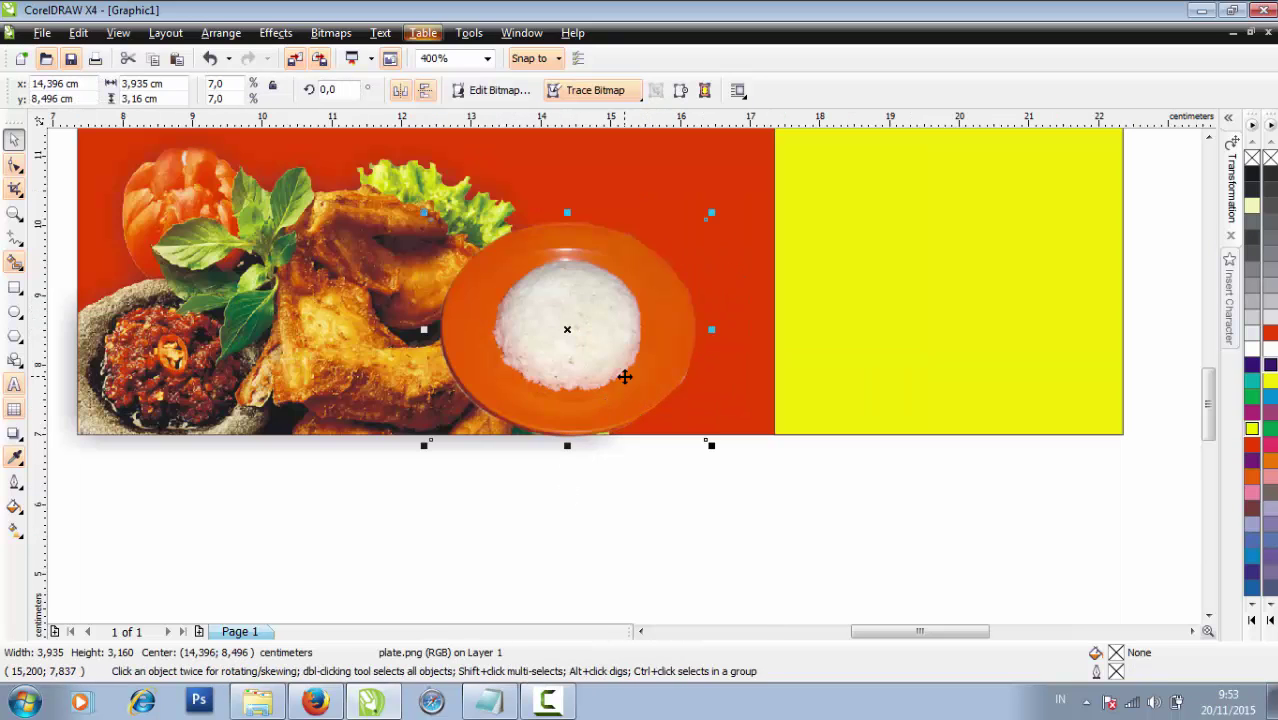
drag(625, 377, 643, 375)
click(632, 403)
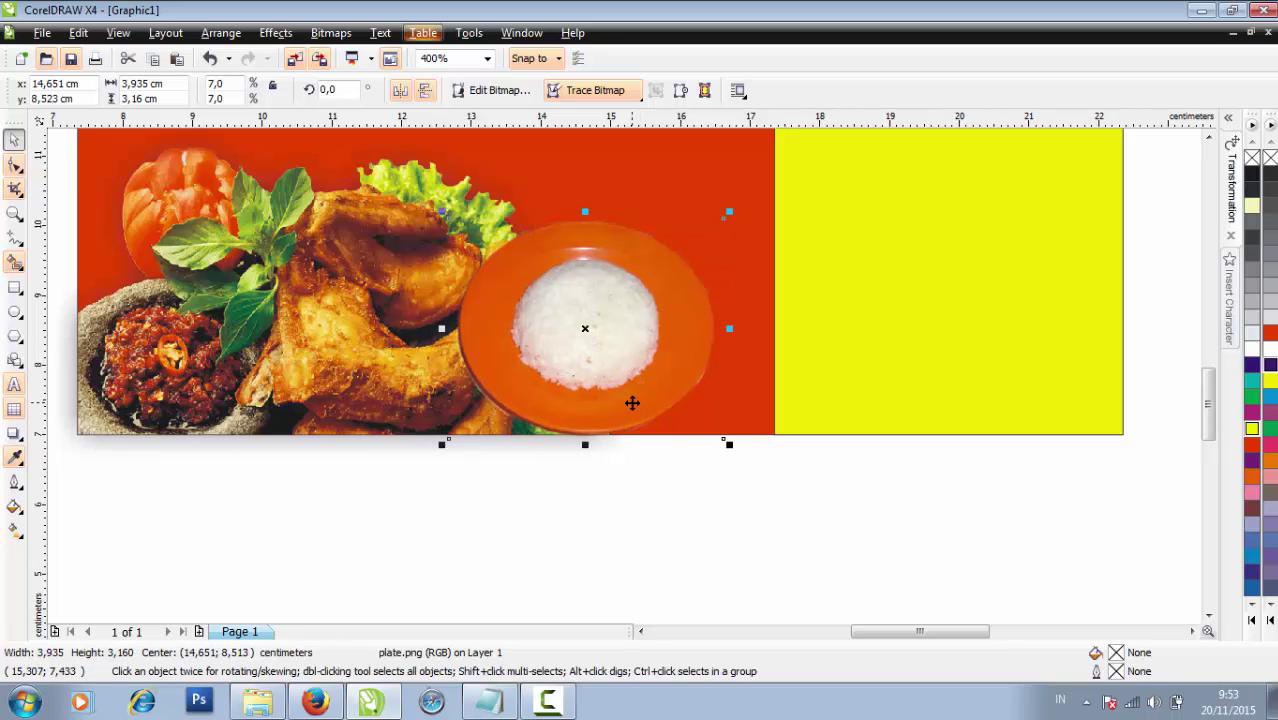
key(Down)
click(681, 439)
scroll(683, 438, down, 1)
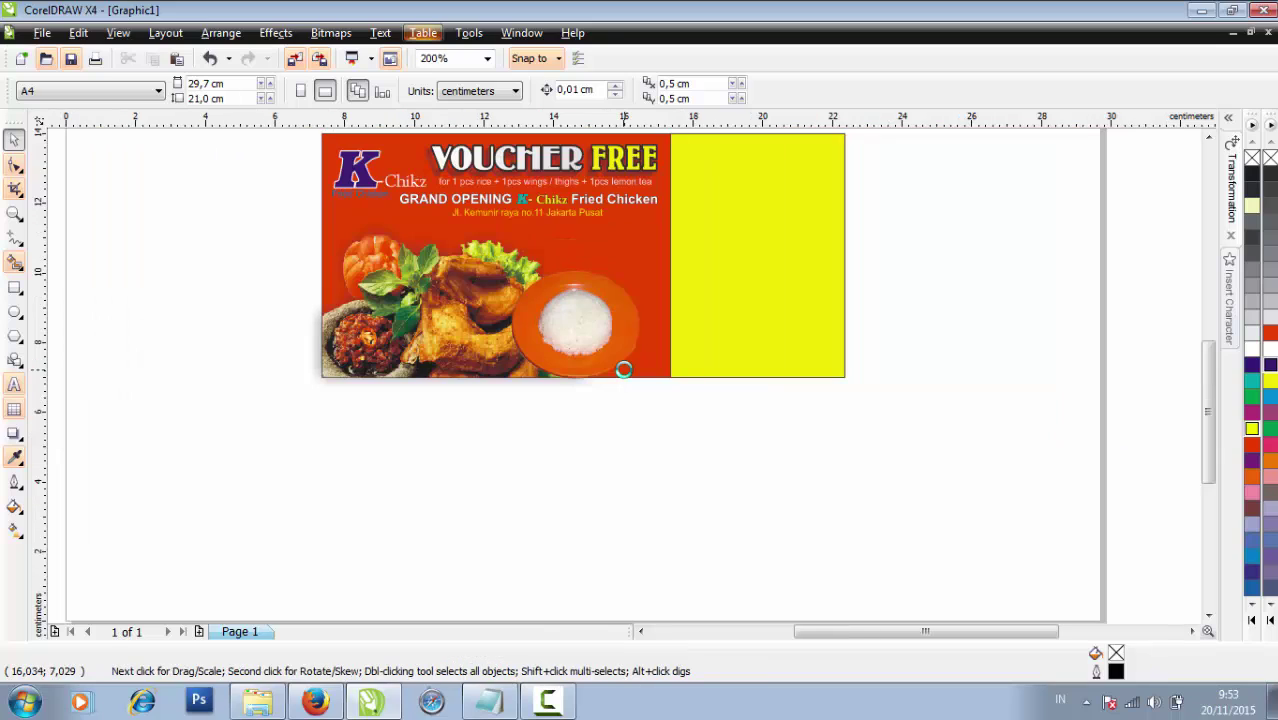
scroll(600, 345, down, 1)
scroll(620, 372, up, 1)
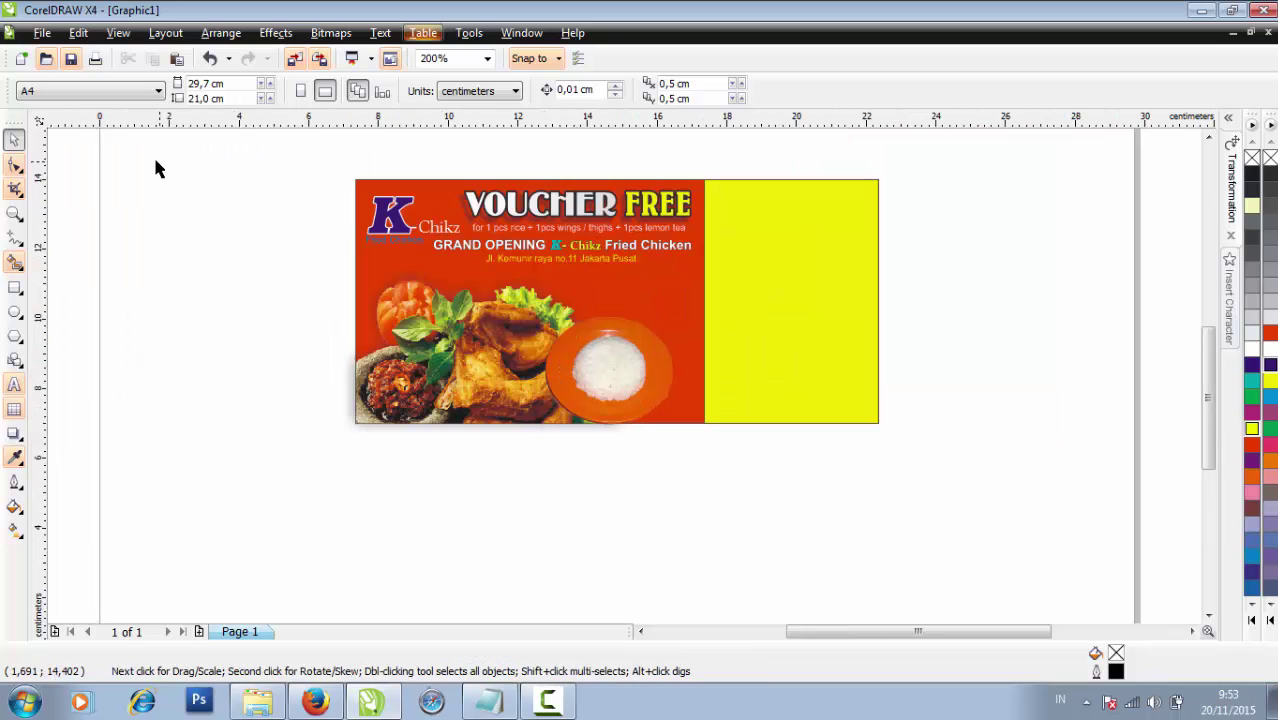
Import lemon tea copy.png and place it at about 1.59 x 2.72 cm over the plate's right rim
click(42, 33)
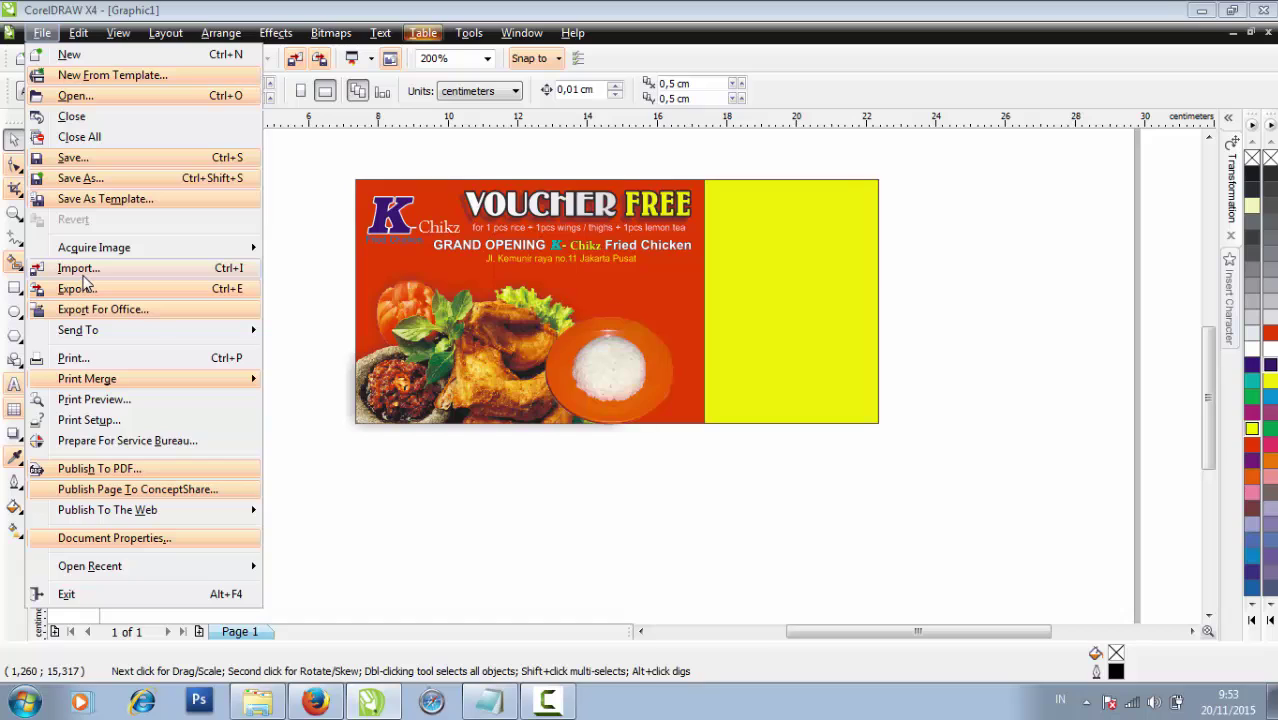
click(84, 278)
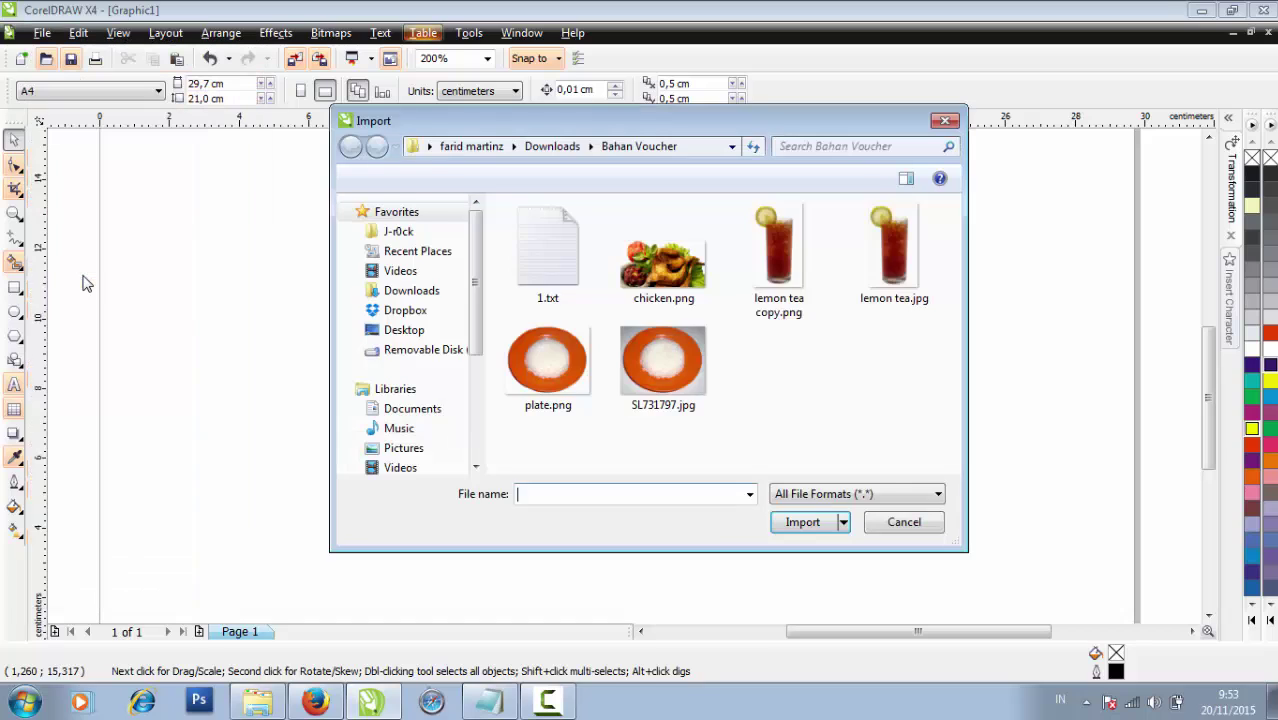
click(727, 307)
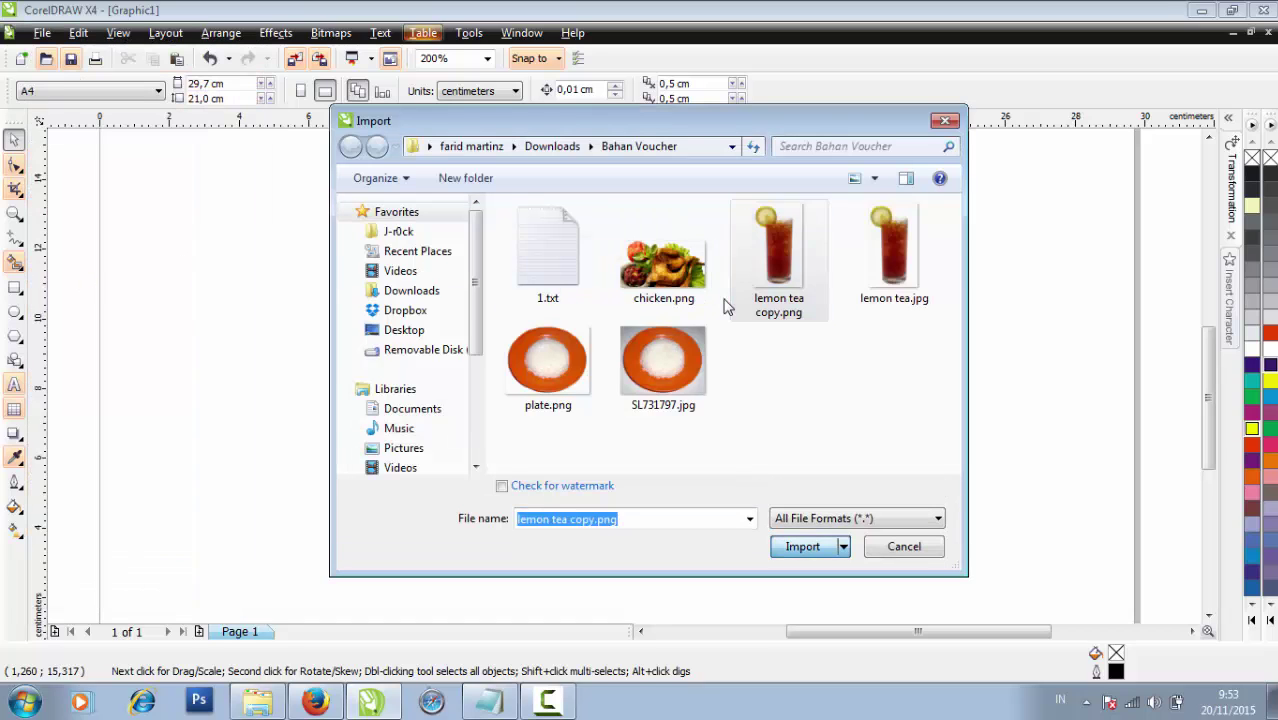
double_click(727, 307)
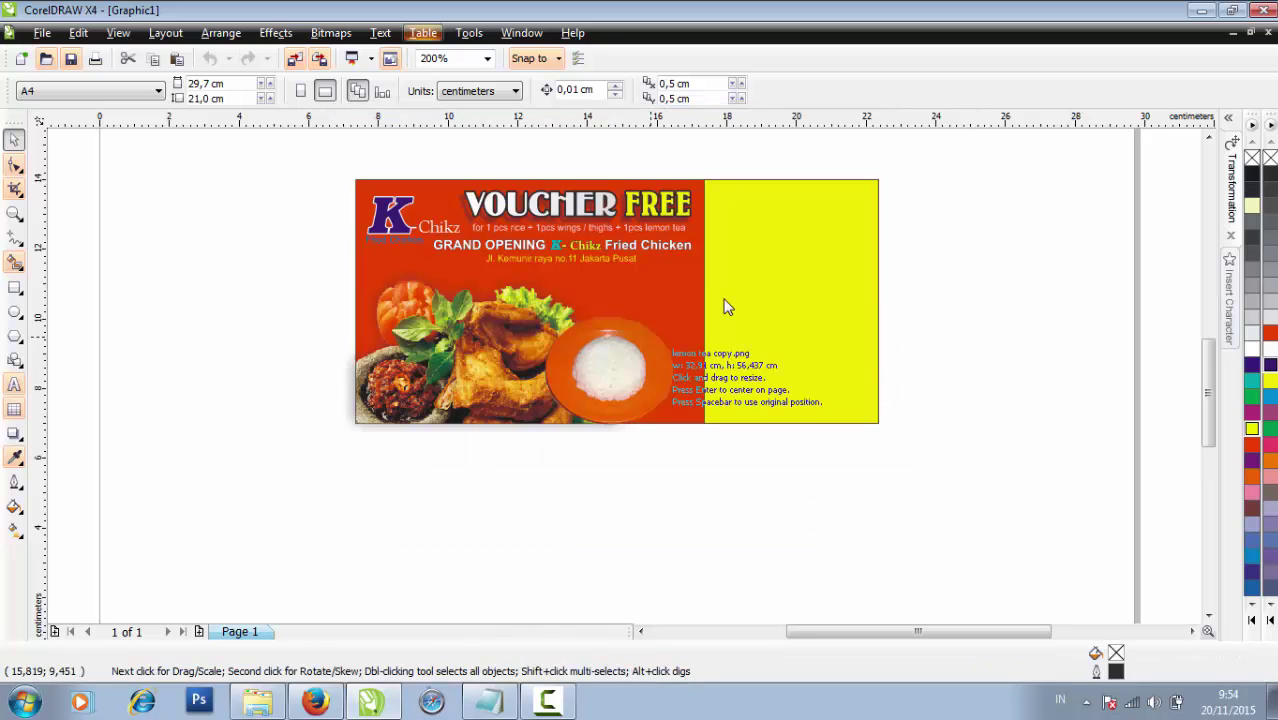
click(727, 307)
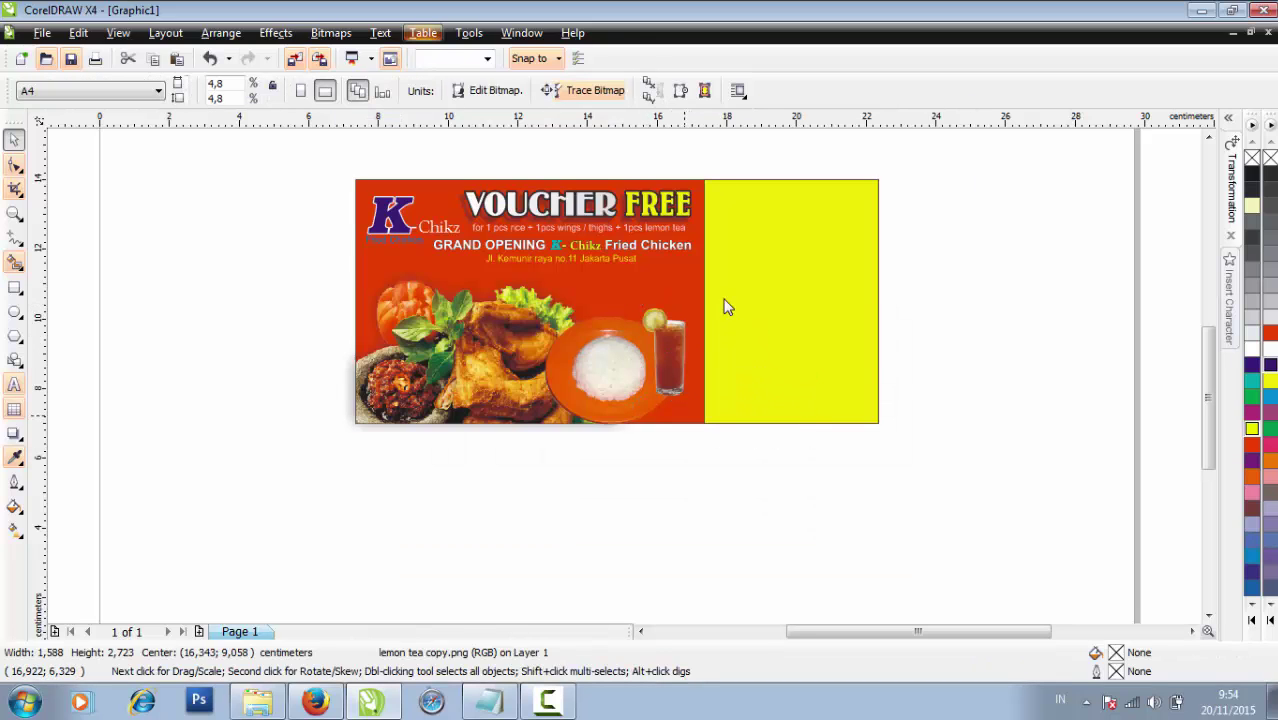
Enlarge the lemon tea image to about 2.11 x 3.61 cm and move it into the red rectangle's lower-right corner
scroll(727, 307, up, 2)
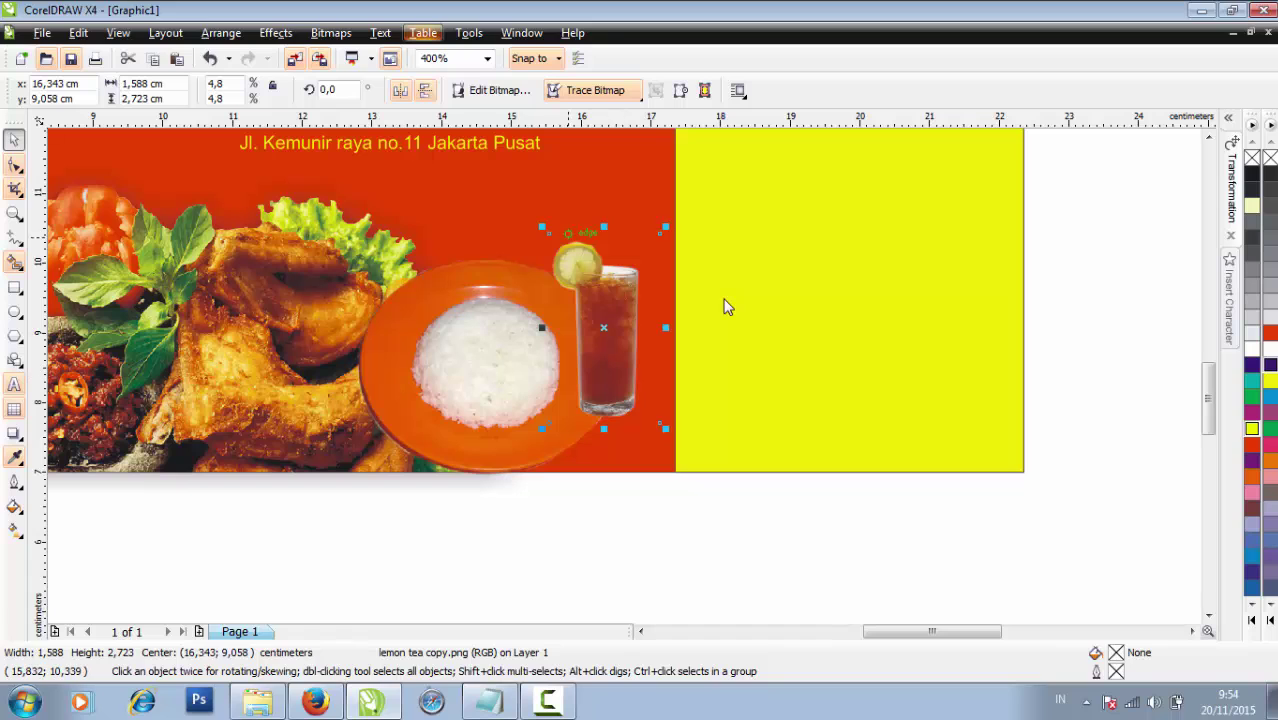
drag(543, 228, 514, 171)
mouse_move(587, 297)
mouse_down()
mouse_move(608, 379)
mouse_move(614, 324)
mouse_up()
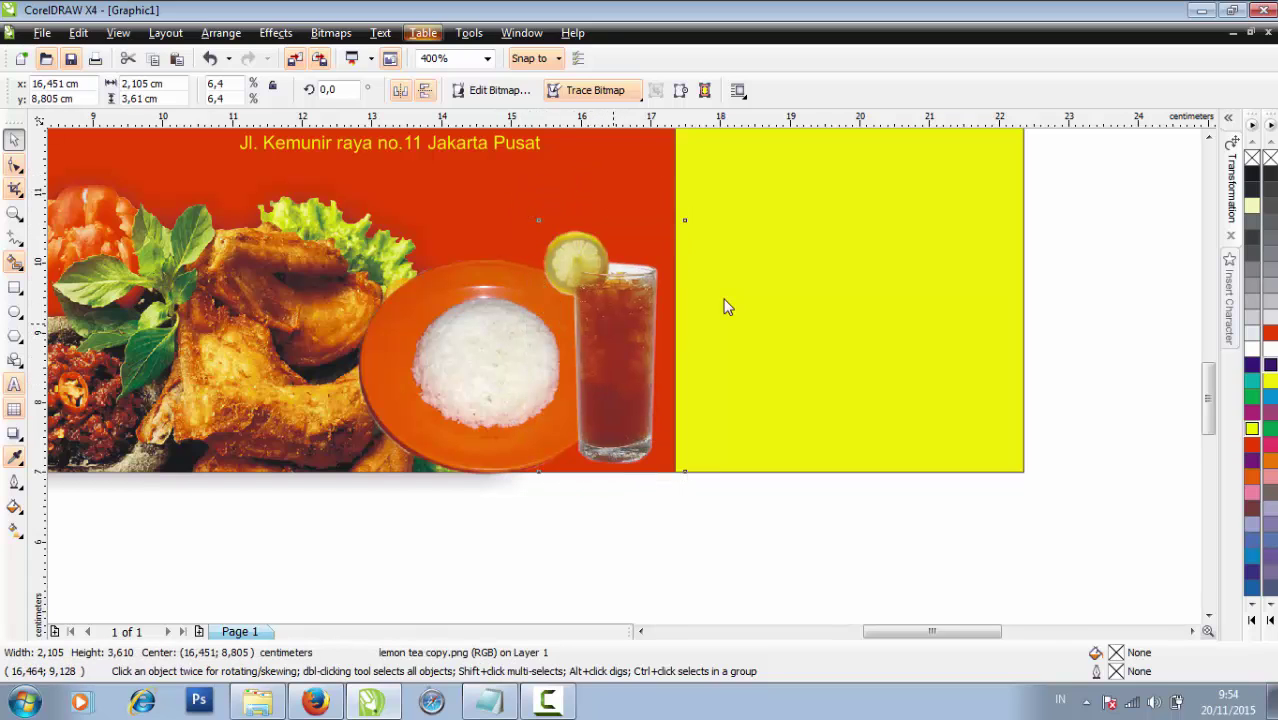
click(614, 324)
Scale the lemon tea image to about 2.41 x 4.13 cm and nudge it slightly right and down in the red rectangle's corner
scroll(727, 307, down, 2)
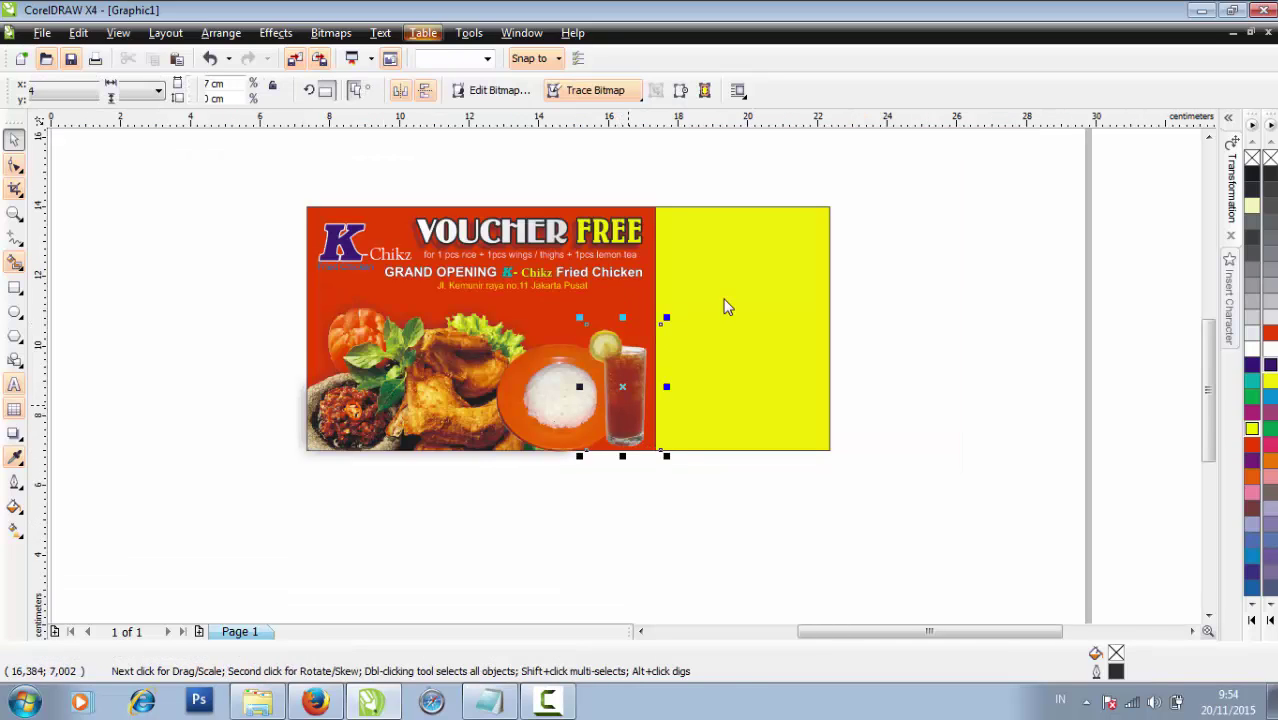
drag(580, 317, 566, 306)
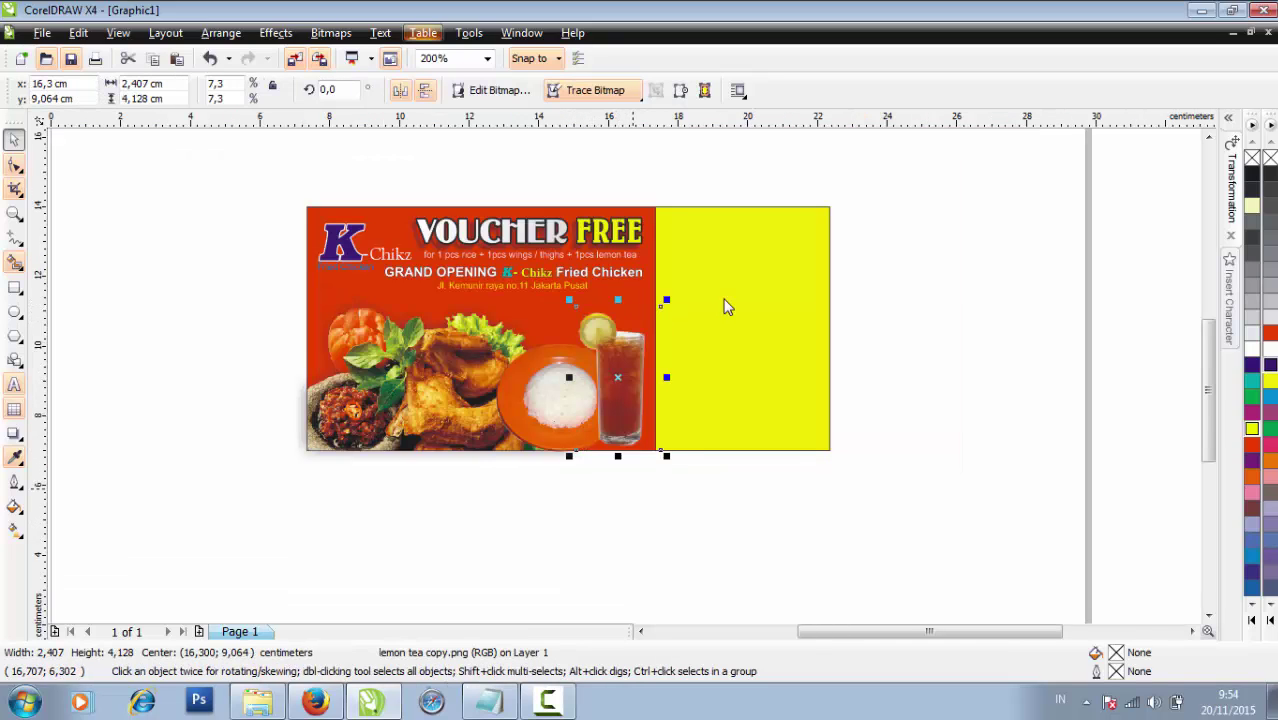
click(633, 498)
click(621, 427)
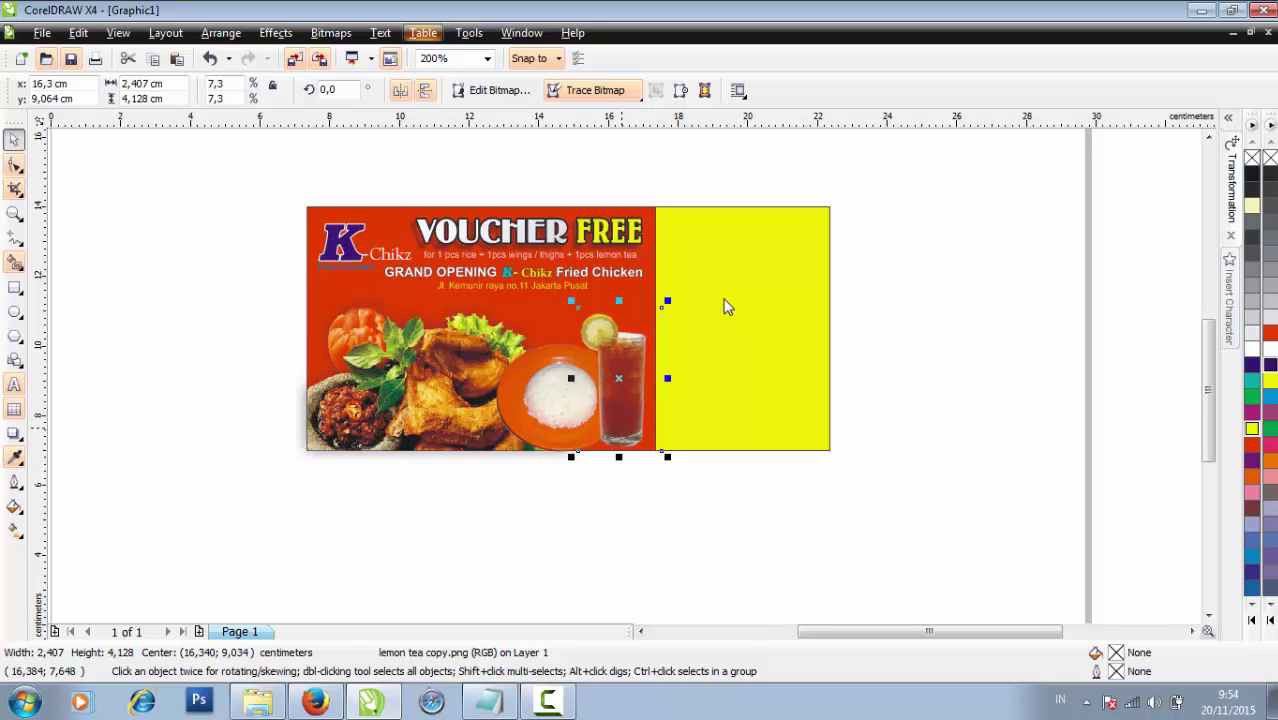
key(Right)
key(Right)
key(Down)
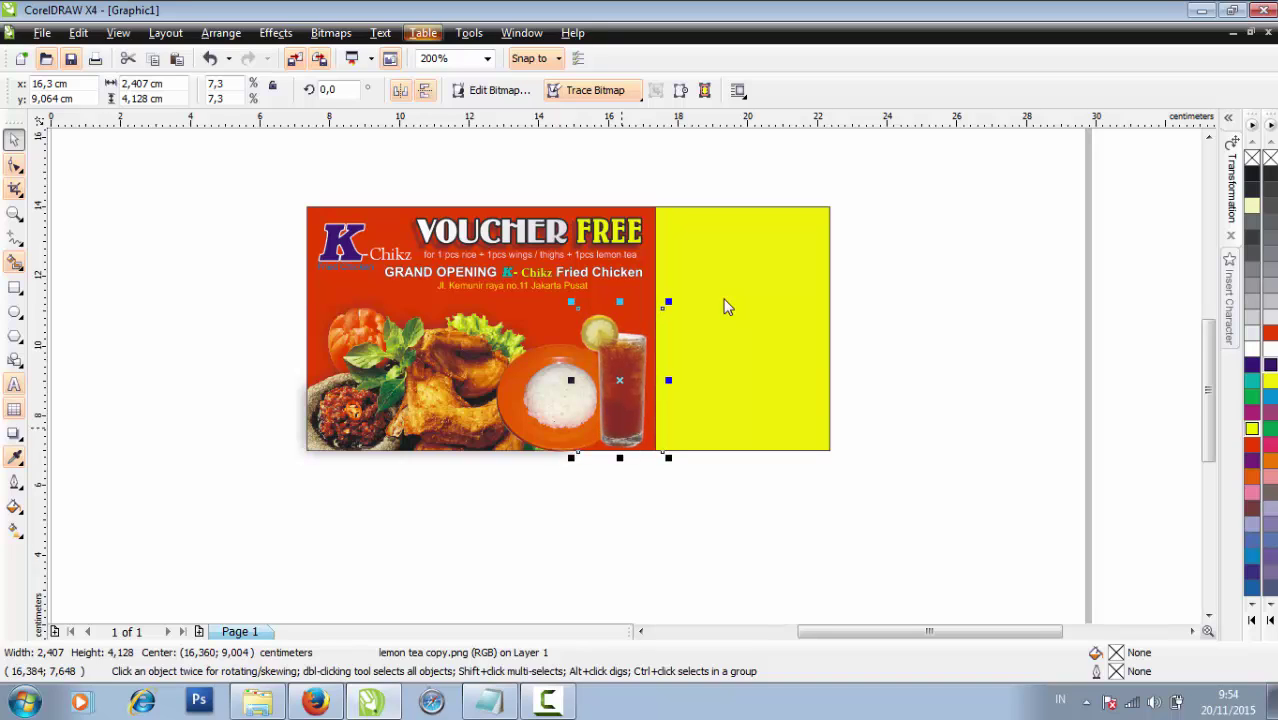
key(Escape)
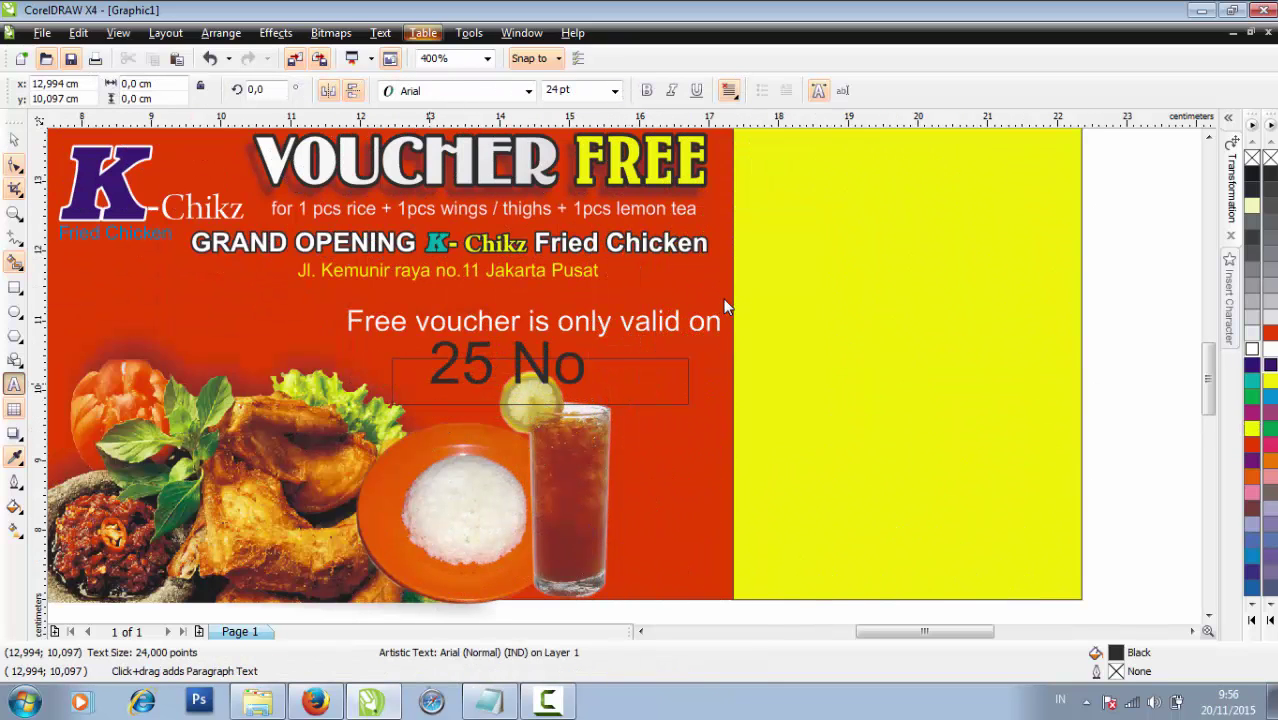
Complete the date text as "25 November 2015" and shrink it to about 11.35 pt, below the voucher validity line
text(vember)
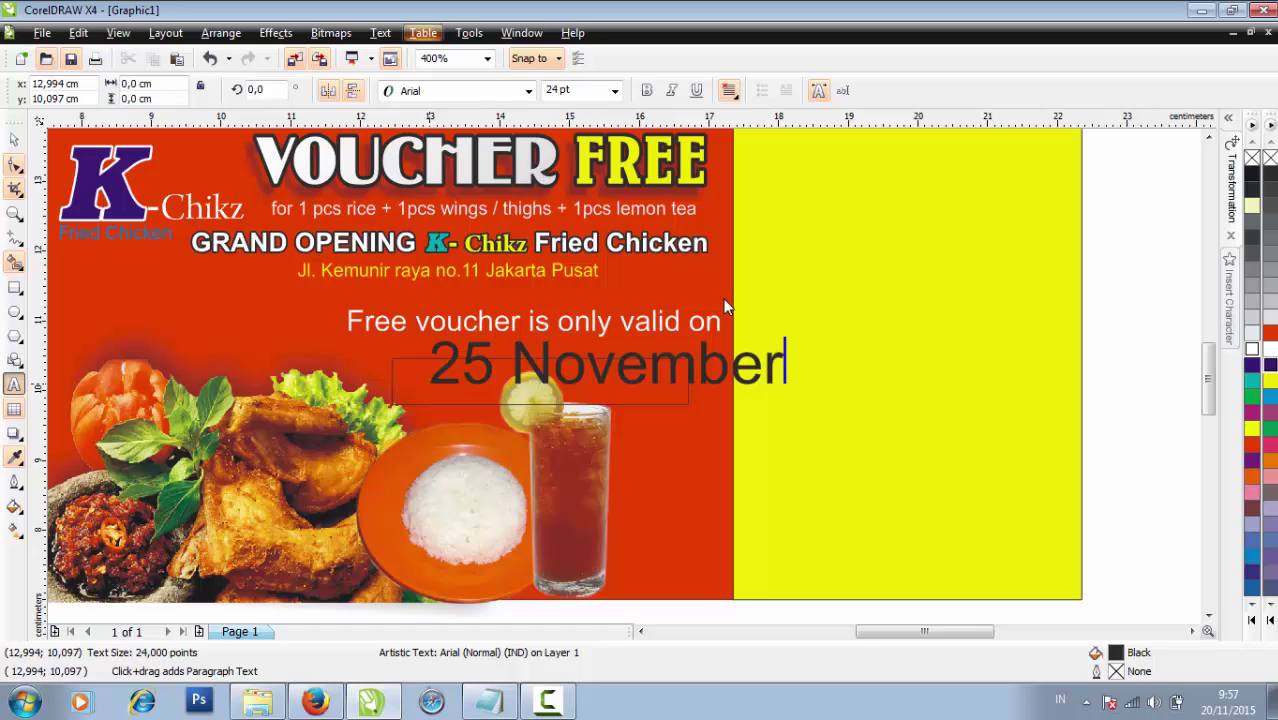
text( 2015)
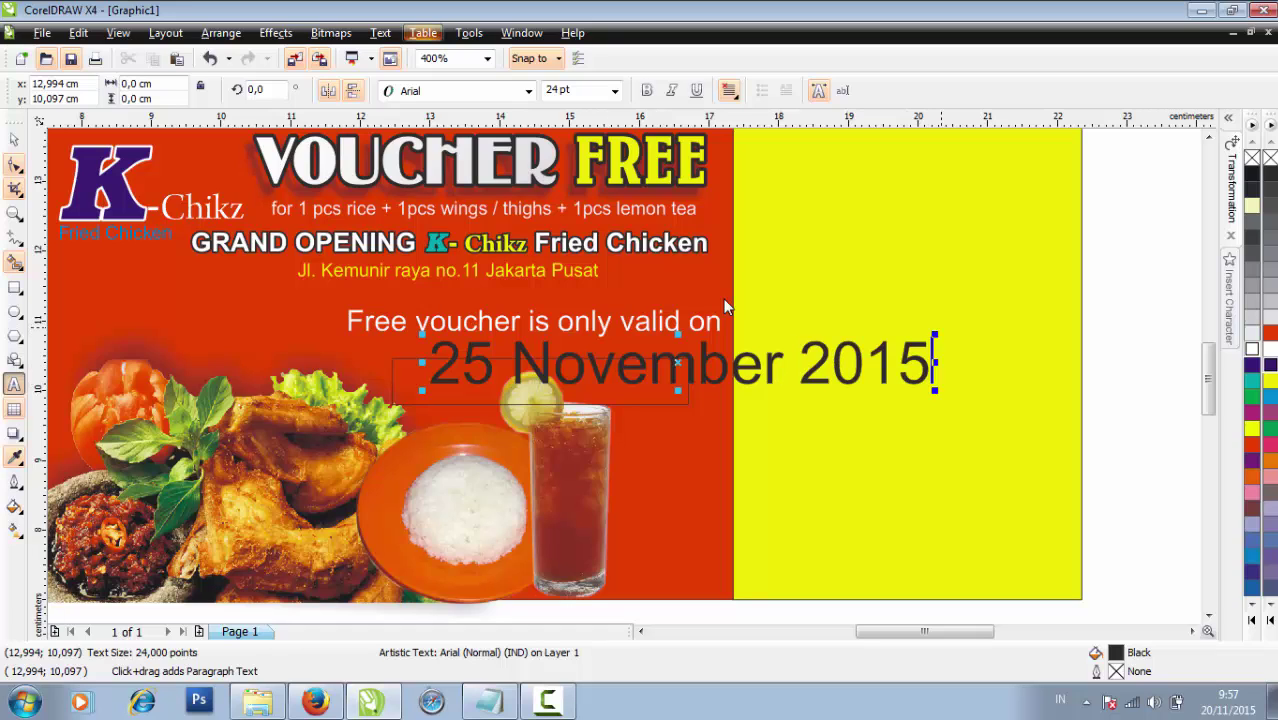
drag(934, 334, 820, 354)
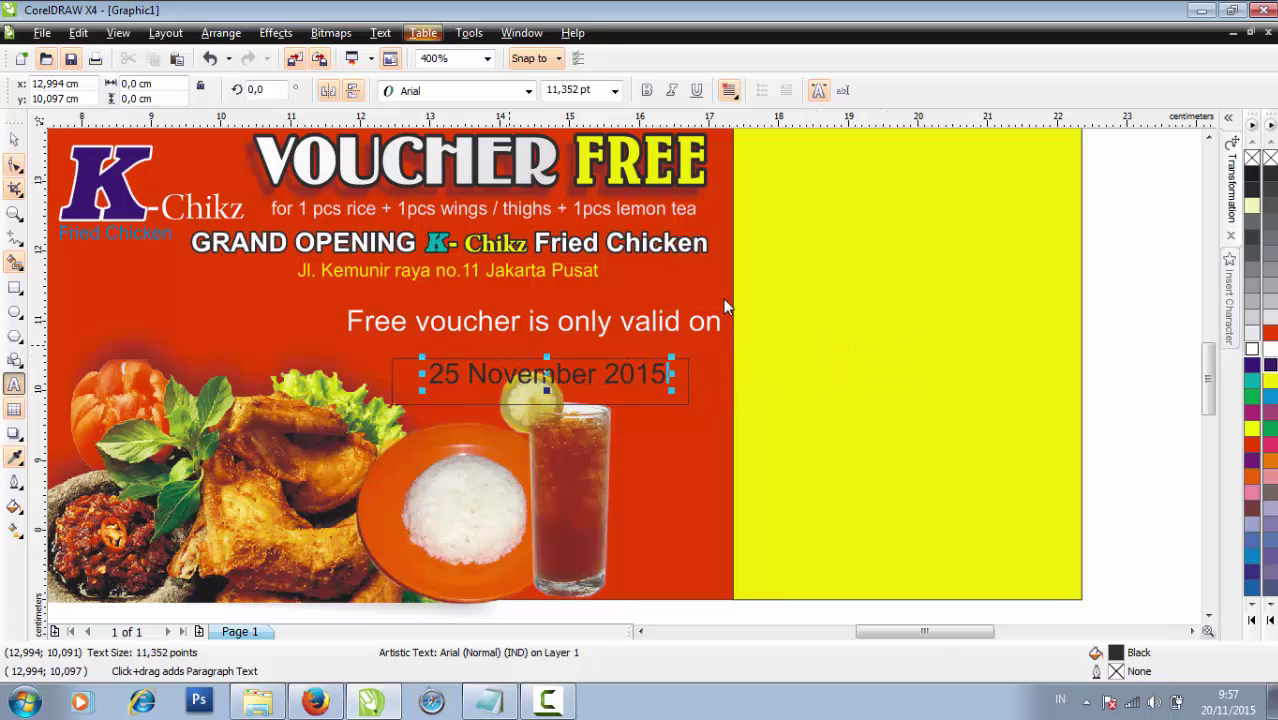
click(14, 140)
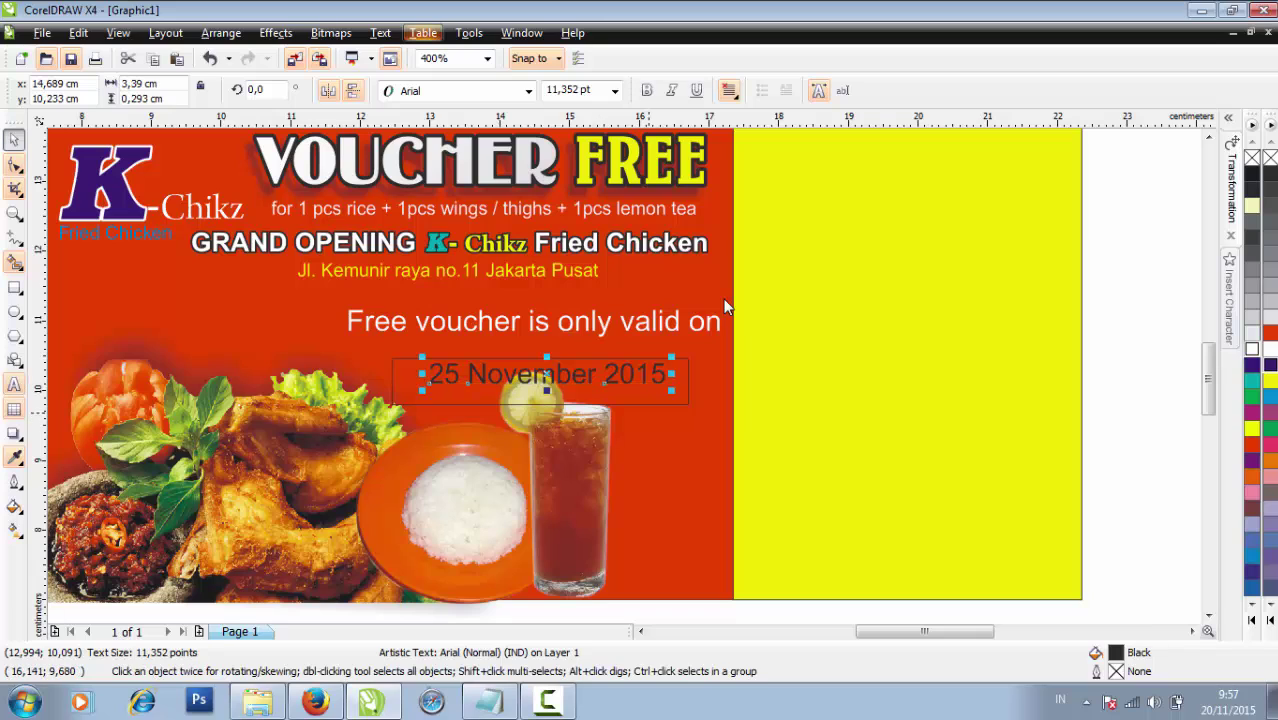
Move the thin outlined rectangle to the red area's right edge below the validity line, and shift the date text up clear of it
click(650, 405)
drag(650, 405, 694, 389)
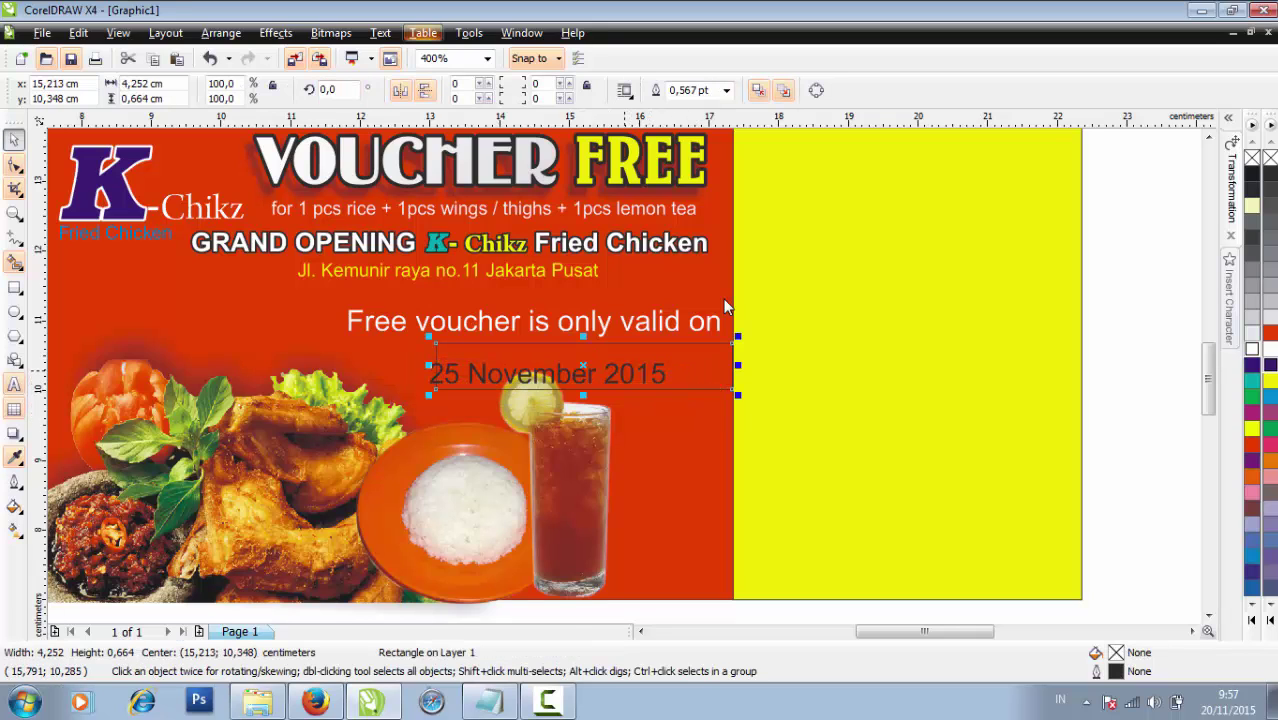
key(Escape)
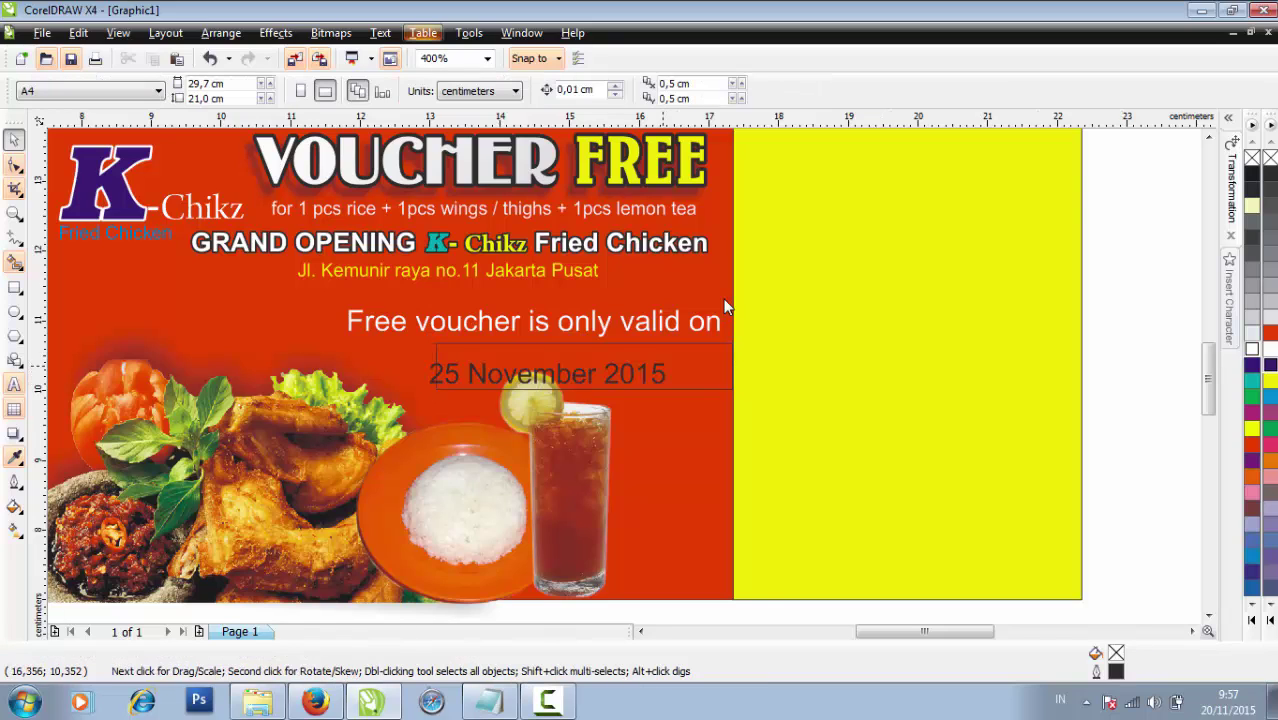
drag(658, 369, 794, 294)
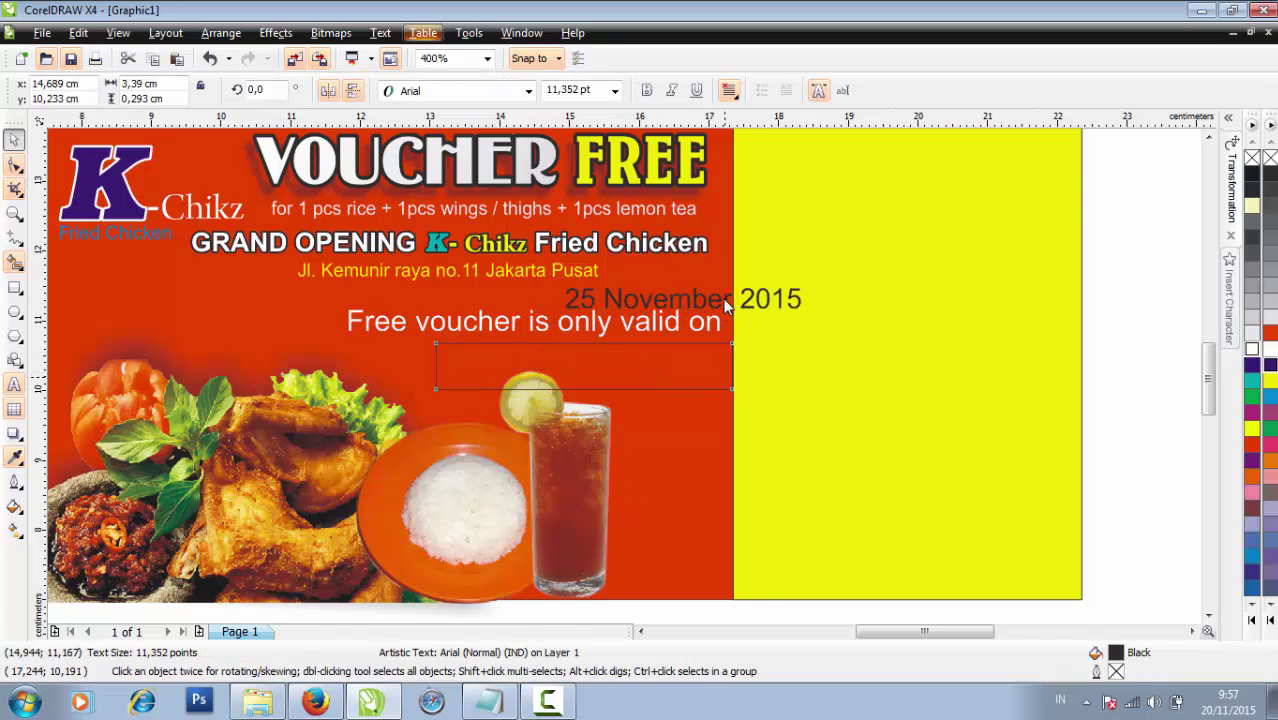
Fill the thin rectangle below the voucher validity line with cyan and try to set its outline to none
click(732, 375)
click(1252, 381)
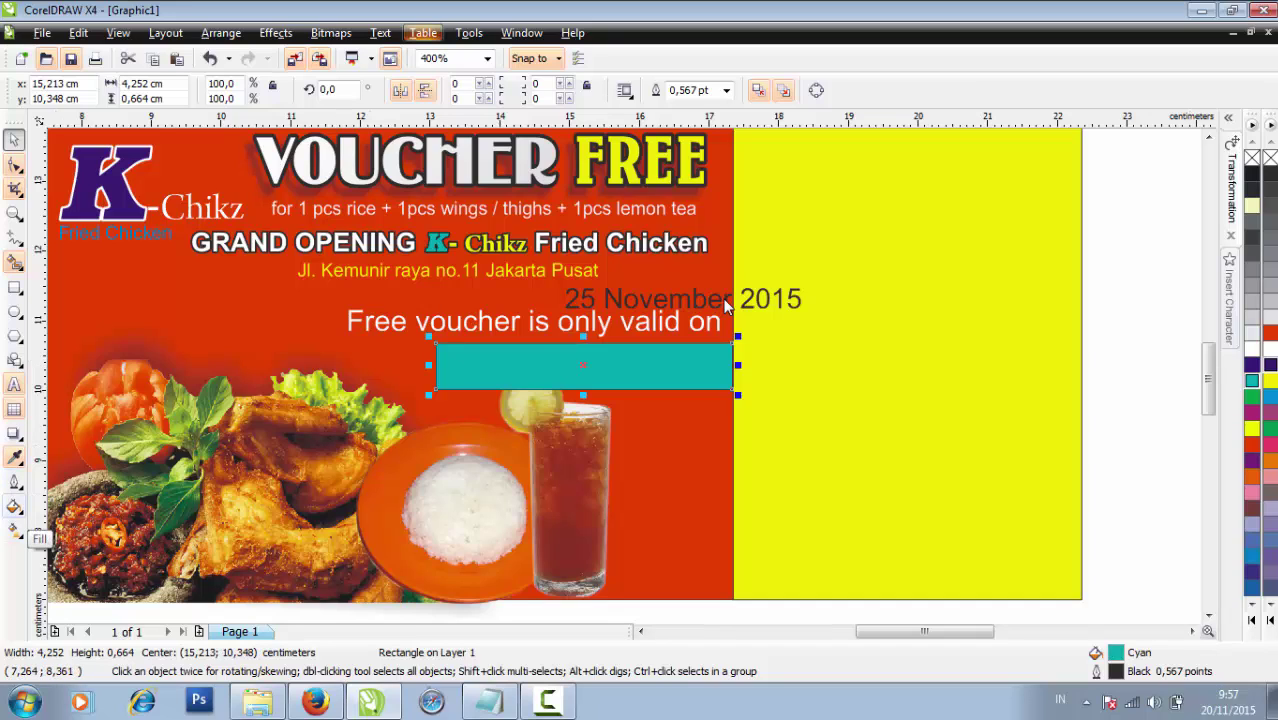
click(14, 481)
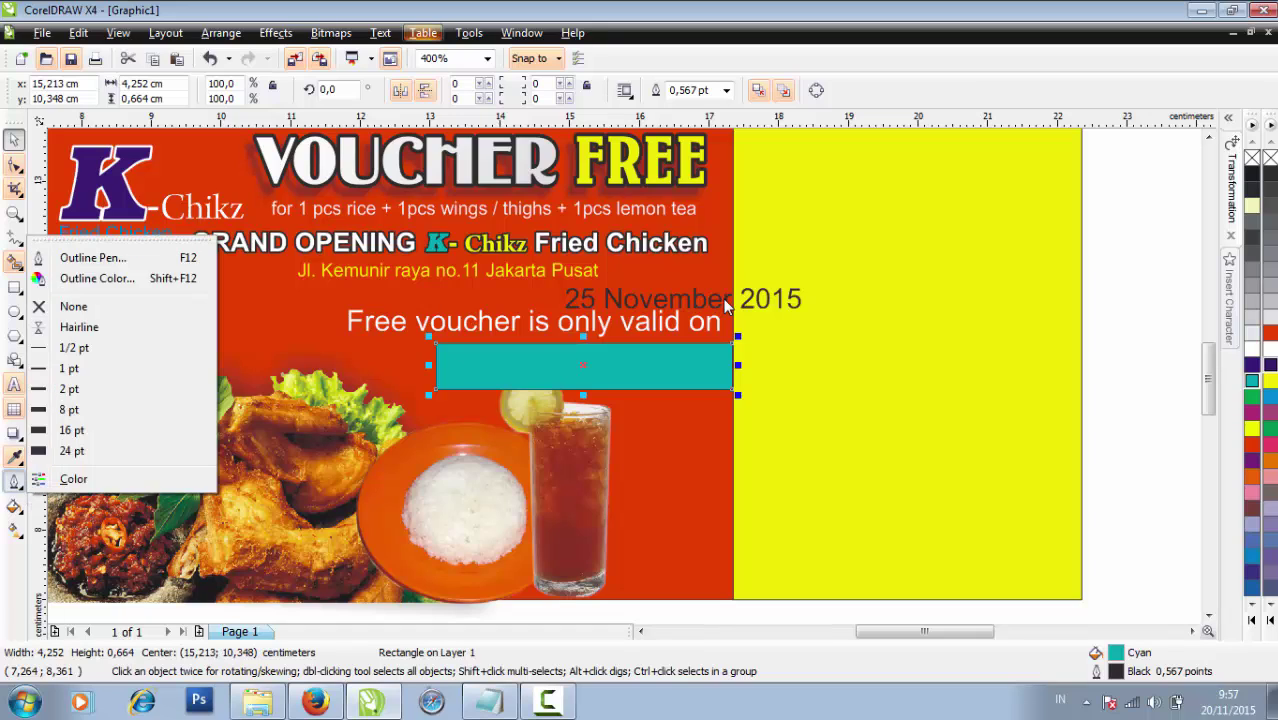
click(73, 307)
Apply a linear transparency to the cyan rectangle so it fades out from the red area's right edge toward the left
click(15, 434)
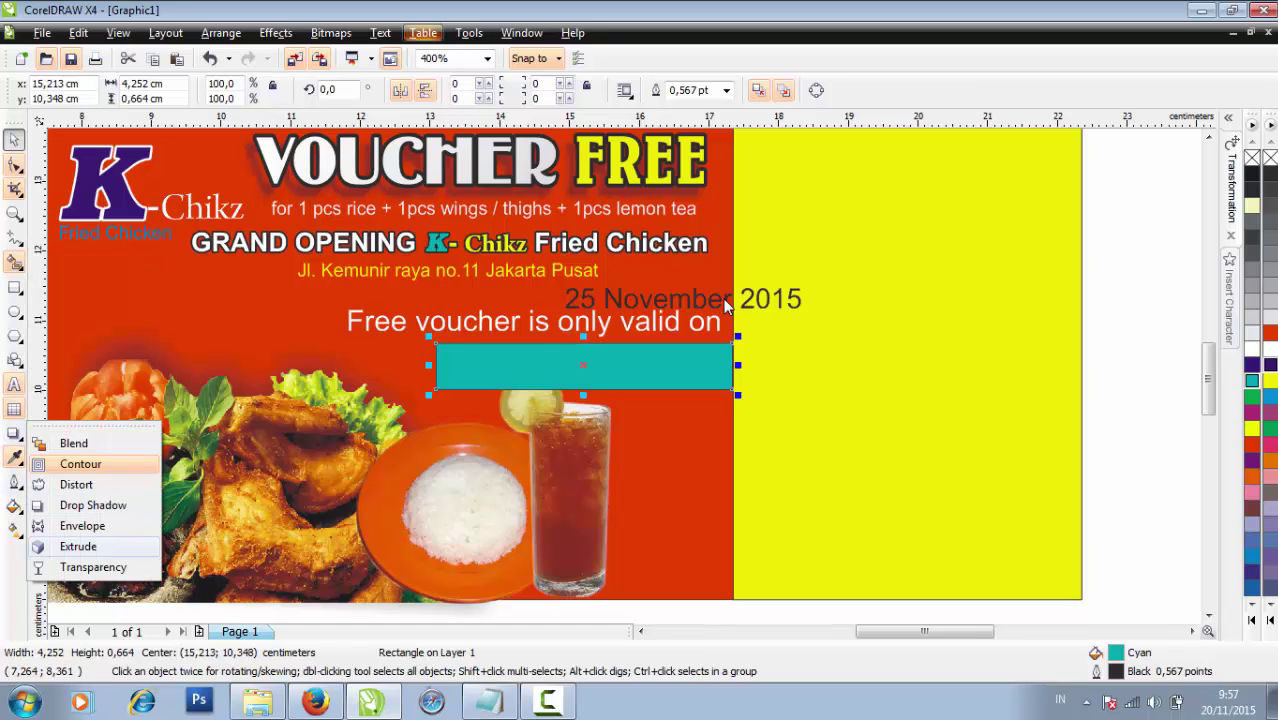
click(93, 567)
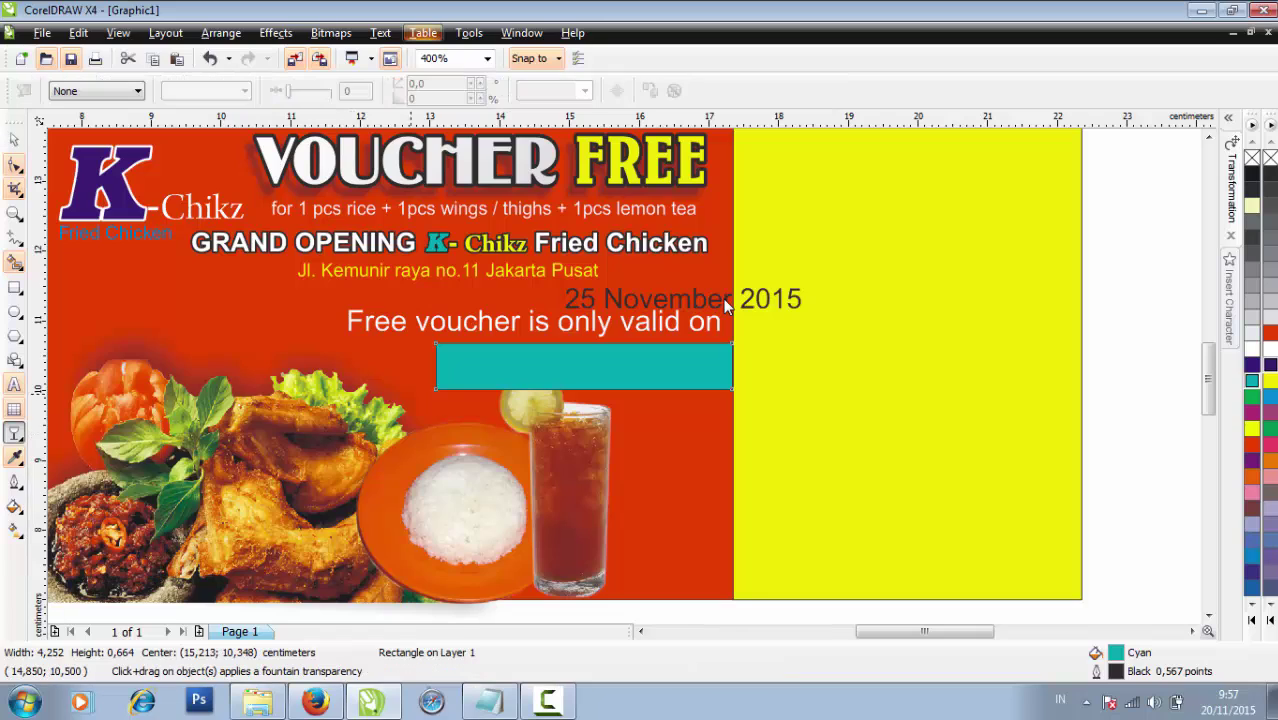
drag(417, 370, 519, 368)
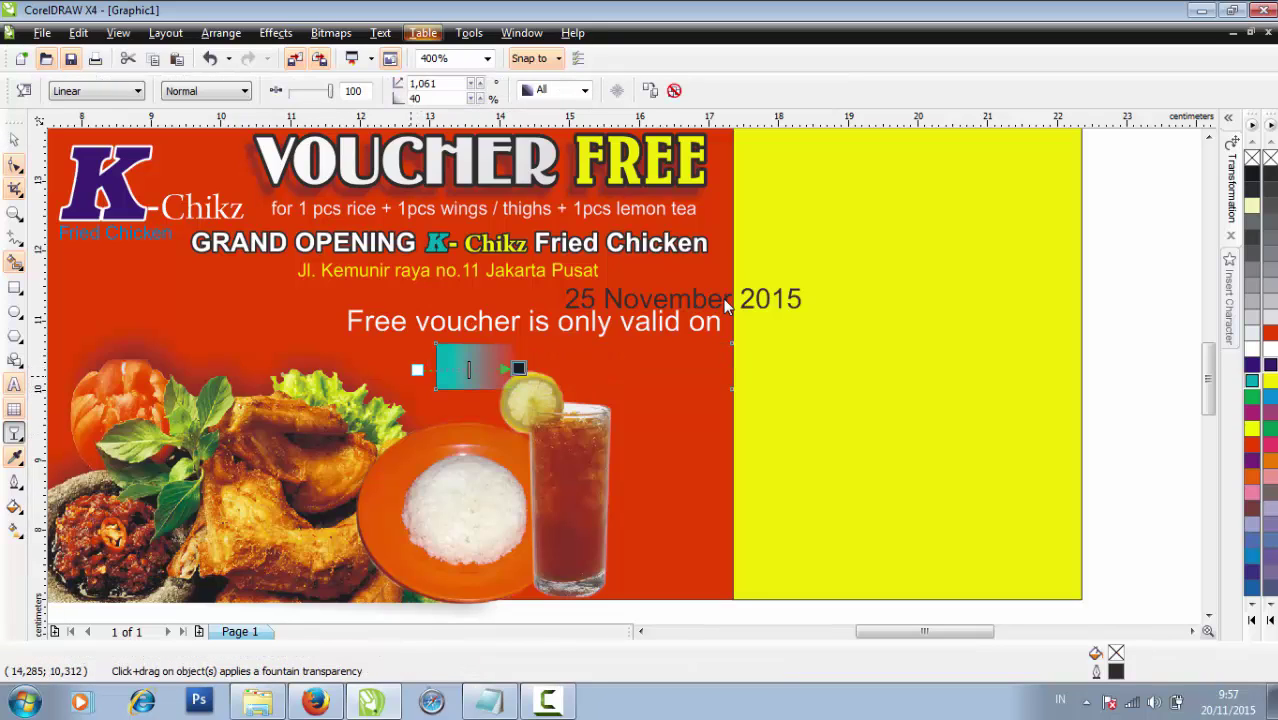
mouse_move(417, 370)
mouse_down()
mouse_move(466, 396)
mouse_move(691, 373)
mouse_up()
drag(518, 368, 485, 377)
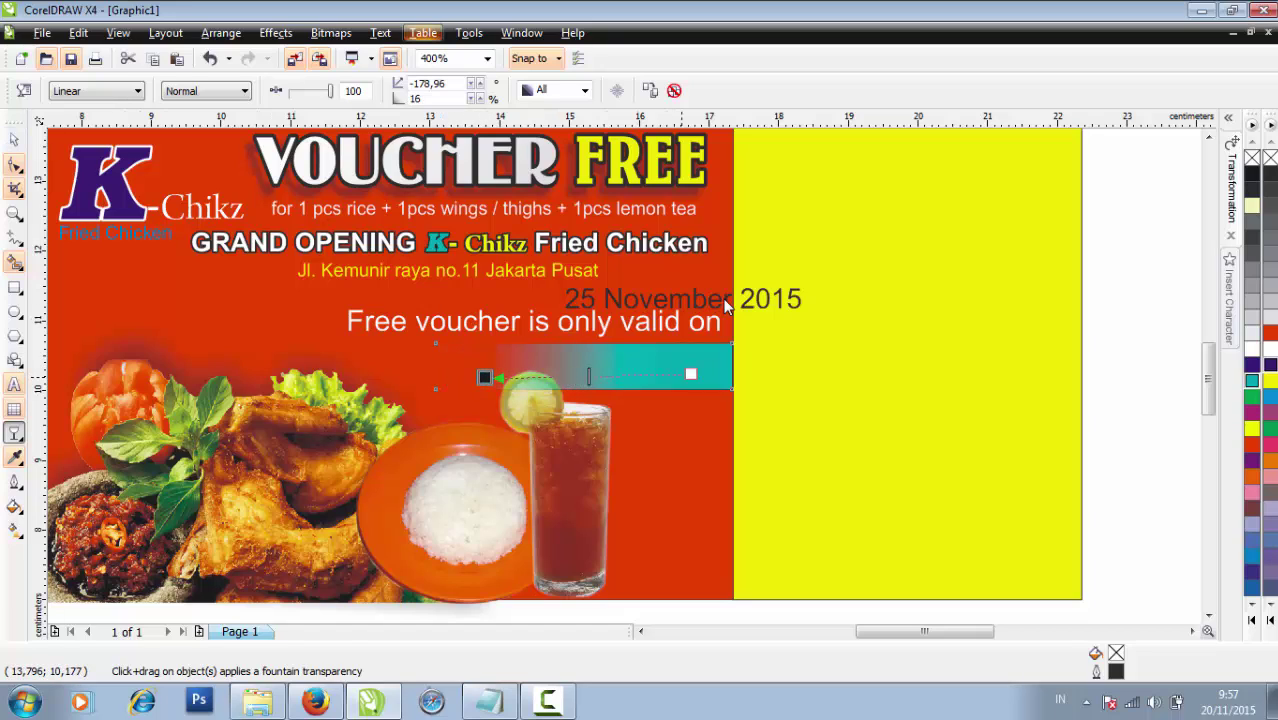
drag(690, 374, 731, 366)
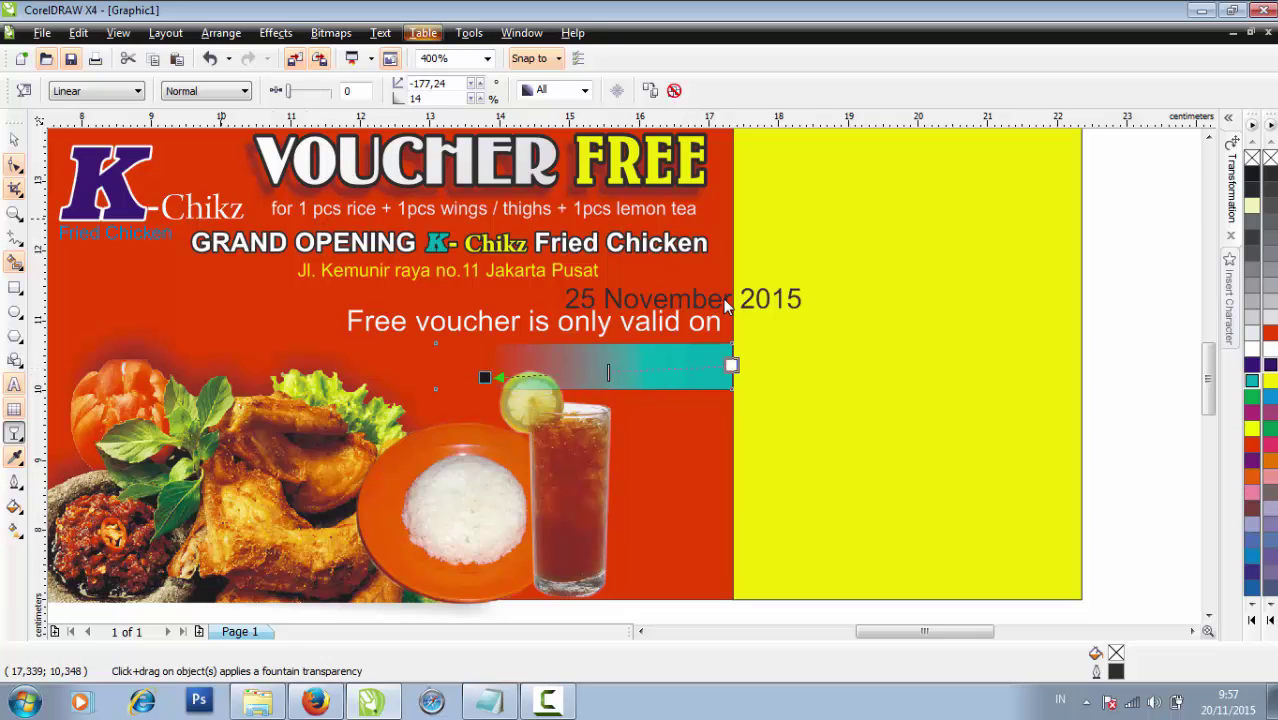
Remove the black outline from the faded cyan bar and deselect it
key(space)
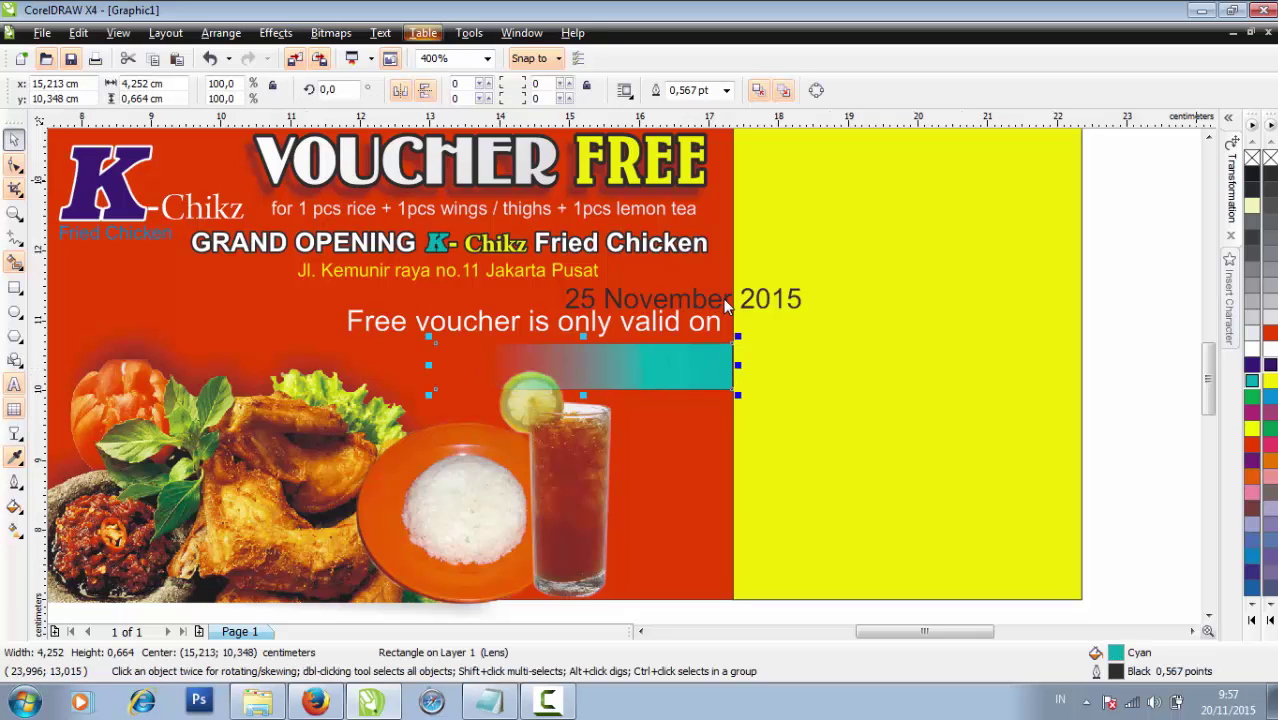
right_click(1271, 158)
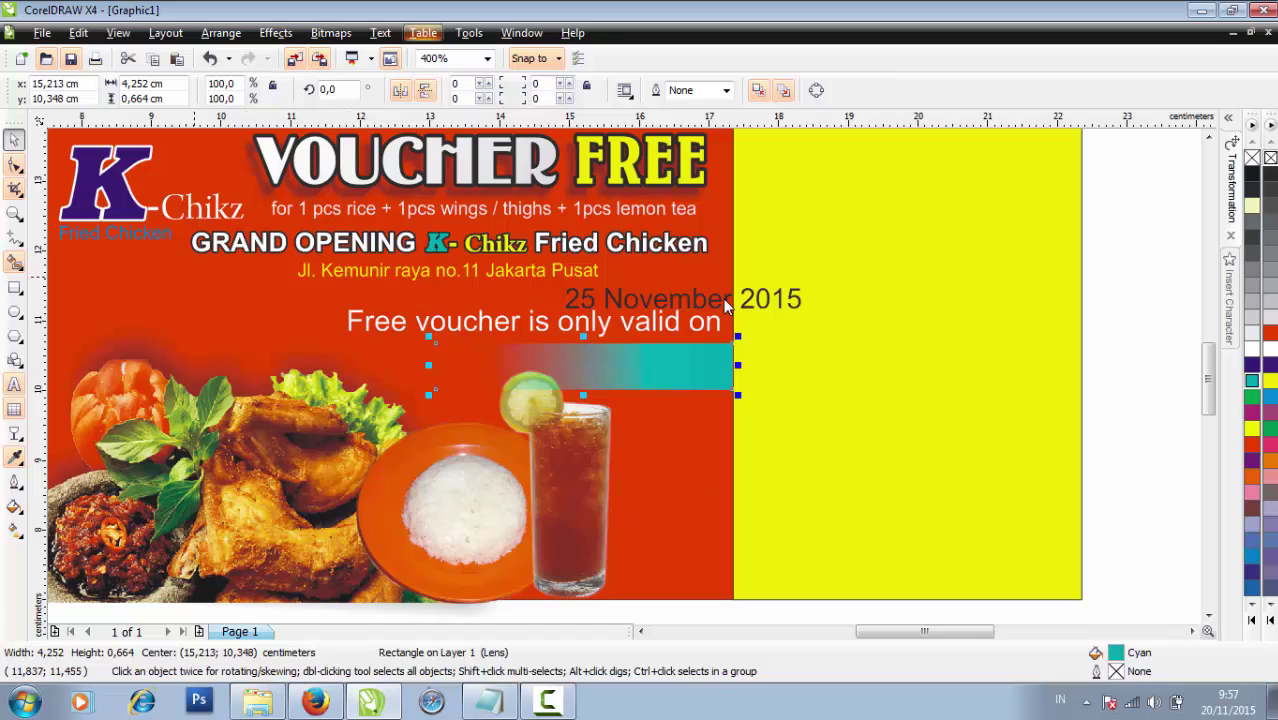
key(Escape)
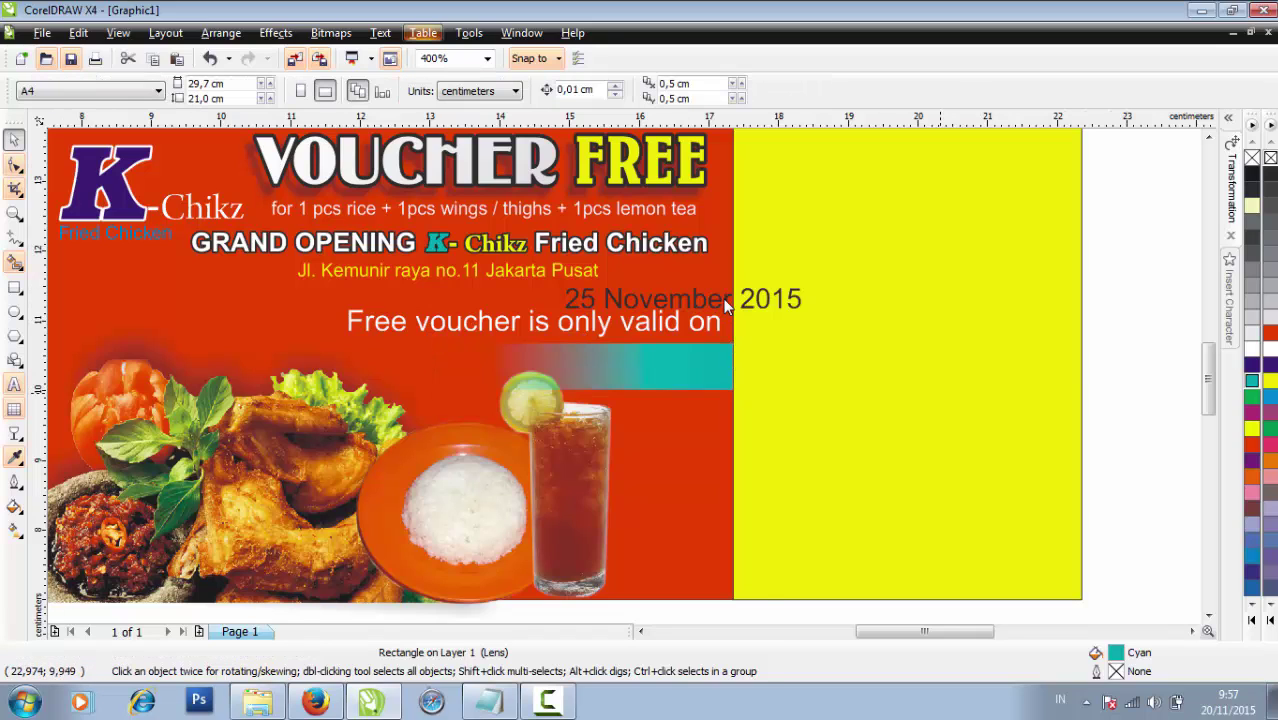
Move the faded cyan bar up toward the "Free voucher is only valid on" line
scroll(727, 306, down, 1)
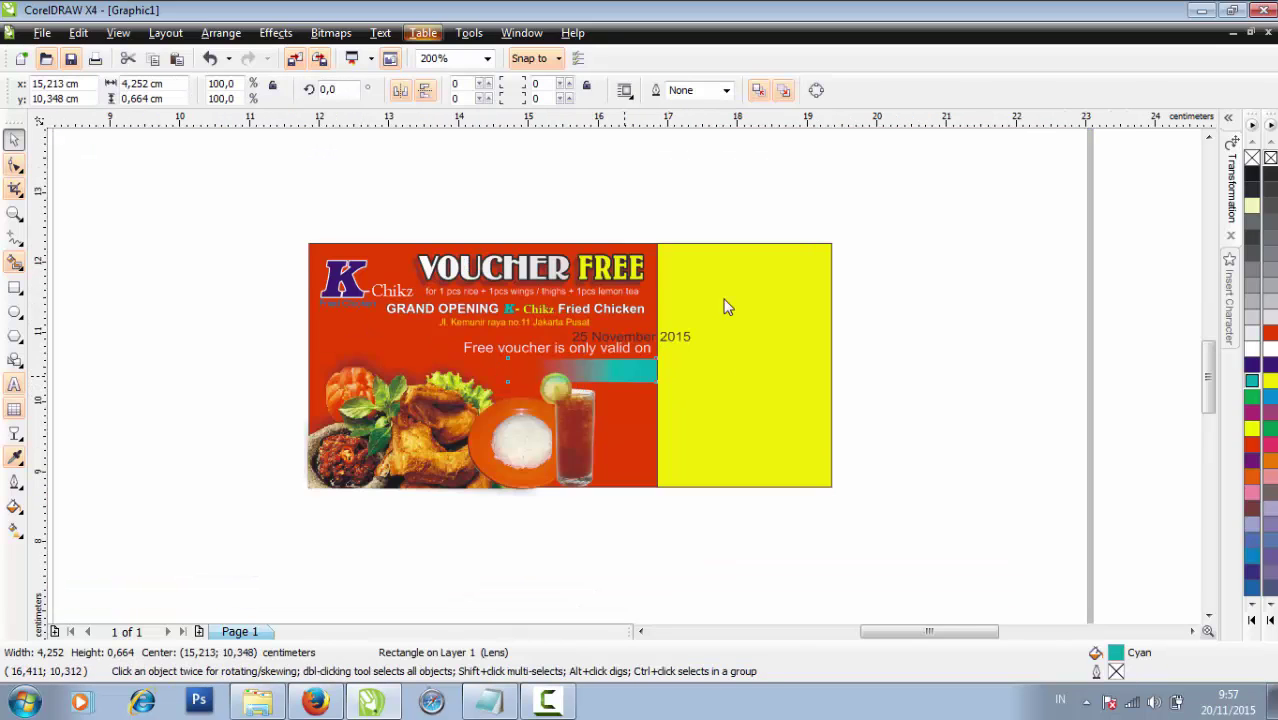
scroll(727, 306, up, 1)
key(Up)
key(Up)
key(Up)
key(Up)
key(Up)
key(Up)
key(Up)
key(Up)
key(Up)
key(Up)
key(Up)
key(Up)
drag(625, 374, 627, 358)
Scale the lemon tea image down to about 1.95 x 3.34 cm so it clears the cyan bar
click(554, 476)
scroll(727, 307, down, 3)
scroll(727, 307, up, 3)
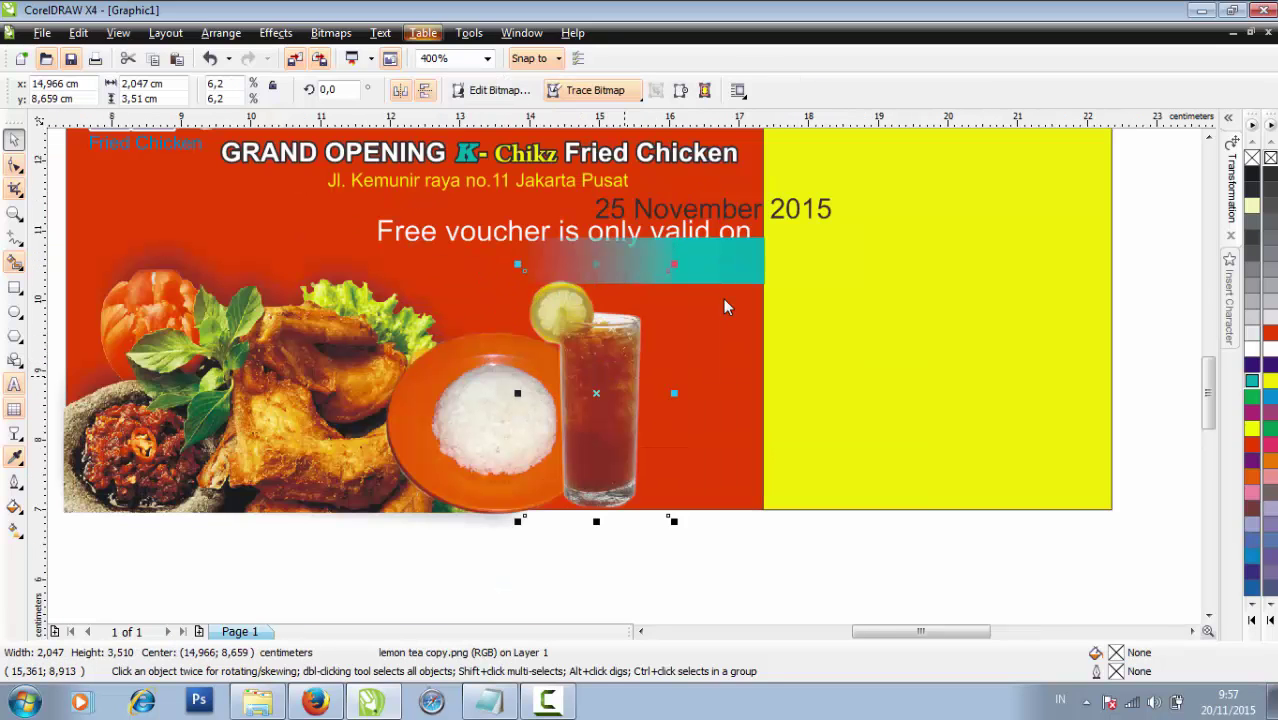
drag(675, 265, 669, 275)
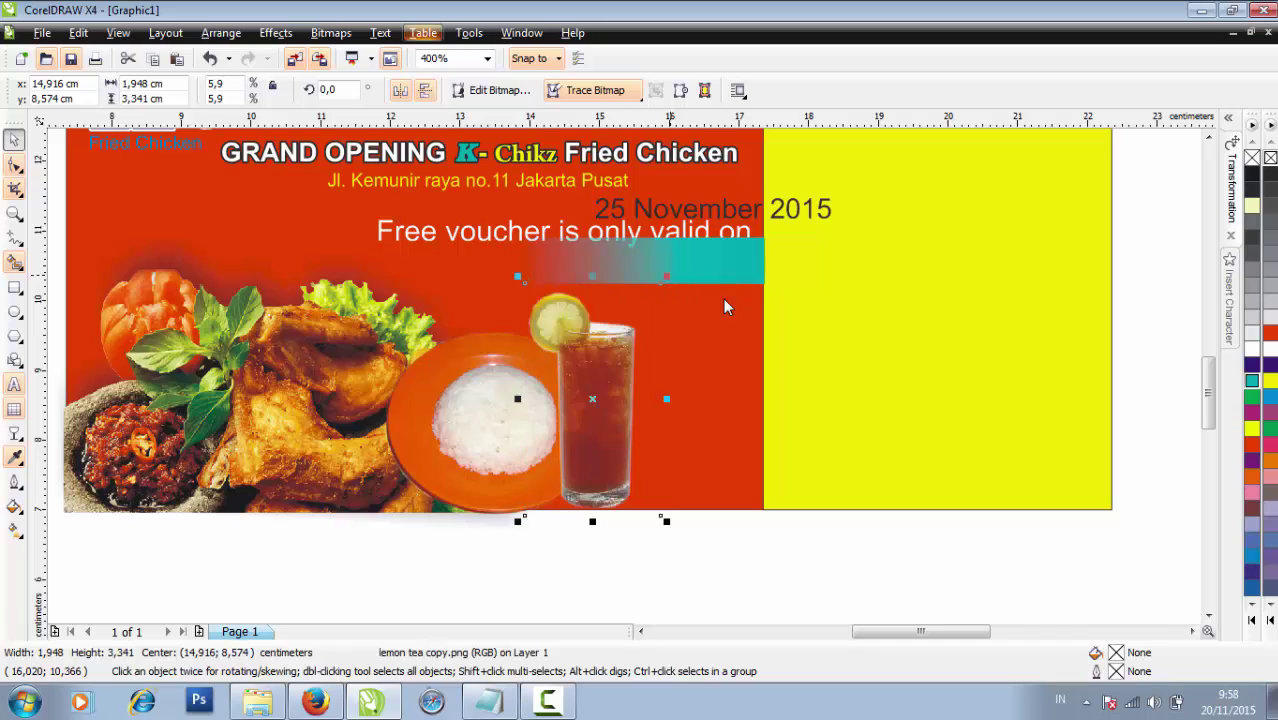
Nudge the faded cyan bar down so it sits directly beneath the validity line without covering it
key(Tab)
key(Tab)
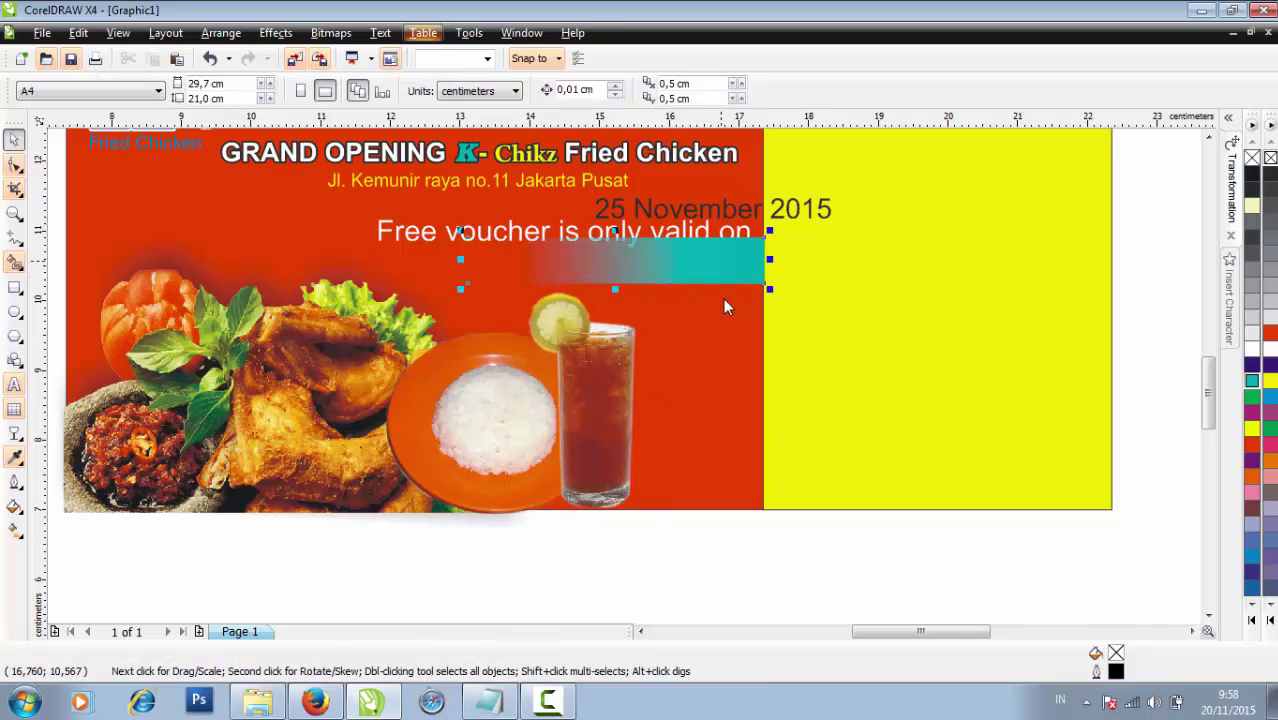
key(Down)
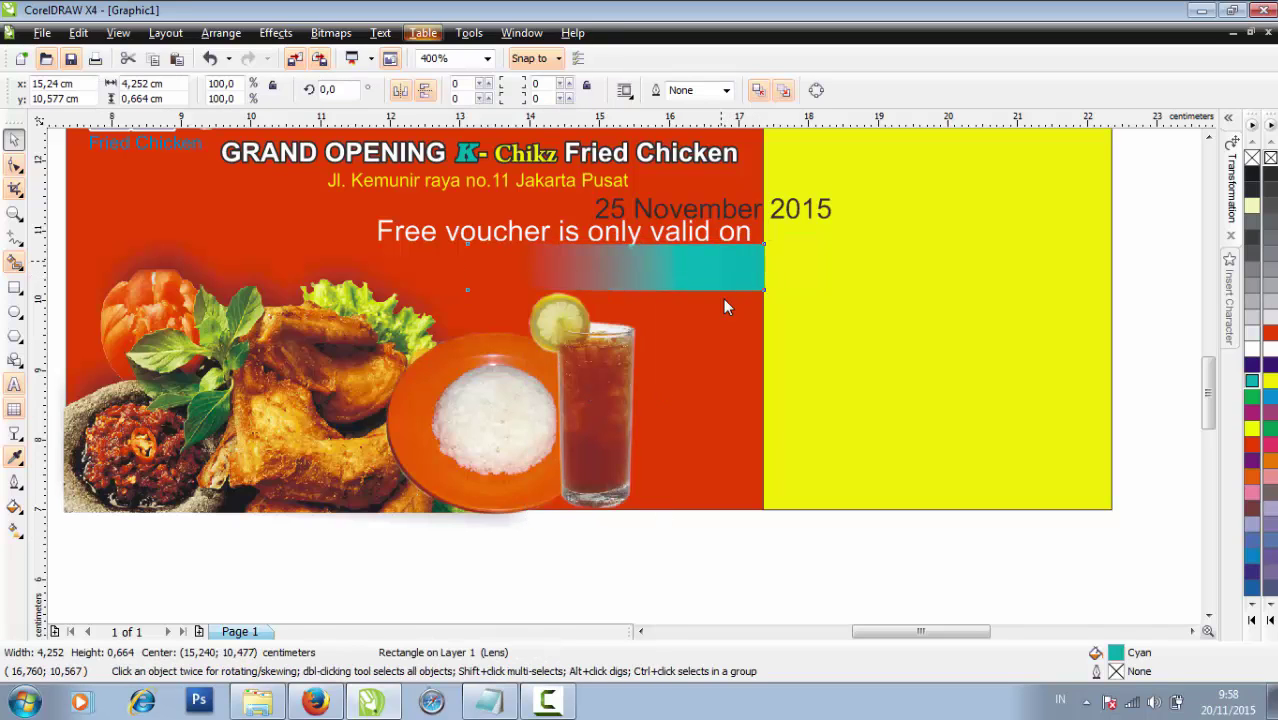
Place the "25 November 2015" text on the cyan bar and shrink it to about 9.96 pt to fit
drag(729, 210, 697, 262)
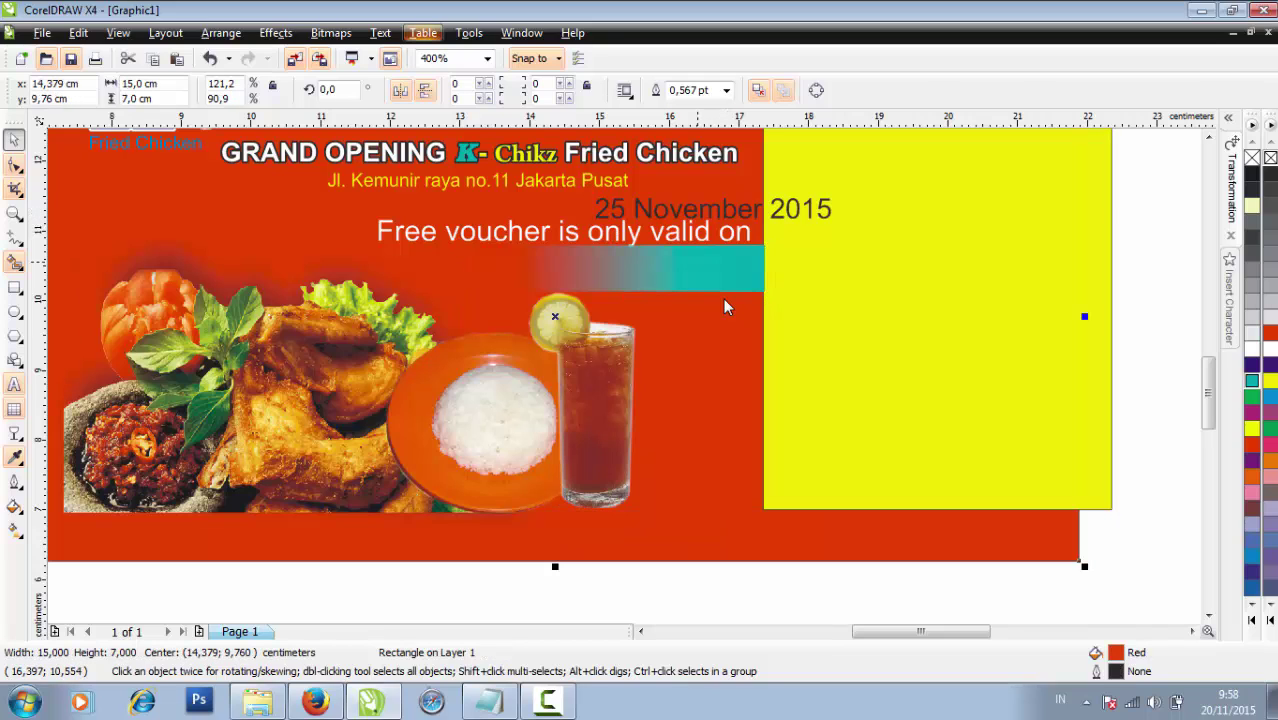
key(Delete)
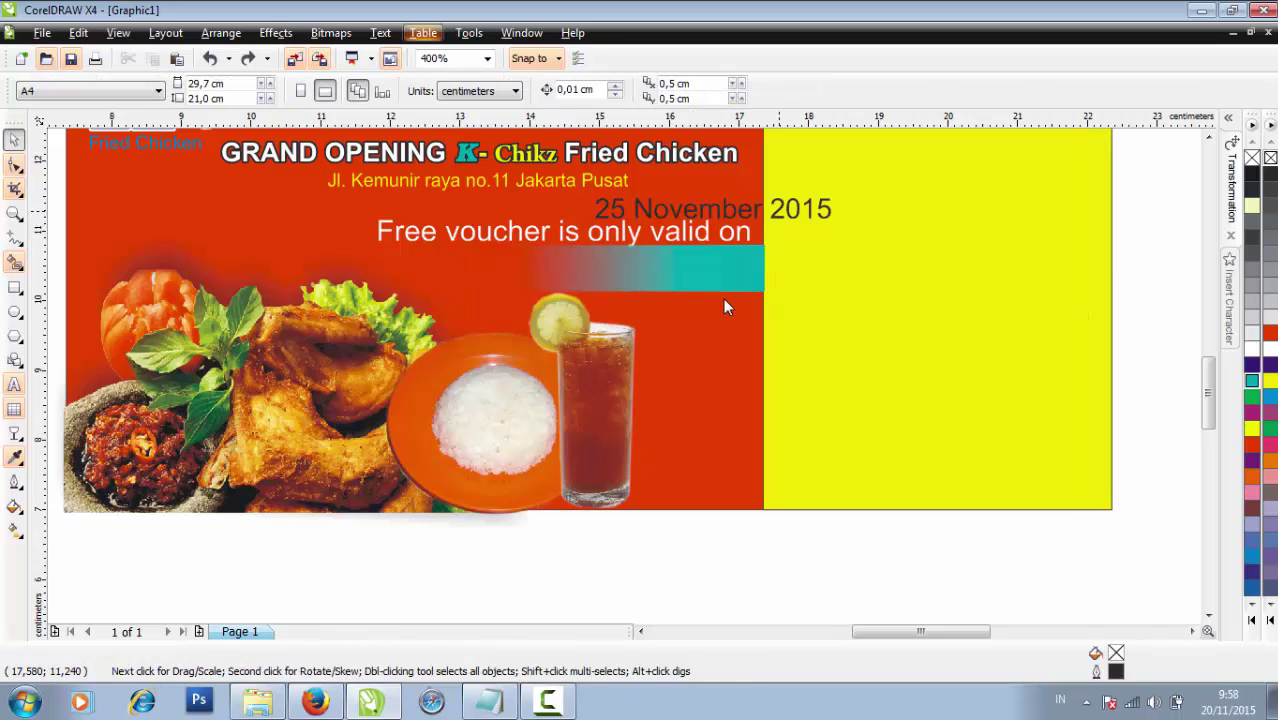
drag(784, 210, 711, 264)
drag(517, 248, 548, 252)
key(Down)
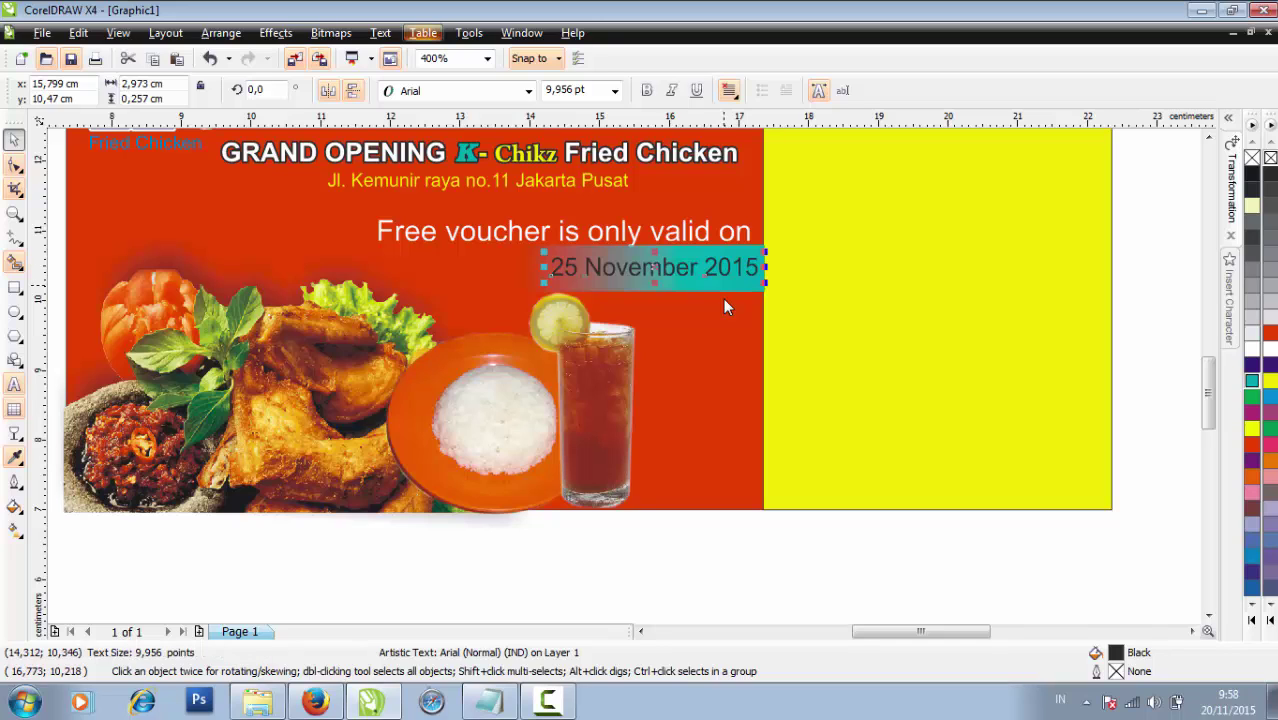
Nudge the "Free voucher is only valid on" line slightly up, away from the cyan bar
key(Tab)
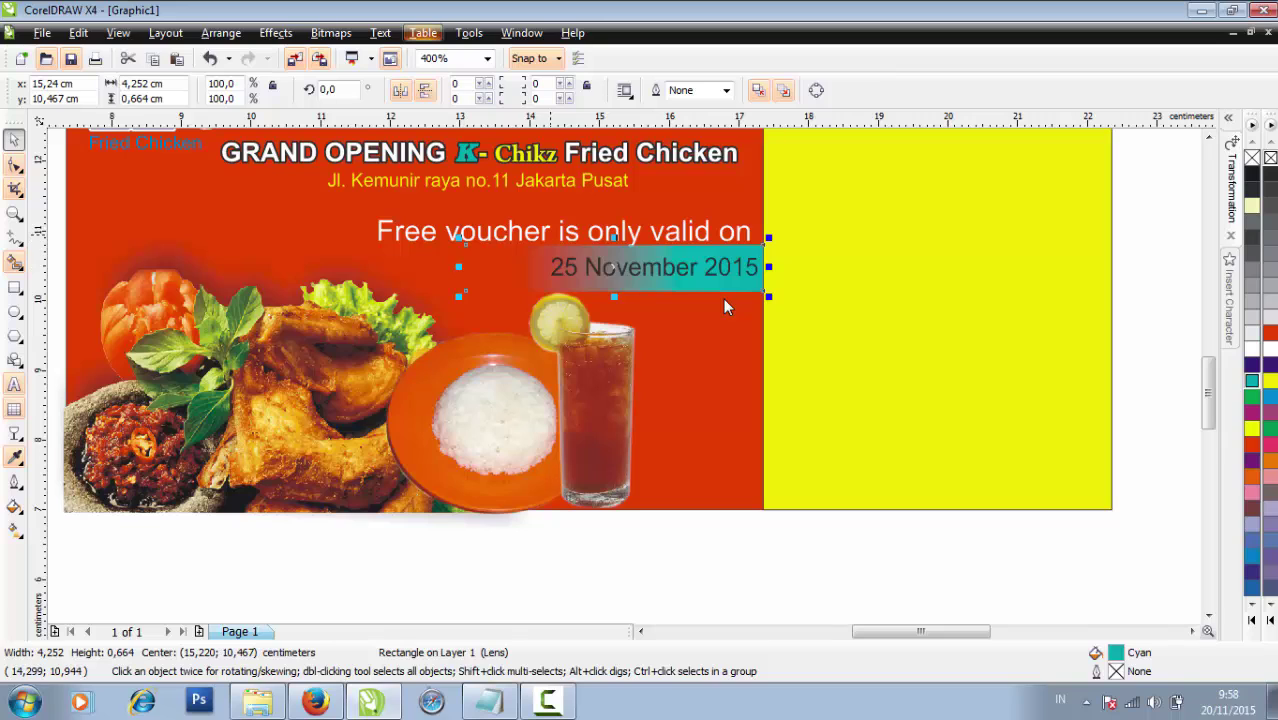
key(Tab)
key(Tab)
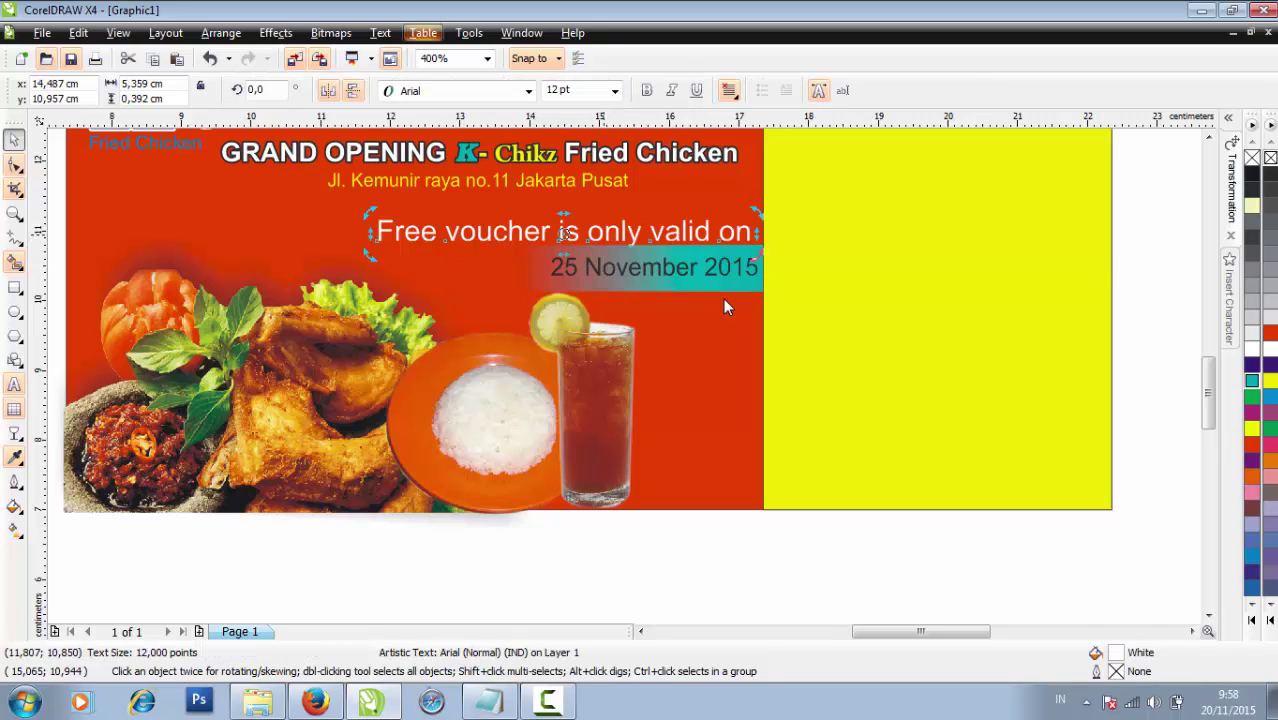
key(Up)
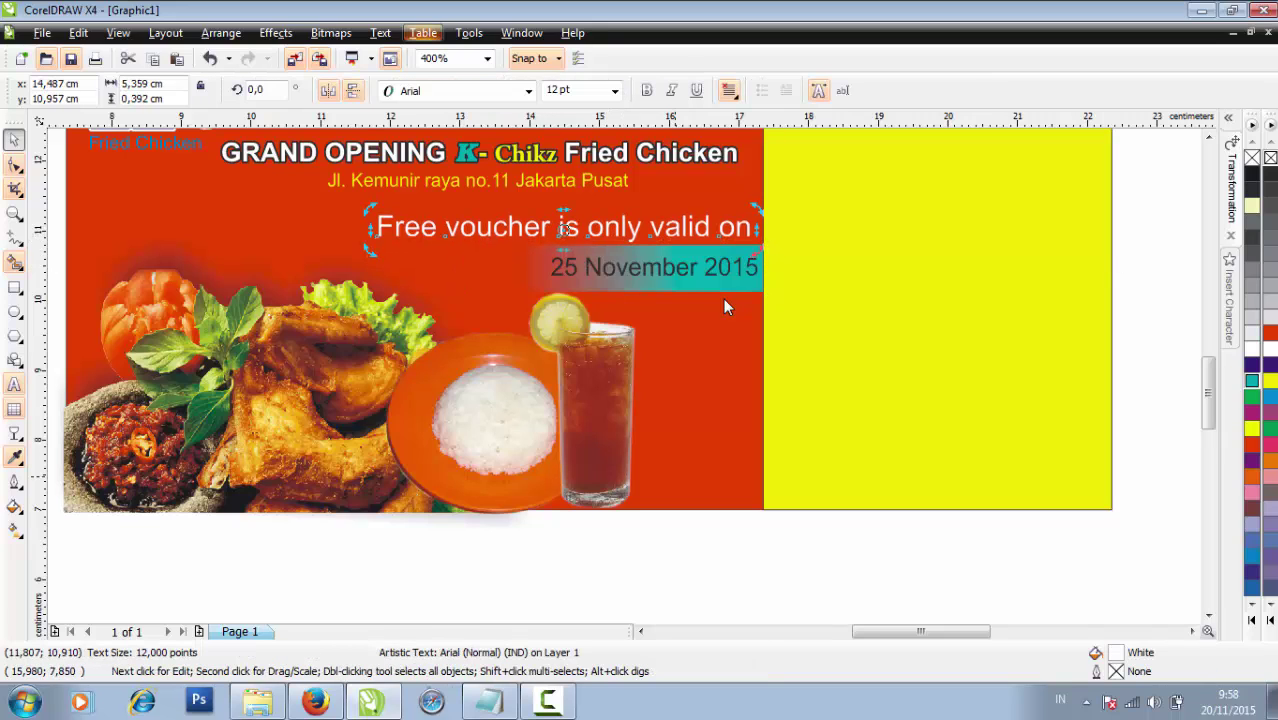
key(Escape)
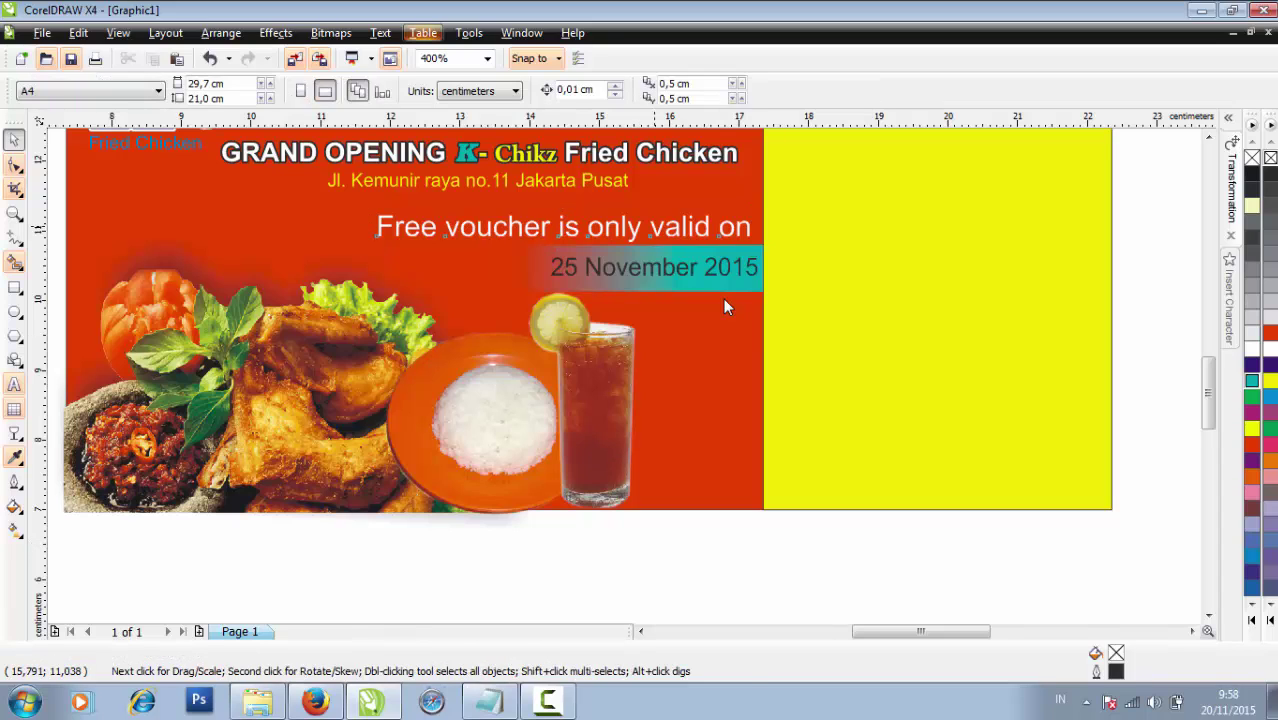
Shrink the "Free voucher is only valid on" line to about 7.46 pt and shift it right toward the red area's edge
key(Tab)
drag(370, 210, 433, 219)
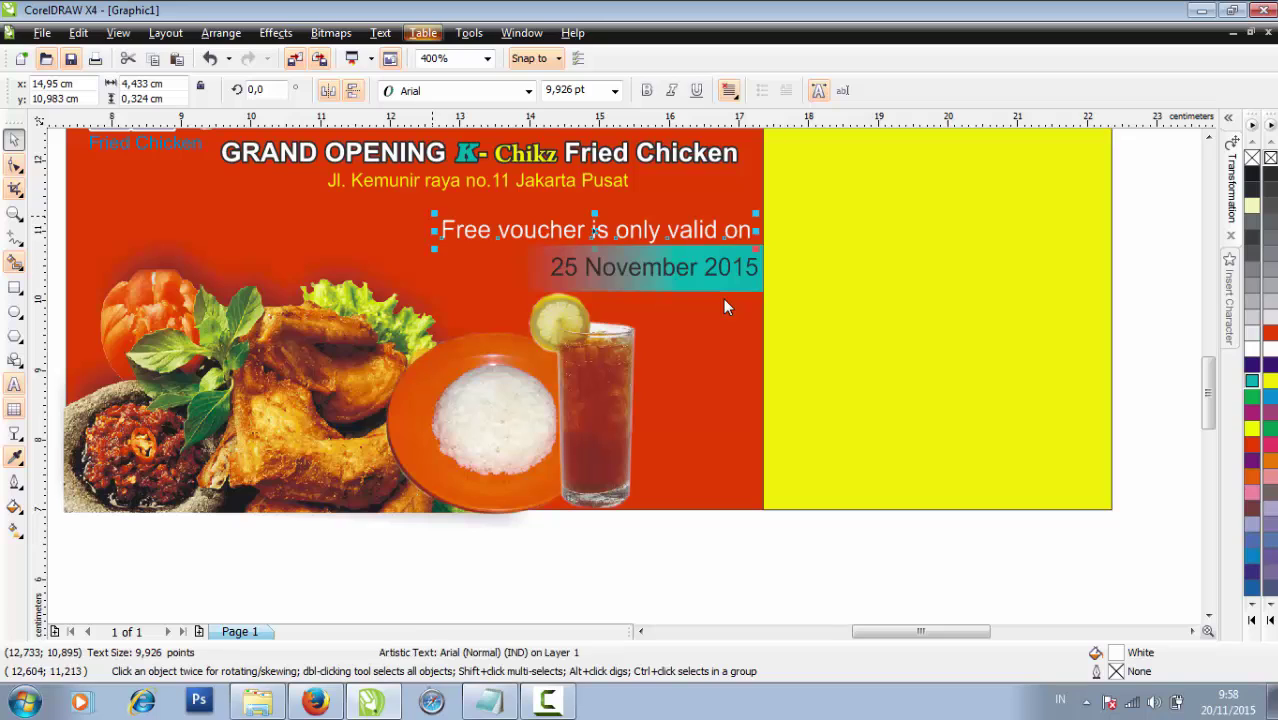
key(Right)
key(Right)
key(Right)
key(Right)
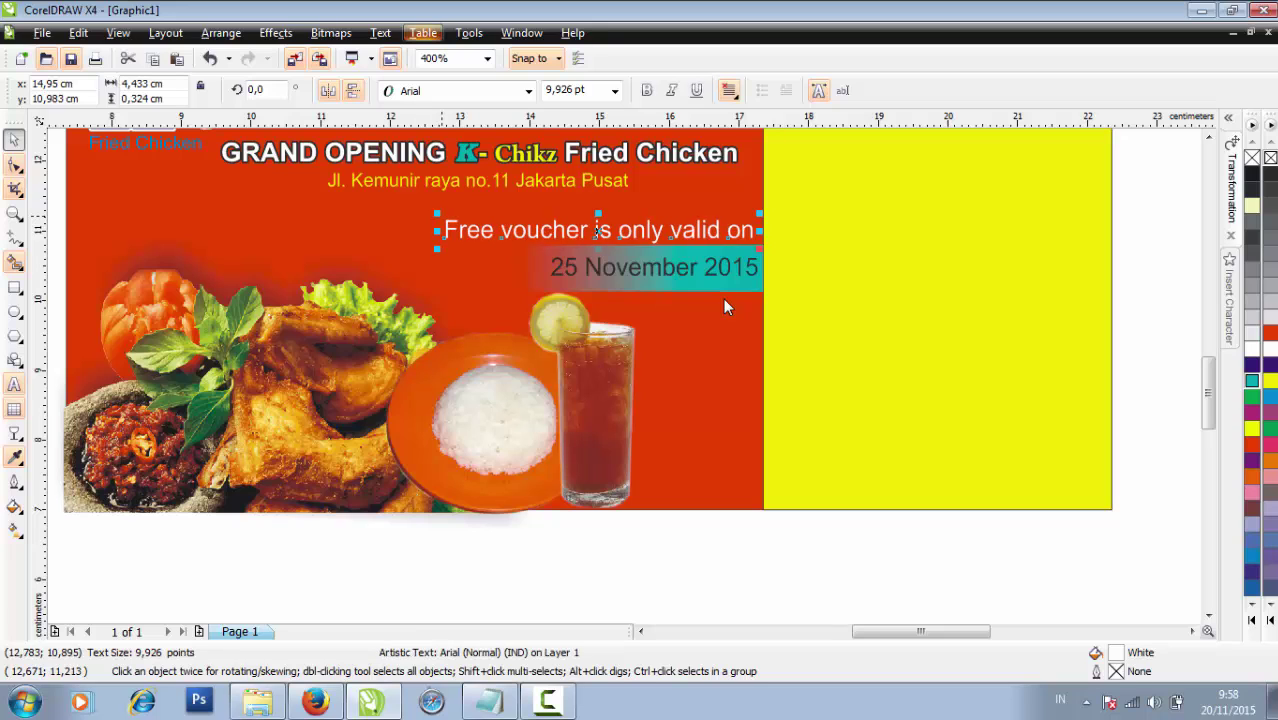
drag(438, 214, 520, 219)
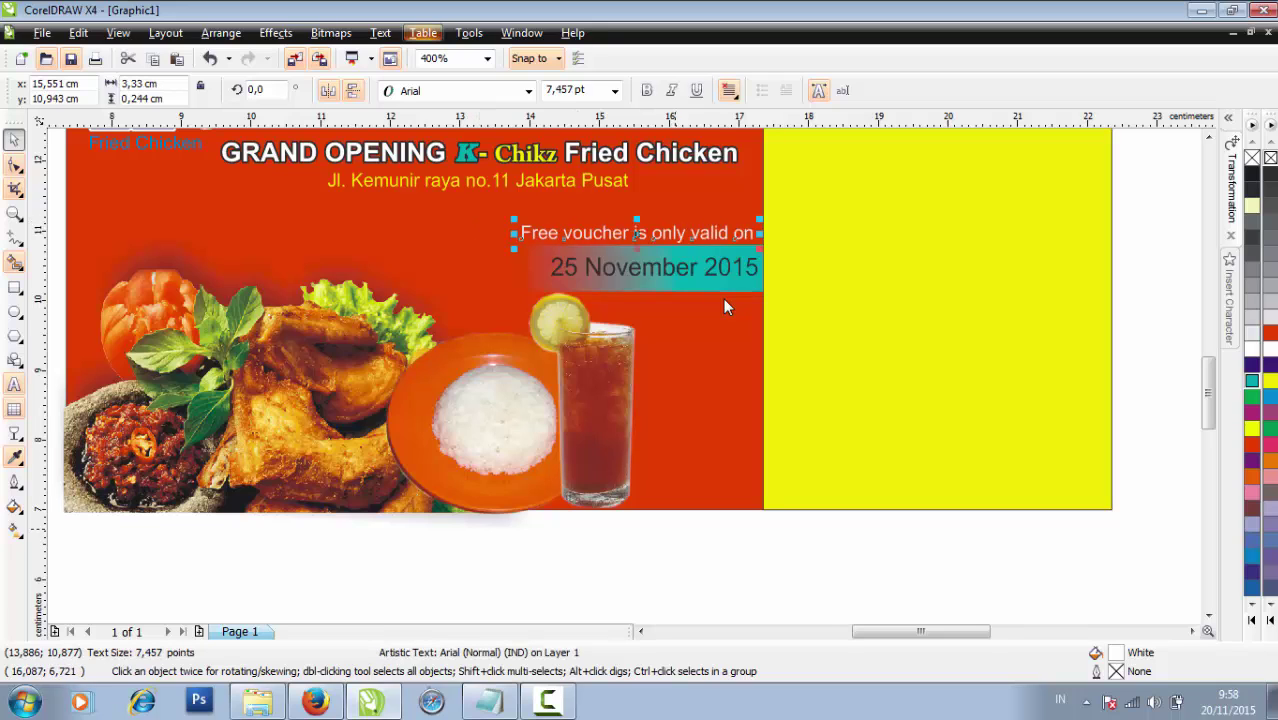
key(Right)
key(Right)
key(Right)
key(Right)
click(714, 562)
Shift the "Delivery Service, Large Order, Dine In, Take Away" text slightly up and right beside the lemon tea glass
scroll(652, 357, down, 1)
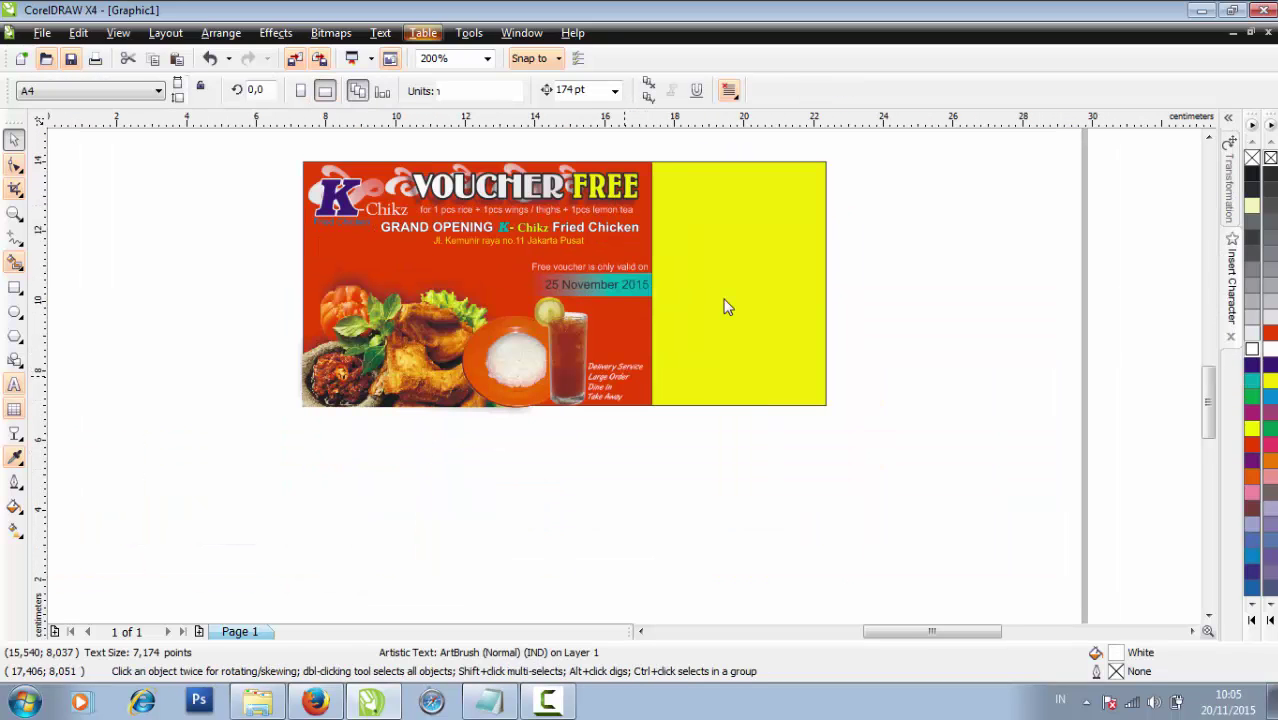
scroll(727, 307, up, 2)
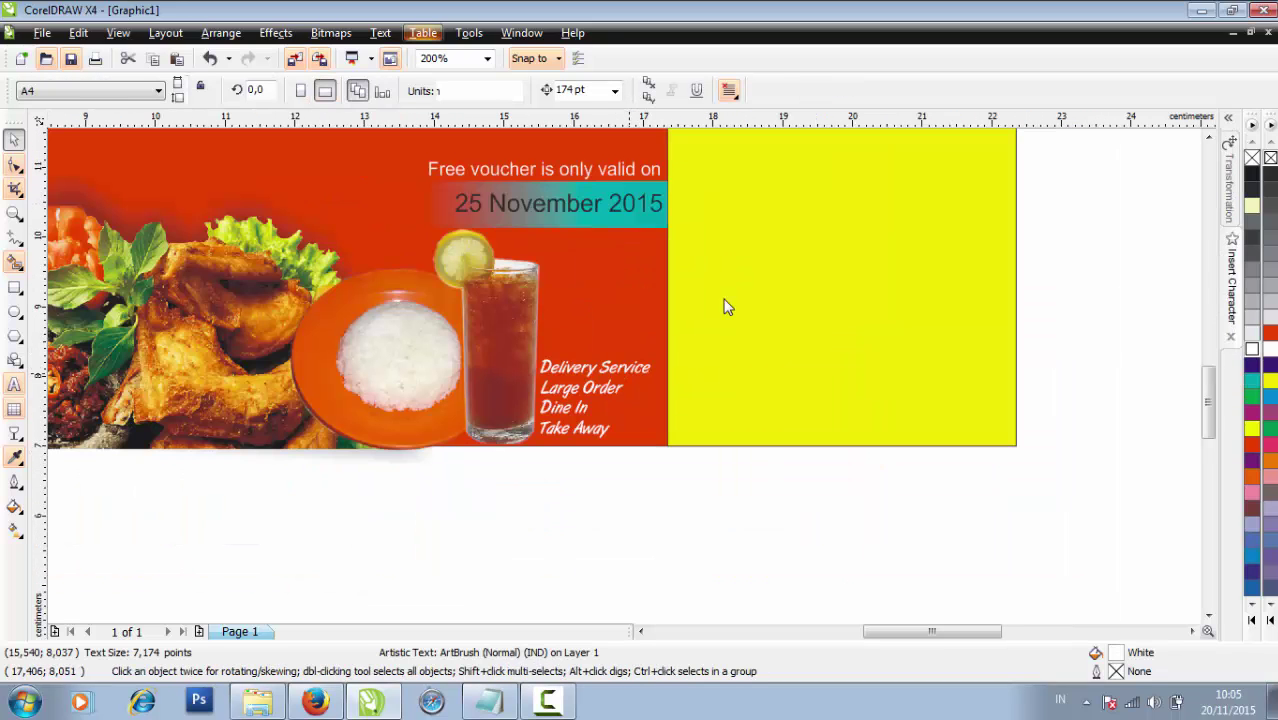
mouse_move(630, 368)
mouse_down()
mouse_move(634, 352)
mouse_move(634, 363)
mouse_up()
click(629, 487)
scroll(629, 487, down, 1)
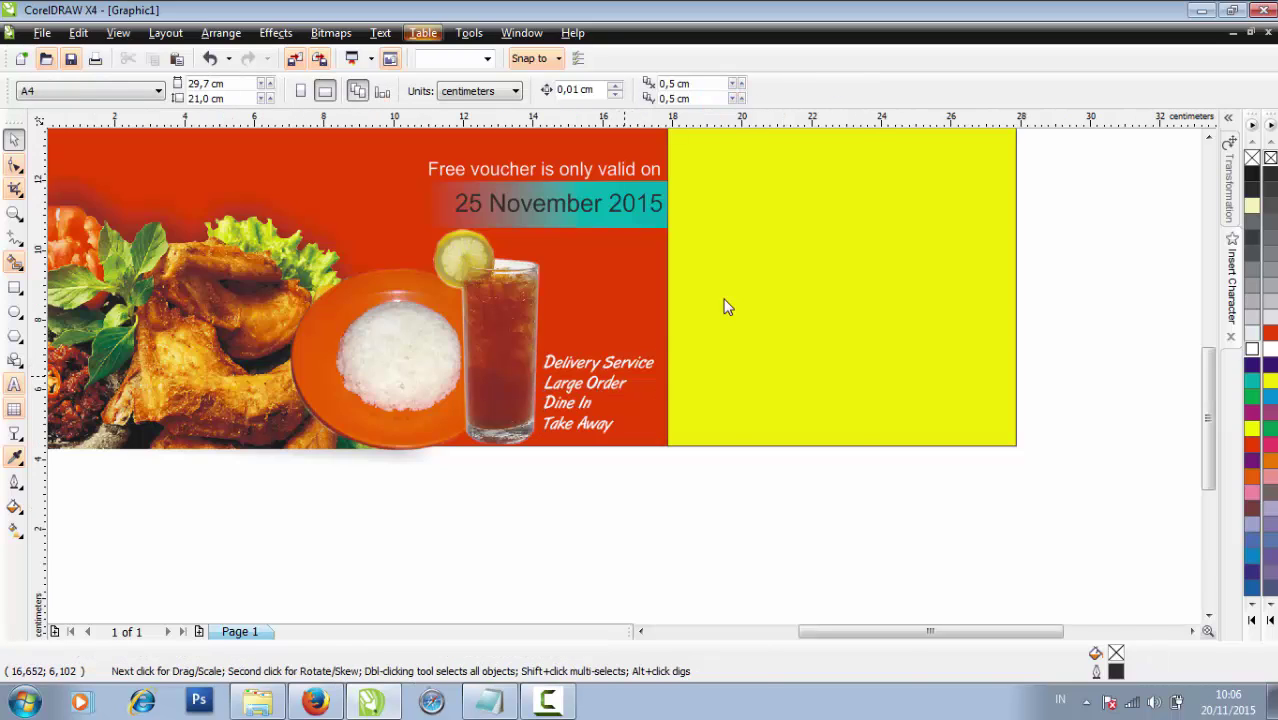
scroll(727, 307, down, 1)
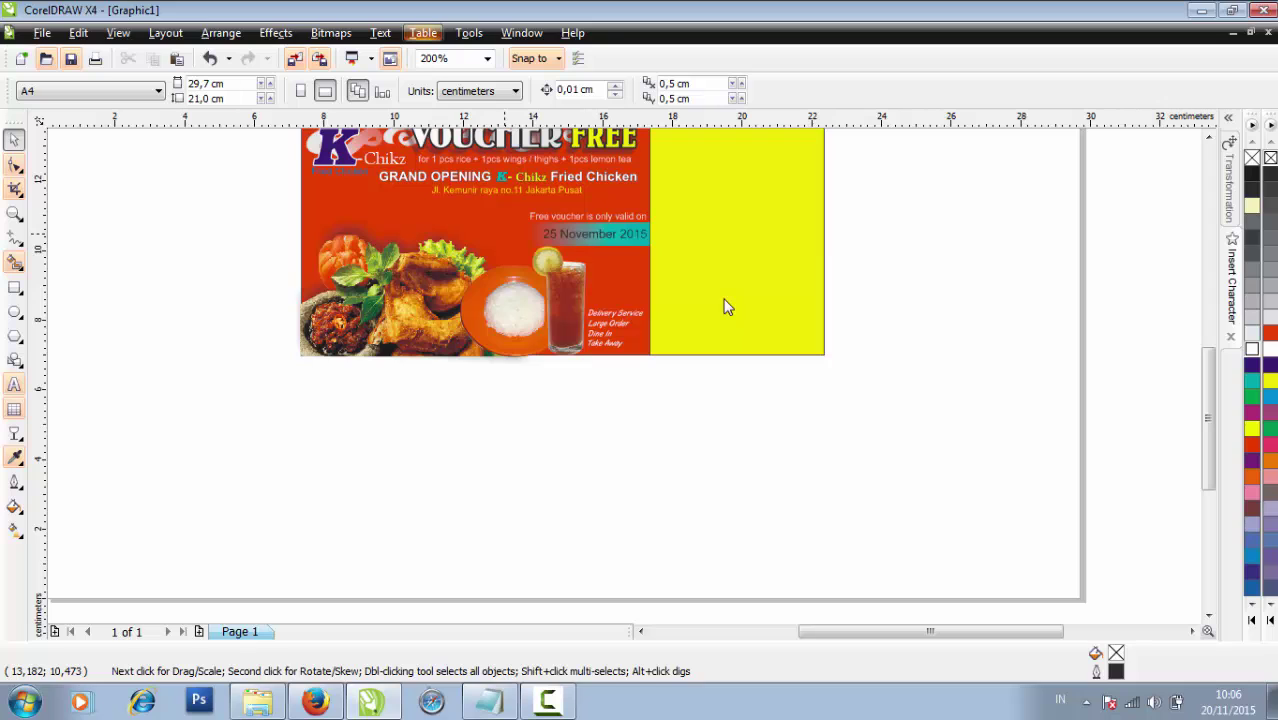
Add the artistic text "Lezat Memikat" on the red area between the logo and the fried chicken image
scroll(505, 233, up, 1)
key(F8)
click(331, 373)
text(Le)
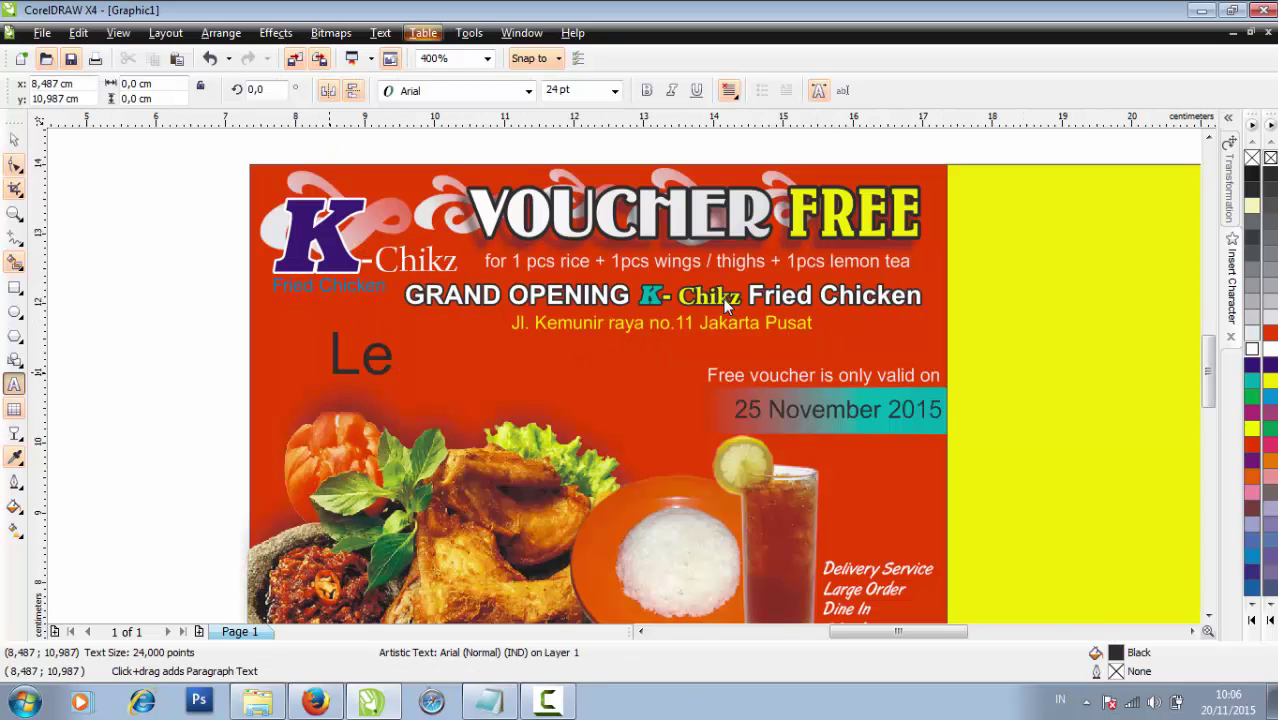
text(za)
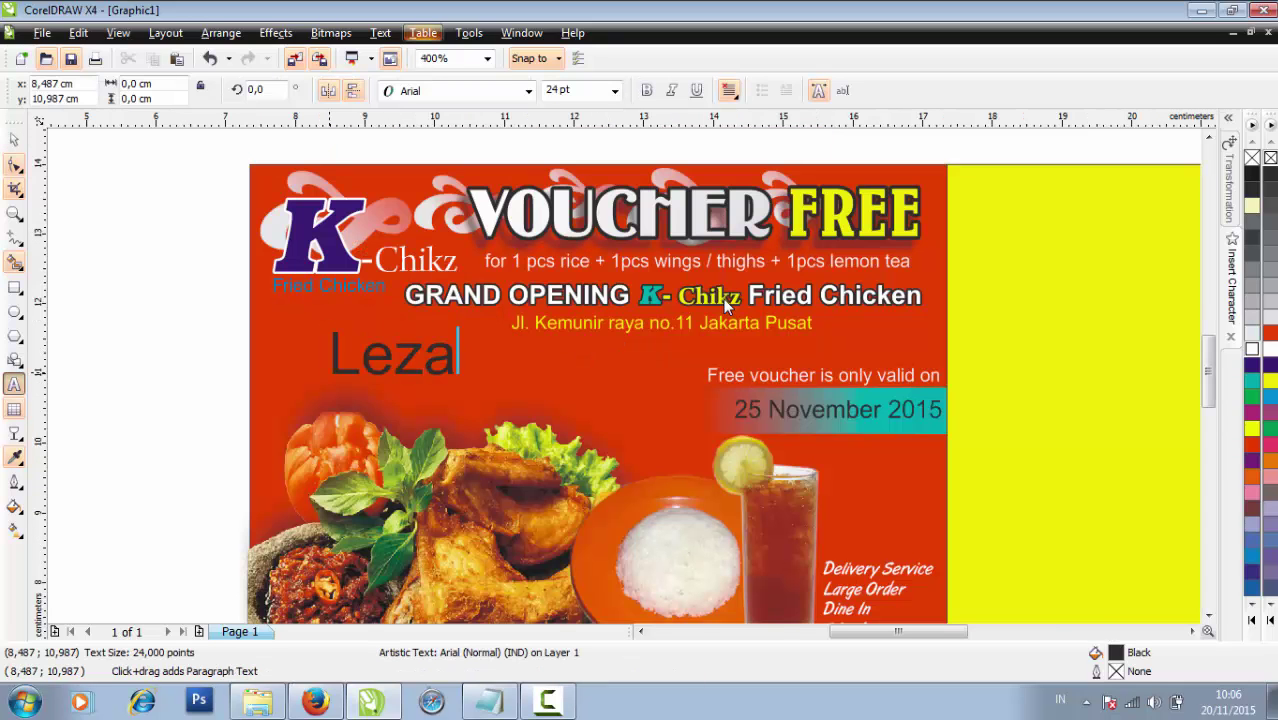
text(tt)
key(BackSpace)
text(Memikat)
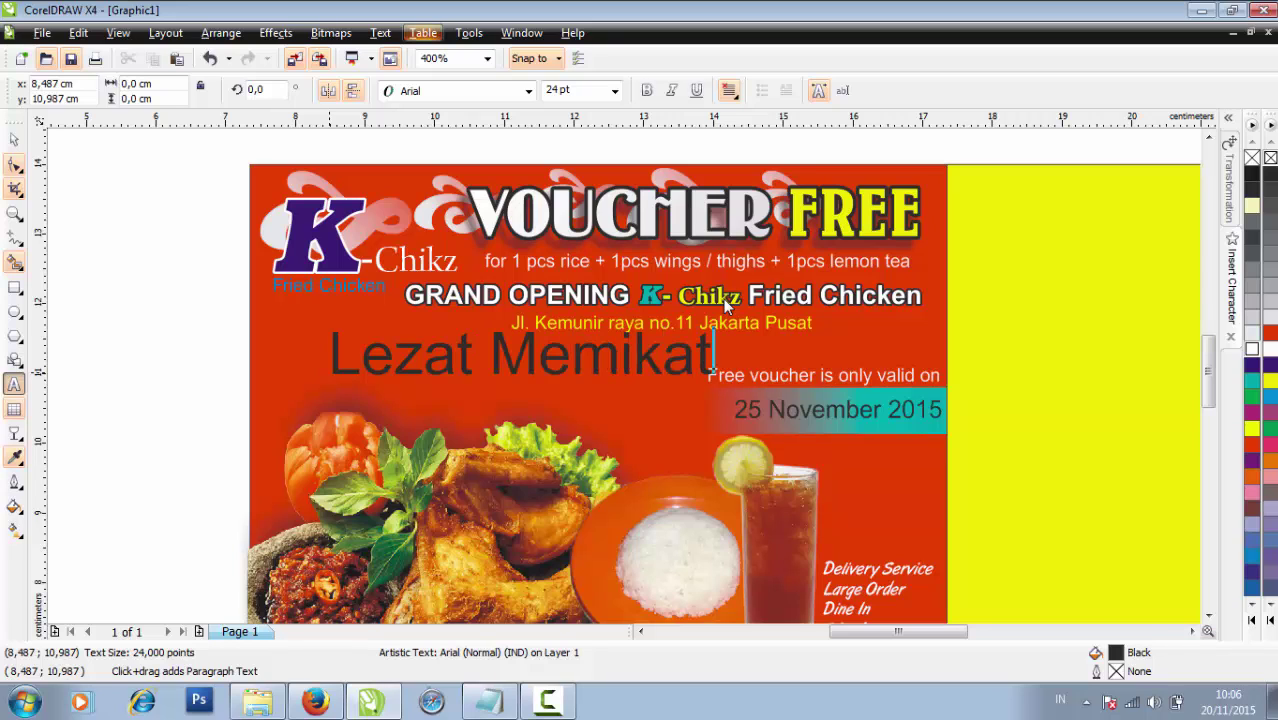
Set the slogan's font to Baroque Script and change its wording to "Lezat memikat" with a lowercase m
key(Escape)
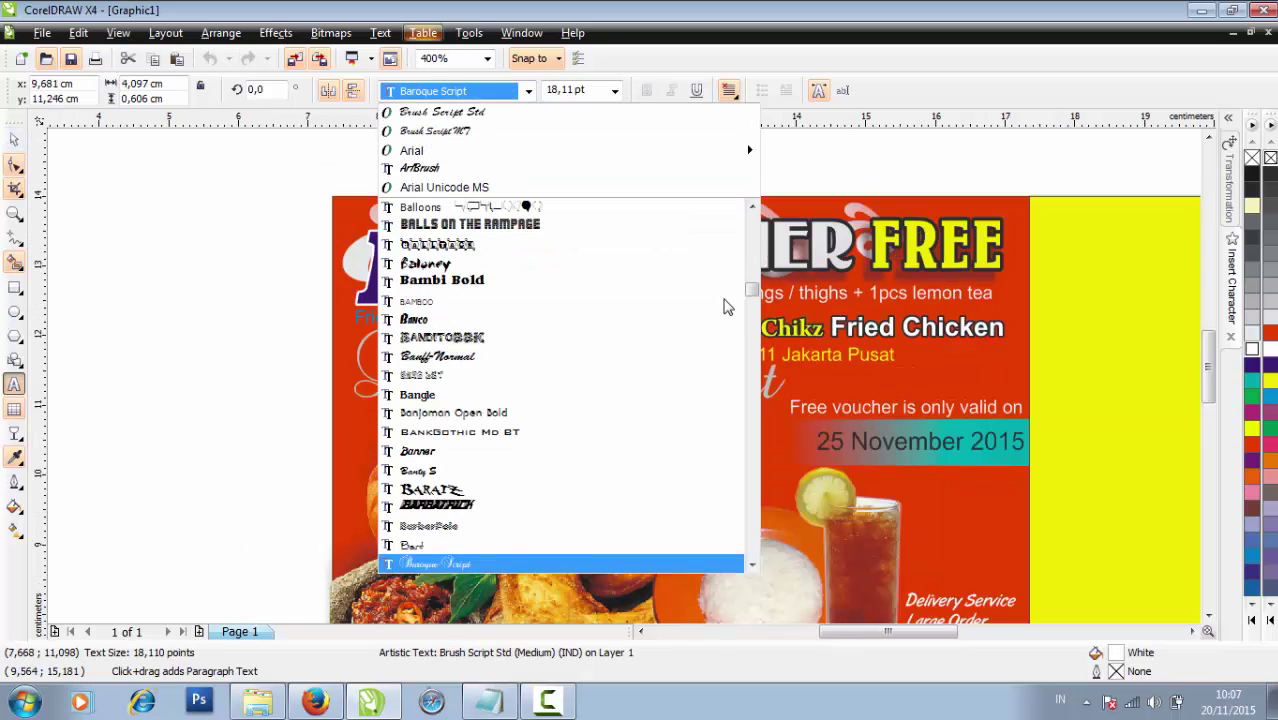
key(Return)
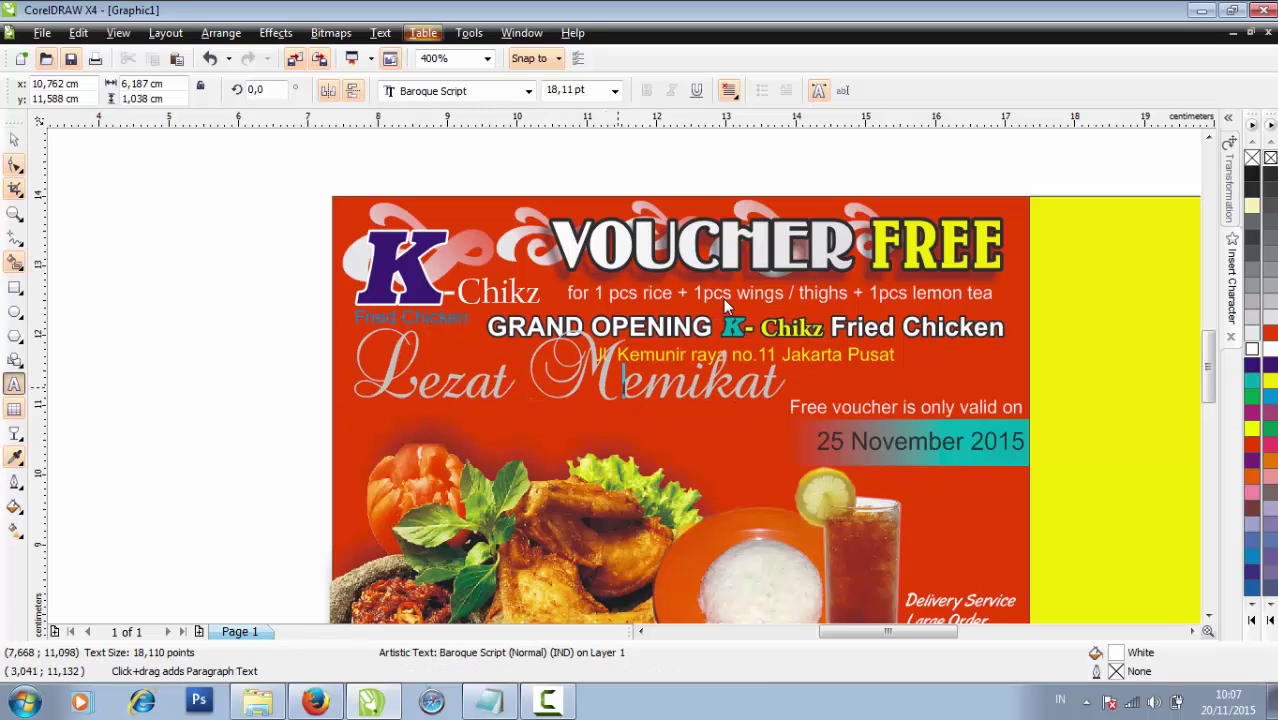
key(Delete)
text(m)
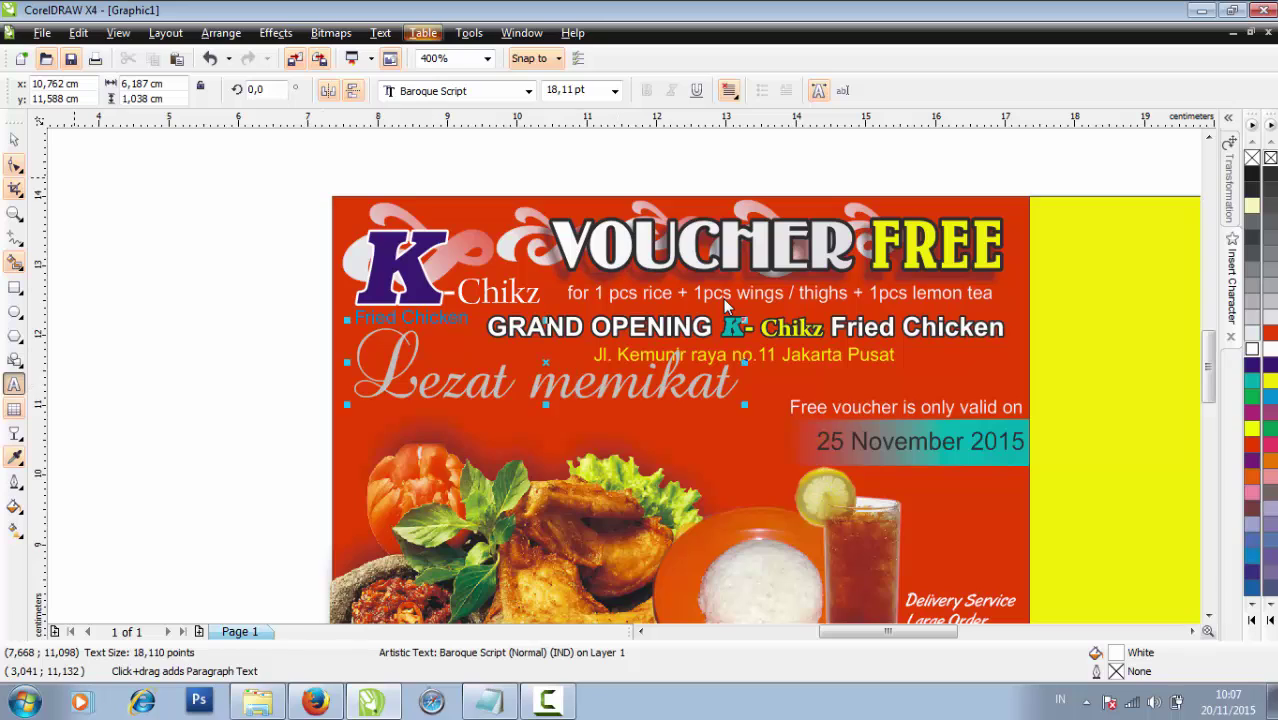
Shift the "Lezat memikat" slogan slightly down and right, clear of the logo's "Fried Chicken" line
key(ctrl+space)
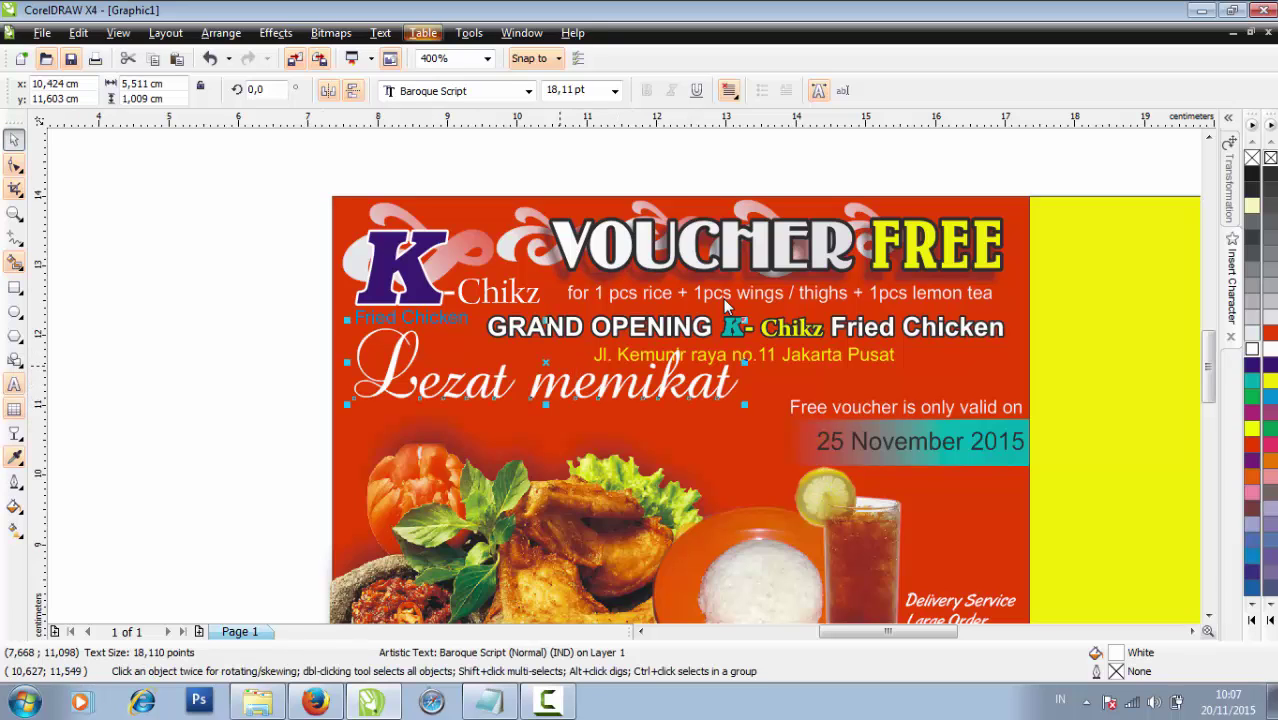
drag(547, 363, 559, 380)
click(289, 452)
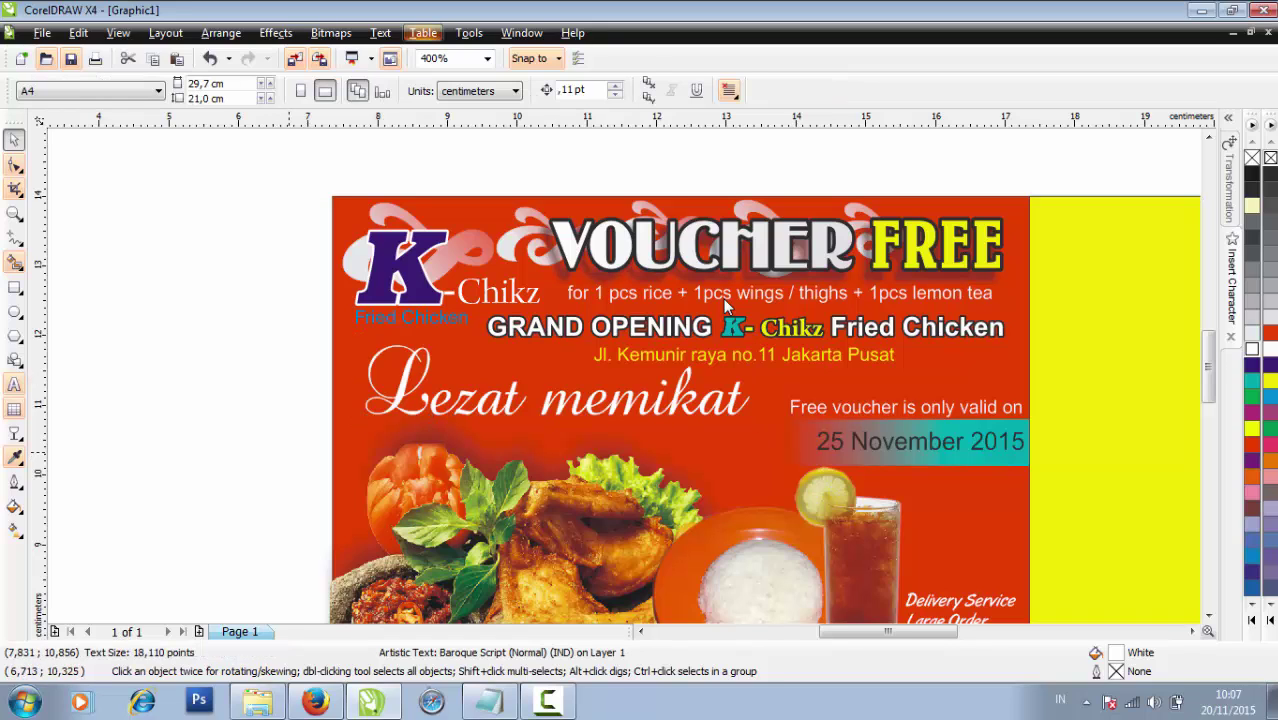
Move the yellow 5 x 7 cm rectangle off the voucher to the empty area below it
scroll(727, 305, down, 1)
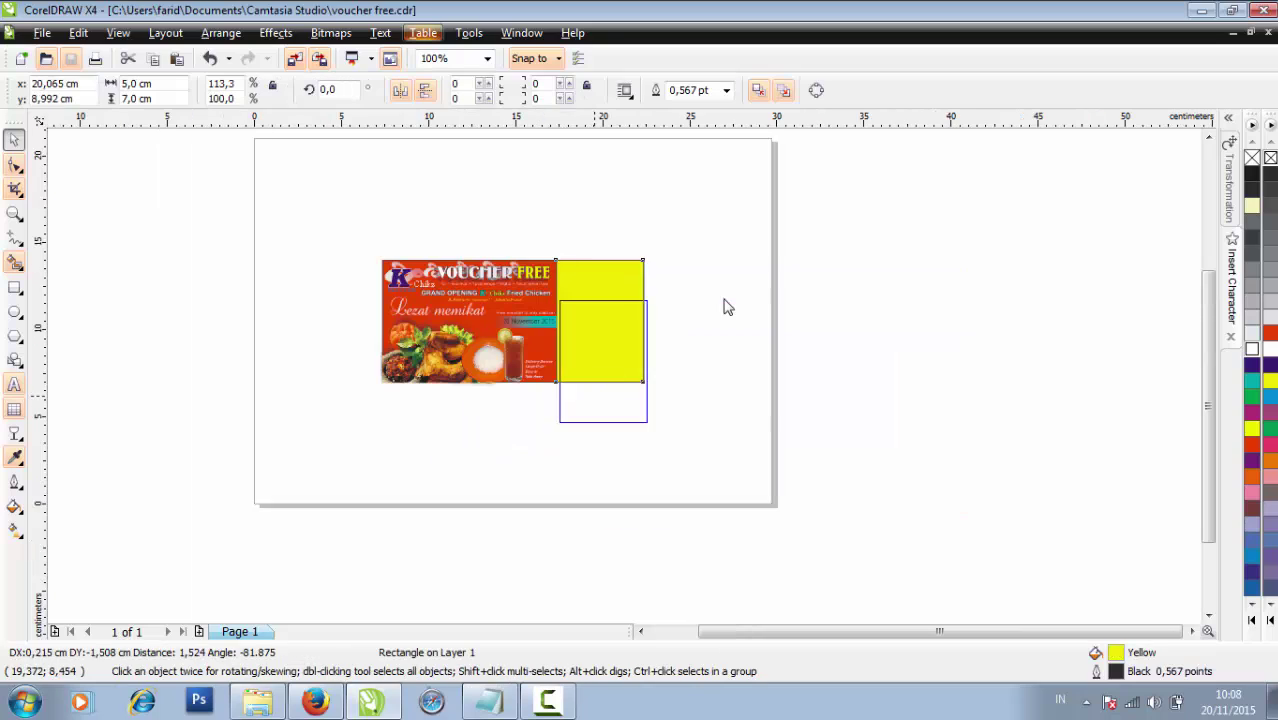
drag(603, 380, 545, 497)
click(728, 307)
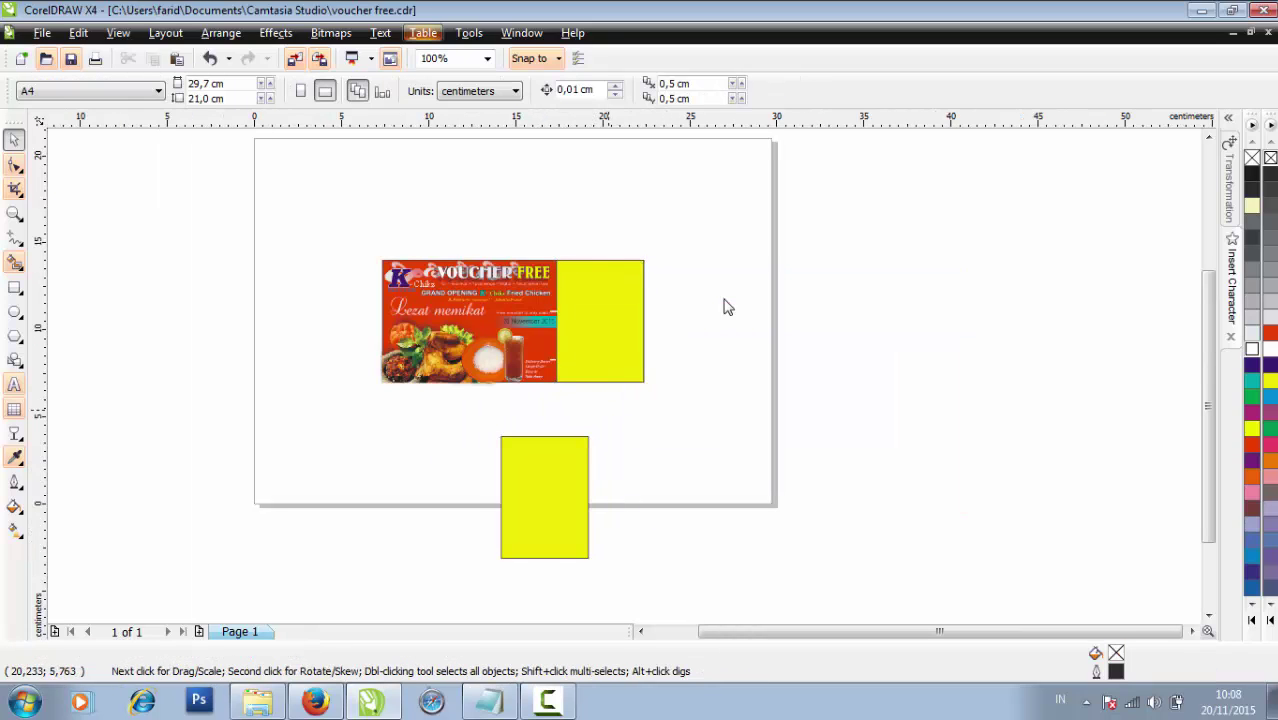
key(ctrl+z)
mouse_move(633, 342)
mouse_down()
mouse_move(665, 492)
mouse_move(618, 512)
mouse_move(543, 485)
mouse_up()
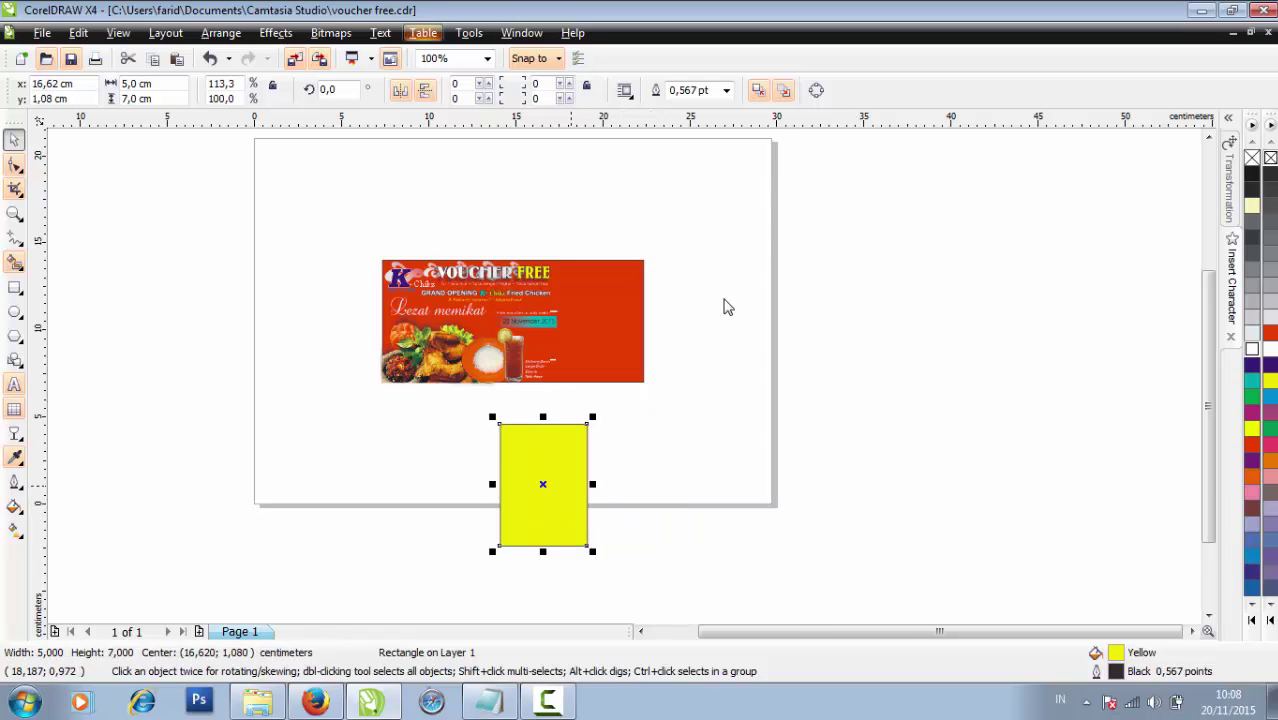
Rotate the yellow rectangle by 90 degrees and move it up inside the page's lower edge
scroll(571, 486, up, 1)
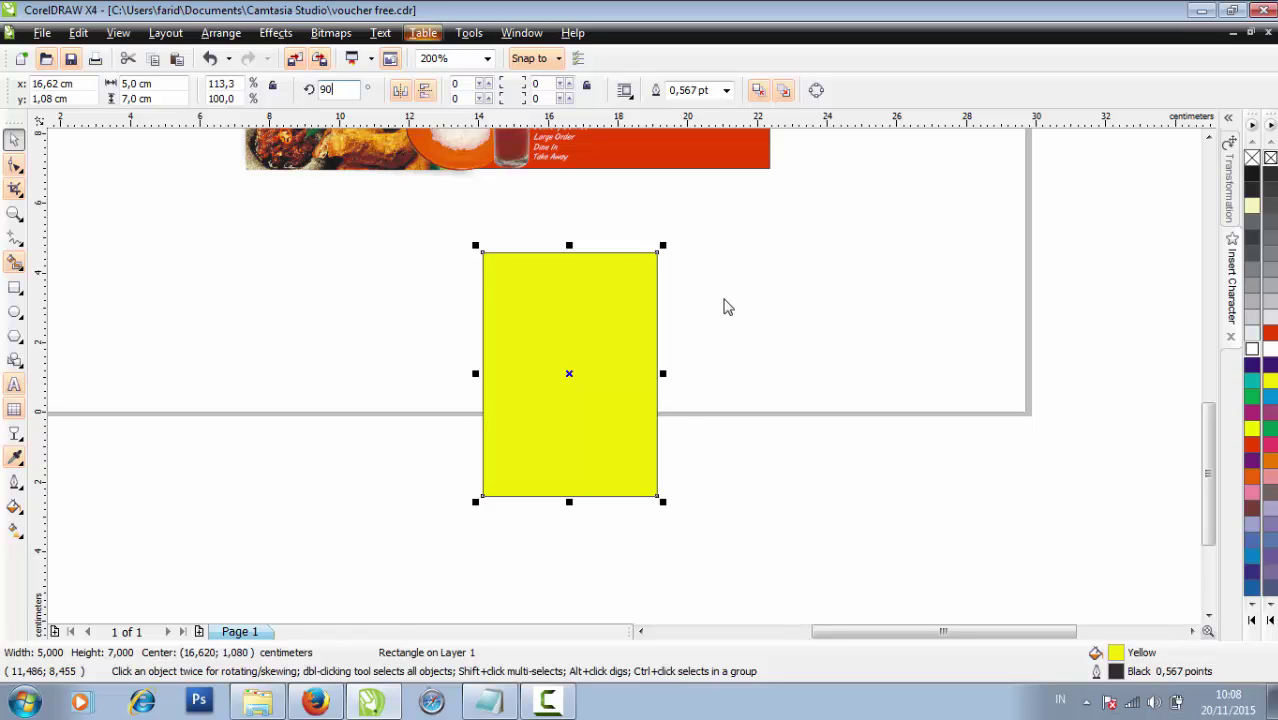
key(Return)
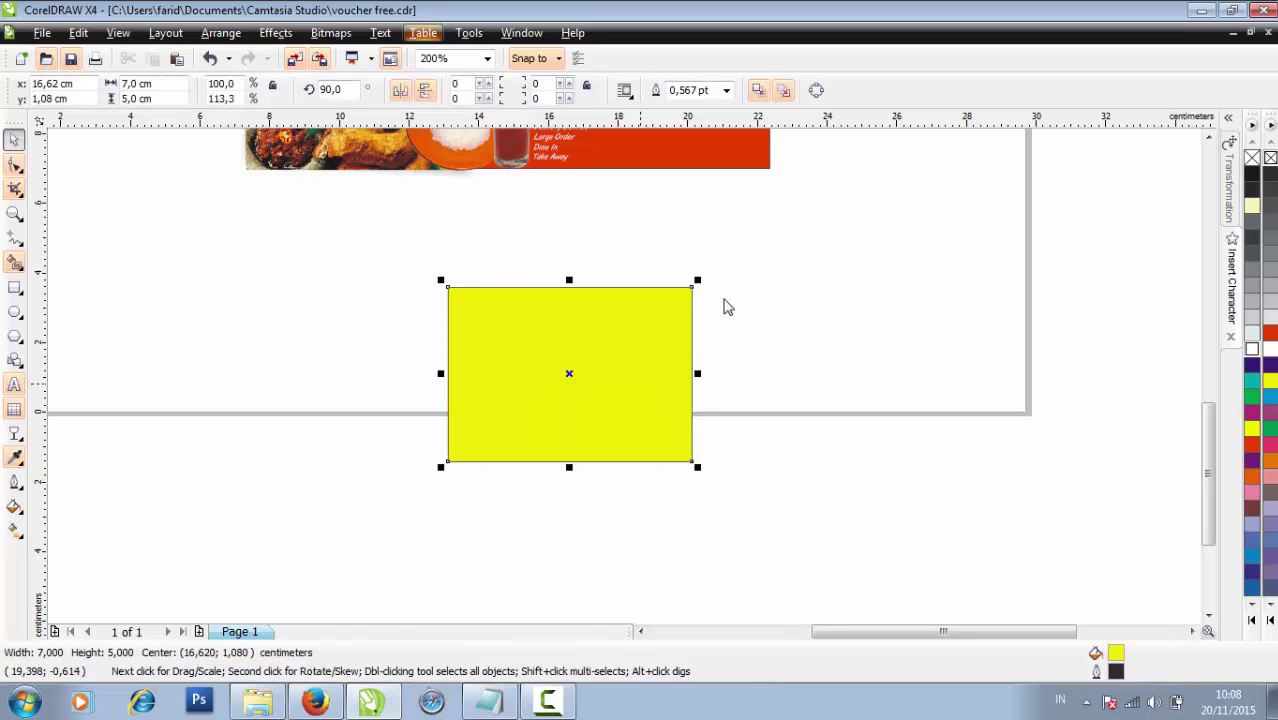
scroll(728, 307, up, 1)
scroll(728, 307, down, 1)
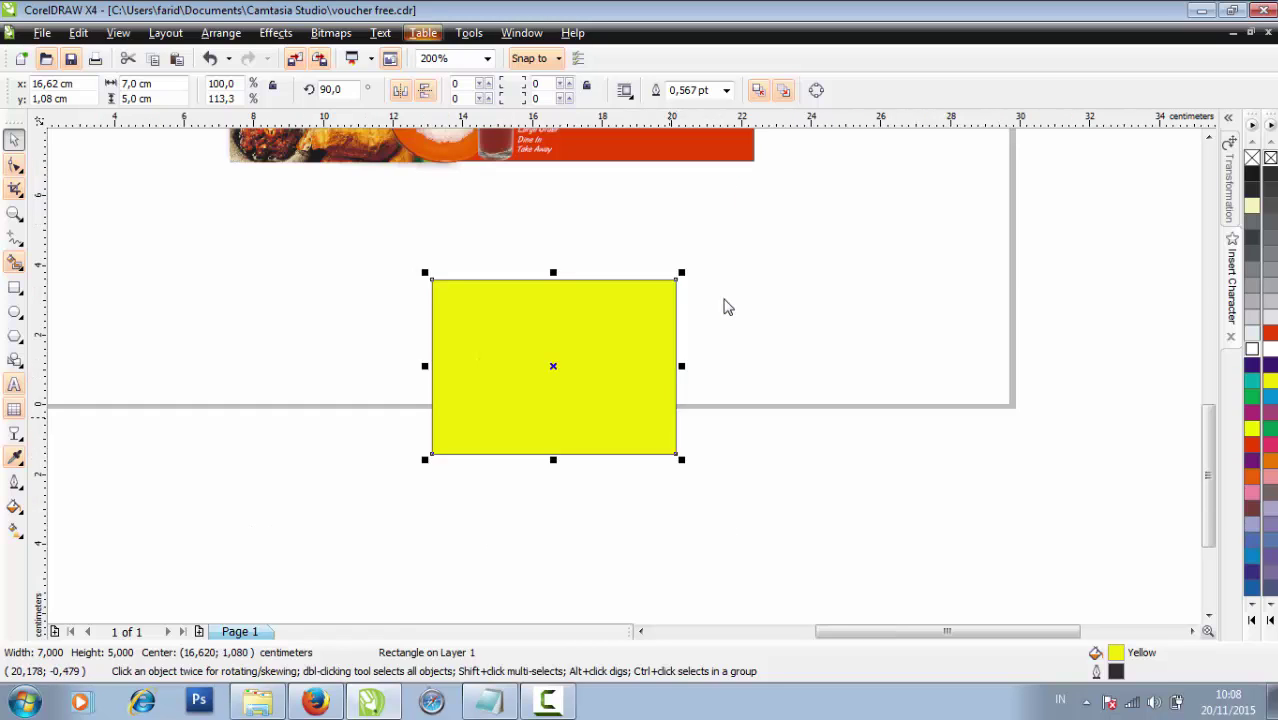
drag(658, 415, 638, 355)
click(561, 431)
click(615, 314)
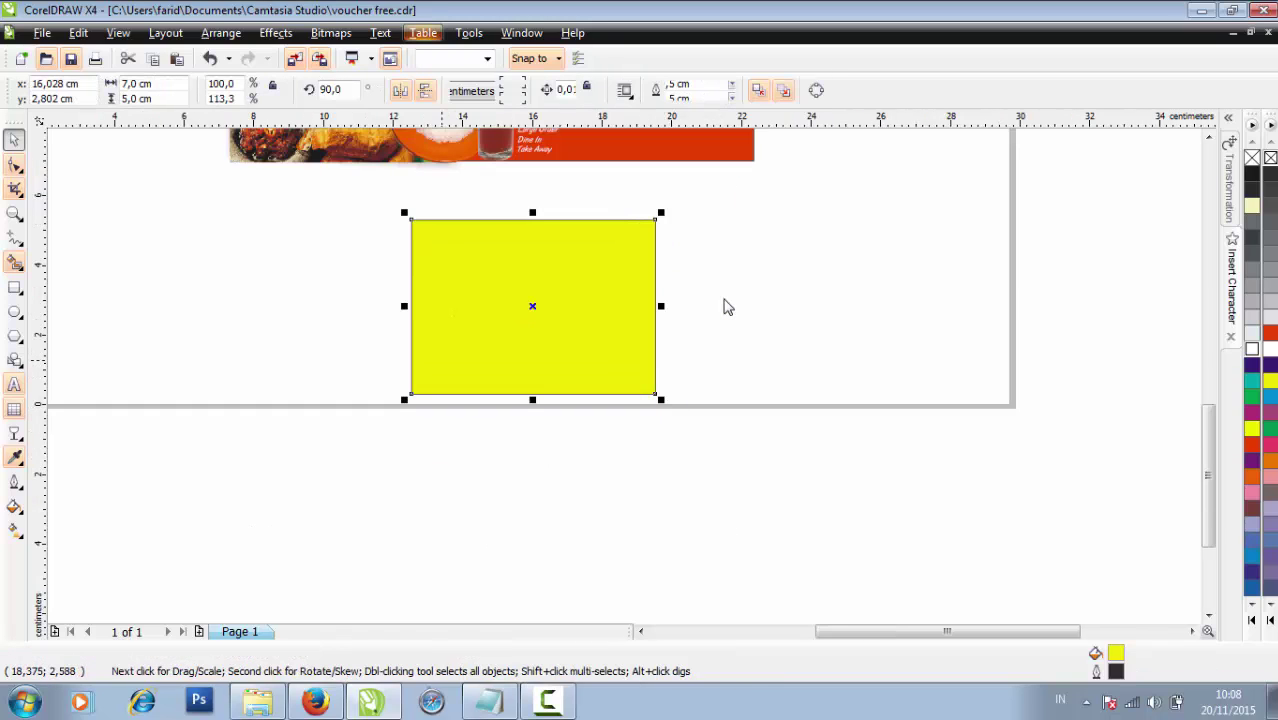
Add the artistic text "FREE" in capitals on the yellow rectangle
click(14, 384)
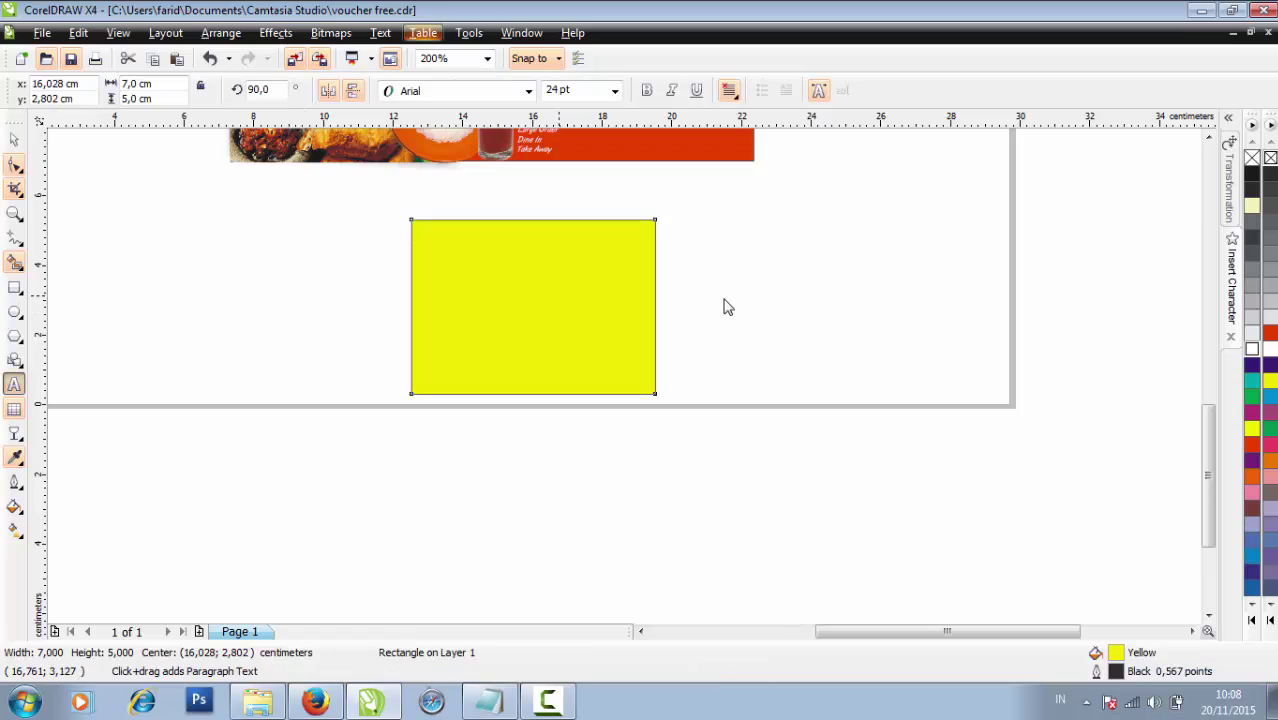
click(558, 294)
text(Free)
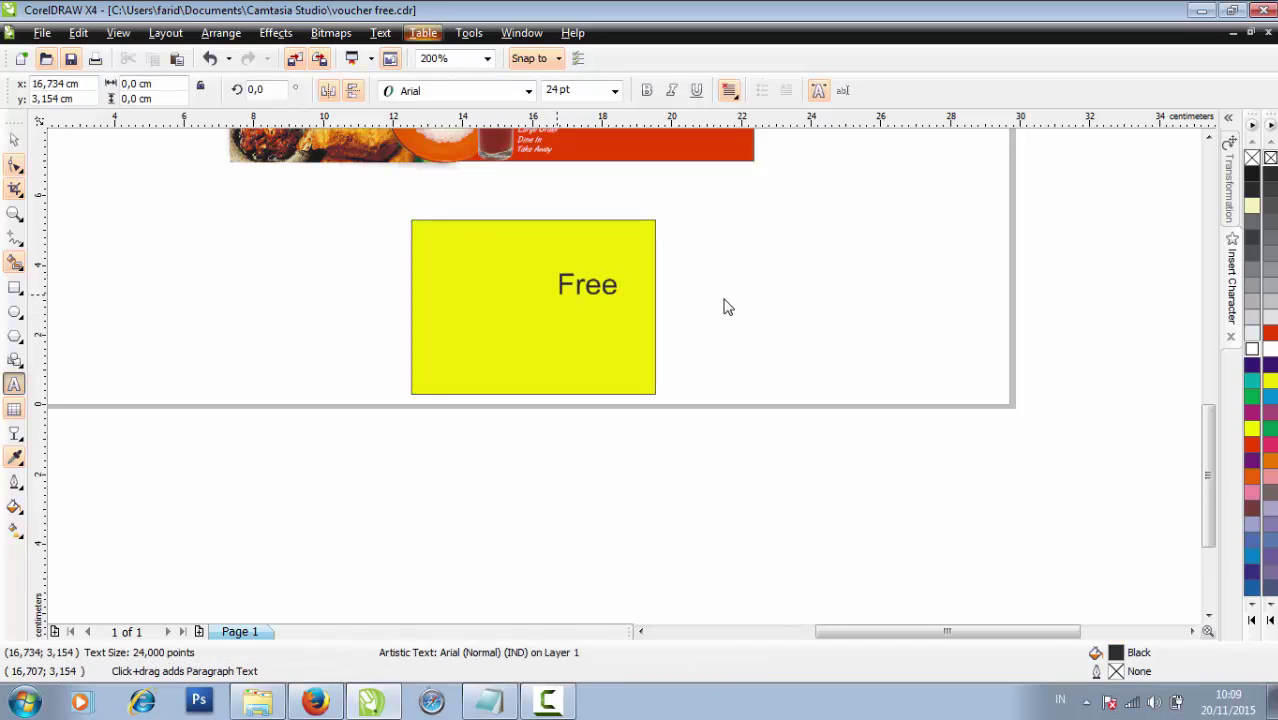
key(Caps_Lock)
text(EE)
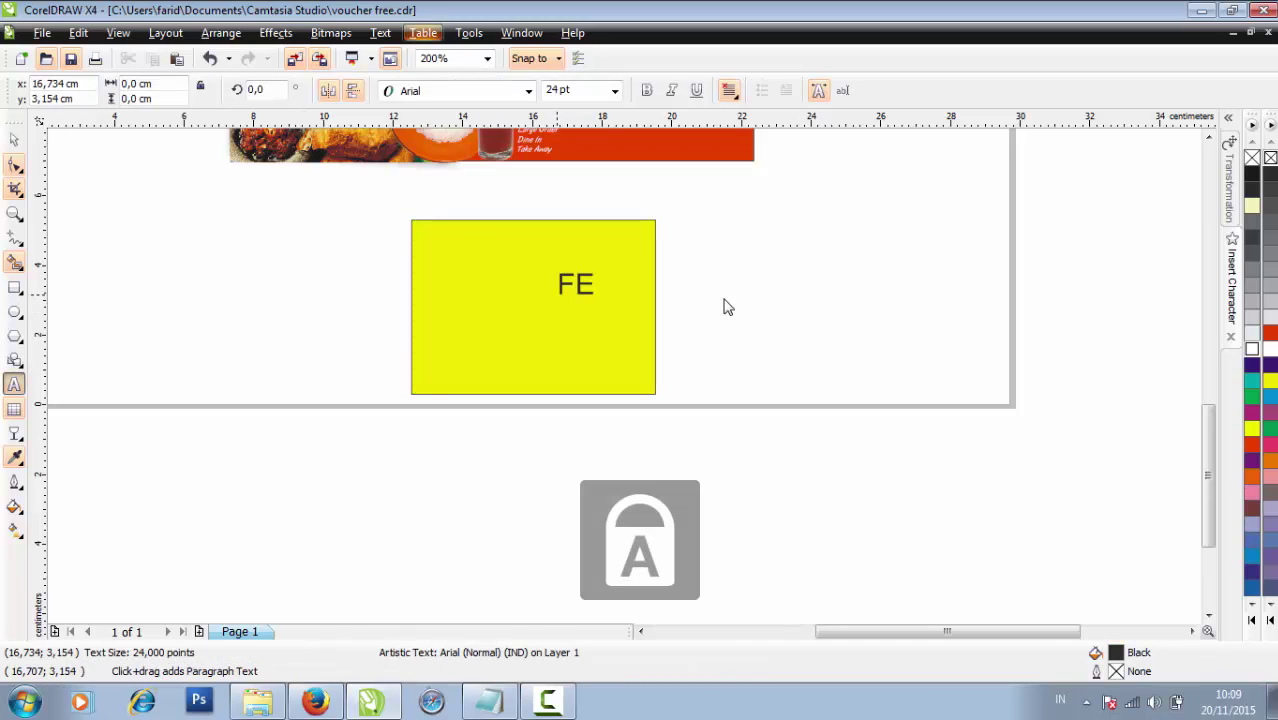
key(BackSpace)
text(RE)
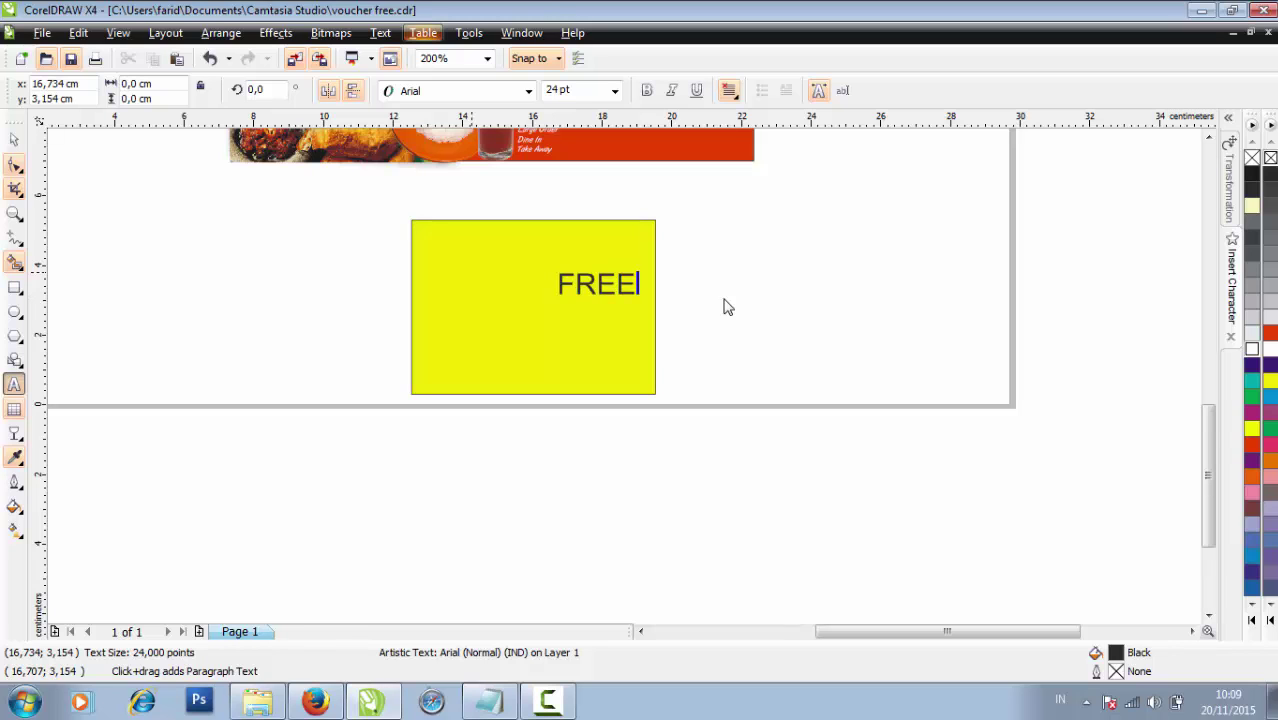
key(ctrl+space)
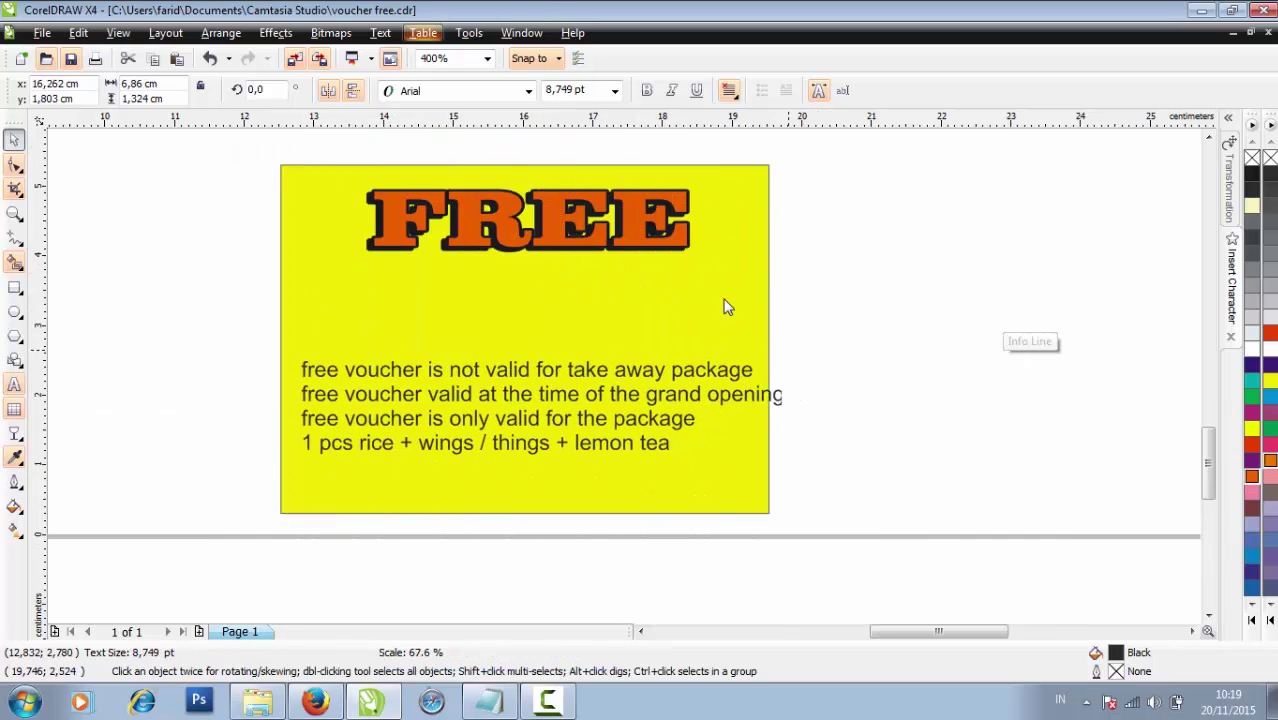
Shrink the four-line voucher terms text to about 8.37 pt and move it up inside the yellow rectangle
drag(786, 356, 768, 357)
click(823, 364)
drag(690, 377, 694, 331)
click(782, 395)
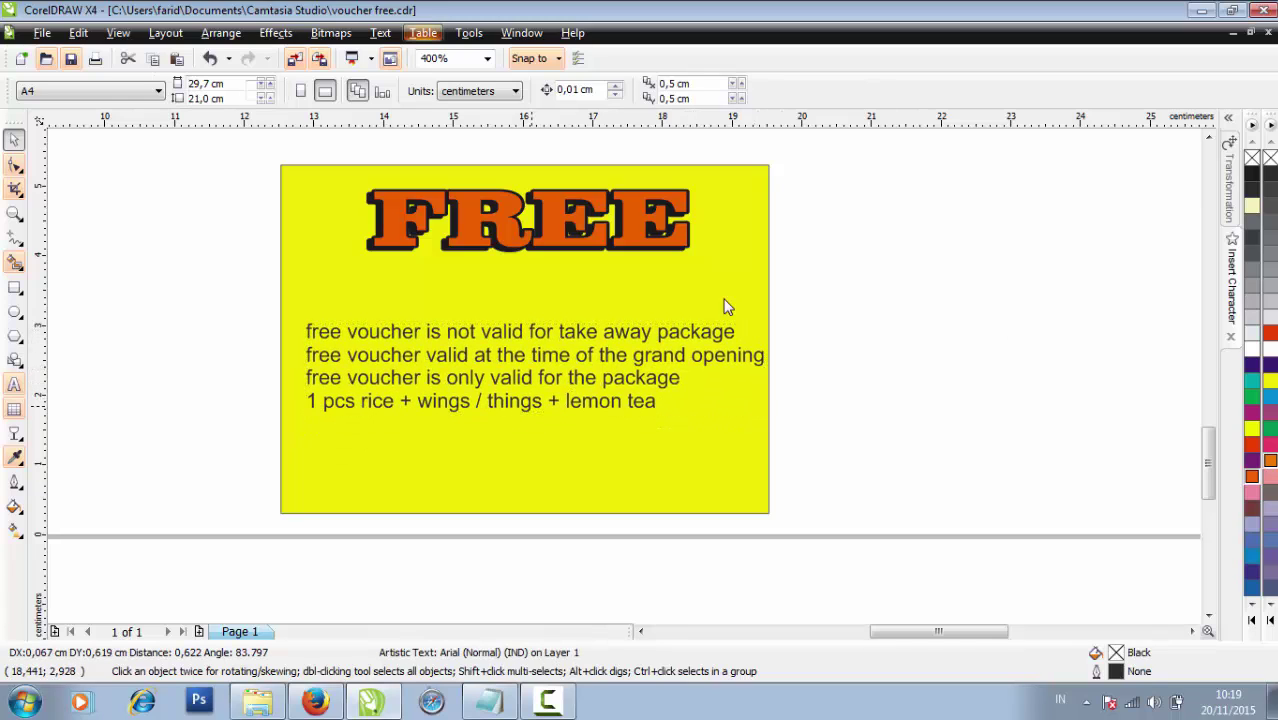
key(Escape)
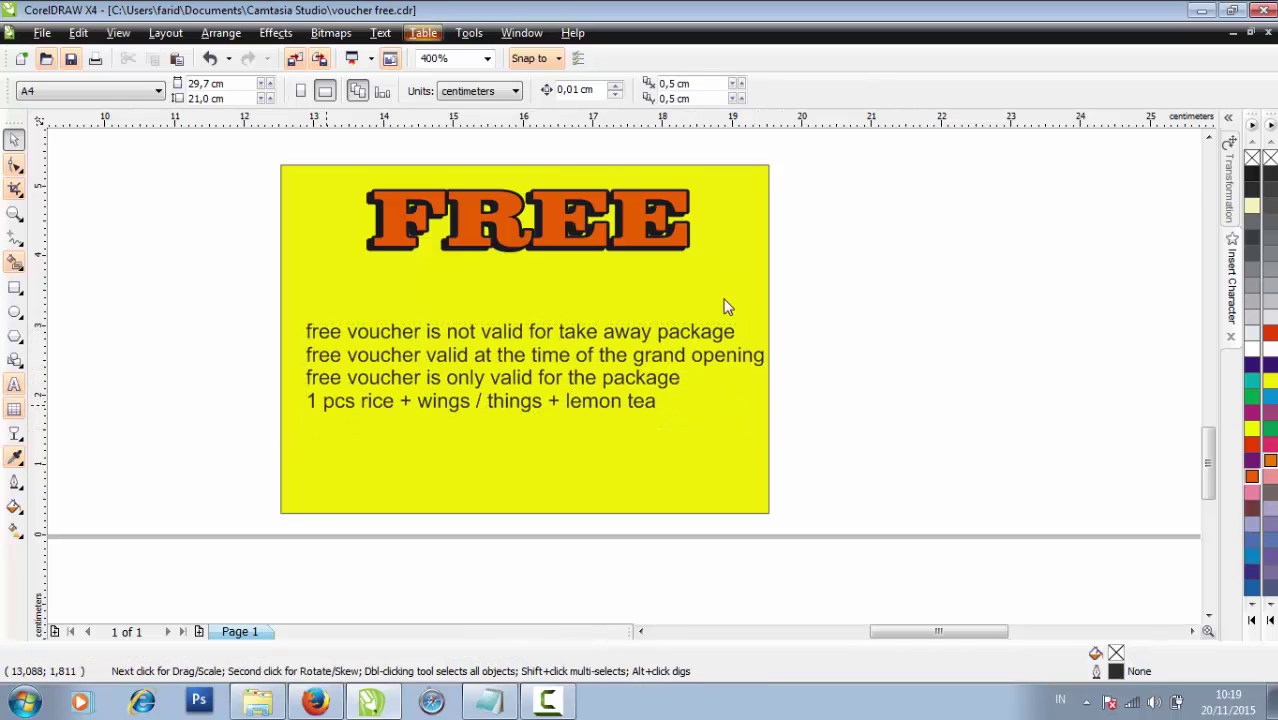
Put an asterisk and a space before each of the first three terms lines and indent the "1 pcs rice" line to match
key(F8)
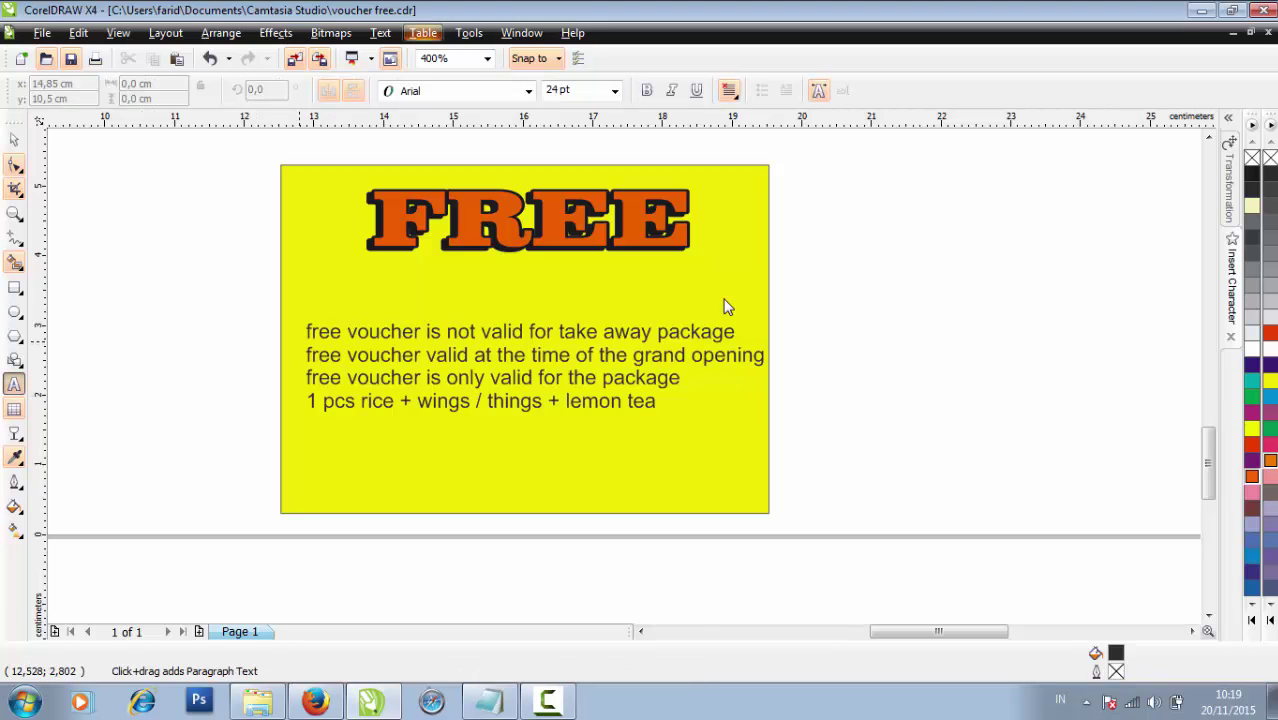
click(308, 335)
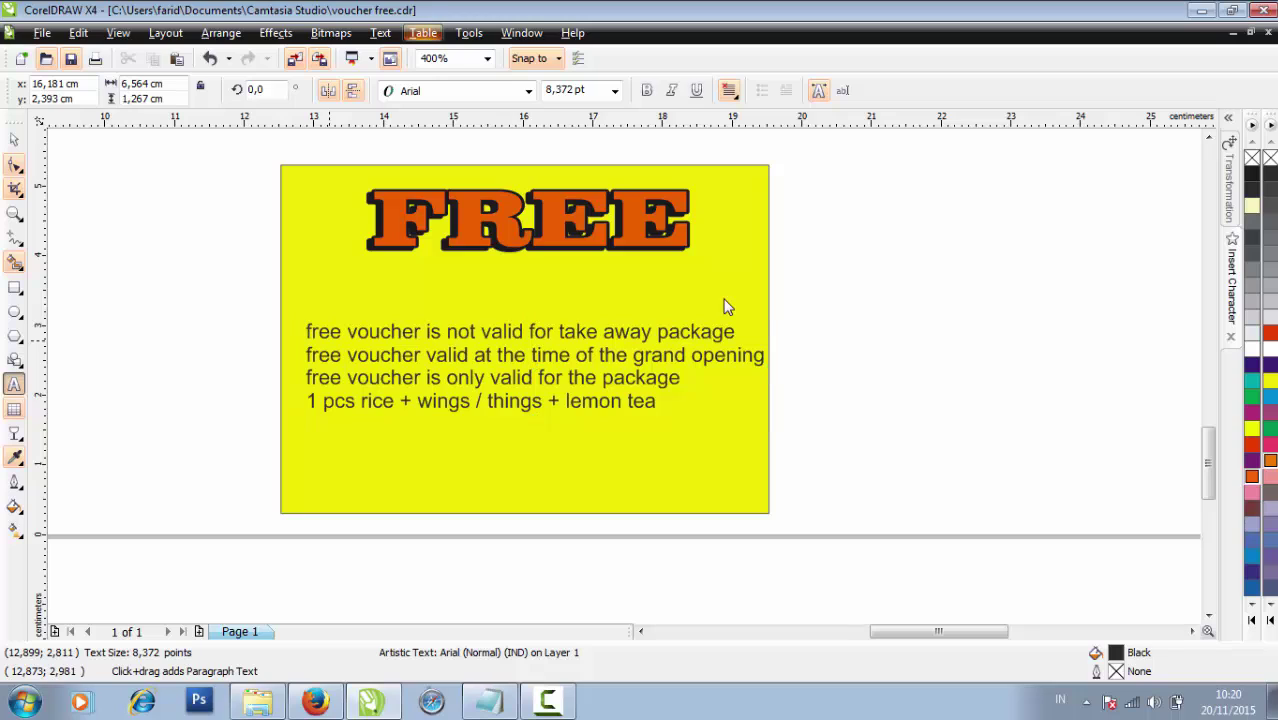
text(*)
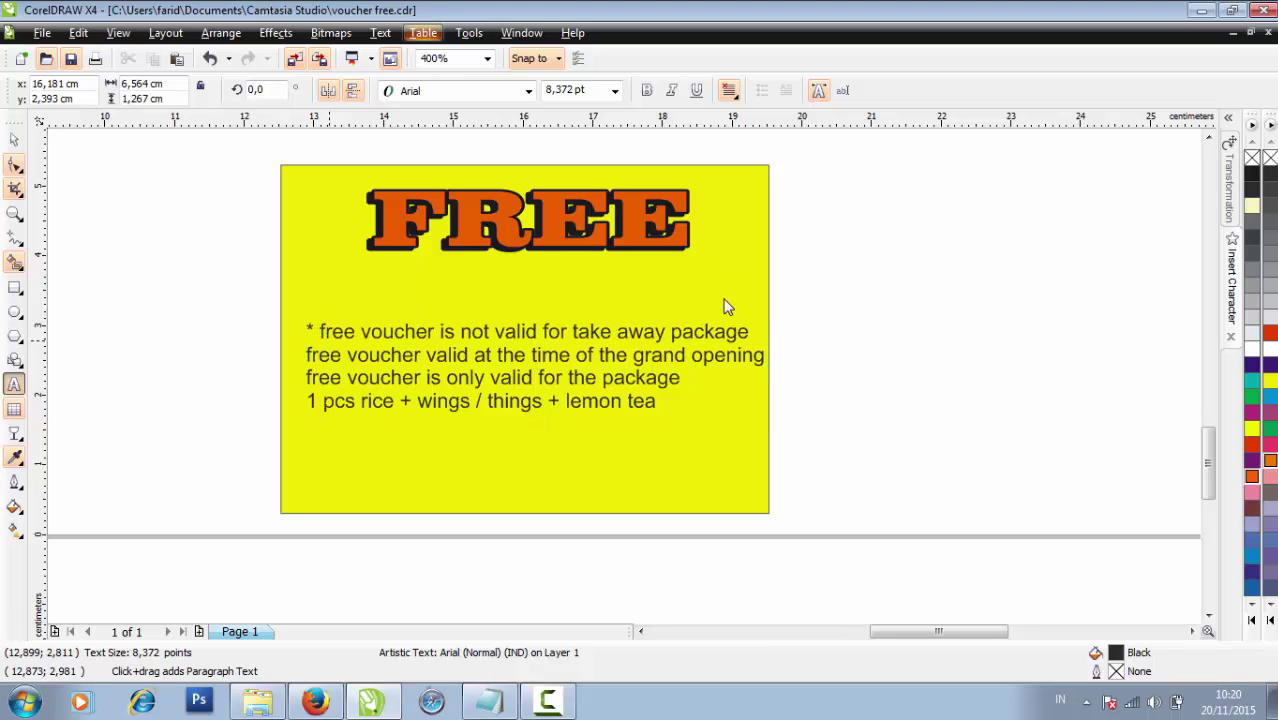
key(Down)
key(Home)
text(*)
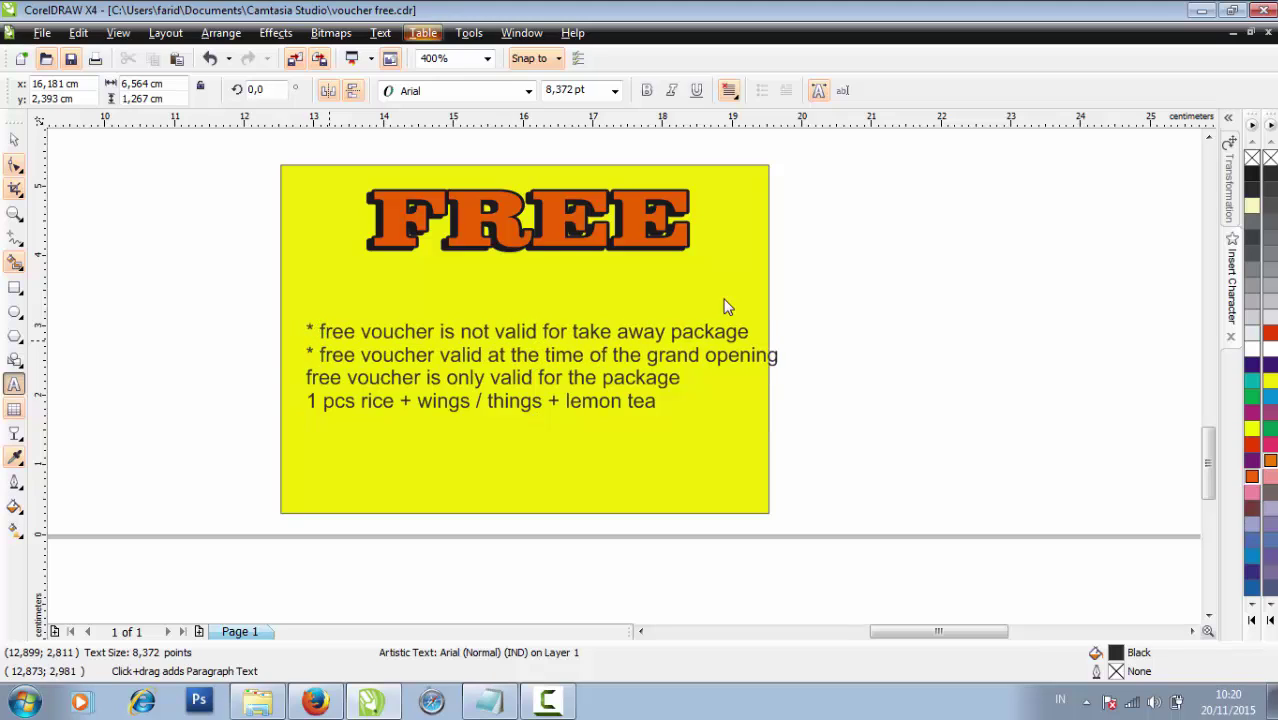
text( *)
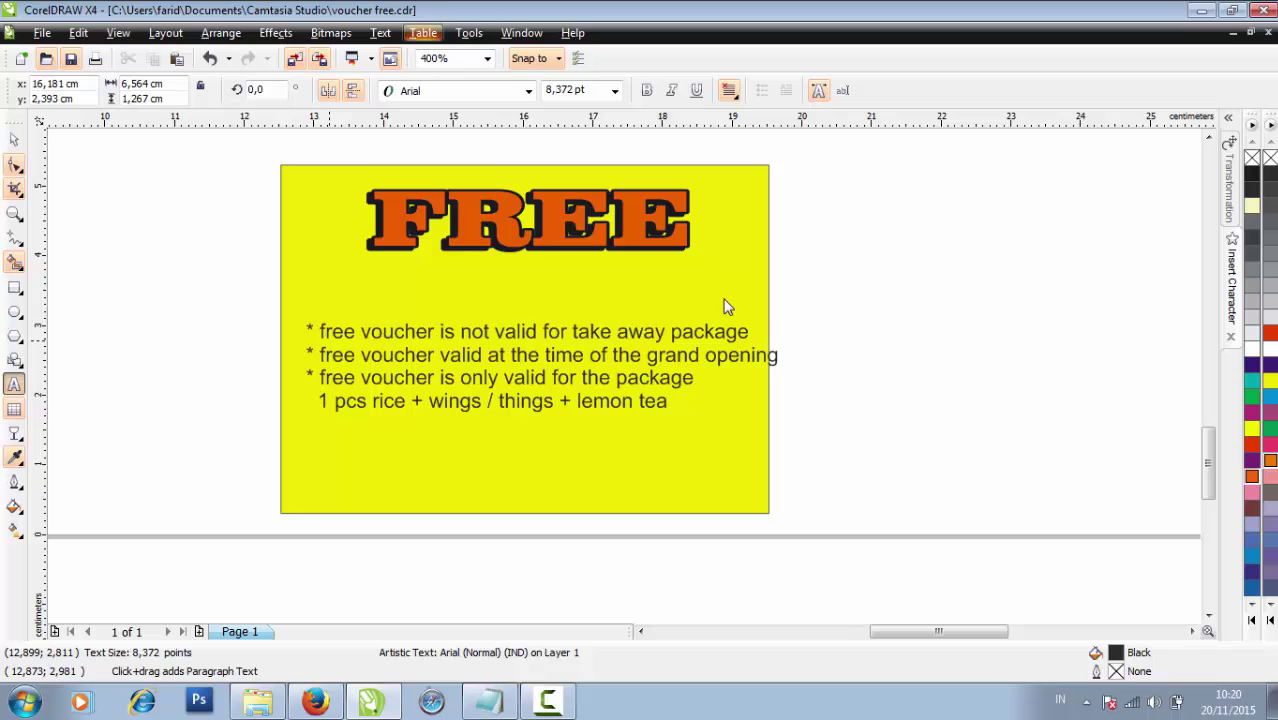
key(ctrl+space)
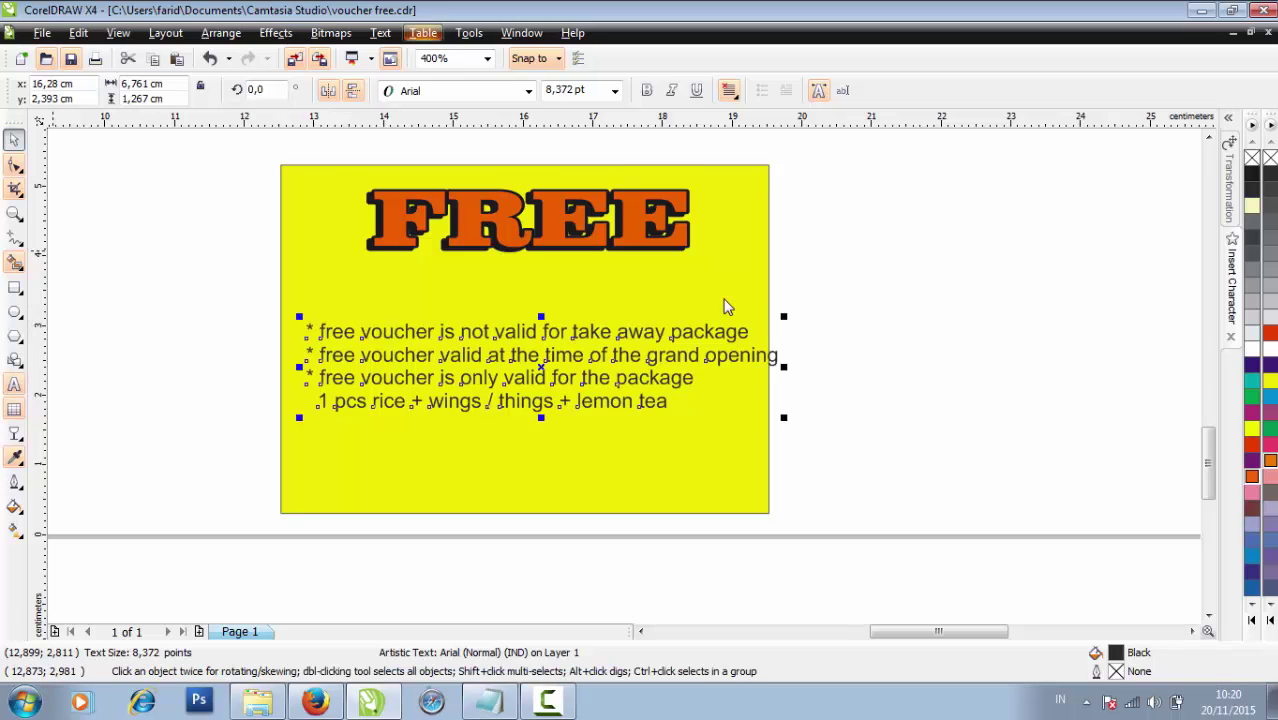
Nudge the terms text up to just below the "FREE" title and align it between the yellow rectangle's side edges
key(Left)
key(Left)
key(Left)
key(Left)
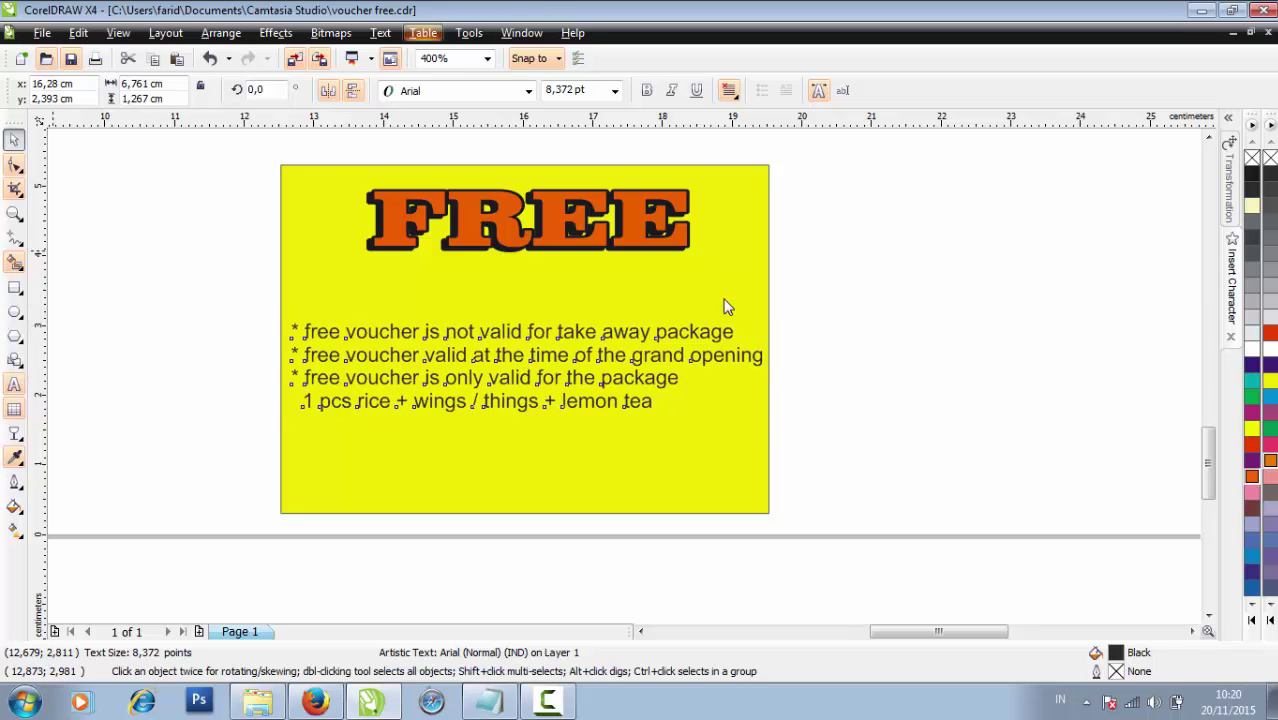
key(Up)
key(Up)
key(Up)
key(Up)
key(Up)
key(Up)
key(Up)
key(Up)
key(Up)
key(Up)
key(Up)
key(Up)
key(Up)
key(Up)
key(Up)
key(Up)
key(Up)
key(Up)
key(Up)
key(Up)
key(Up)
key(Up)
key(Up)
key(Up)
key(Up)
key(Up)
key(Up)
key(Up)
key(Up)
key(Up)
key(Up)
key(Up)
key(Up)
key(Up)
key(Up)
key(Up)
key(Up)
key(Up)
key(Up)
key(Up)
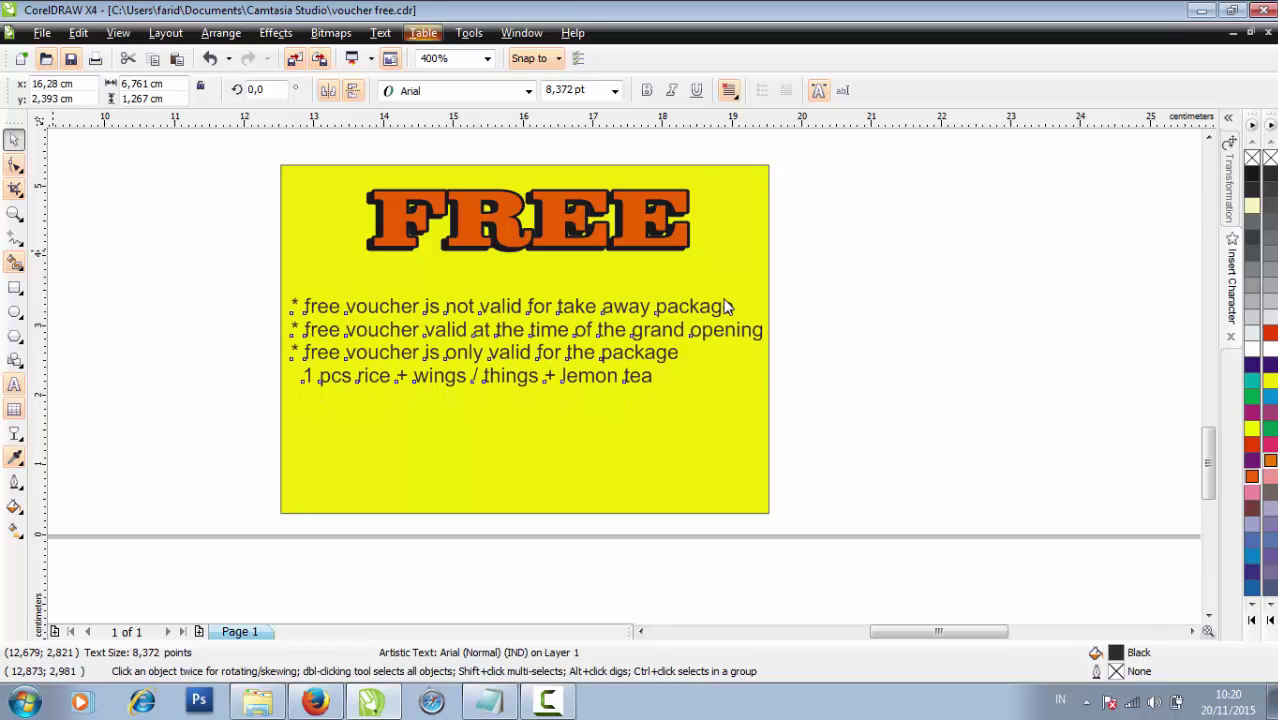
key(Right)
key(Right)
key(Right)
key(Right)
key(Right)
key(Right)
key(Right)
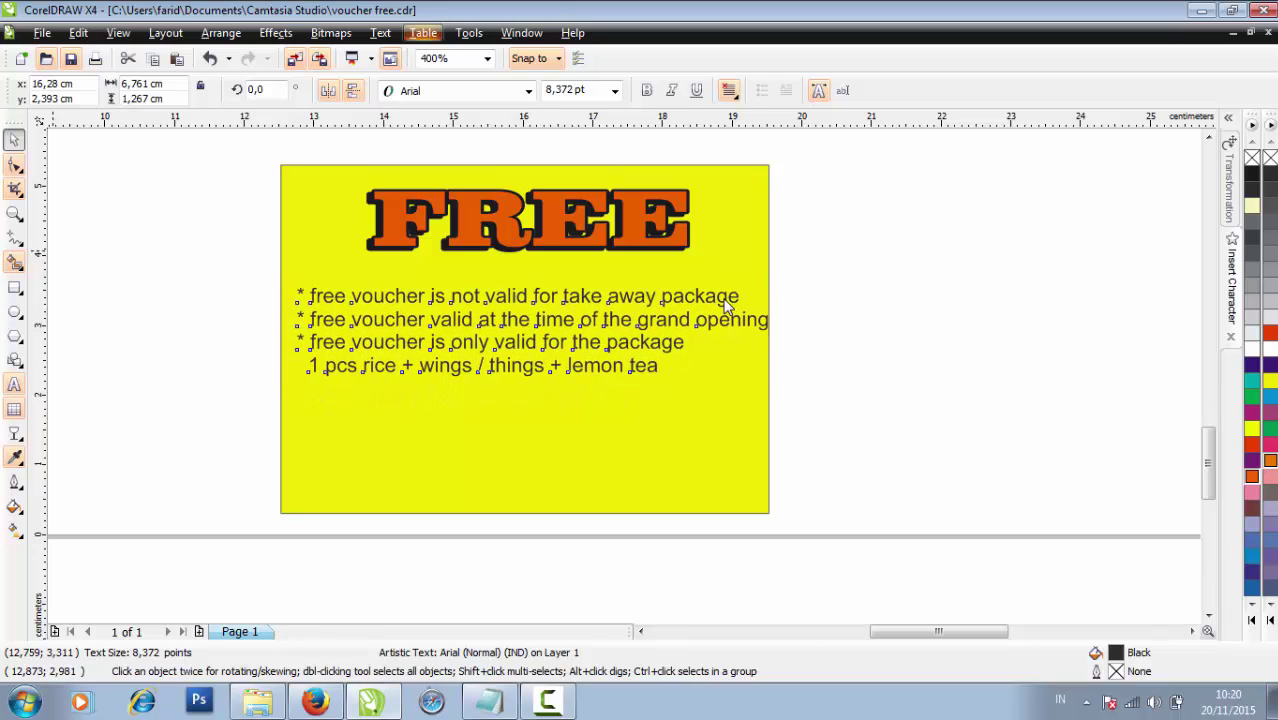
key(Up)
key(Up)
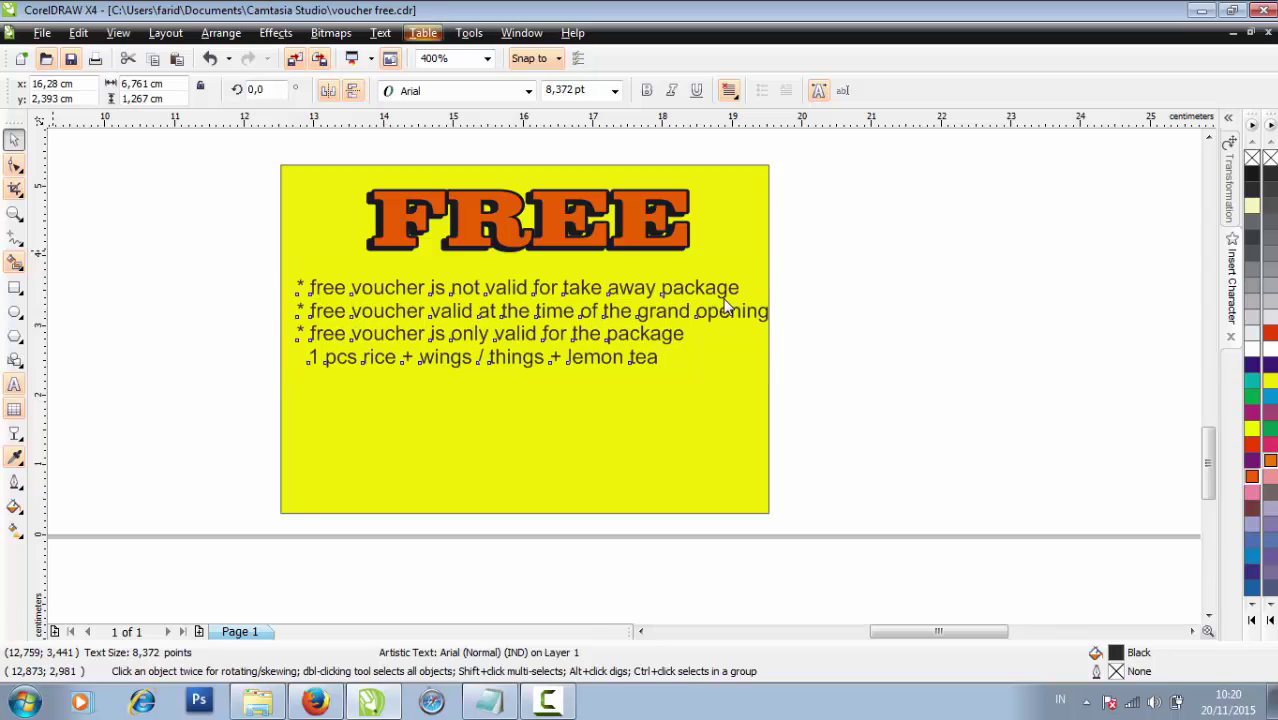
Change the fill of the "FREE" title on the yellow rectangle to white
key(Tab)
key(ctrl+z)
key(ctrl+z)
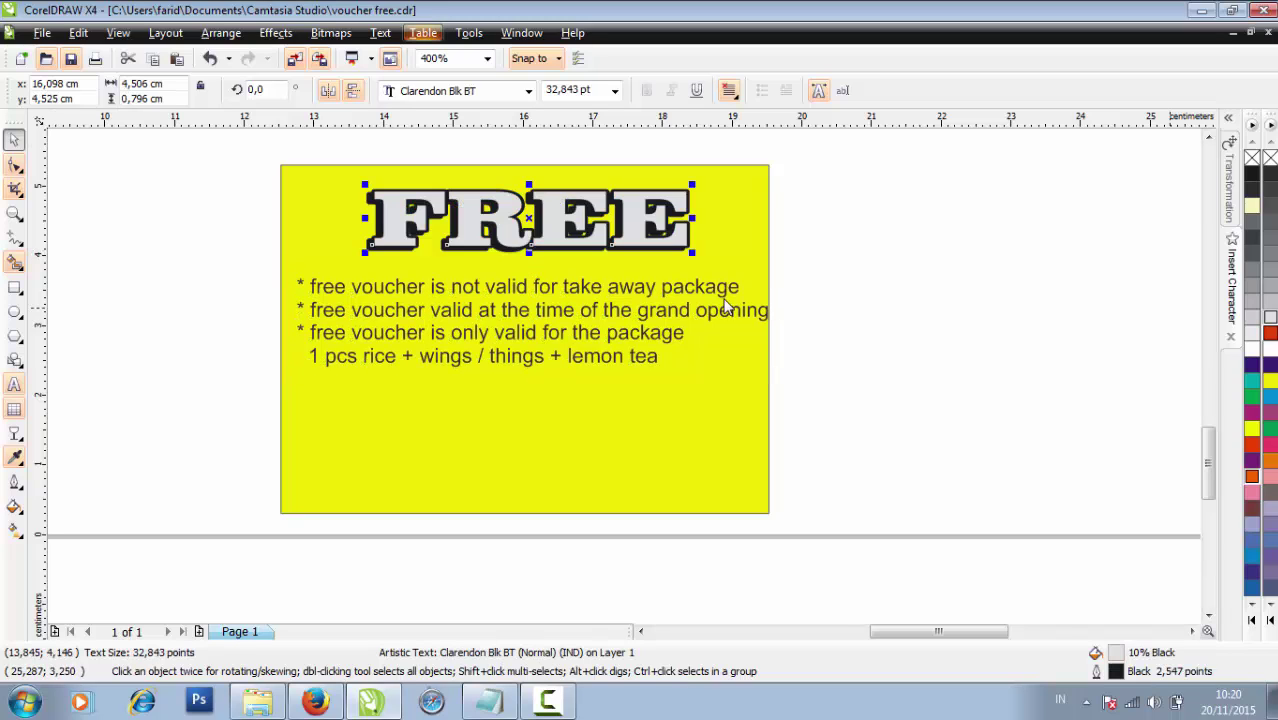
click(1270, 349)
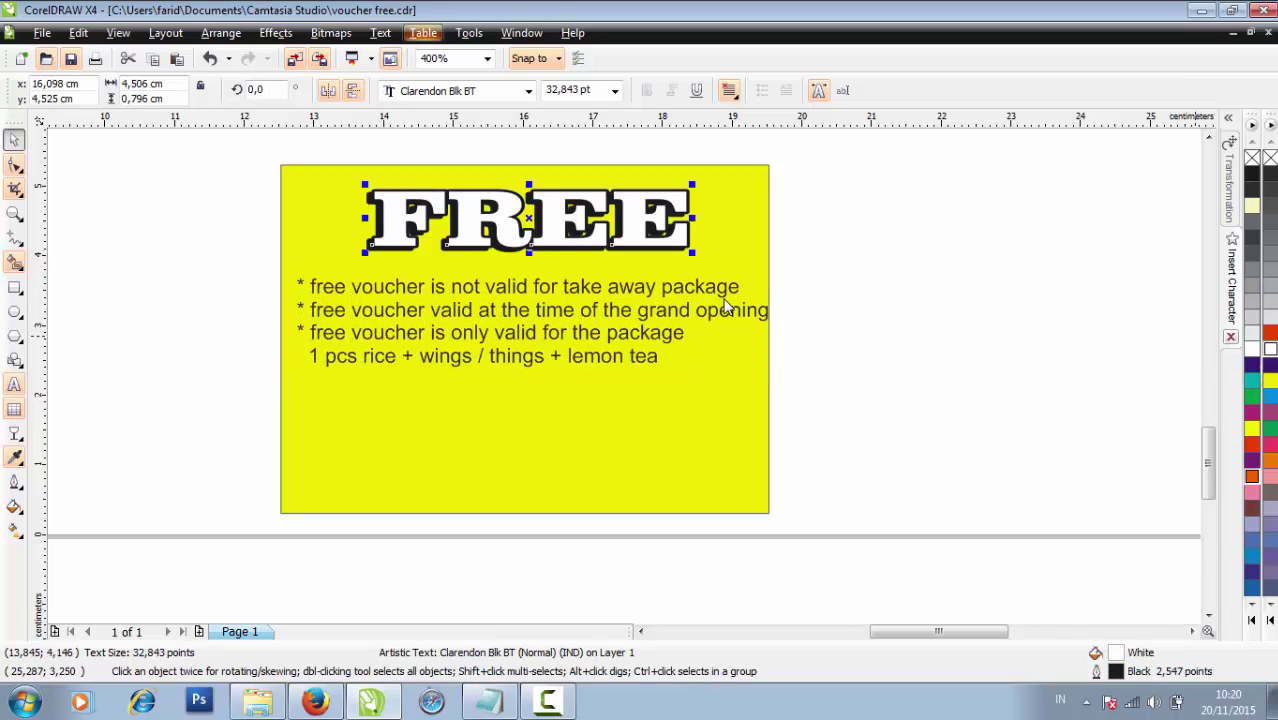
key(Escape)
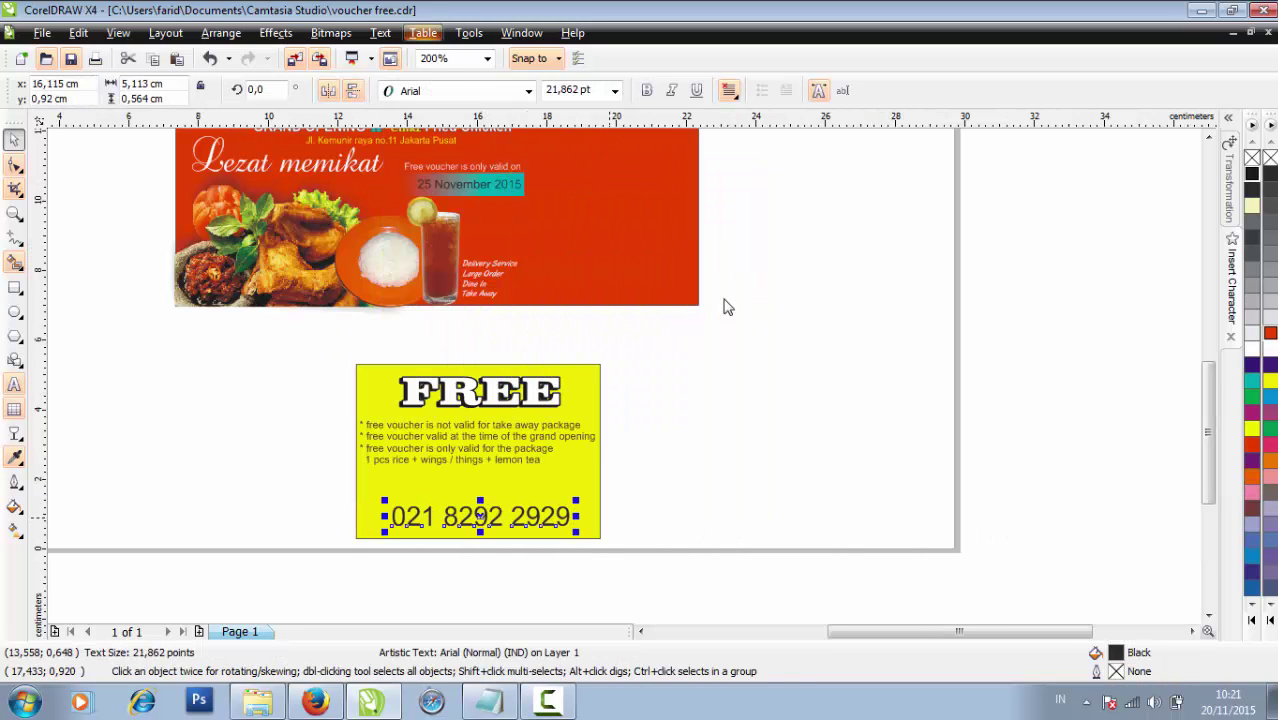
Center the phone number text horizontally on the yellow rectangle
shift+click(592, 515)
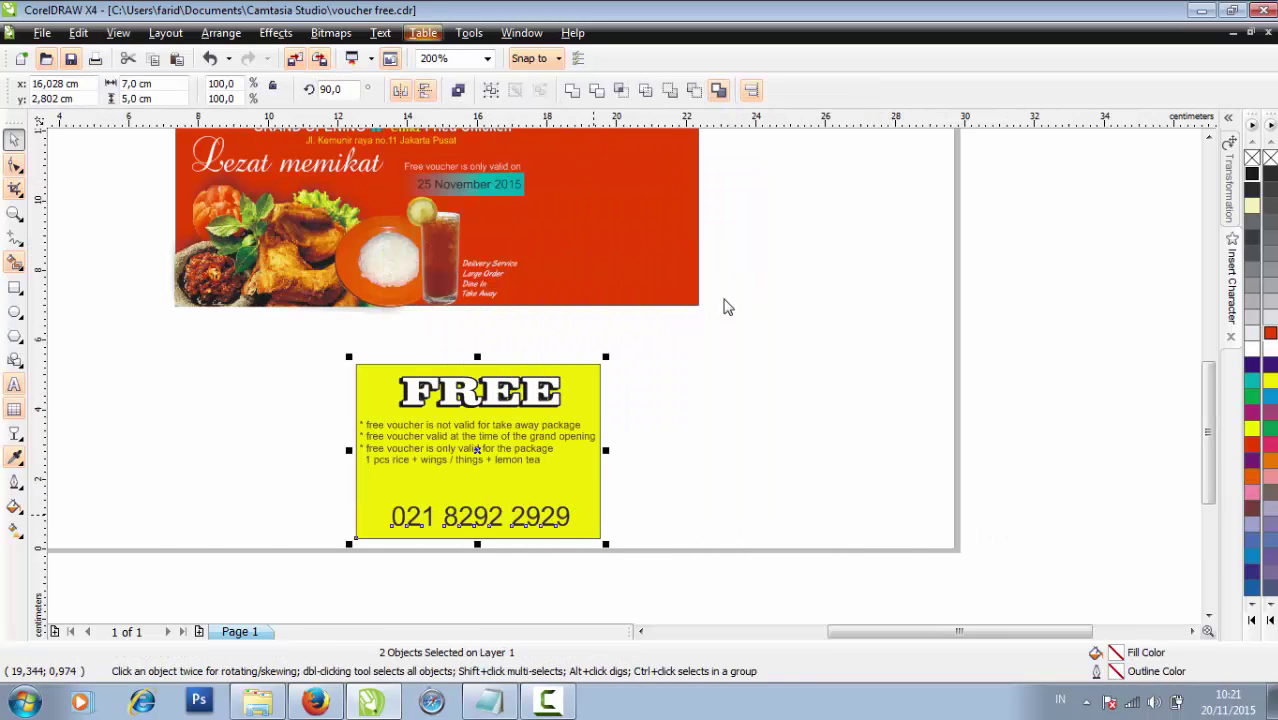
key(c)
click(692, 508)
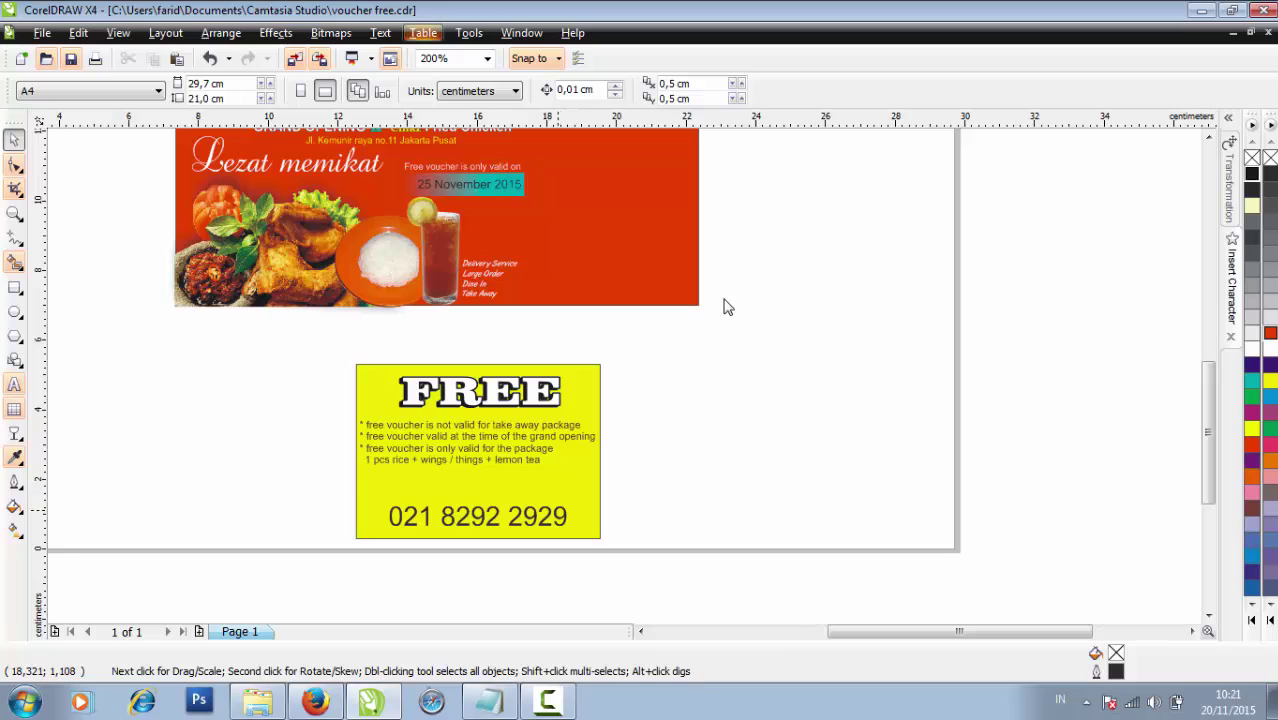
Add the artistic text "Customer Service" in 24 pt Arial between the terms and the phone number
click(558, 510)
scroll(558, 510, up, 1)
click(14, 385)
click(366, 347)
text(C)
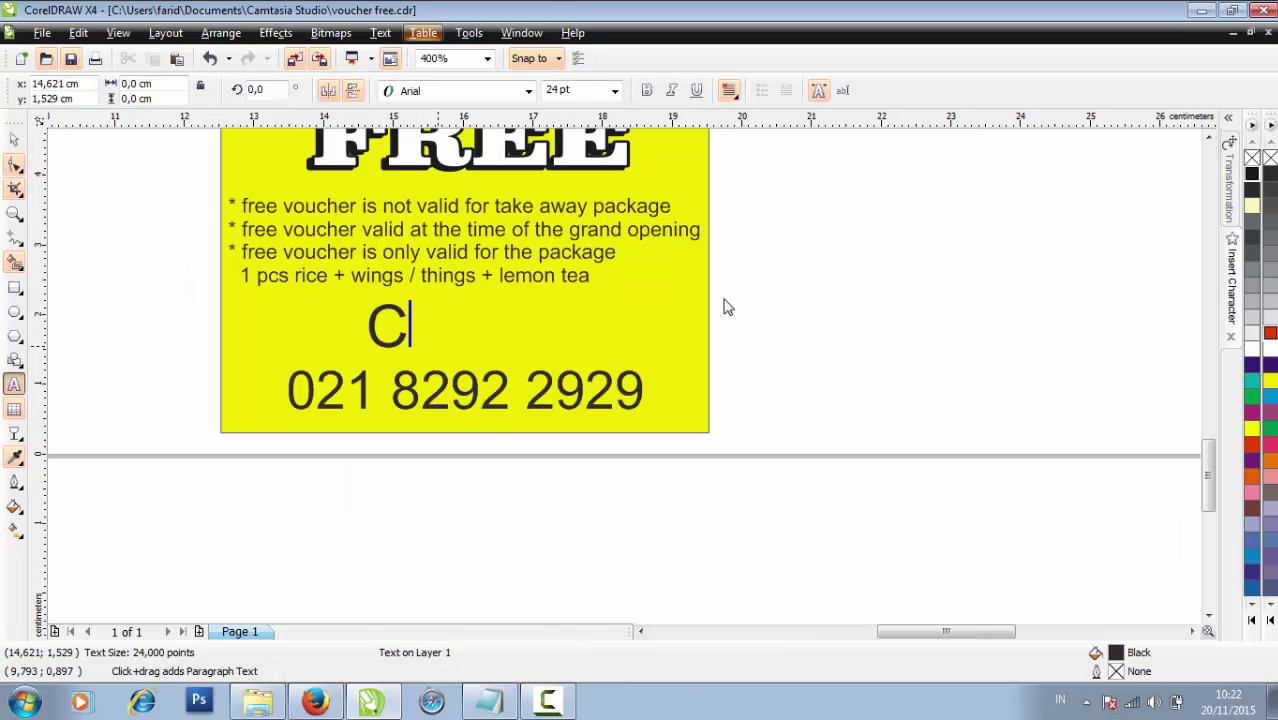
text(ustomer)
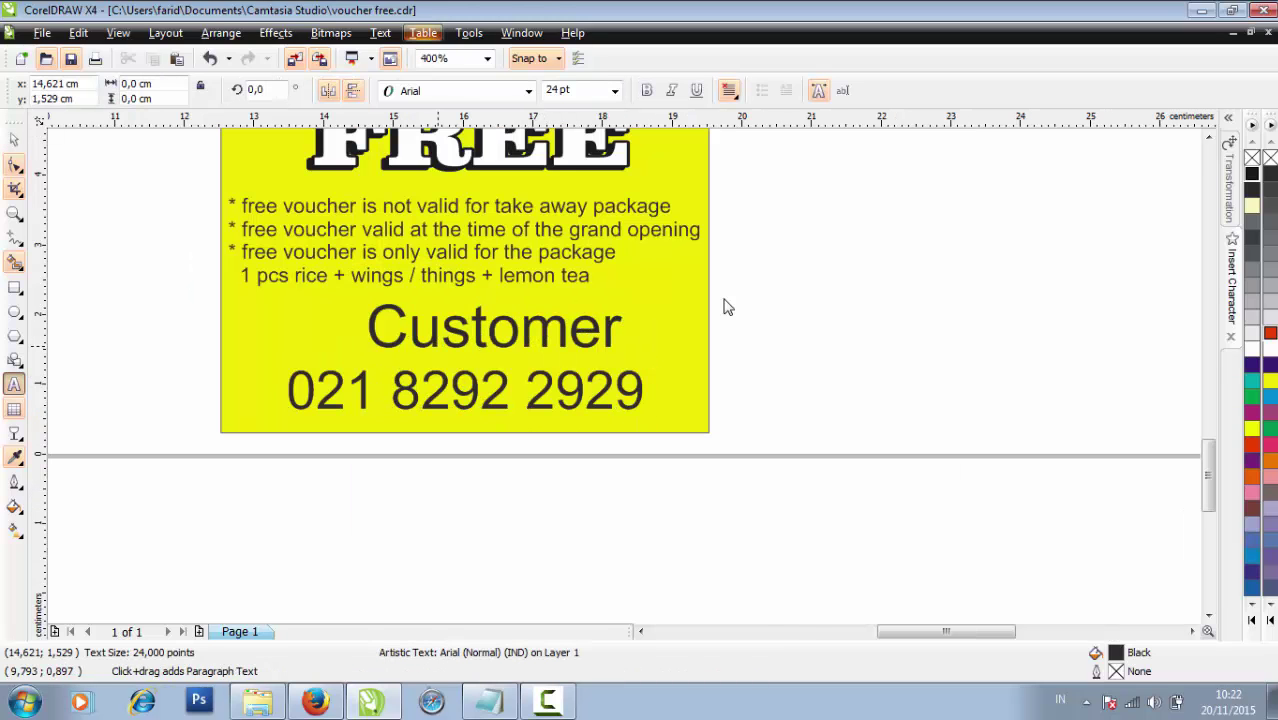
text( Service)
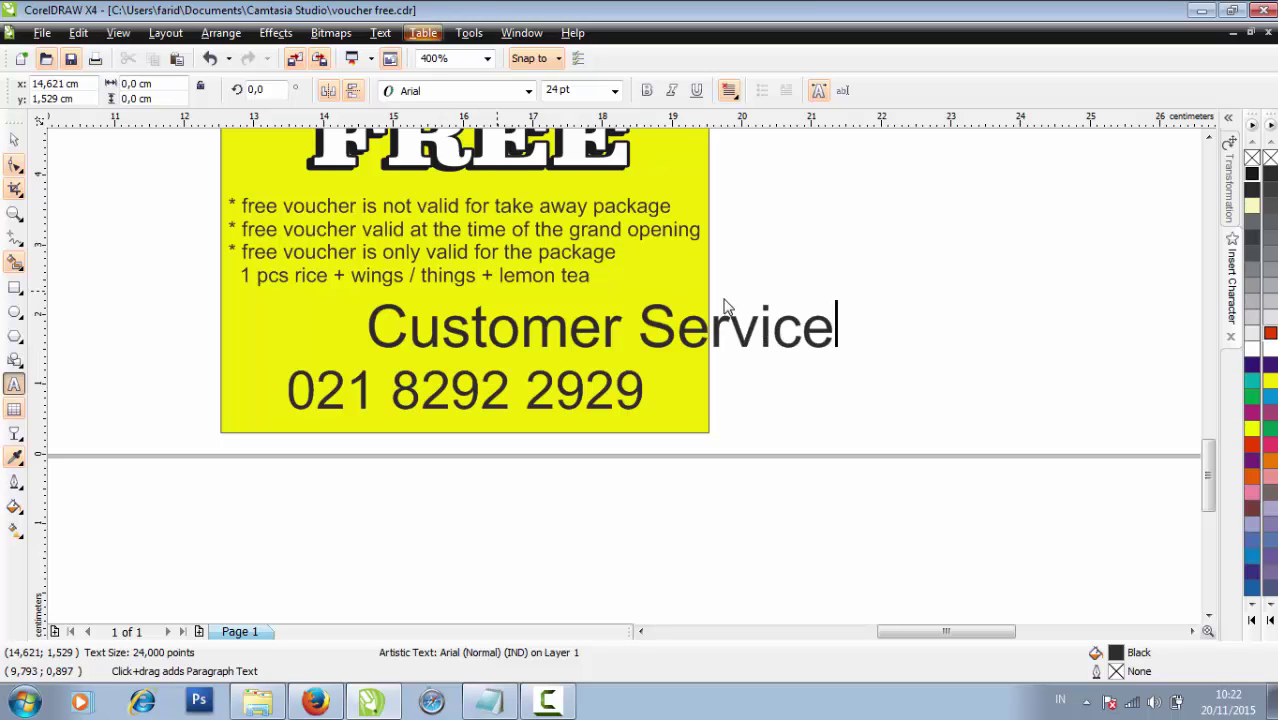
key(ctrl+space)
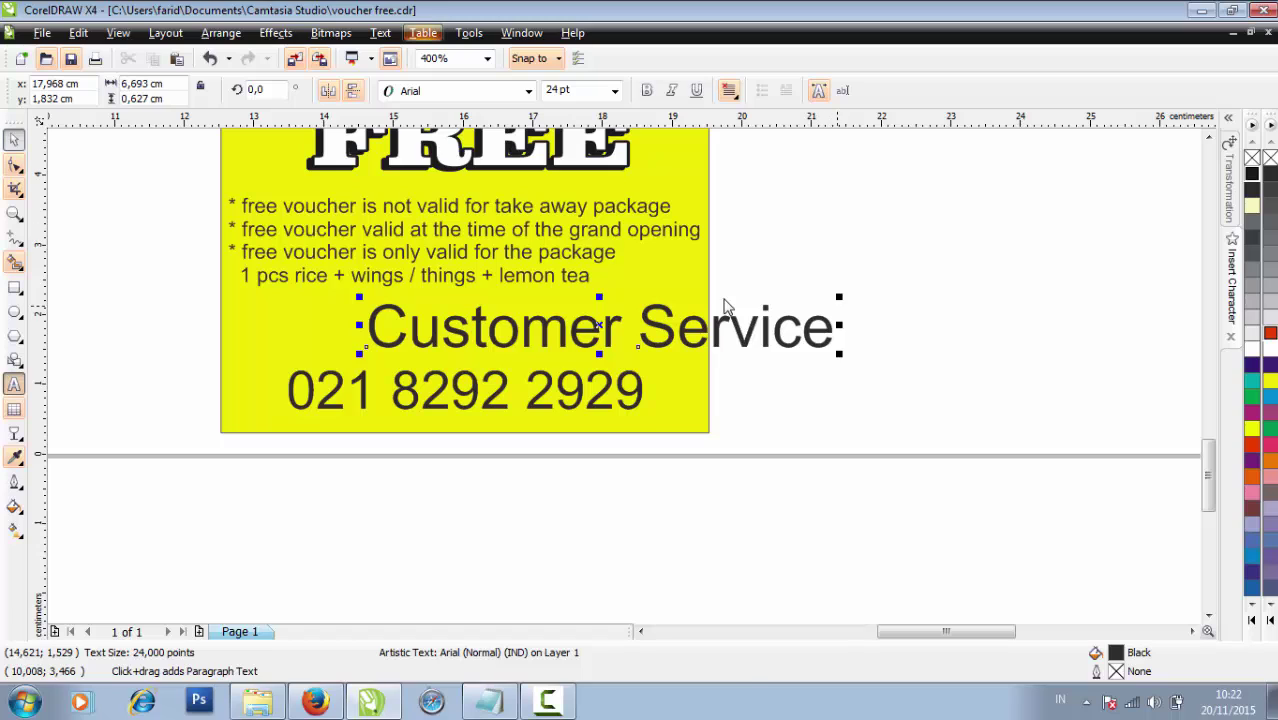
Scale the "Customer Service" text down to about 11.2 pt above the phone number and make the phone number bold
drag(839, 297, 525, 341)
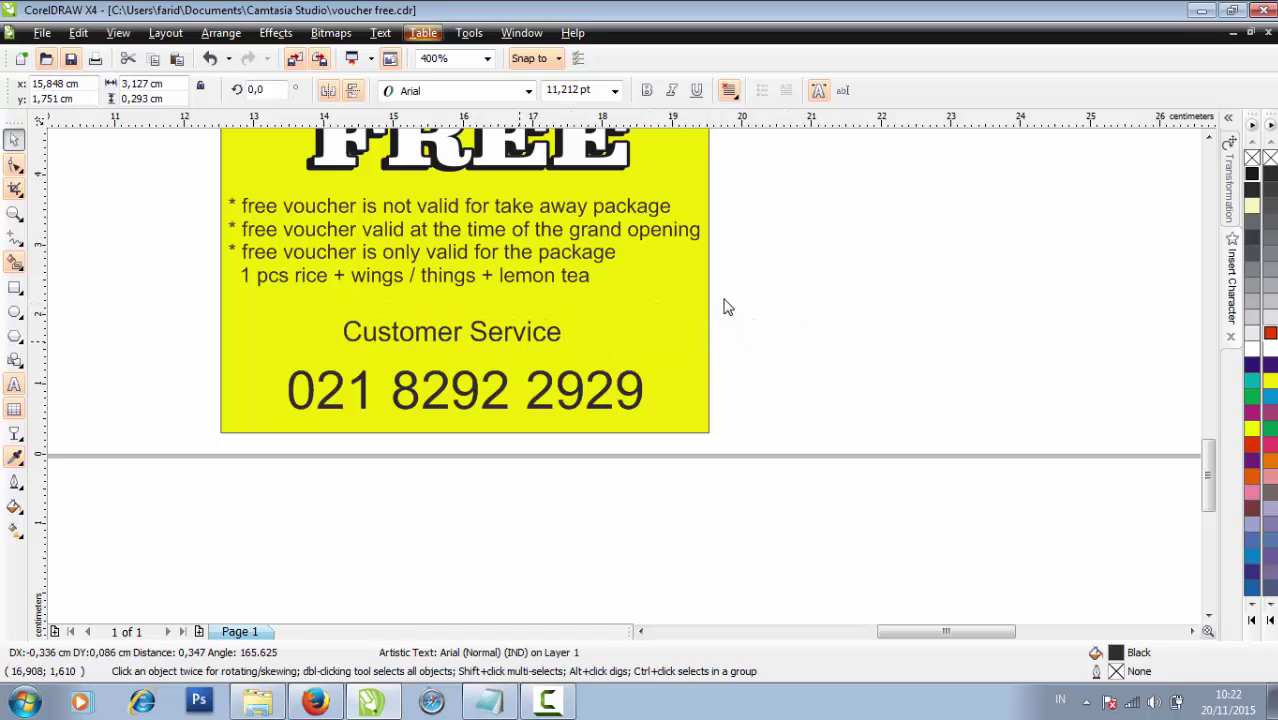
key(Tab)
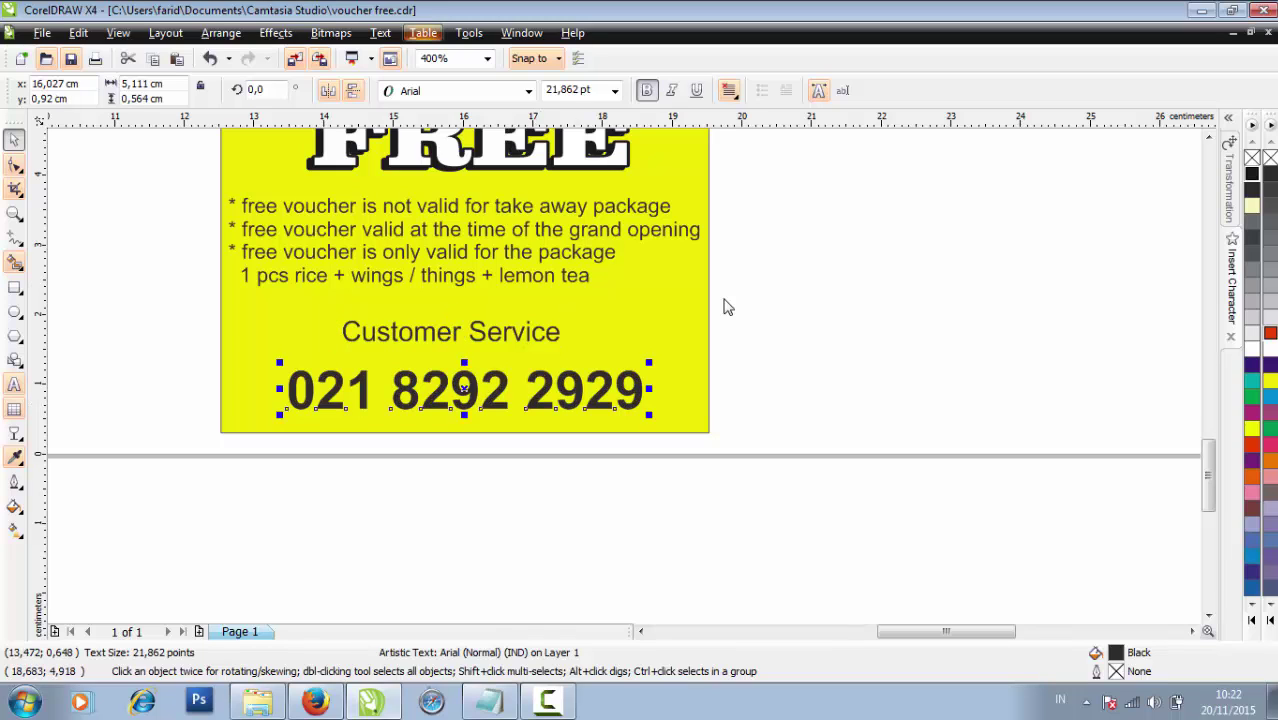
click(727, 306)
click(627, 386)
key(Escape)
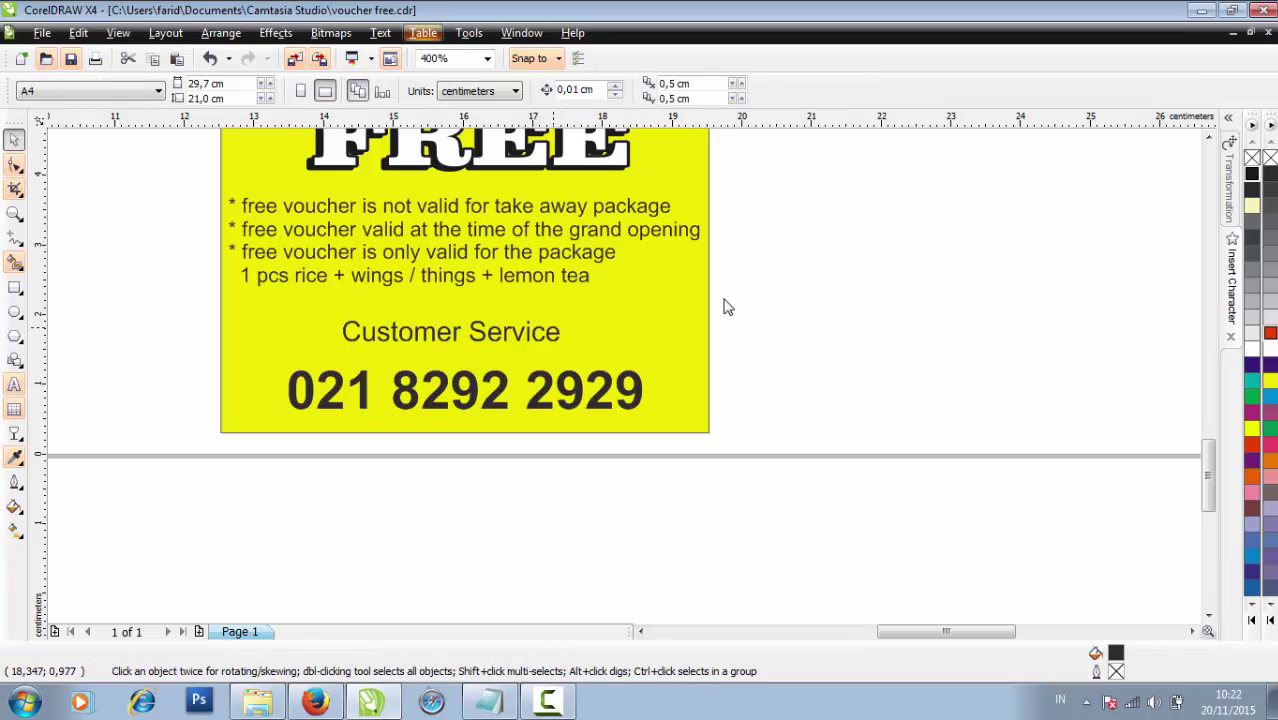
Fill the "Customer Service" text with red and make it bold
key(shift+Tab)
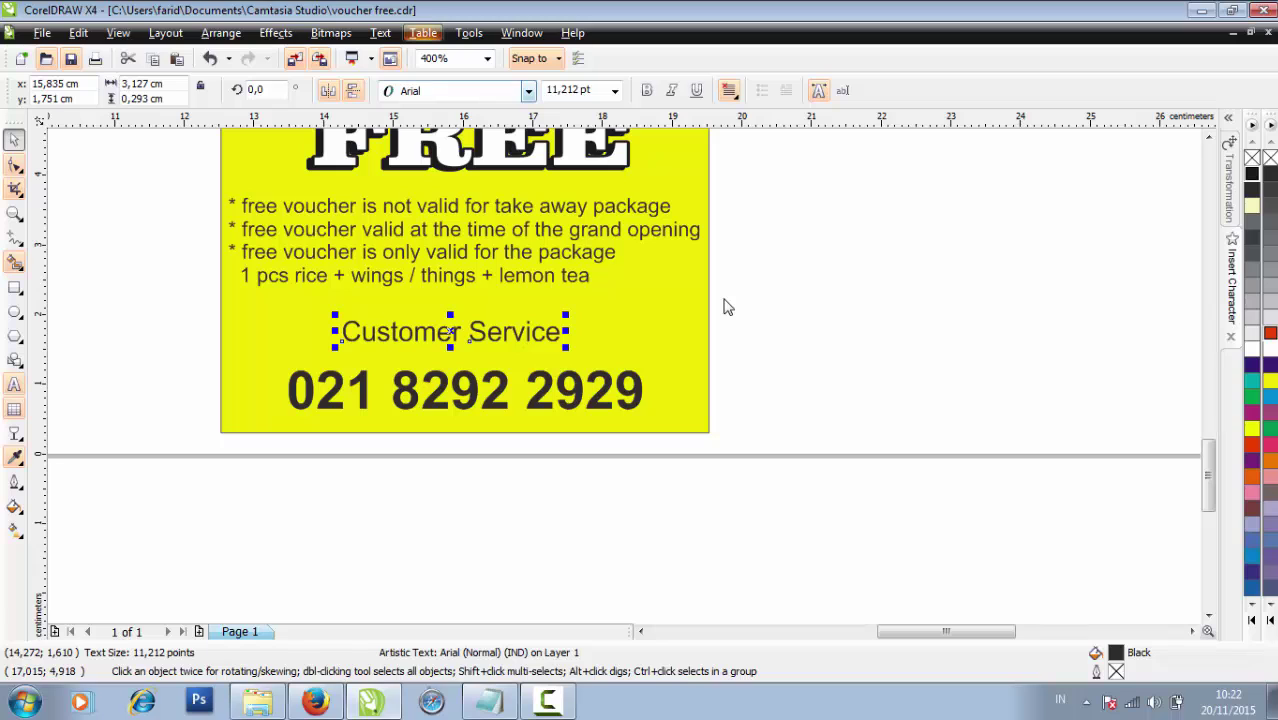
click(1270, 333)
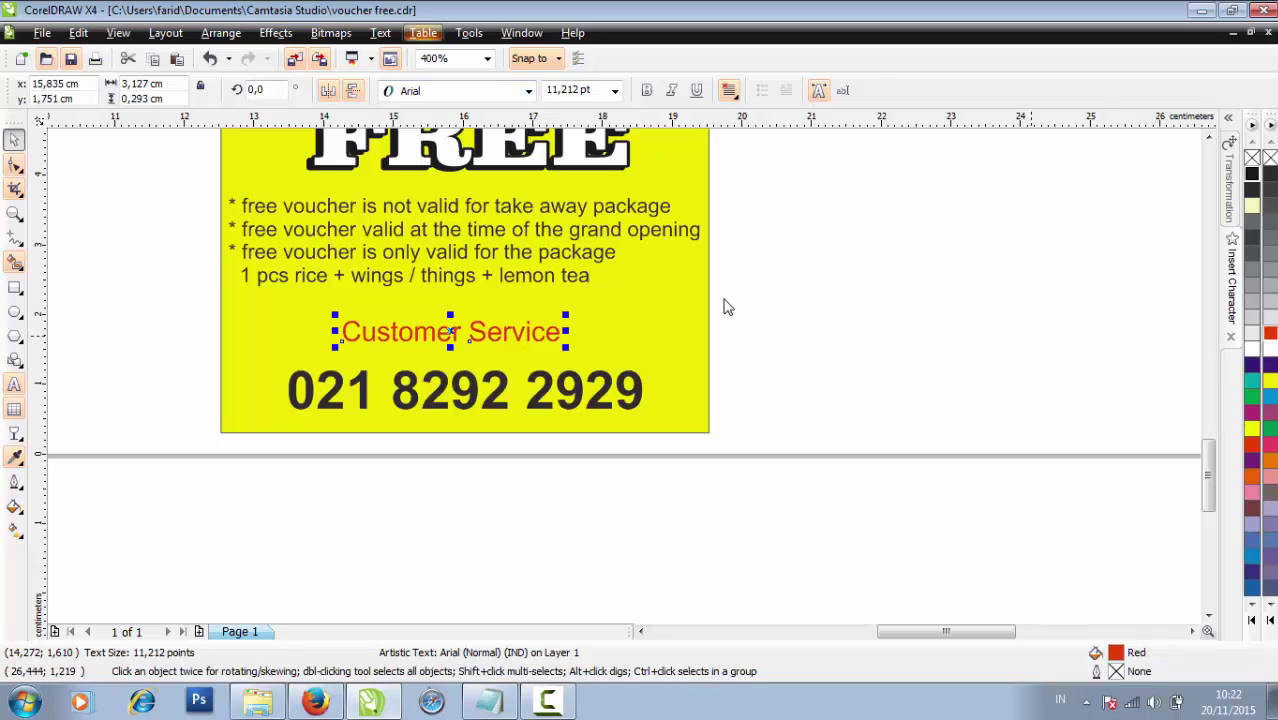
click(1032, 335)
key(shift+Tab)
click(646, 90)
click(871, 243)
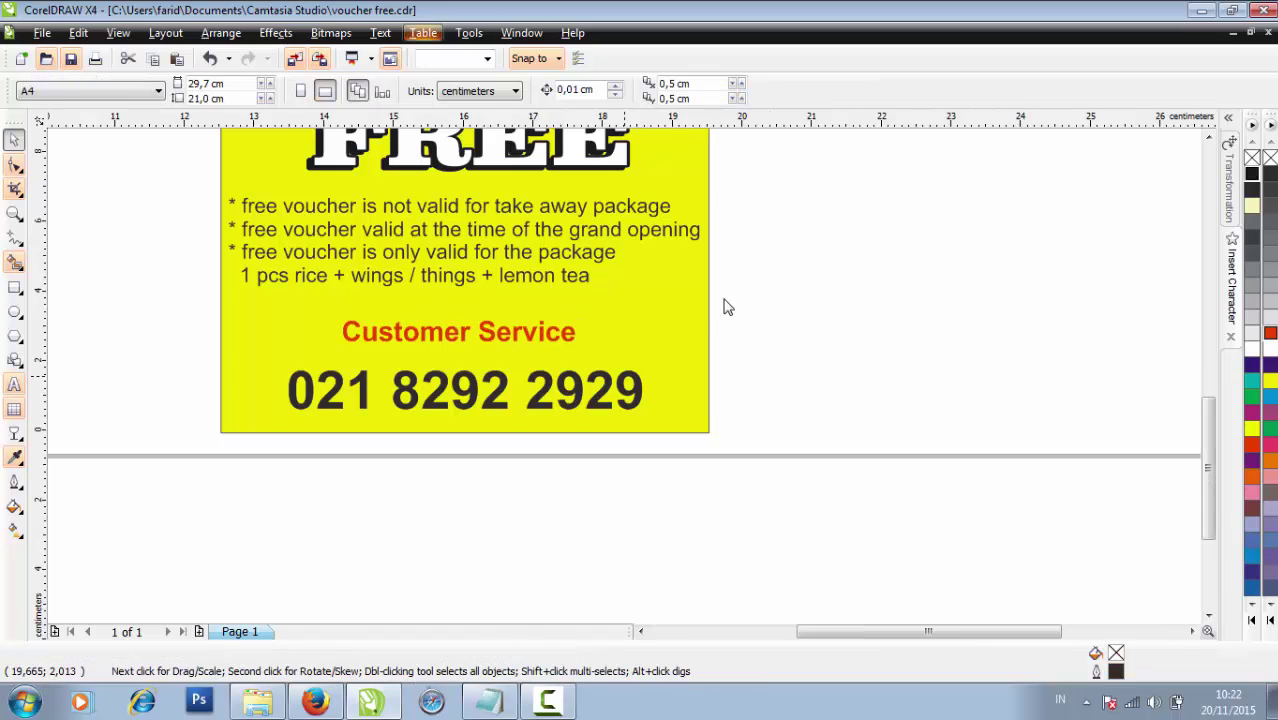
Change the fill of the phone number on the yellow rectangle to blue
scroll(488, 346, down, 1)
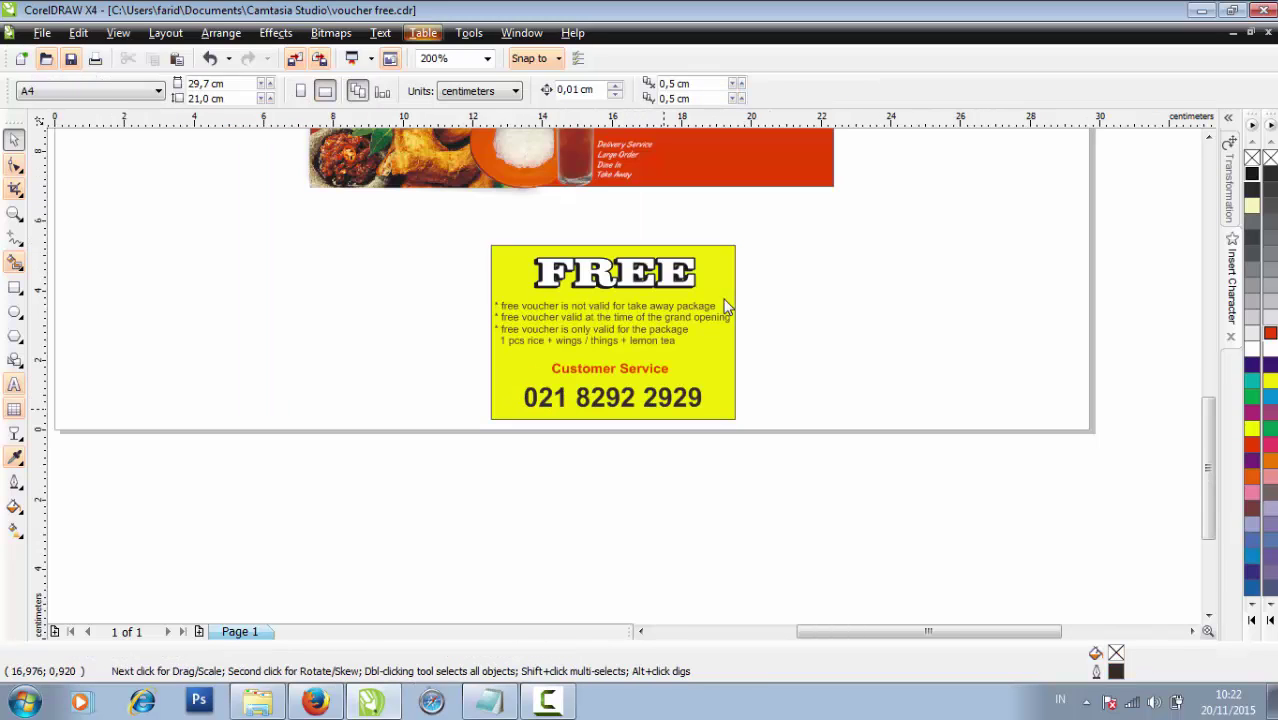
key(Tab)
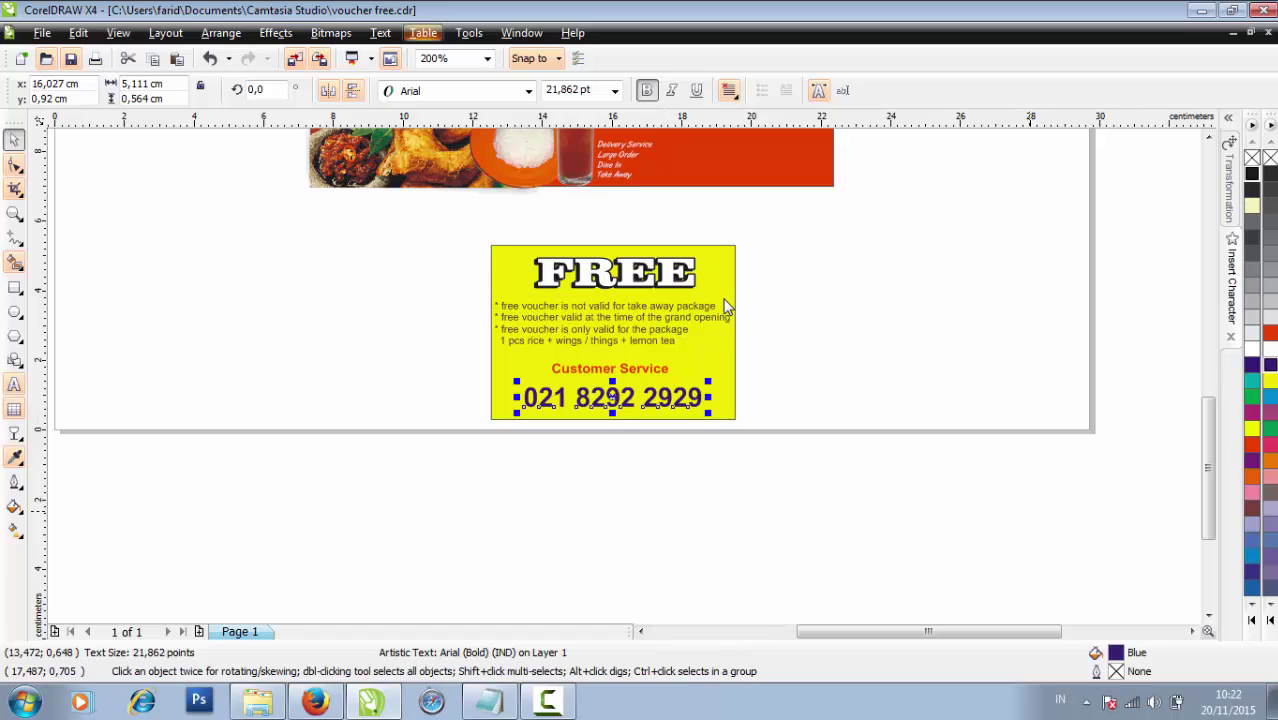
click(727, 307)
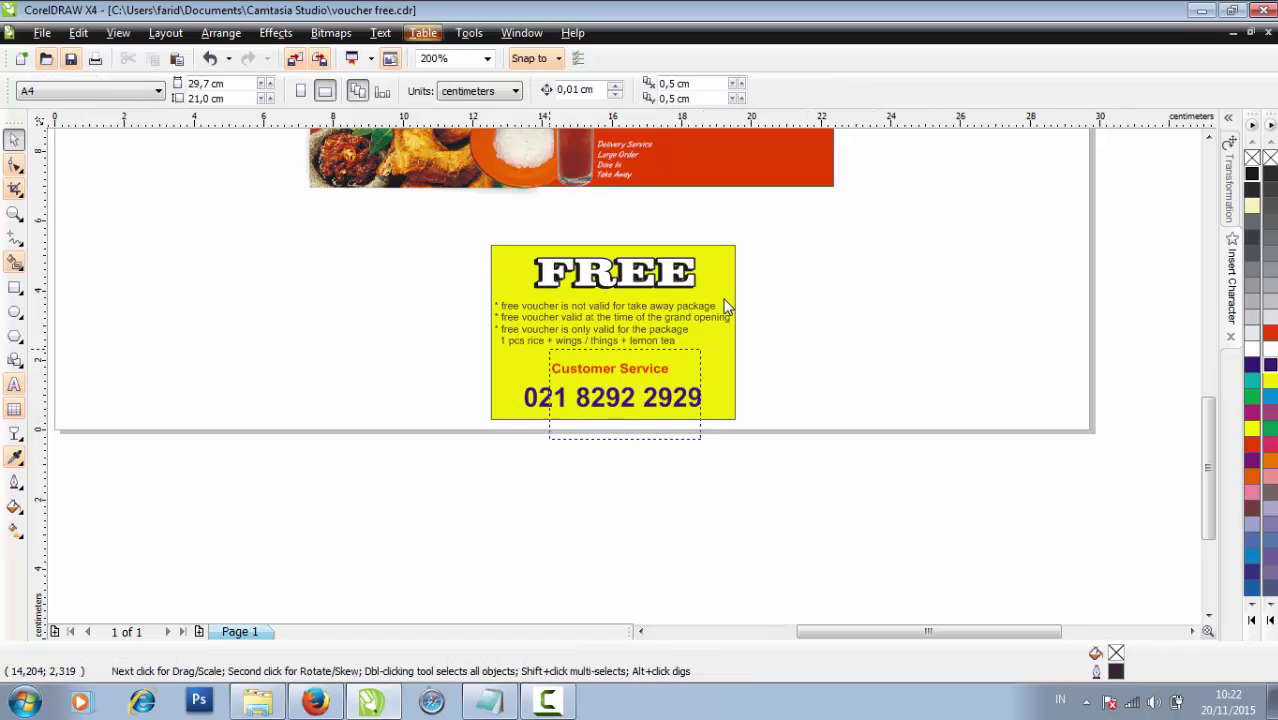
Center "Customer Service" horizontally over the phone number and align both texts with the middle of the yellow rectangle
key(Tab)
shift+click(668, 399)
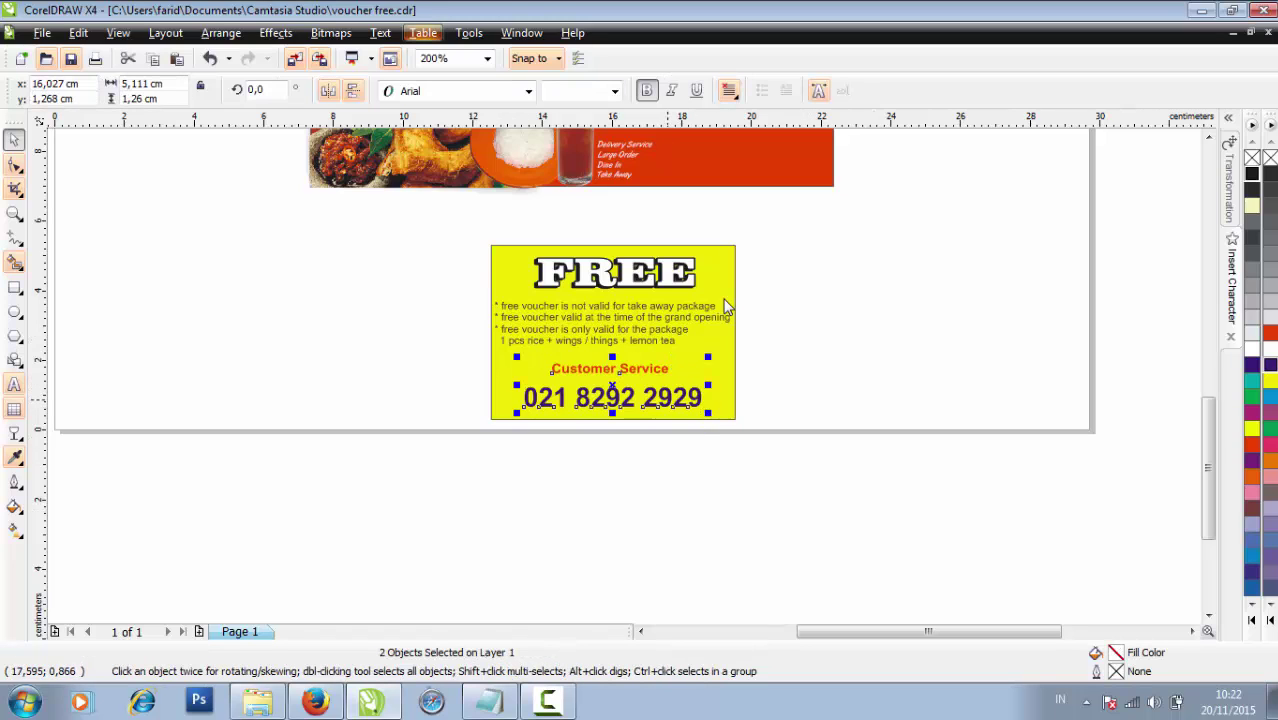
key(c)
click(757, 394)
click(682, 395)
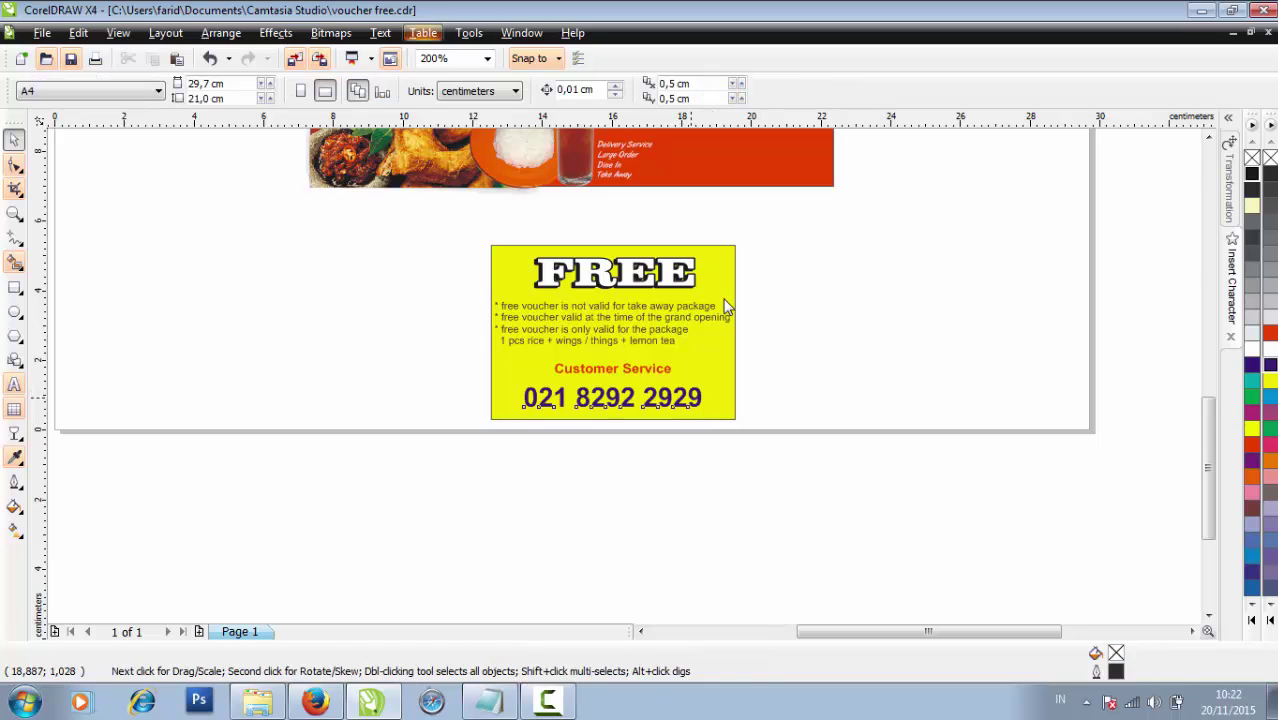
shift+click(729, 385)
click(699, 452)
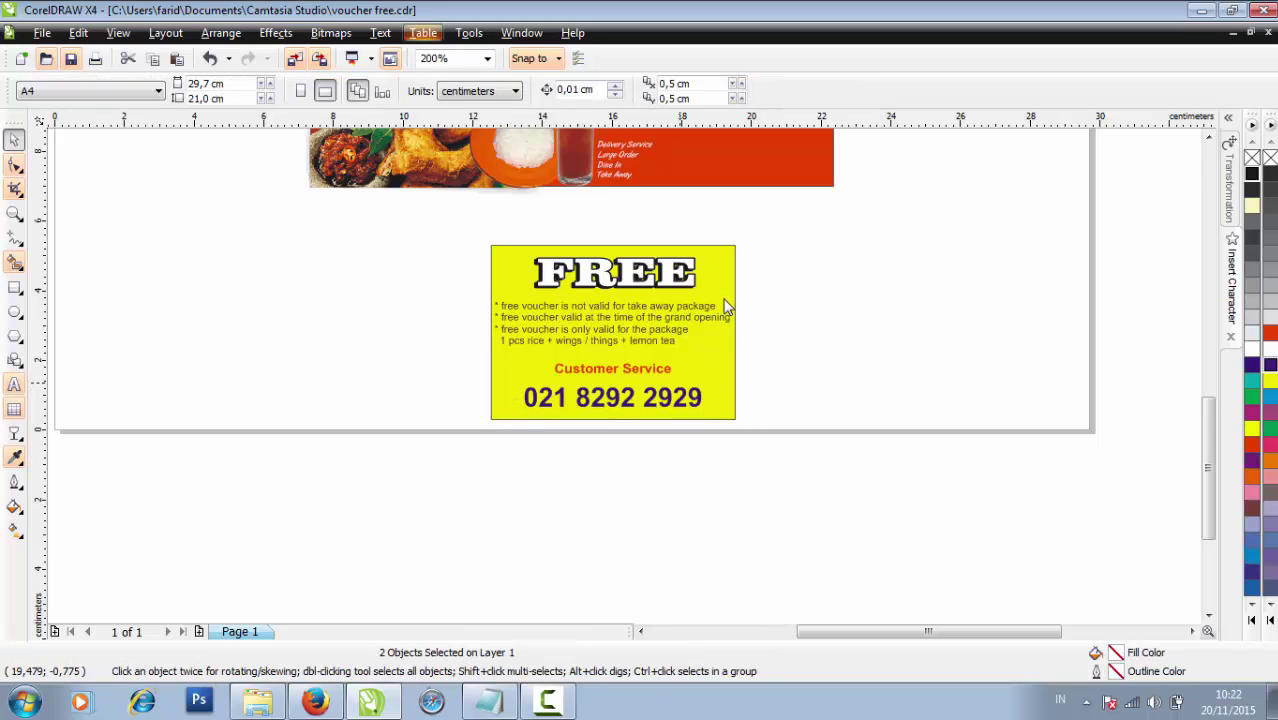
click(668, 368)
shift+click(734, 377)
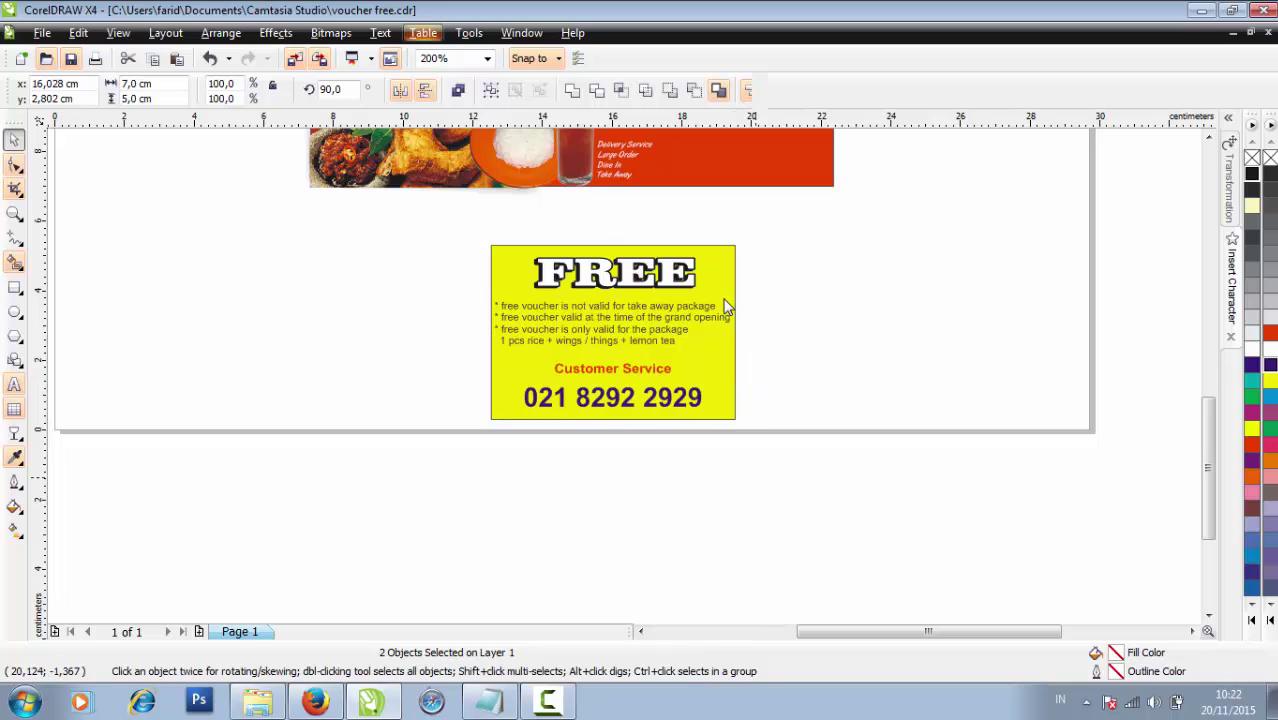
key(Escape)
Stretch the "FREE" title with its shadow copy downward to a height of 1.0 cm
drag(526, 217, 717, 300)
scroll(717, 301, up, 1)
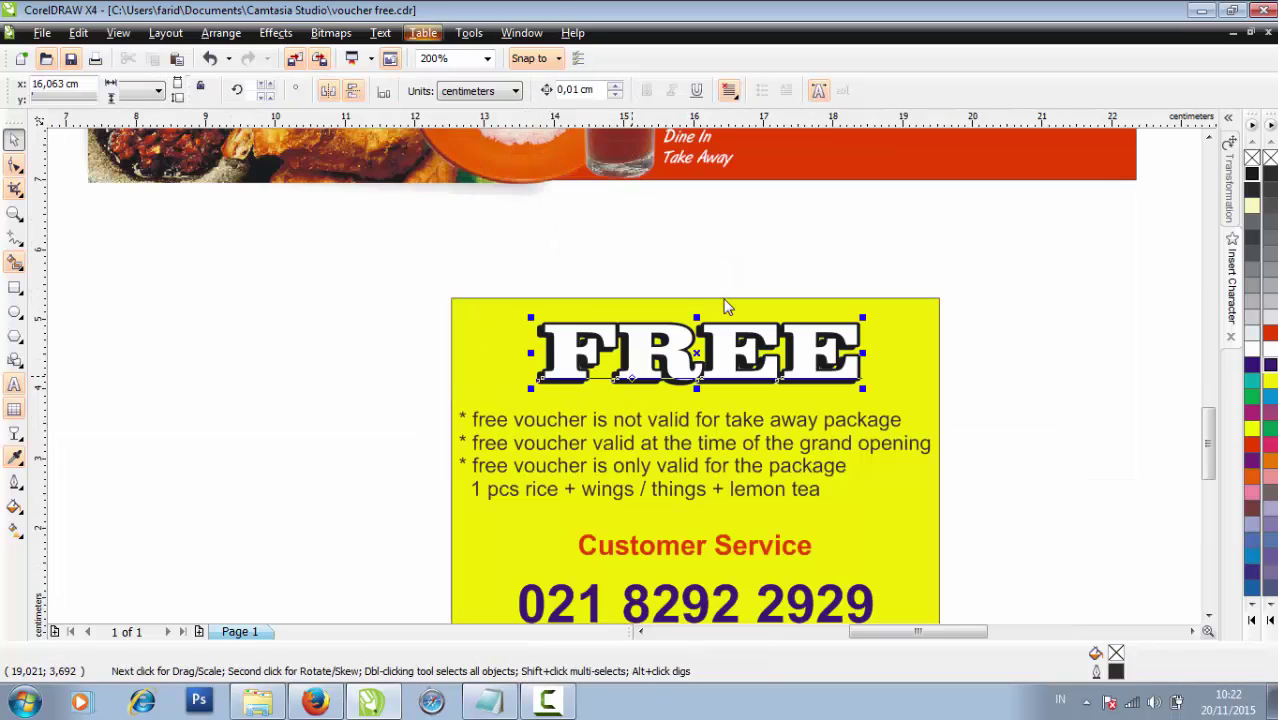
drag(695, 387, 695, 394)
drag(727, 308, 727, 308)
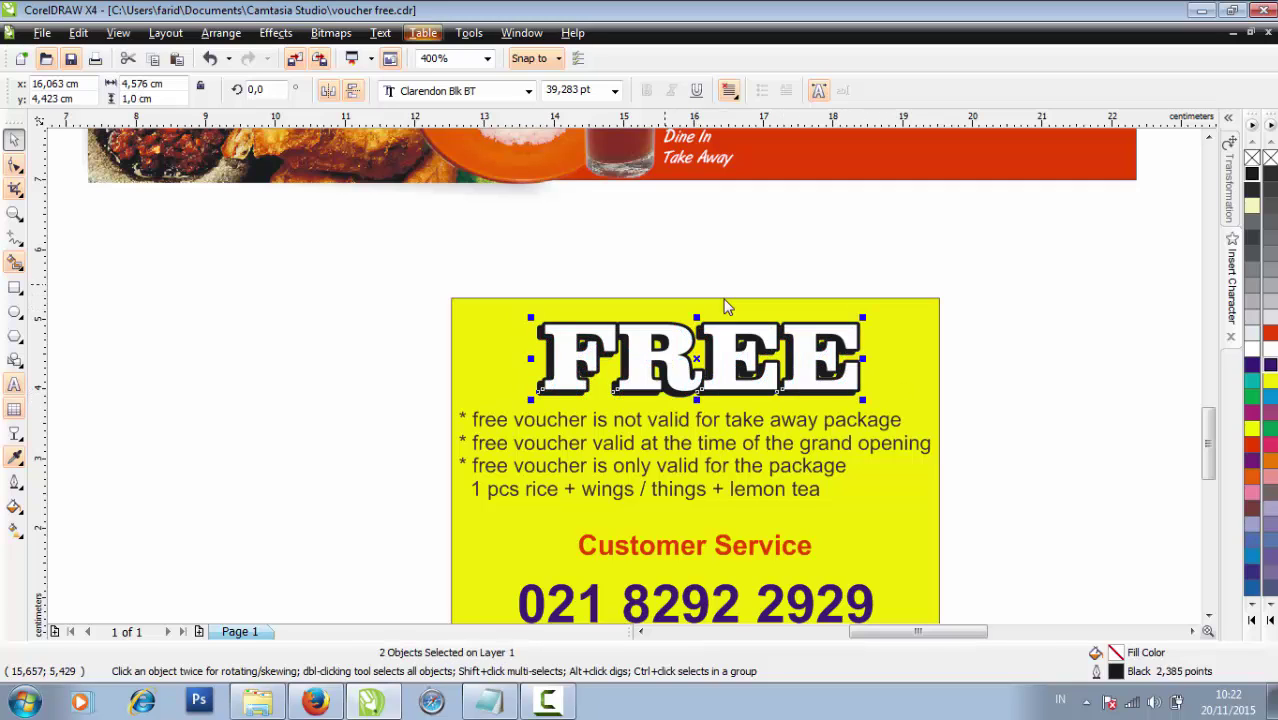
Center the stretched "FREE" title horizontally on the yellow rectangle
drag(525, 257, 913, 425)
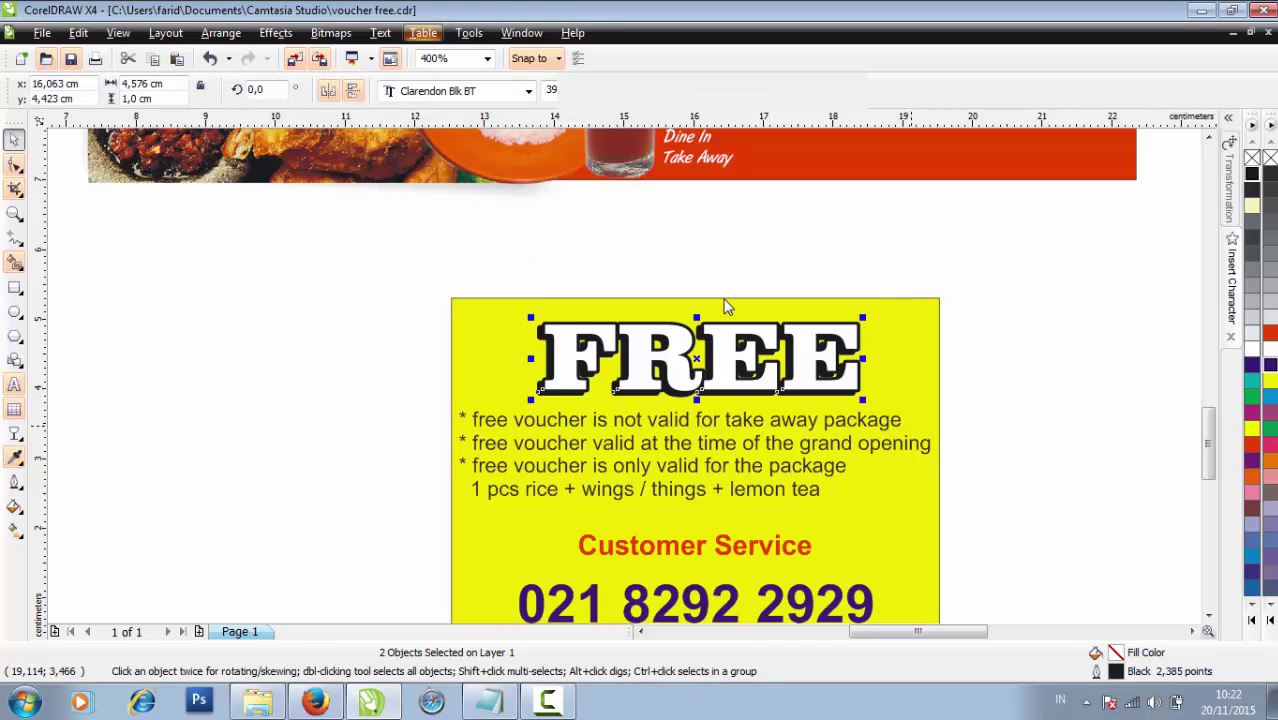
shift+click(914, 400)
key(c)
click(1046, 426)
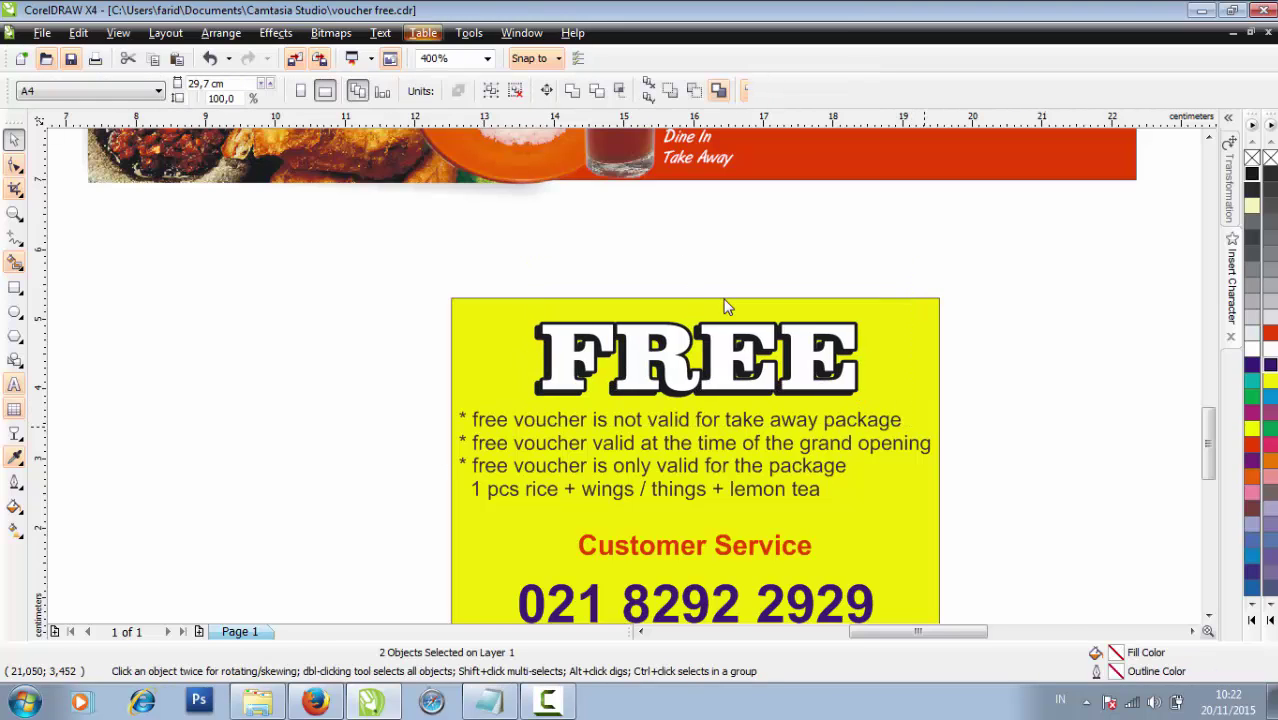
Try rotating the yellow rectangle with all its texts a quarter turn clockwise and undo the rotation
scroll(724, 305, down, 2)
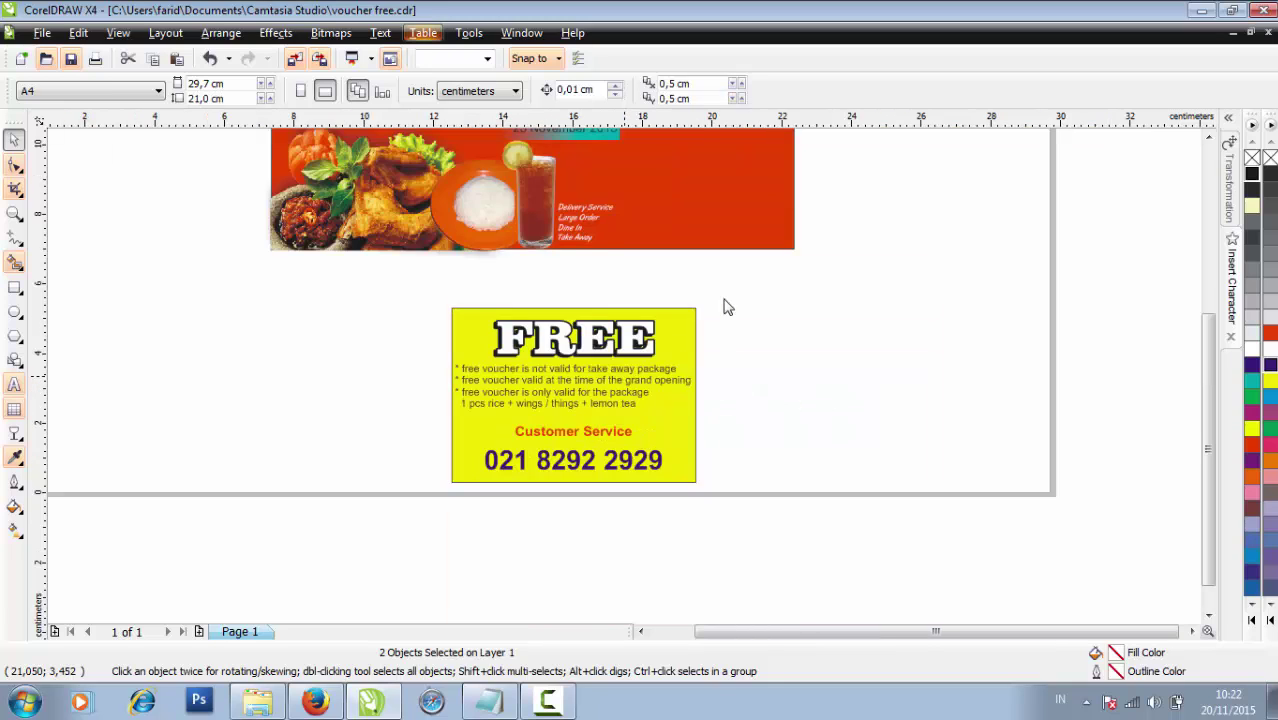
scroll(727, 307, up, 1)
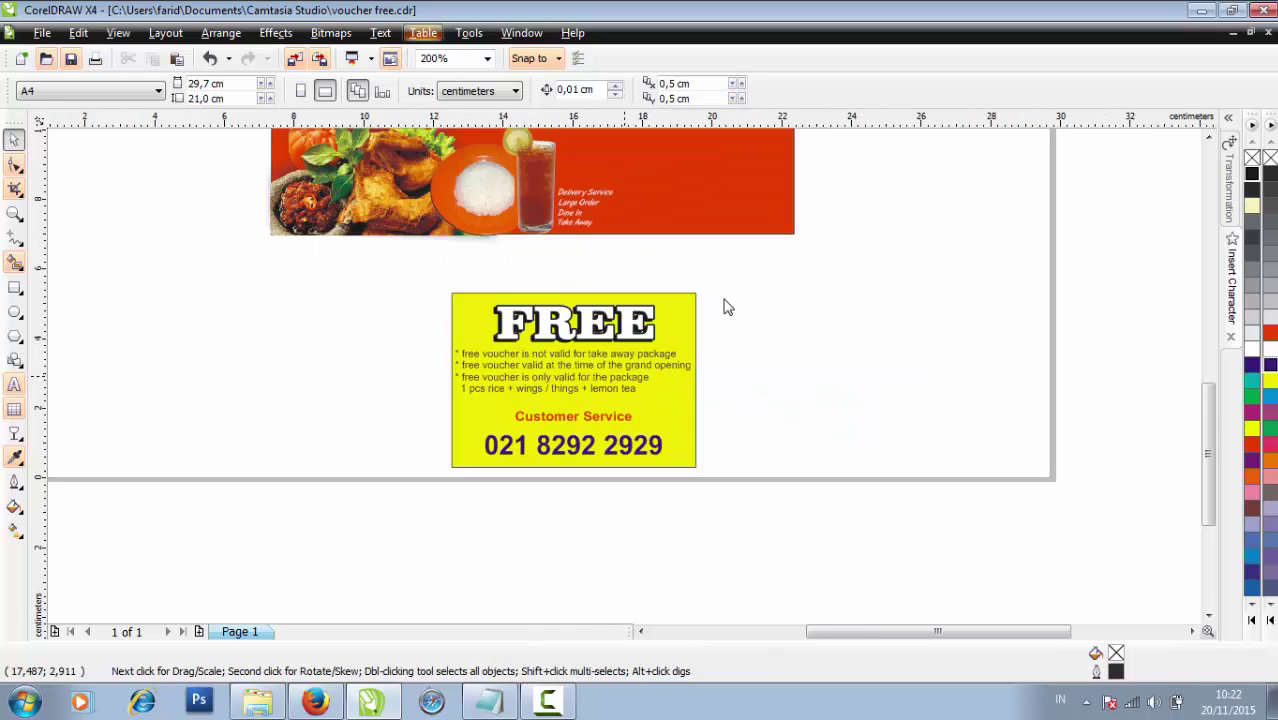
scroll(727, 307, up, 1)
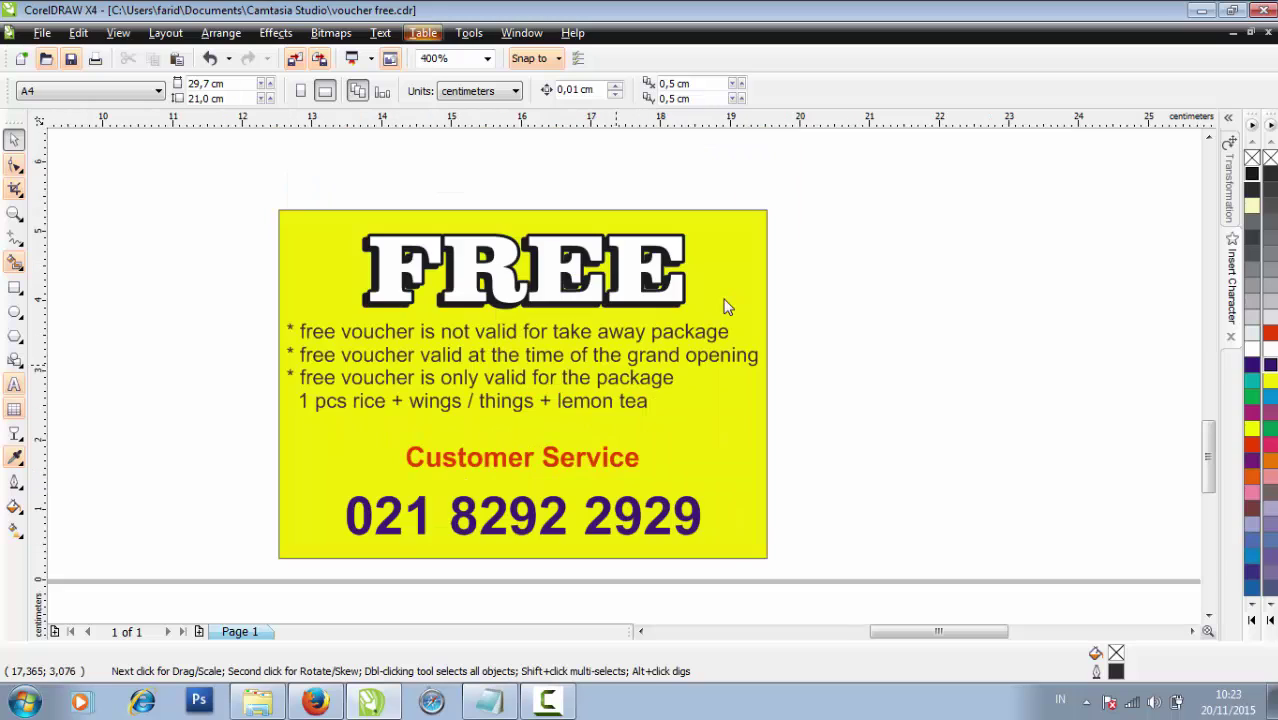
click(727, 307)
scroll(727, 307, down, 1)
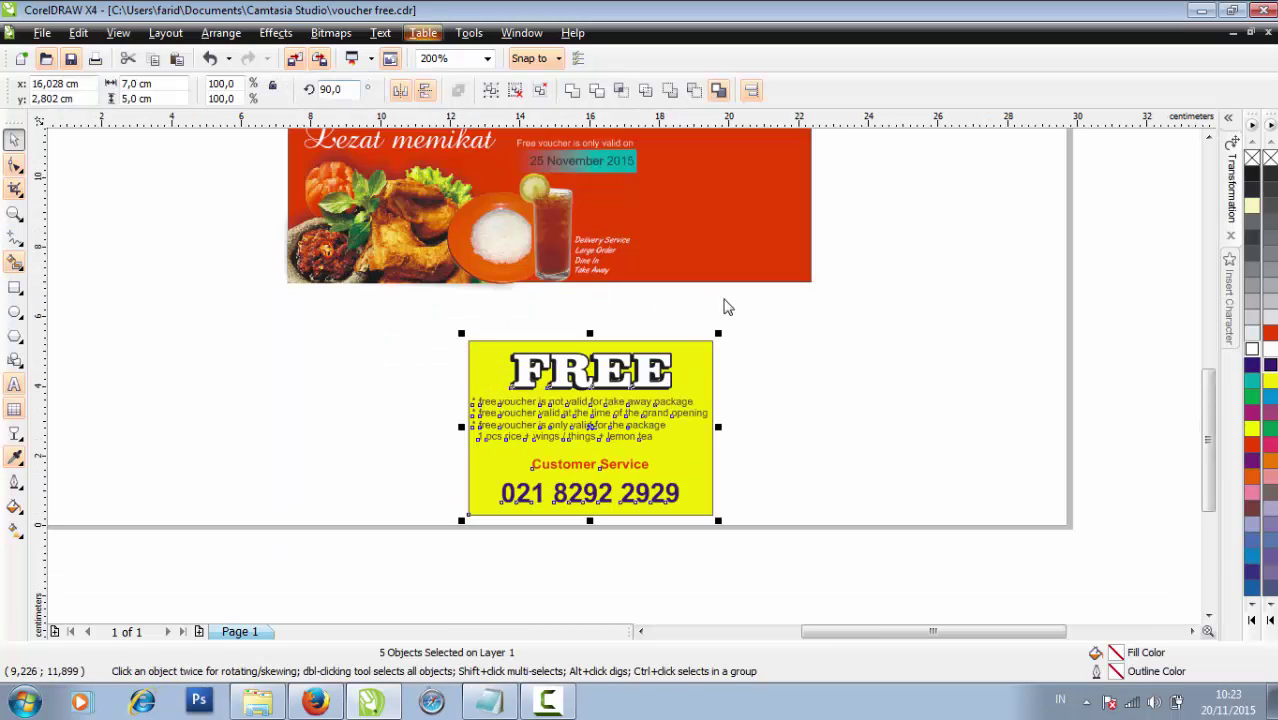
key(Return)
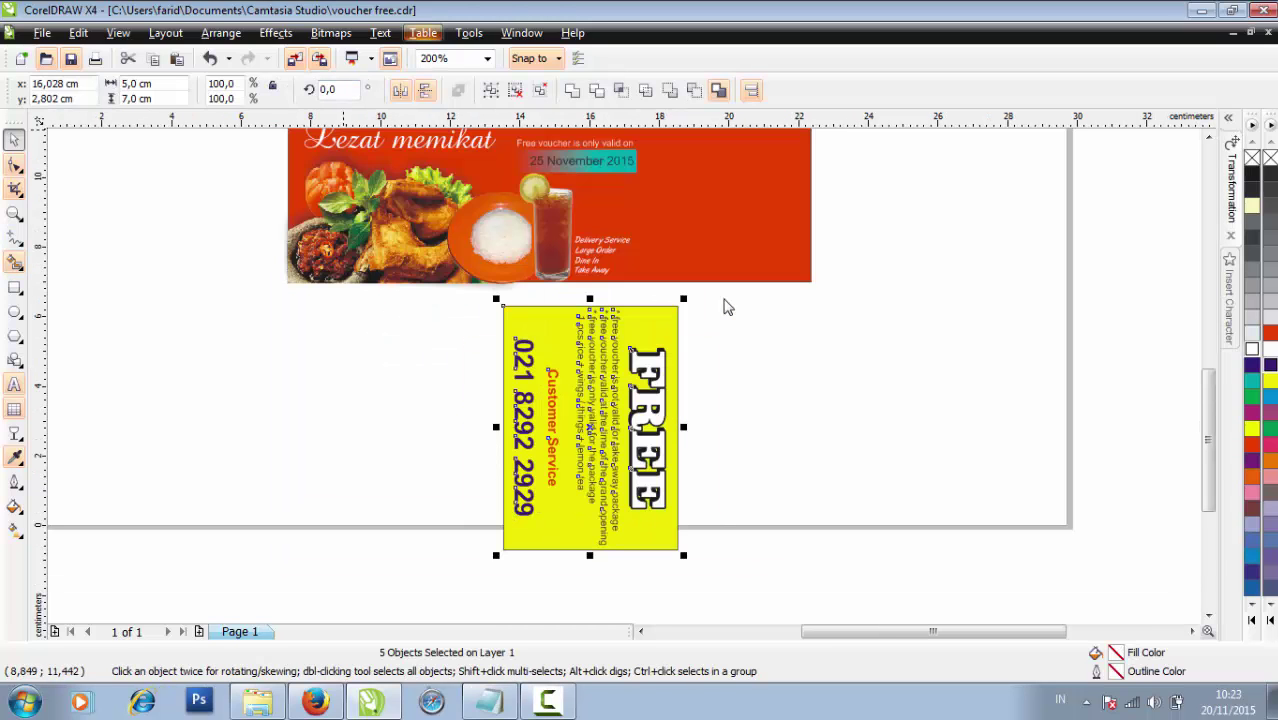
key(ctrl+z)
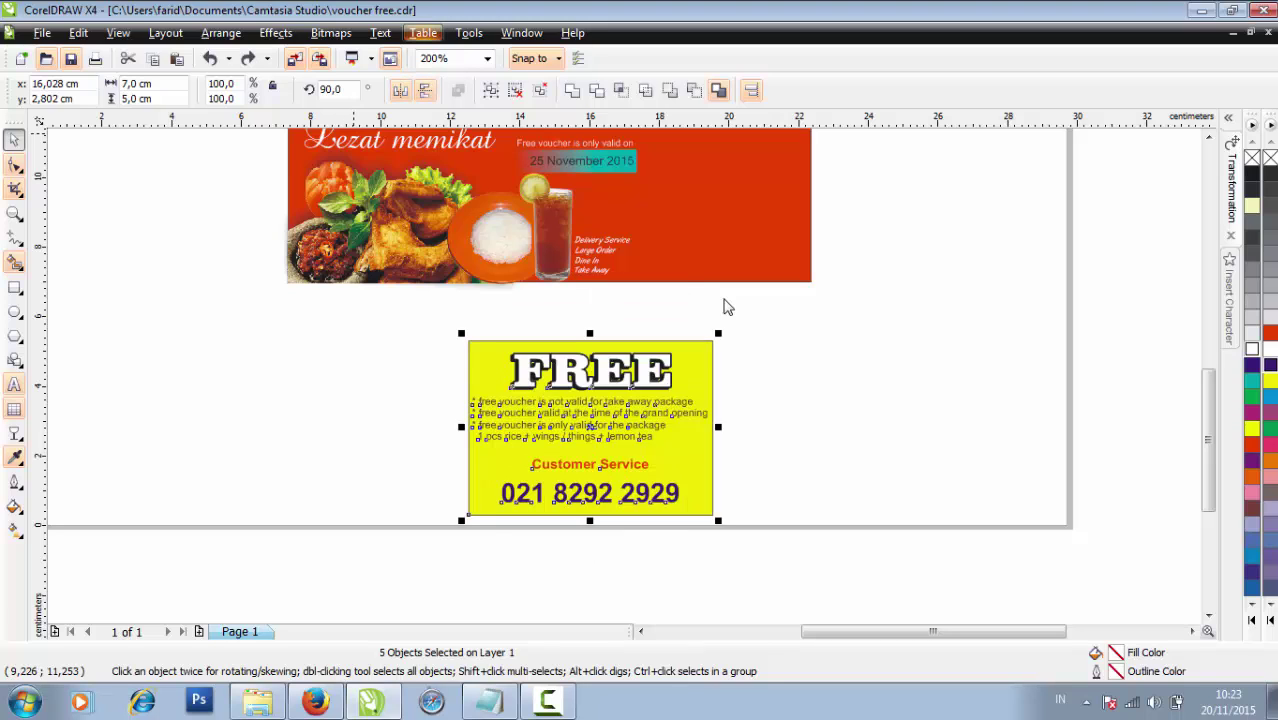
Rotate the yellow rectangle and its texts by entering an angle of 180° and group all five objects
text(180)
key(Return)
mouse_move(717, 609)
mouse_down()
mouse_move(614, 457)
mouse_move(462, 298)
mouse_up()
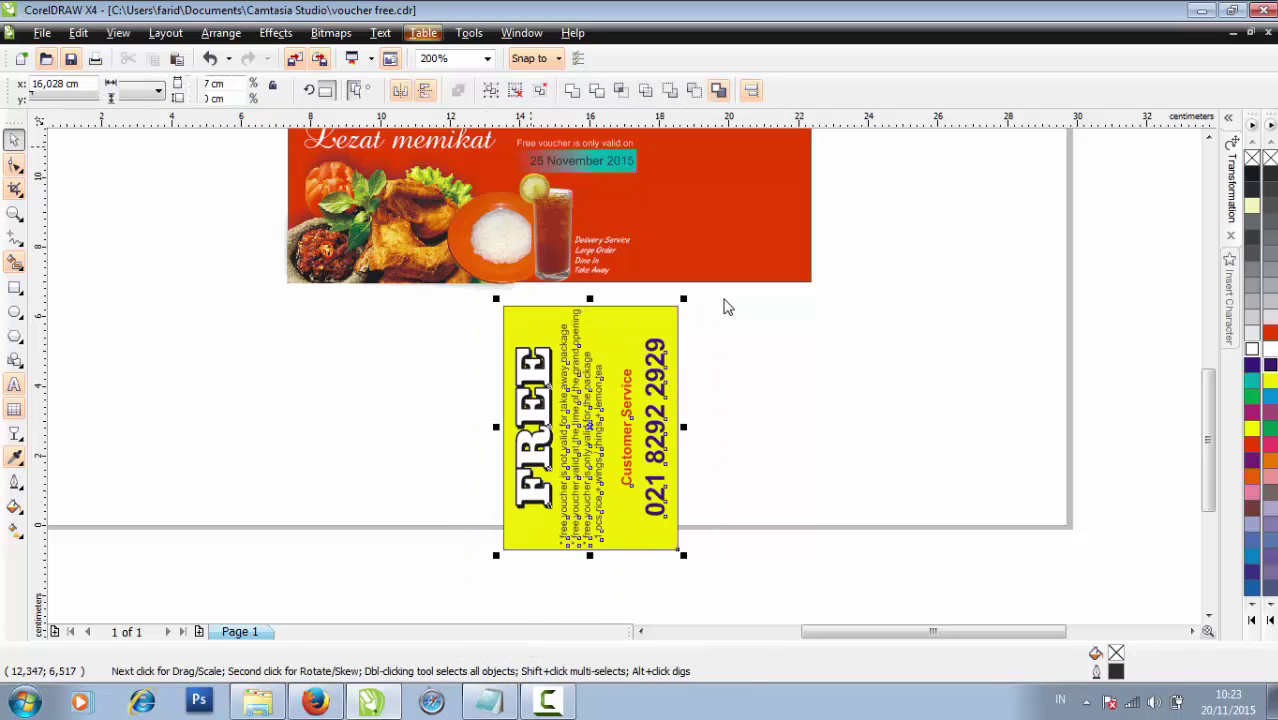
key(ctrl+g)
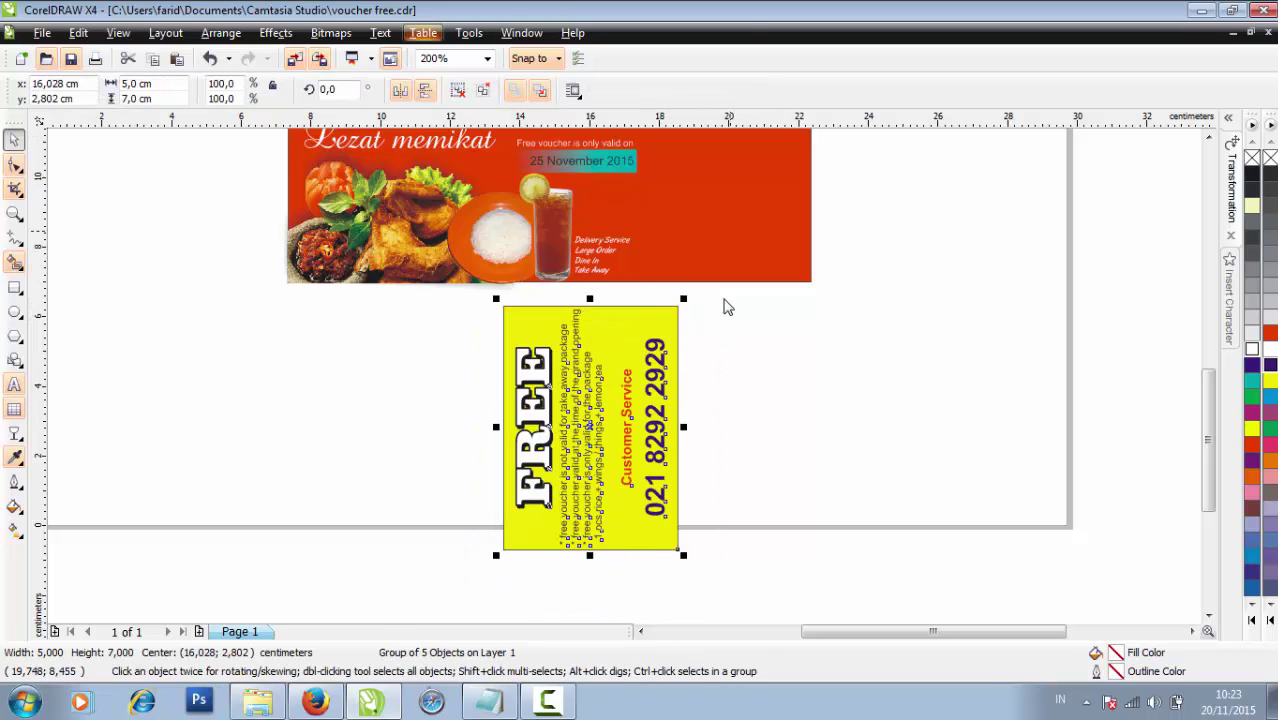
Align the grouped yellow stub with the right and top edges of the red voucher
scroll(727, 307, down, 1)
key(ctrl+a)
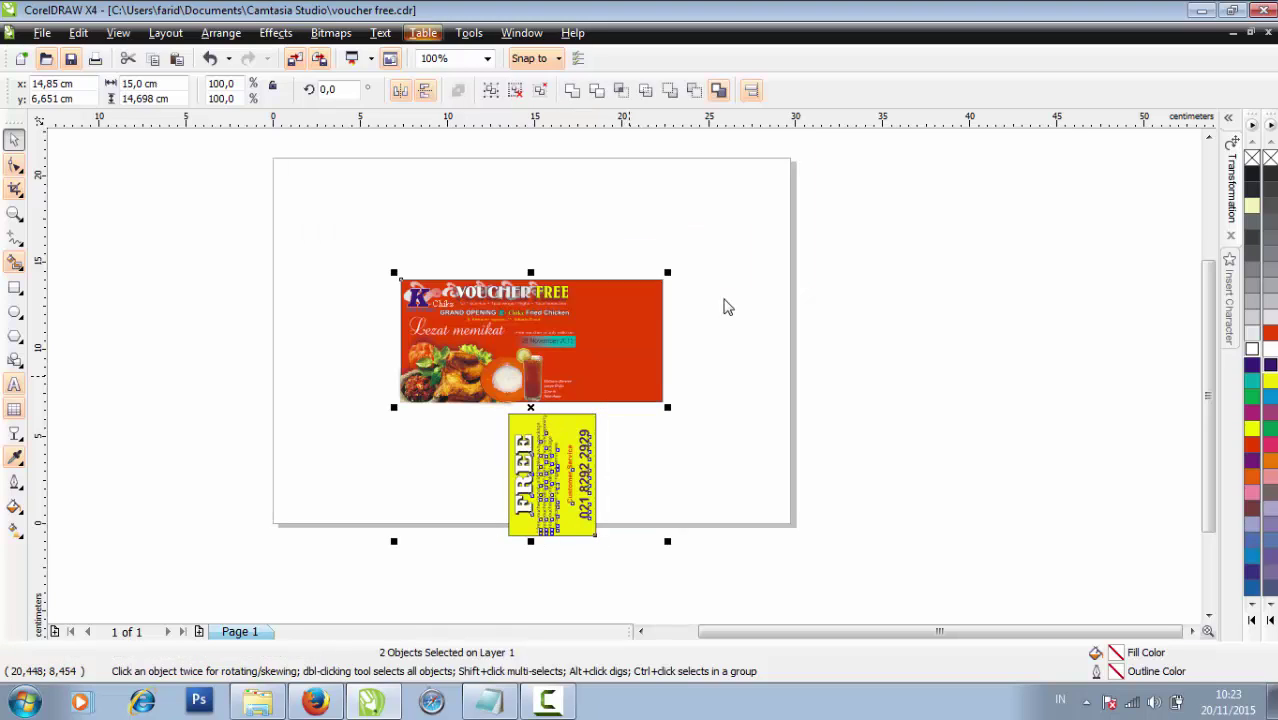
key(r)
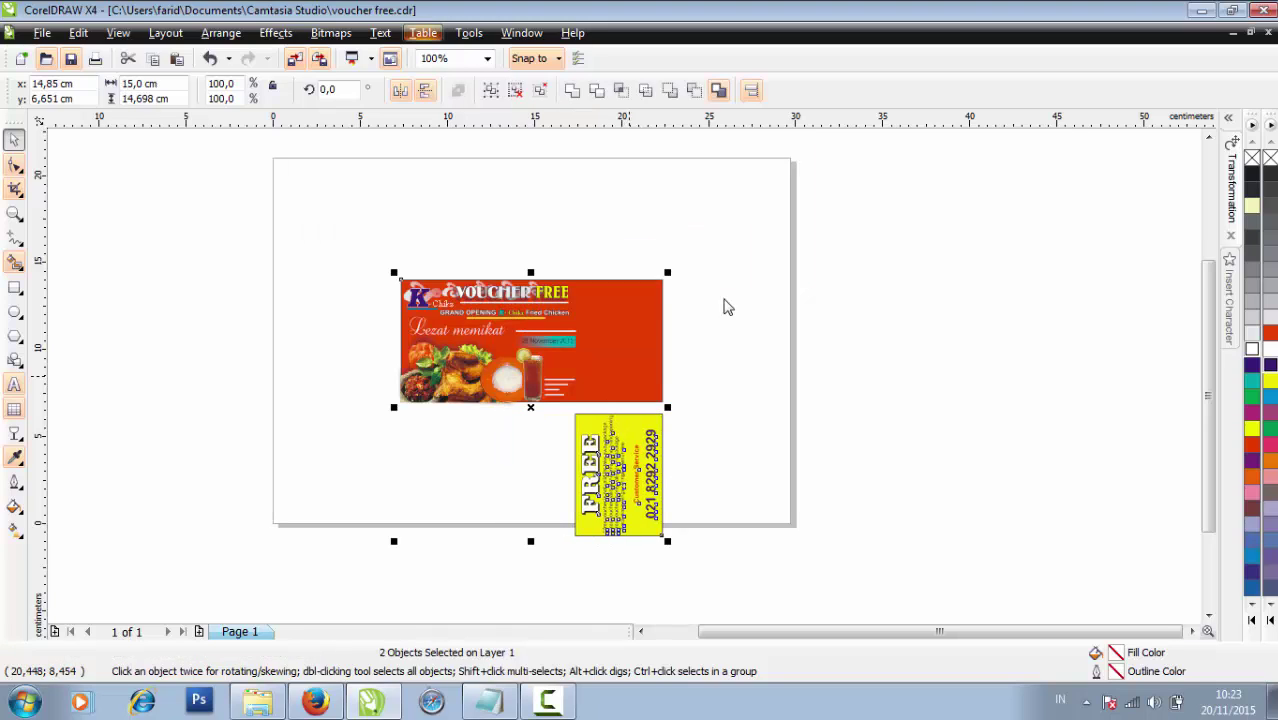
key(t)
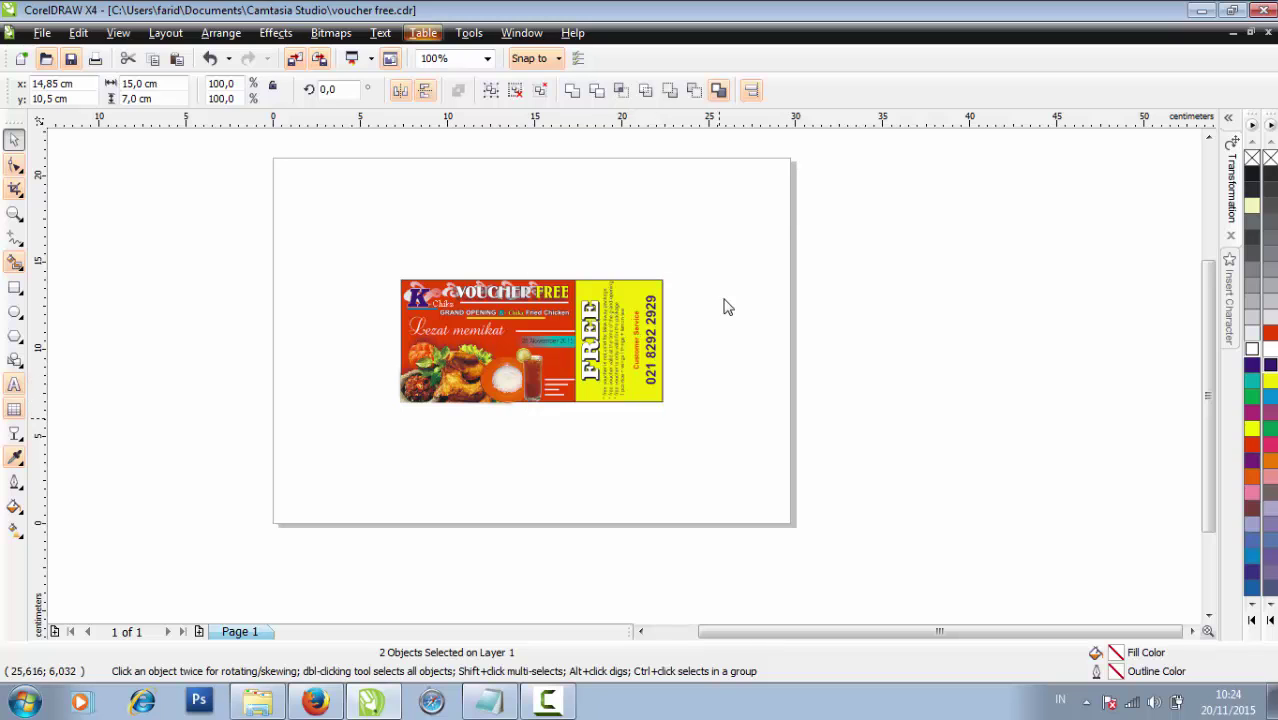
key(Escape)
Examine the assembled voucher, checking the texts and placement of the yellow stub beside the red main area
scroll(727, 307, up, 1)
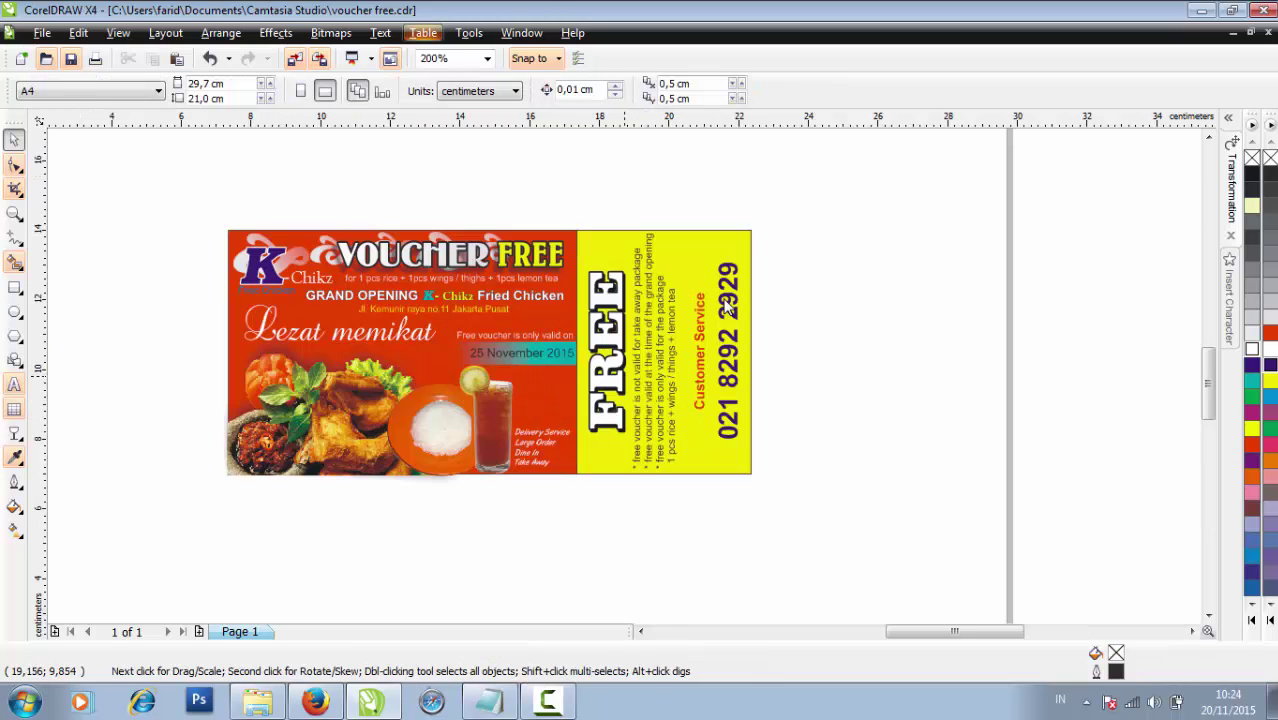
scroll(727, 307, up, 1)
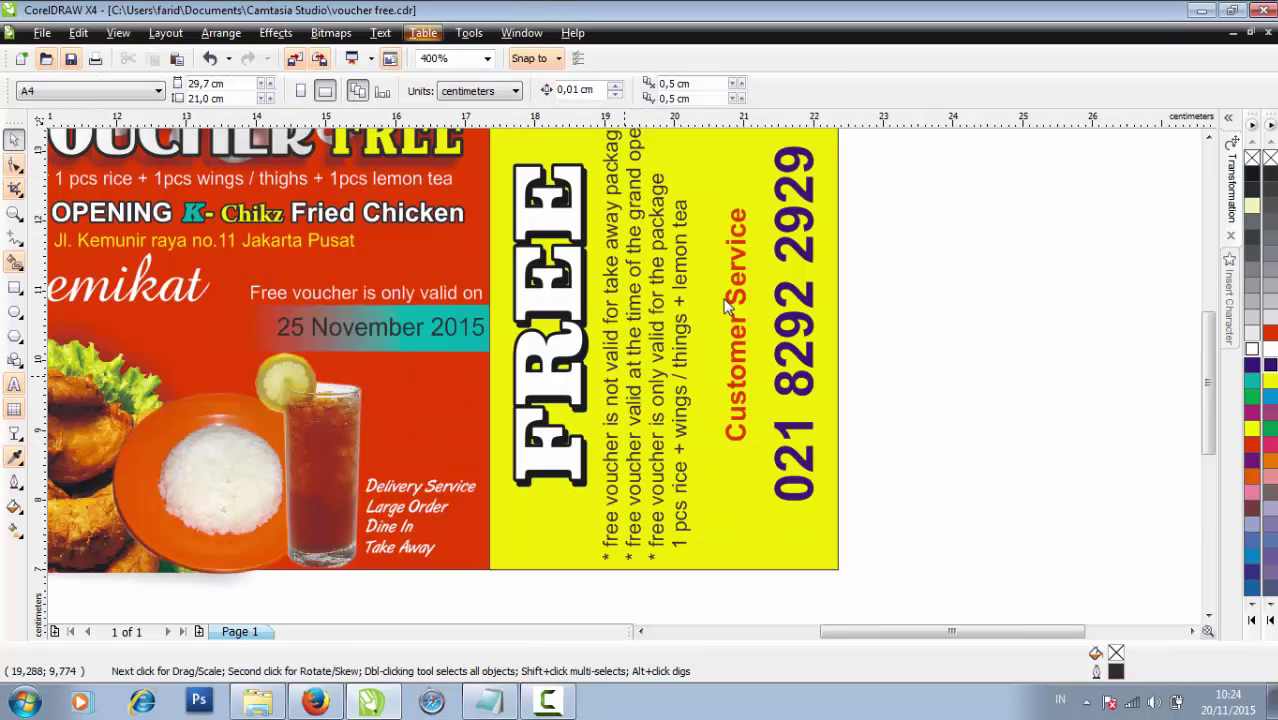
scroll(727, 307, down, 2)
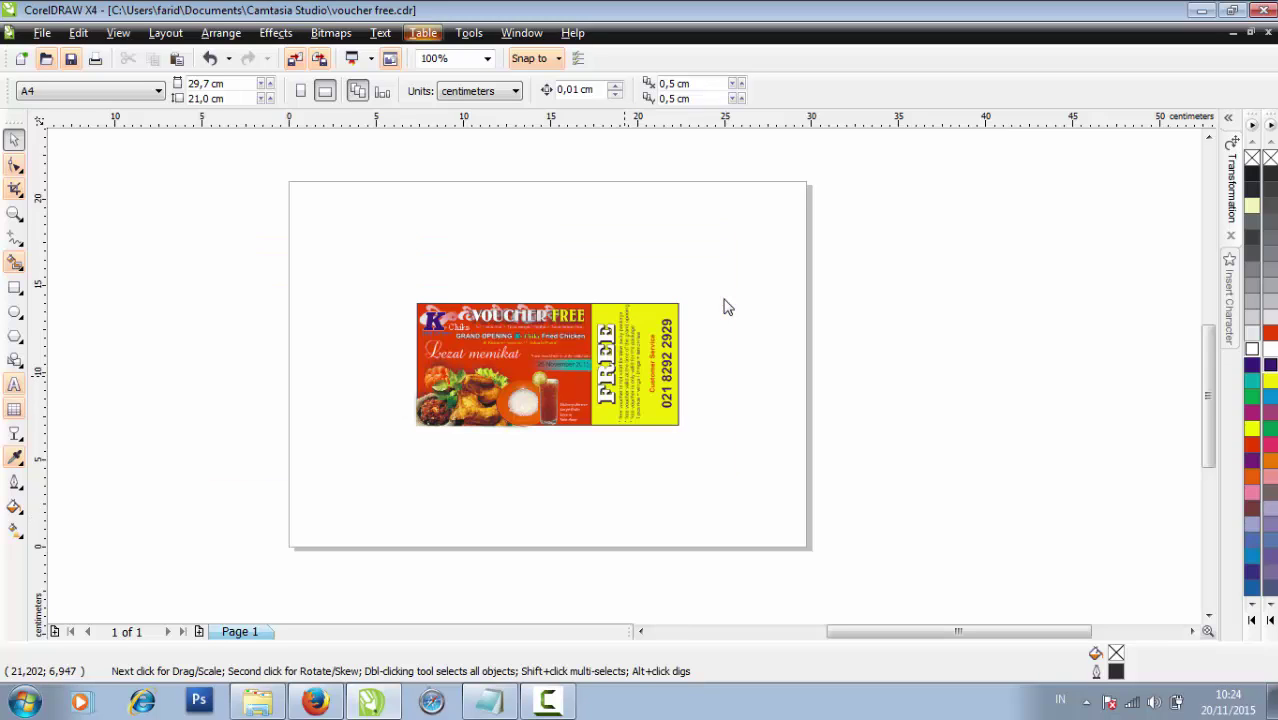
scroll(727, 307, up, 1)
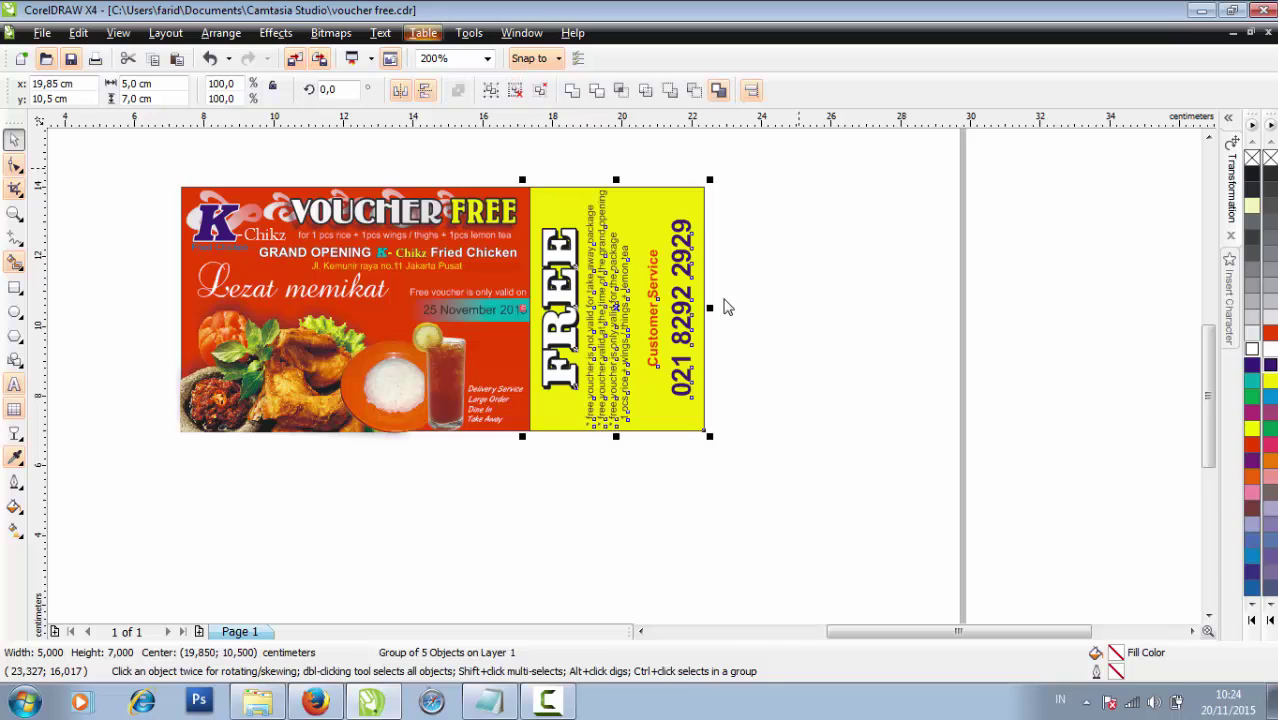
scroll(727, 307, up, 1)
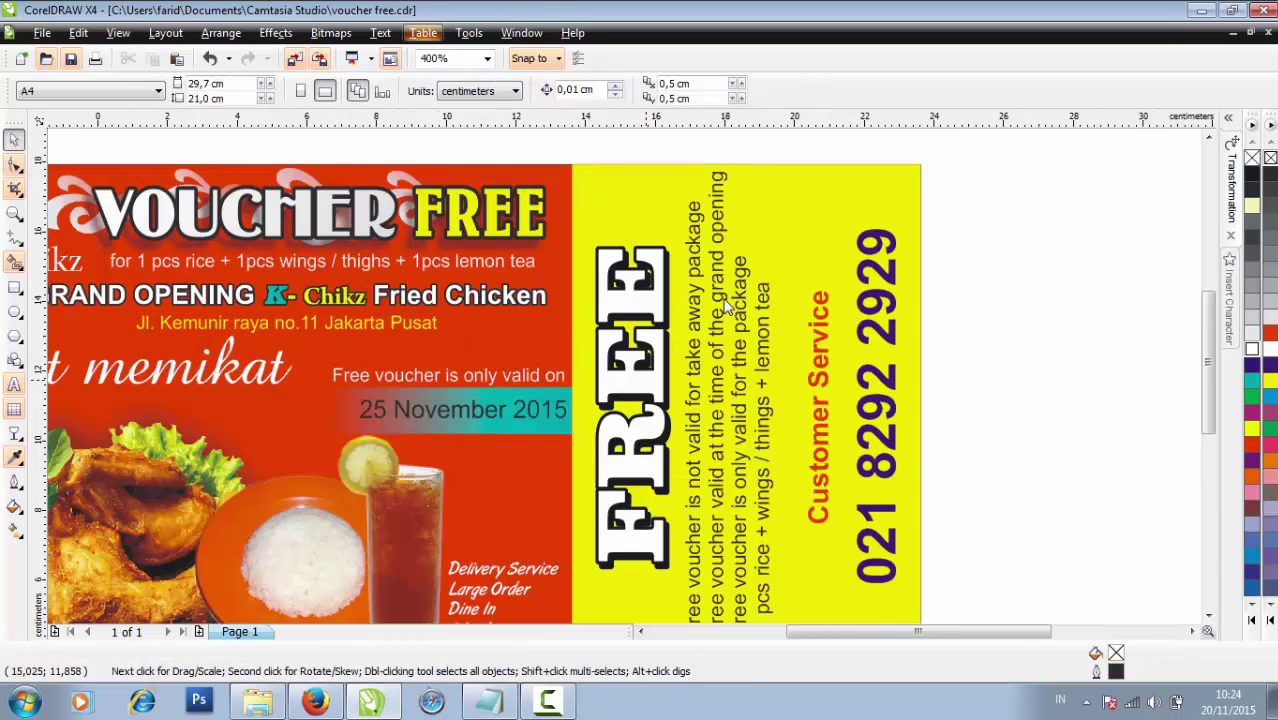
scroll(727, 307, down, 1)
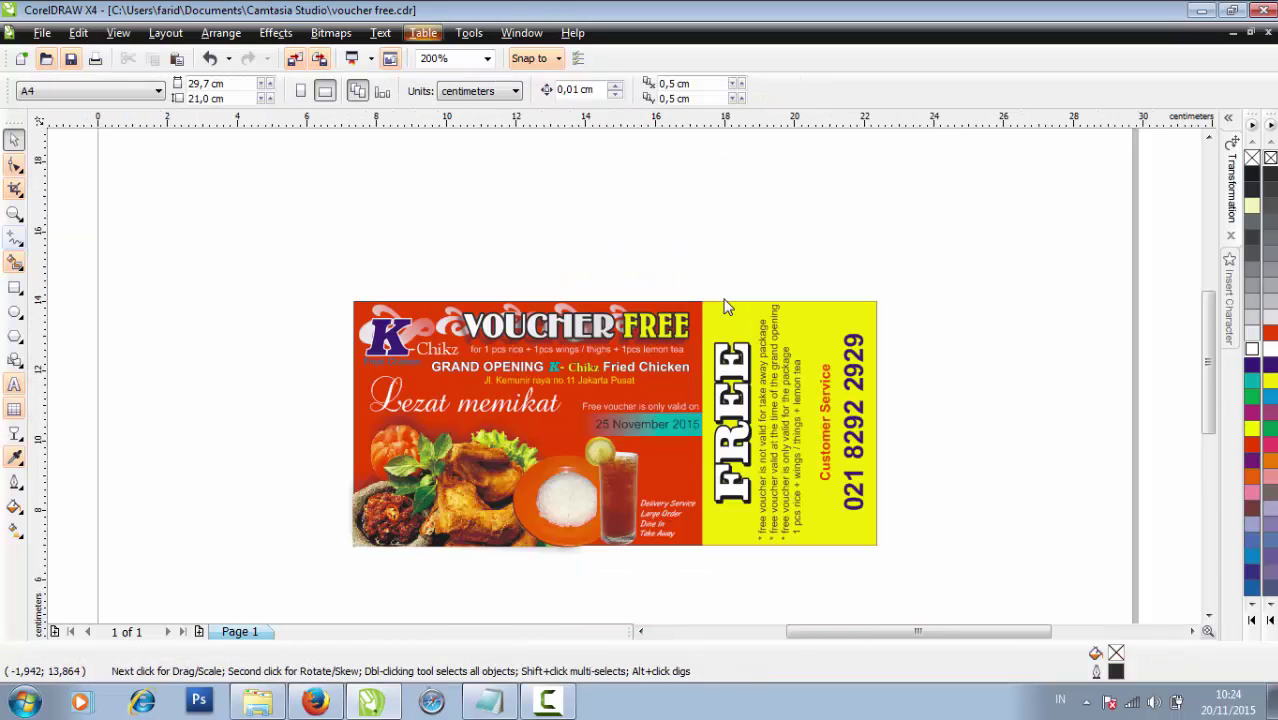
Draw a vertical straight Bezier line 7 cm long along the border between the red area and the yellow stub
click(19, 242)
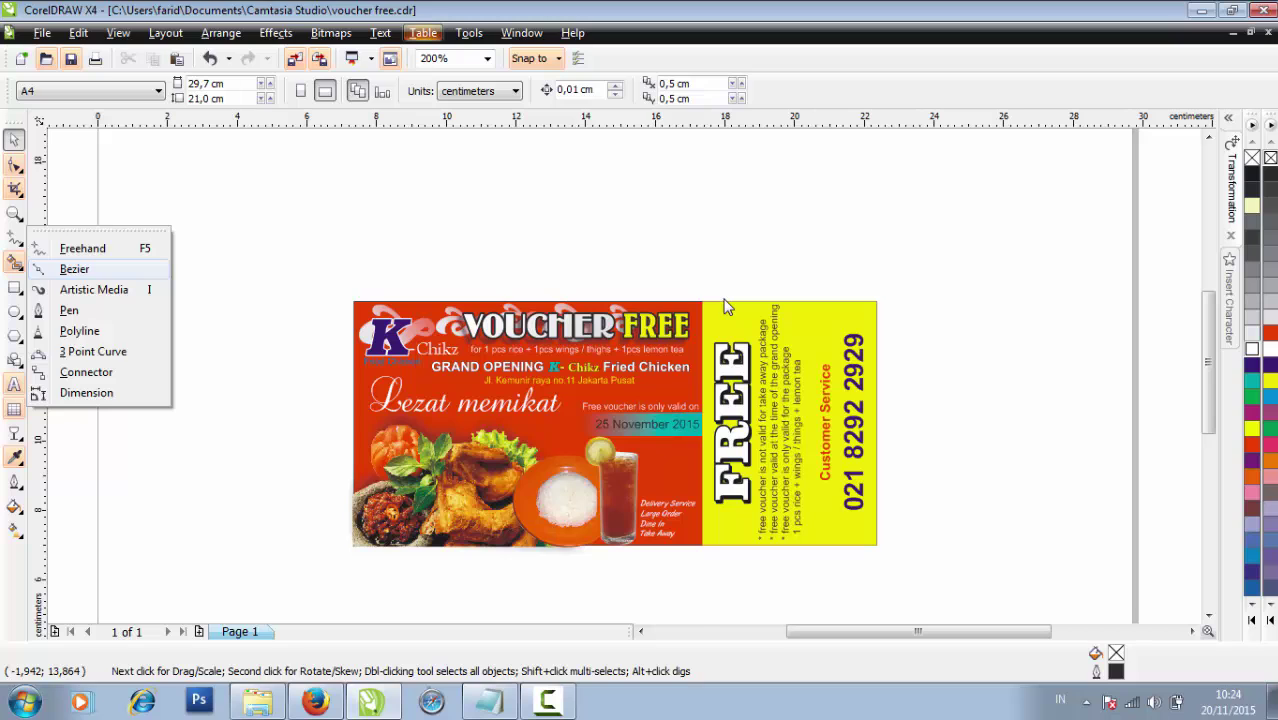
click(75, 269)
scroll(814, 503, up, 1)
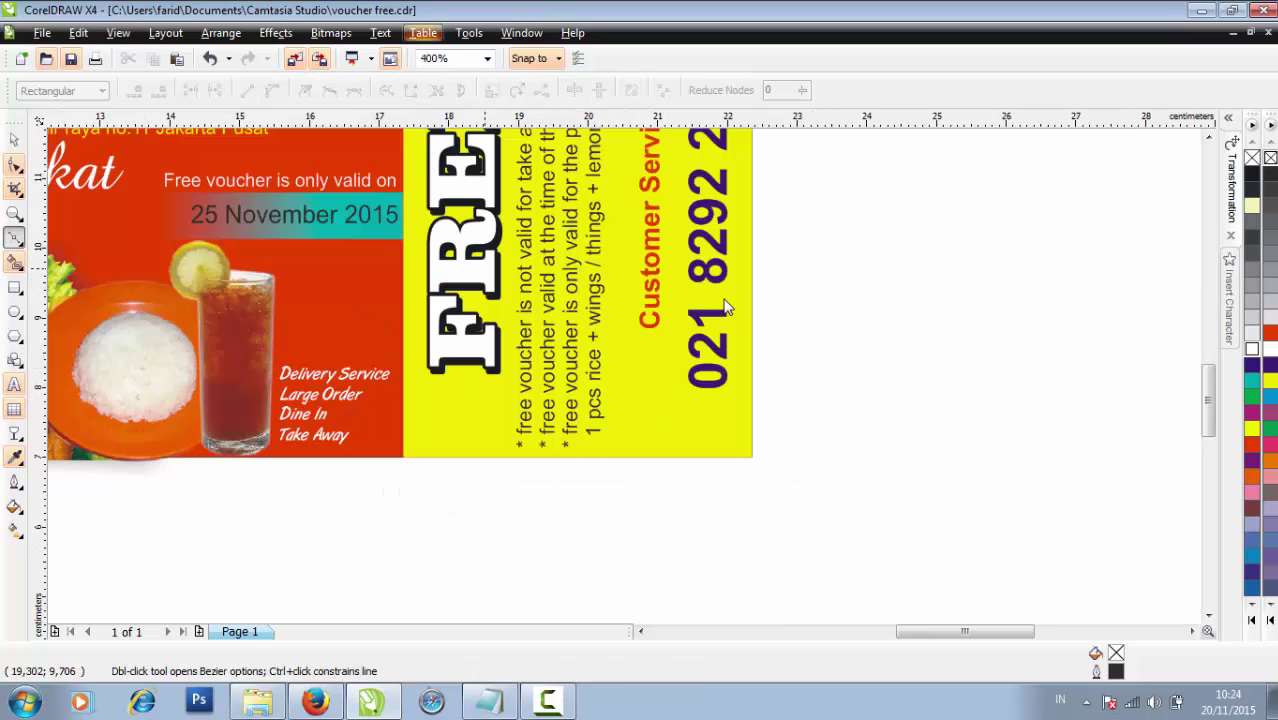
scroll(727, 307, down, 1)
scroll(727, 307, up, 1)
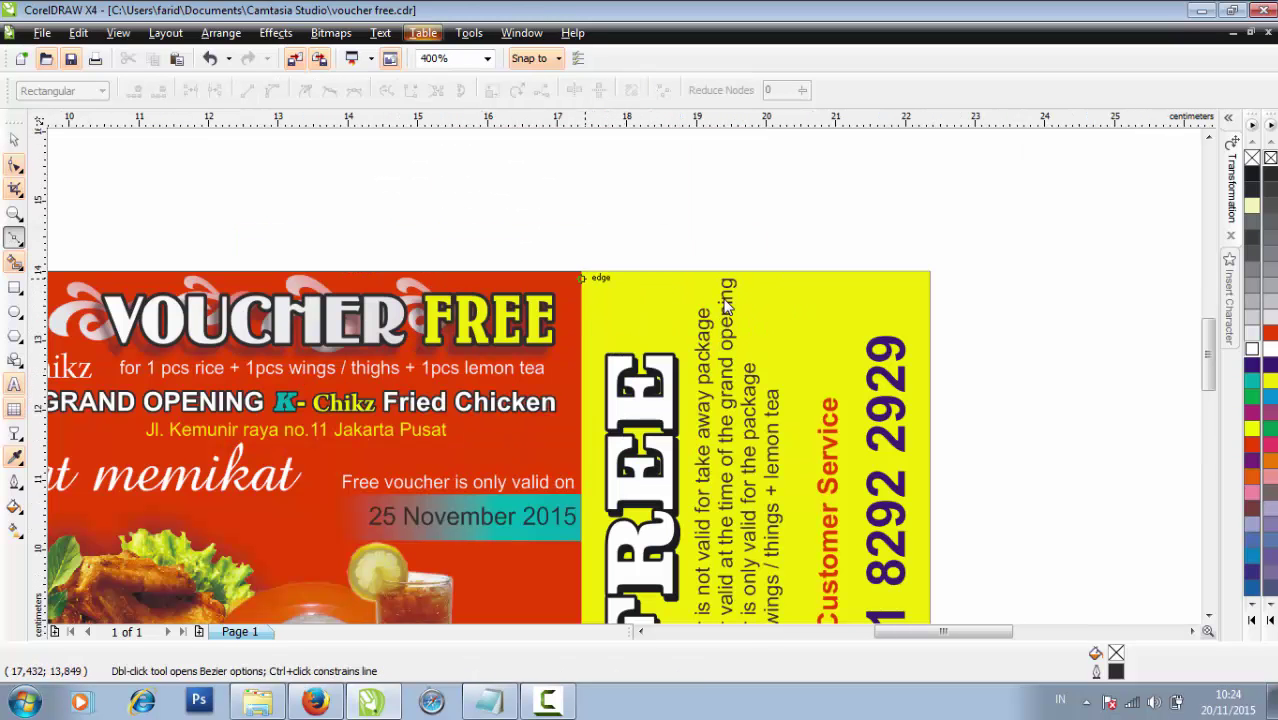
scroll(727, 307, down, 1)
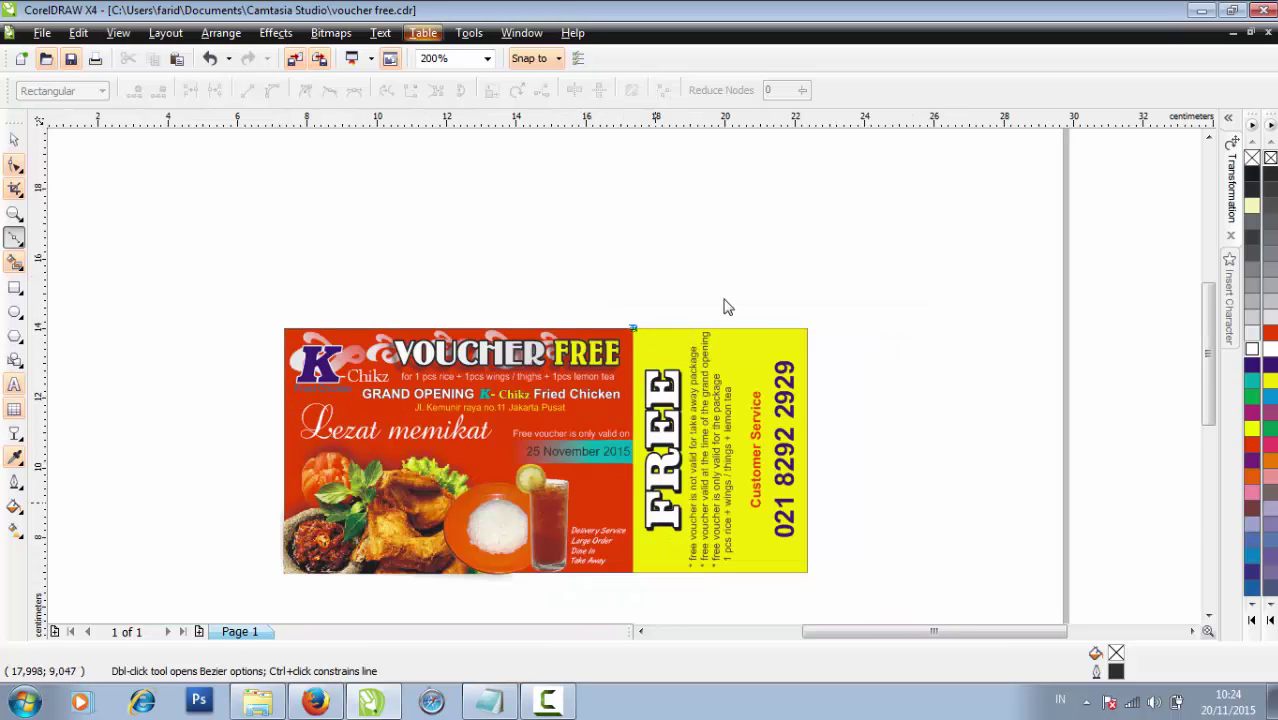
scroll(727, 307, down, 1)
scroll(727, 307, up, 1)
scroll(727, 307, up, 2)
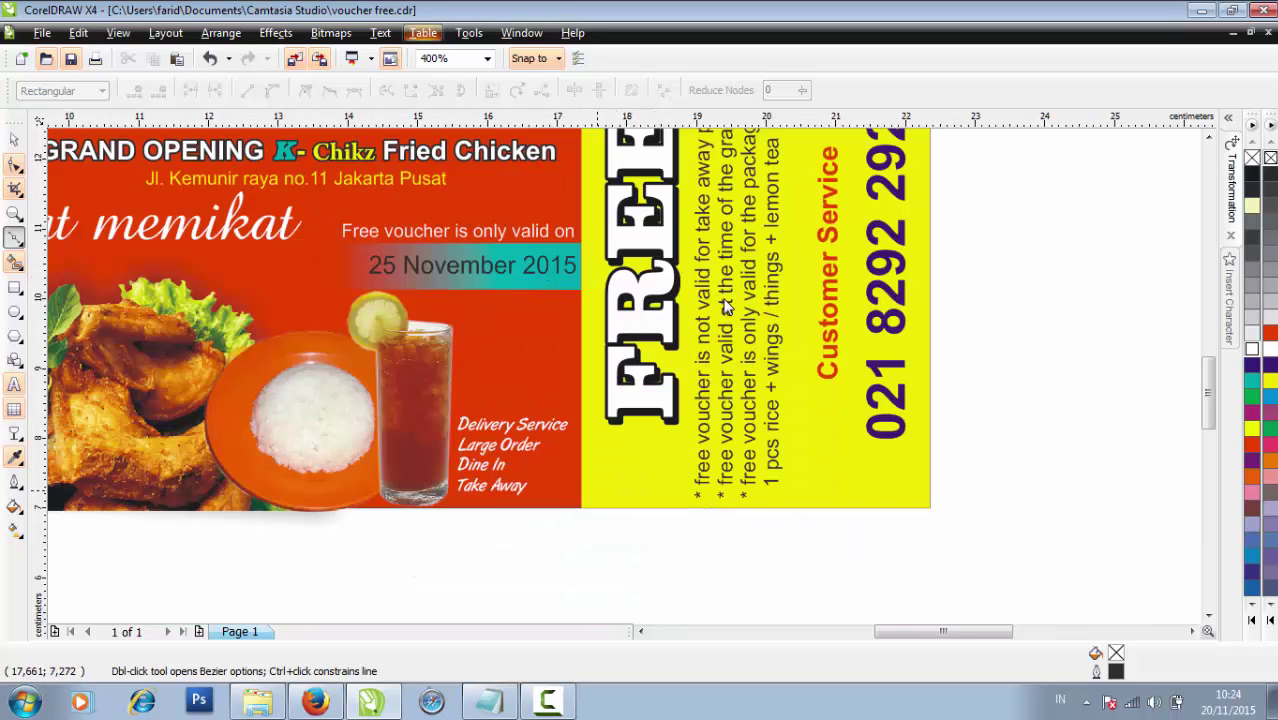
click(581, 506)
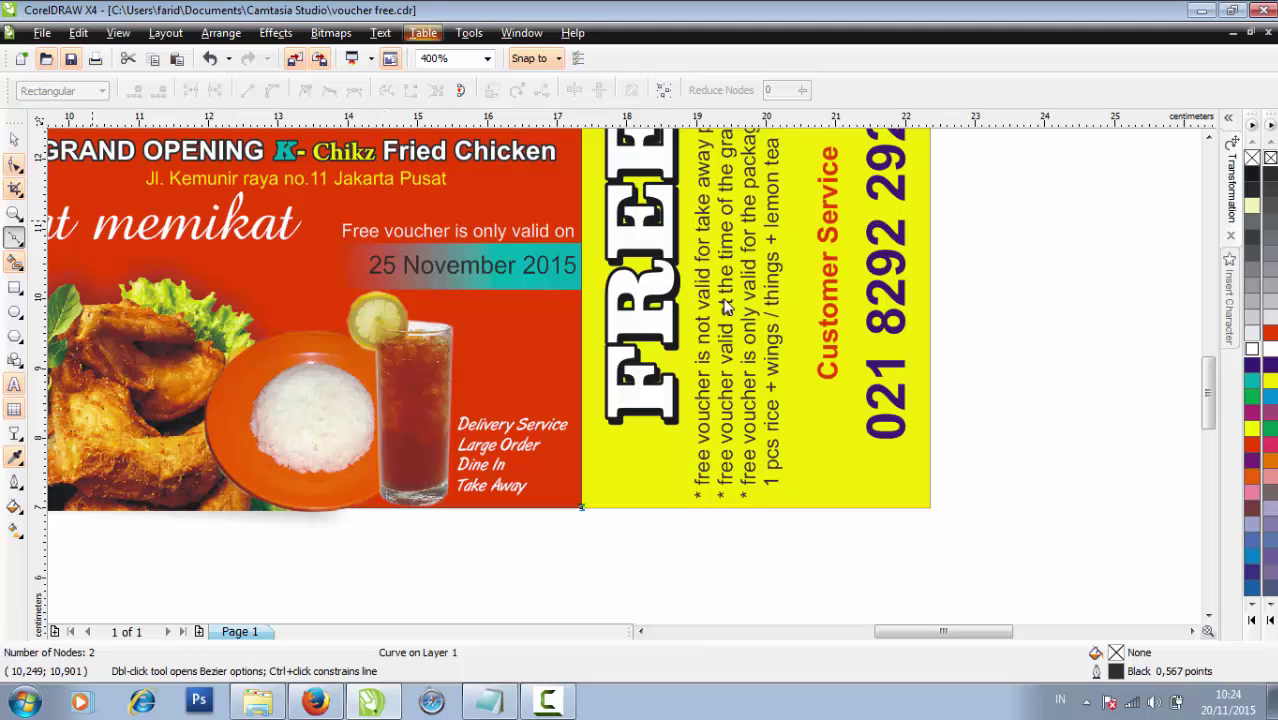
key(space)
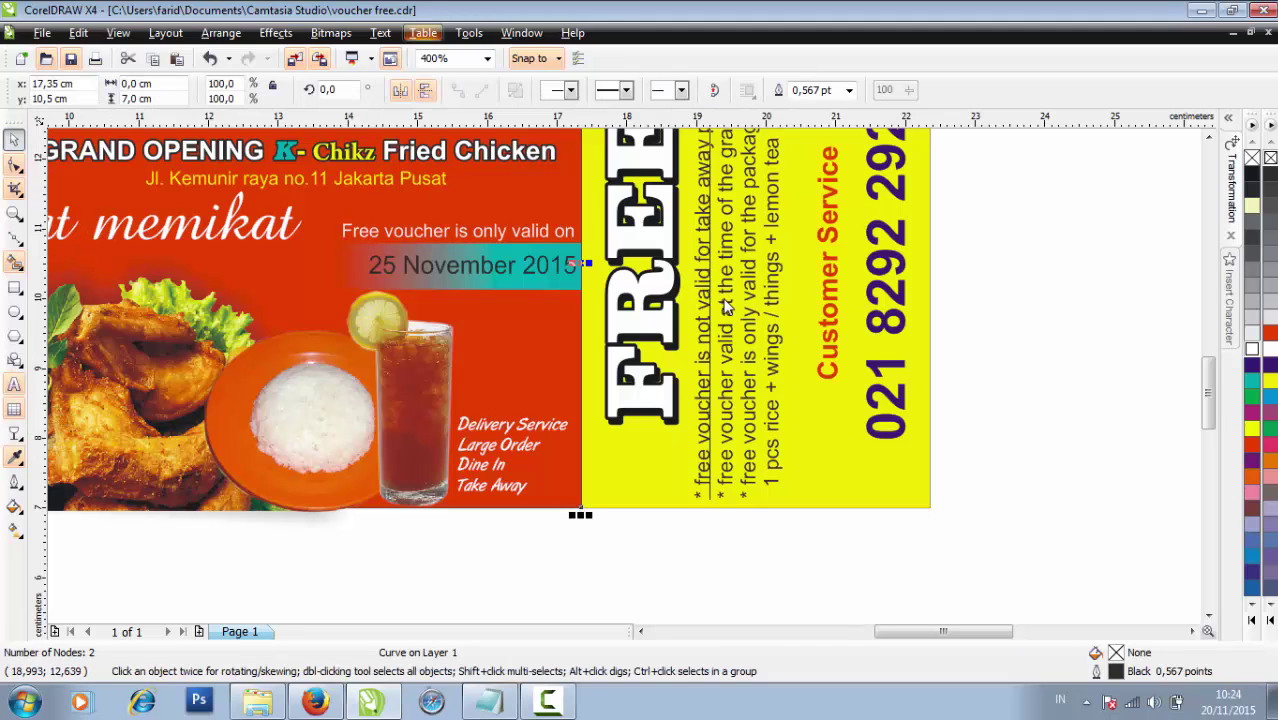
Give the dividing line a dashed line style and a white outline colour
click(849, 91)
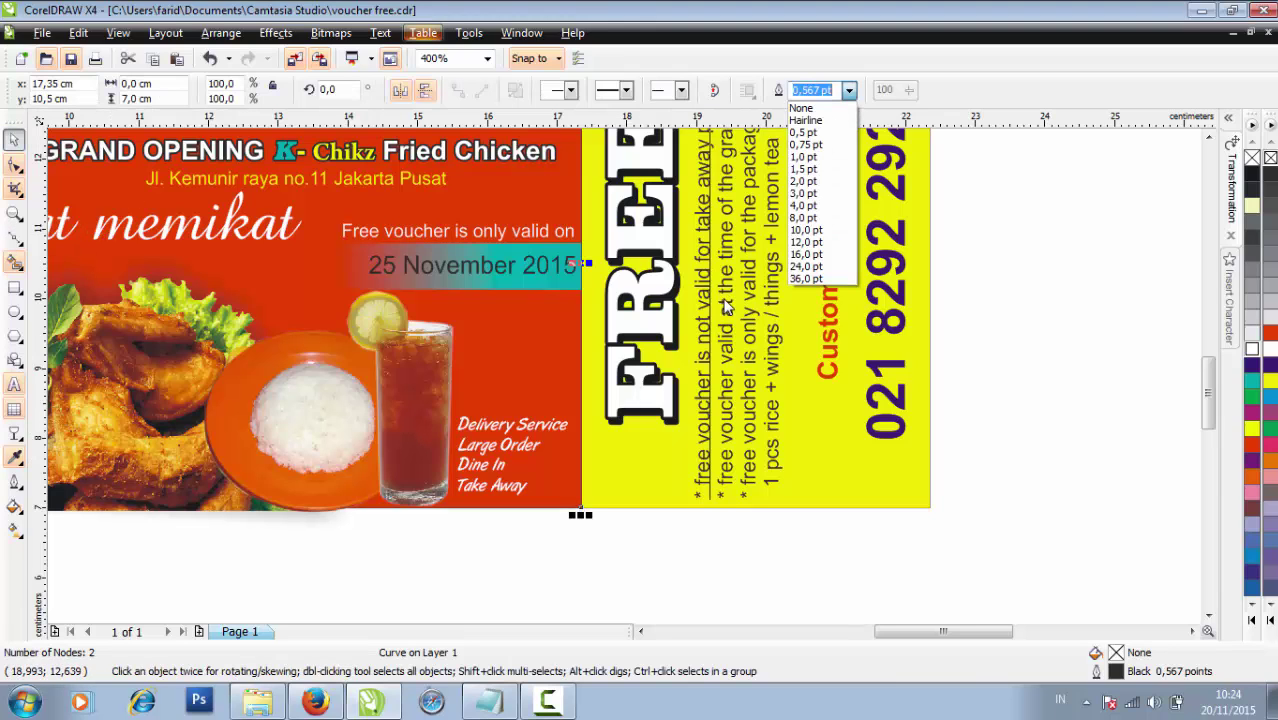
click(682, 91)
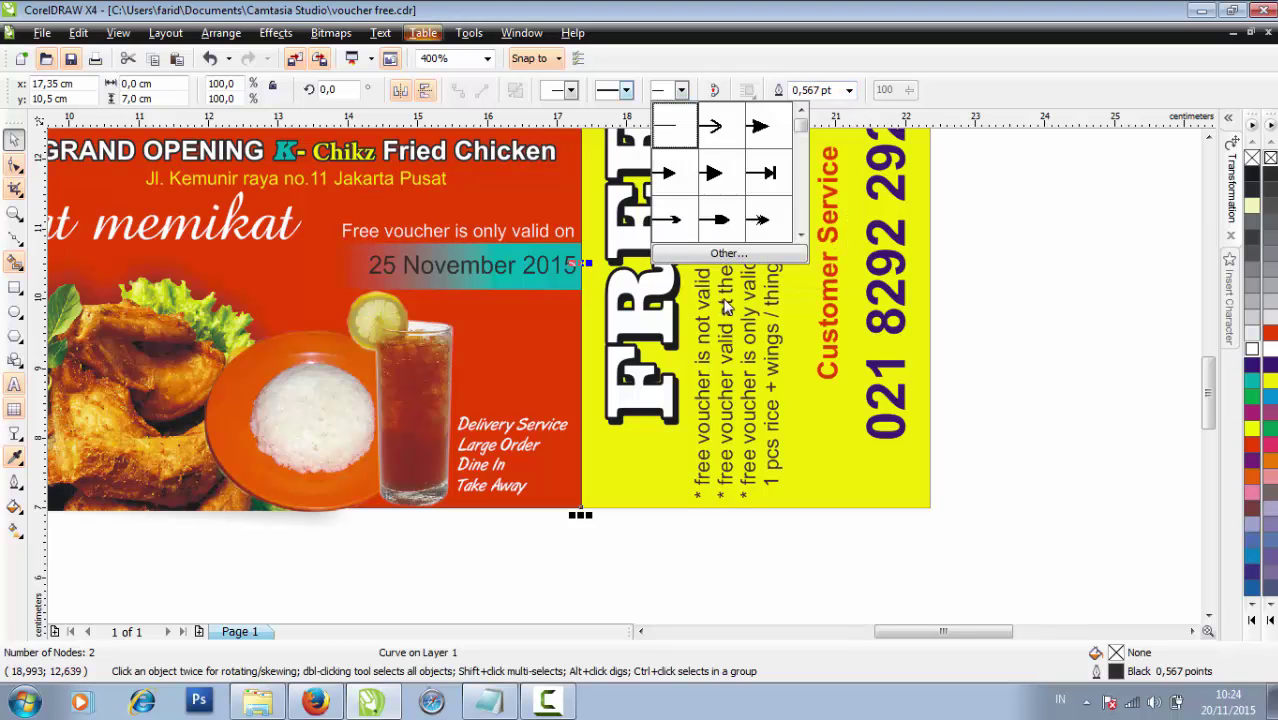
click(626, 91)
click(626, 91)
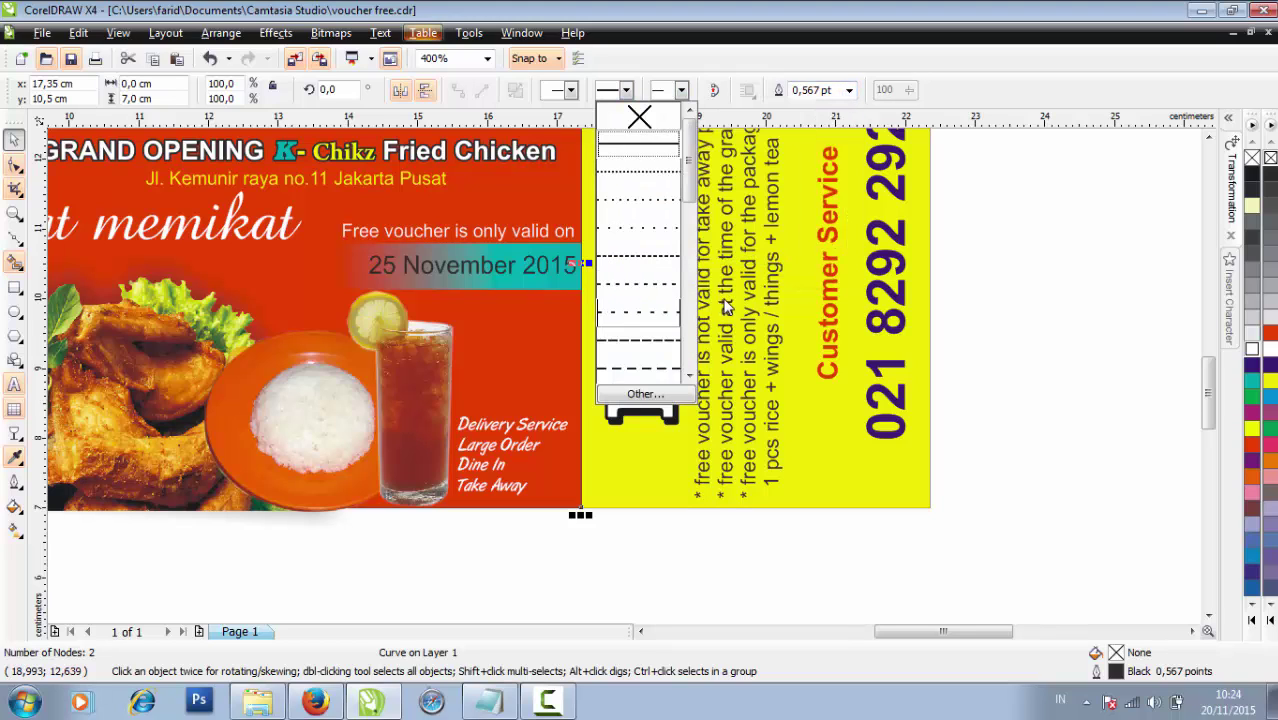
click(639, 369)
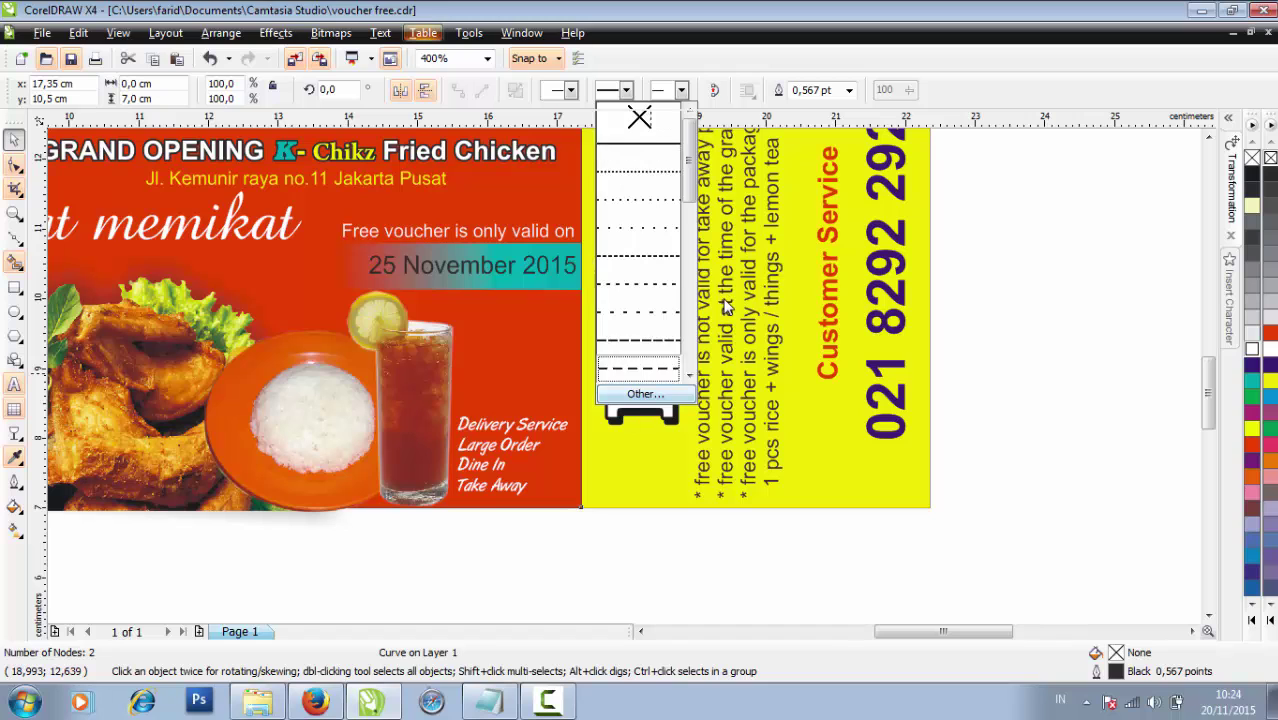
key(Return)
scroll(726, 307, up, 2)
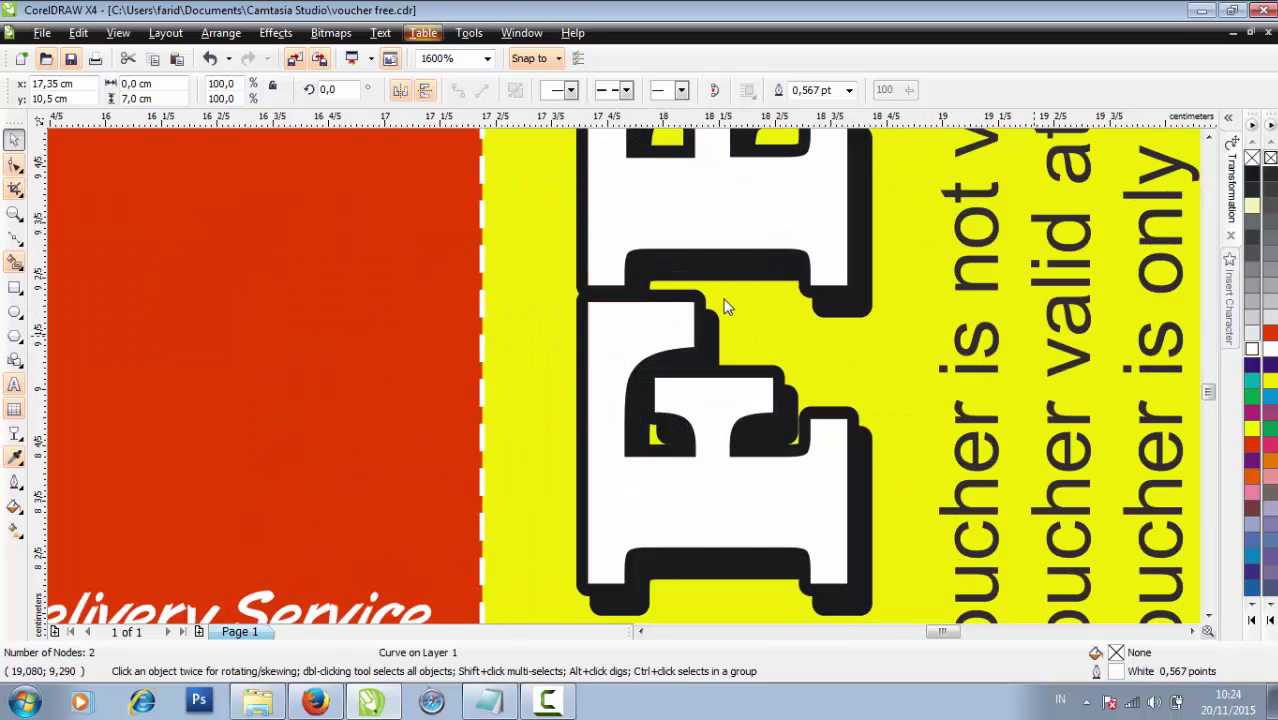
scroll(726, 307, down, 1)
scroll(726, 307, down, 1)
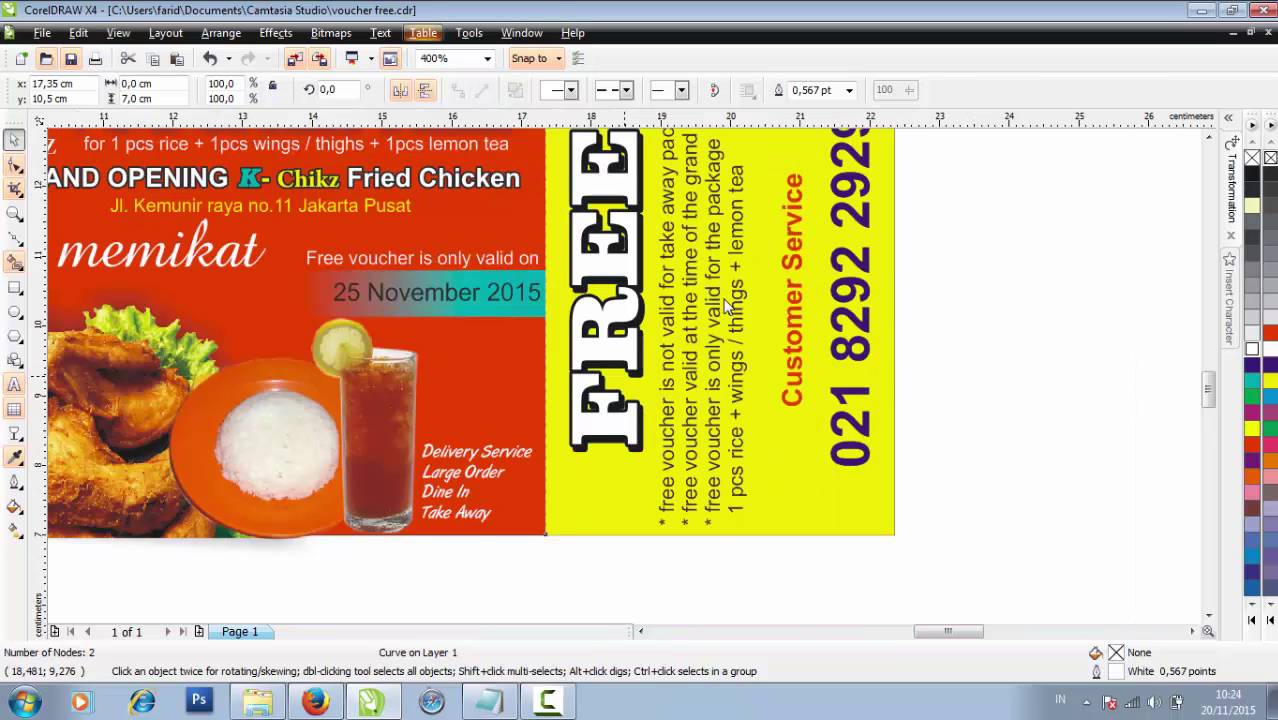
scroll(726, 307, up, 3)
scroll(726, 307, down, 4)
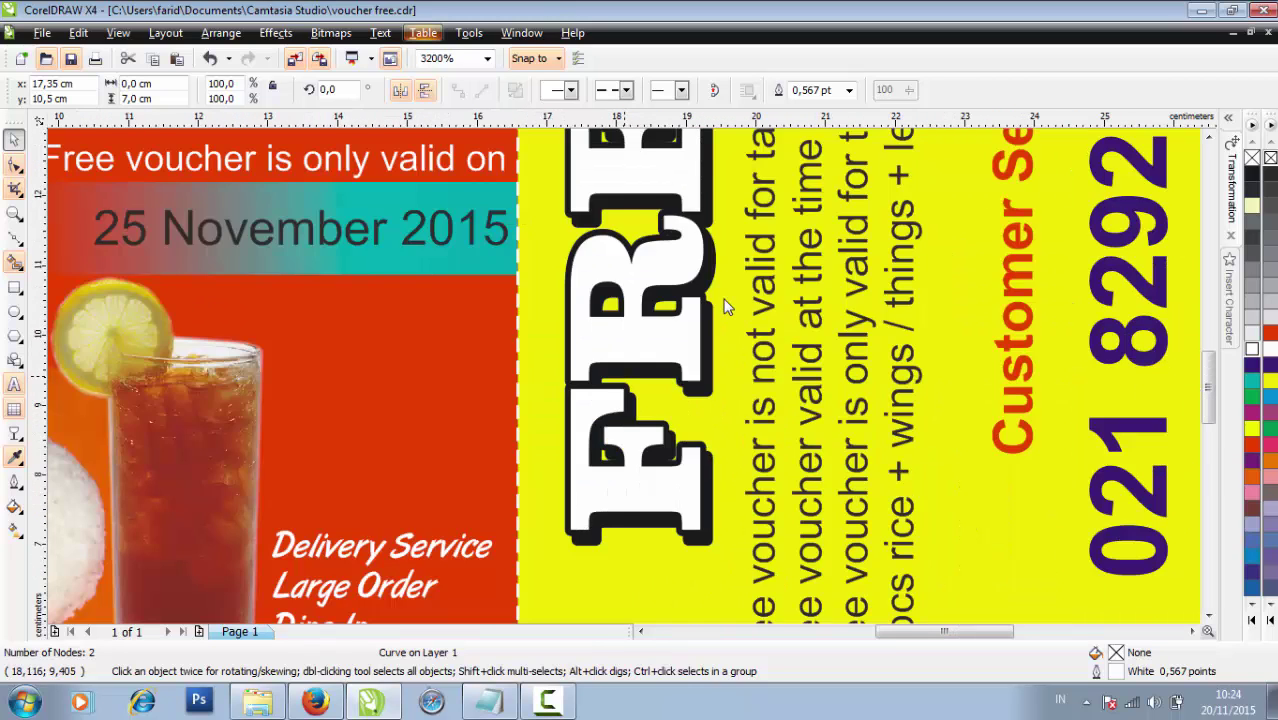
key(Escape)
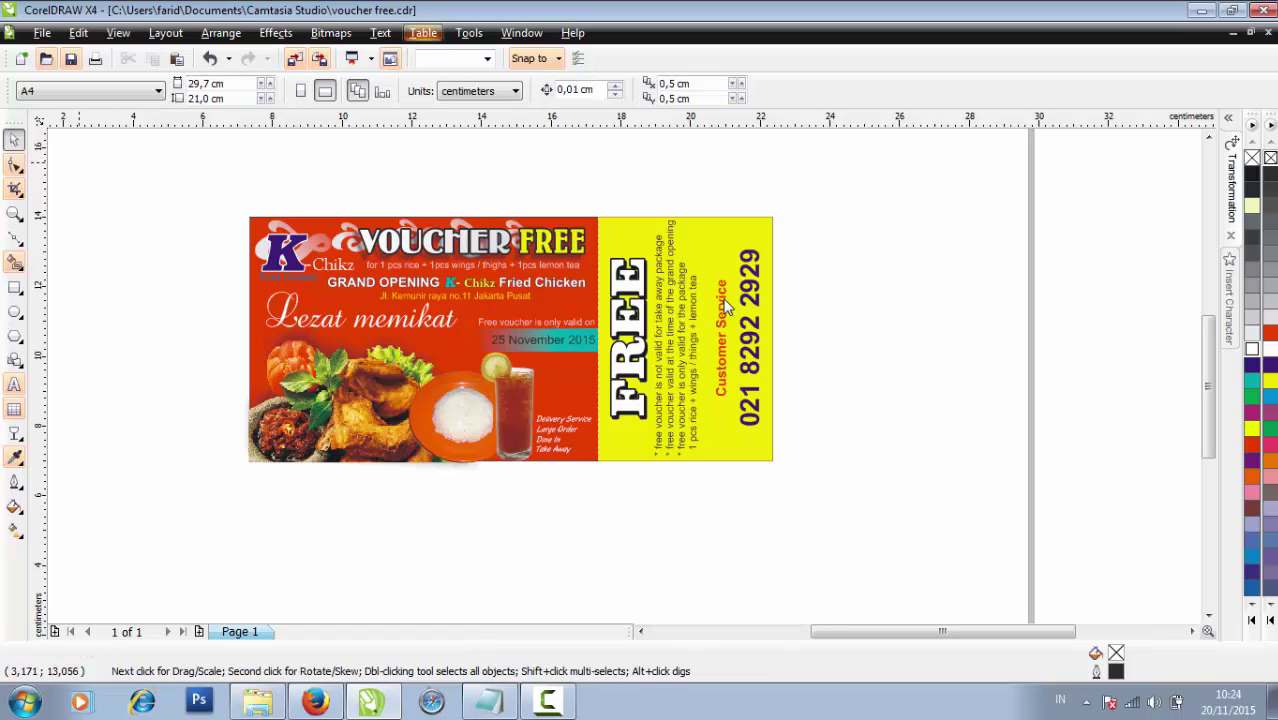
Select all 28 objects of the voucher, including the dashed line, and group them
scroll(970, 540, down, 1)
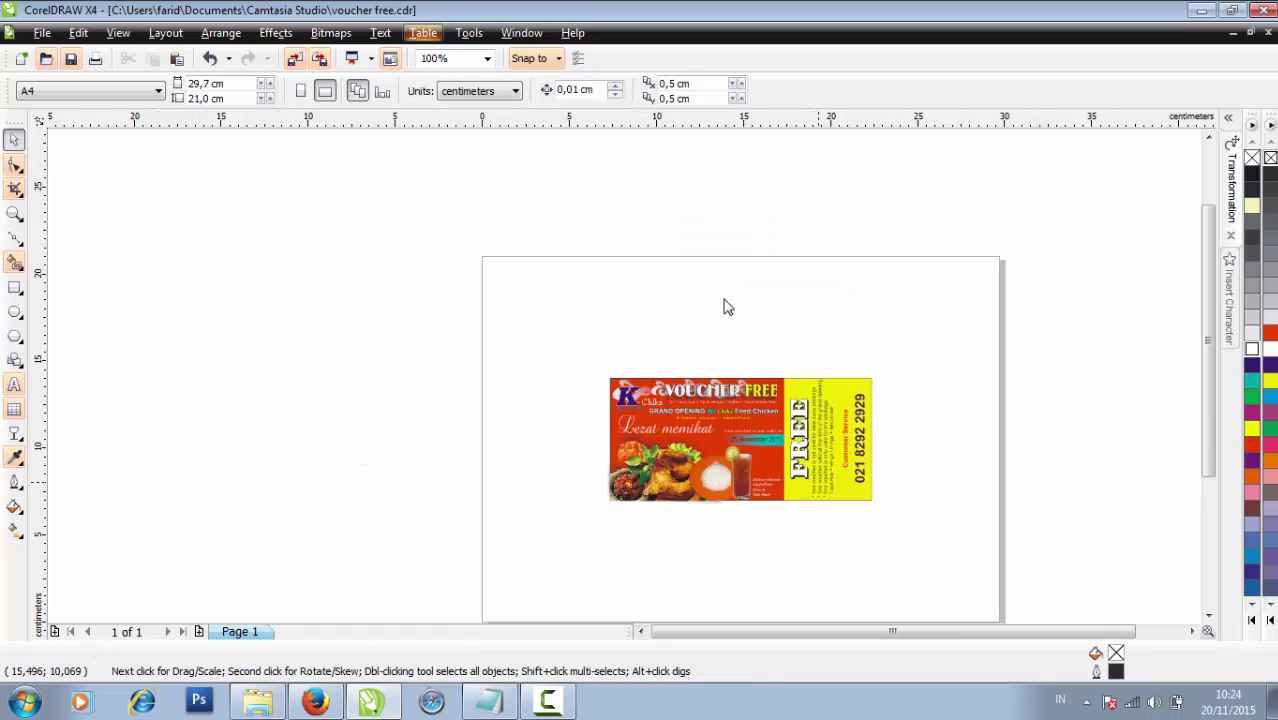
drag(970, 542, 572, 336)
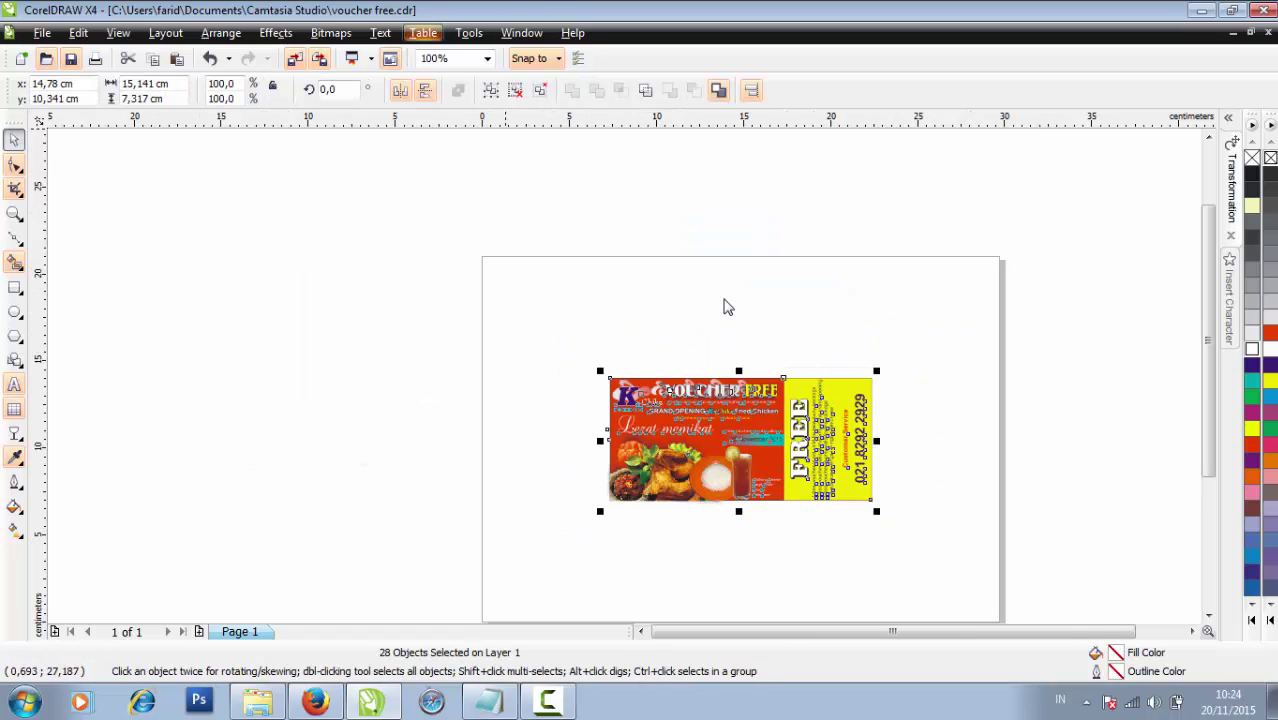
key(ctrl+g)
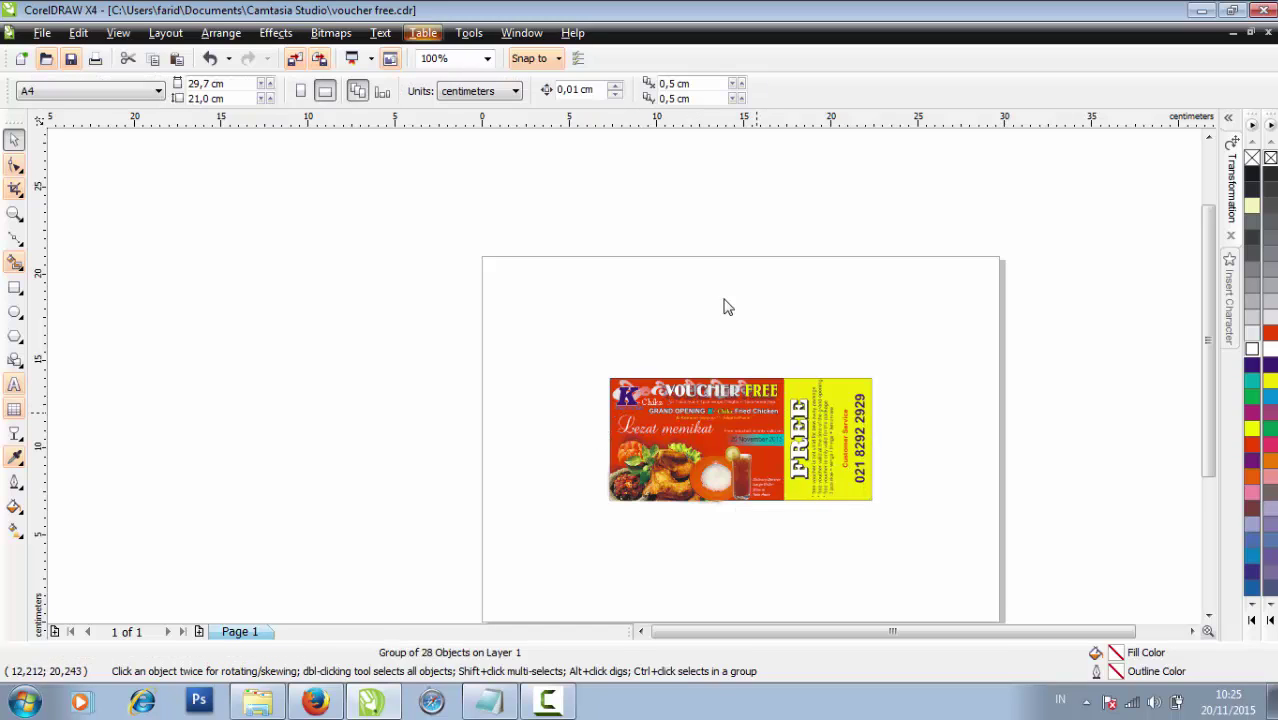
Move the grouped voucher into the page's top-left corner and nudge it flush with the page edges
scroll(724, 299, down, 1)
scroll(724, 299, up, 1)
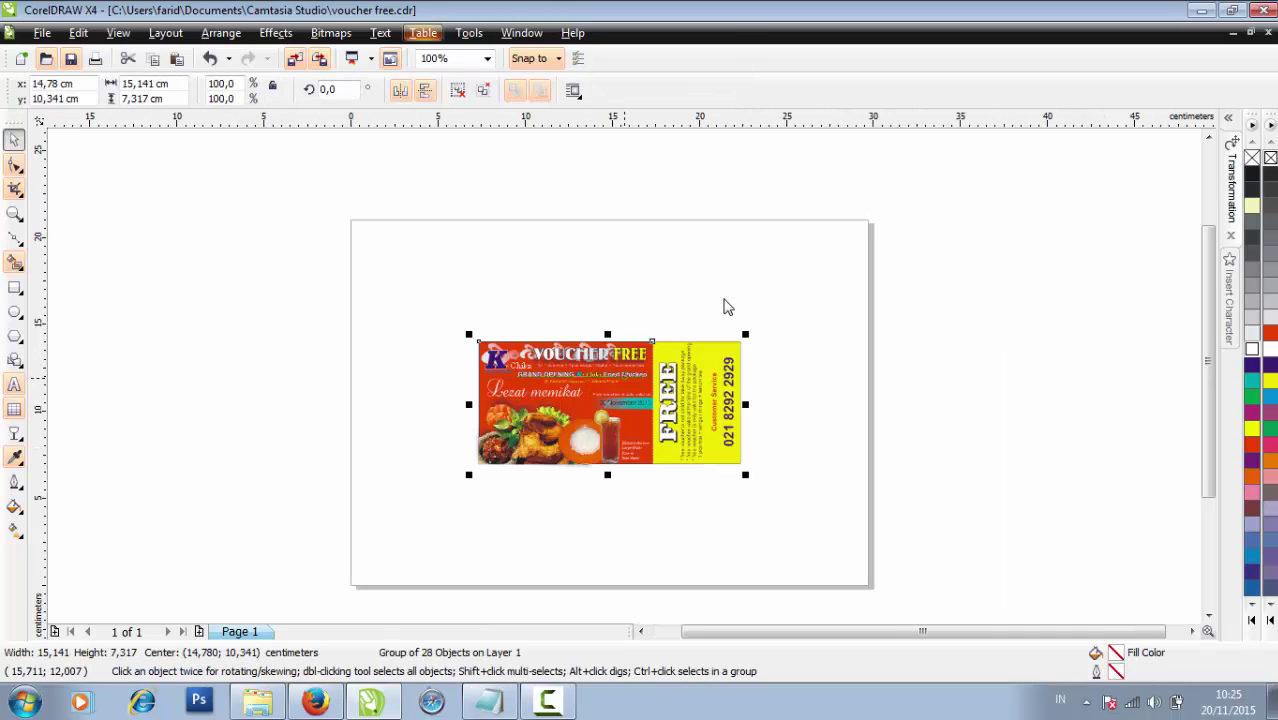
mouse_move(623, 374)
mouse_down()
mouse_move(536, 275)
mouse_move(499, 255)
mouse_up()
click(714, 359)
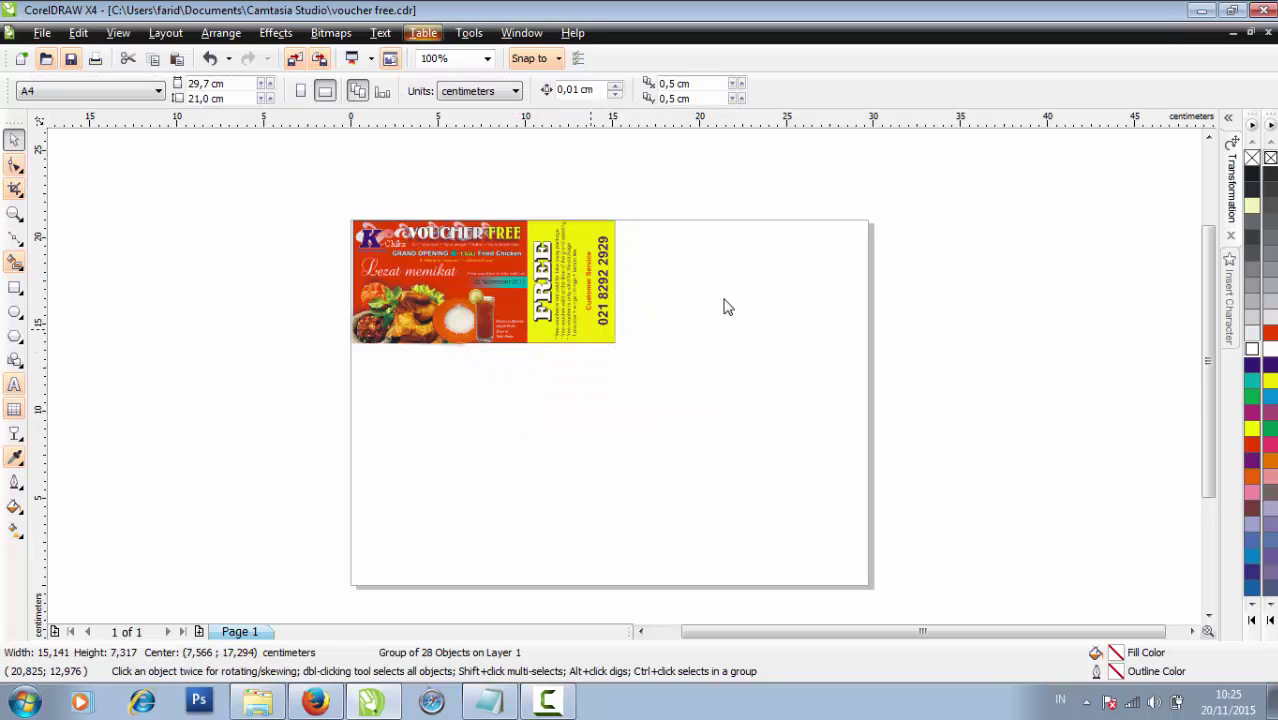
scroll(726, 307, up, 1)
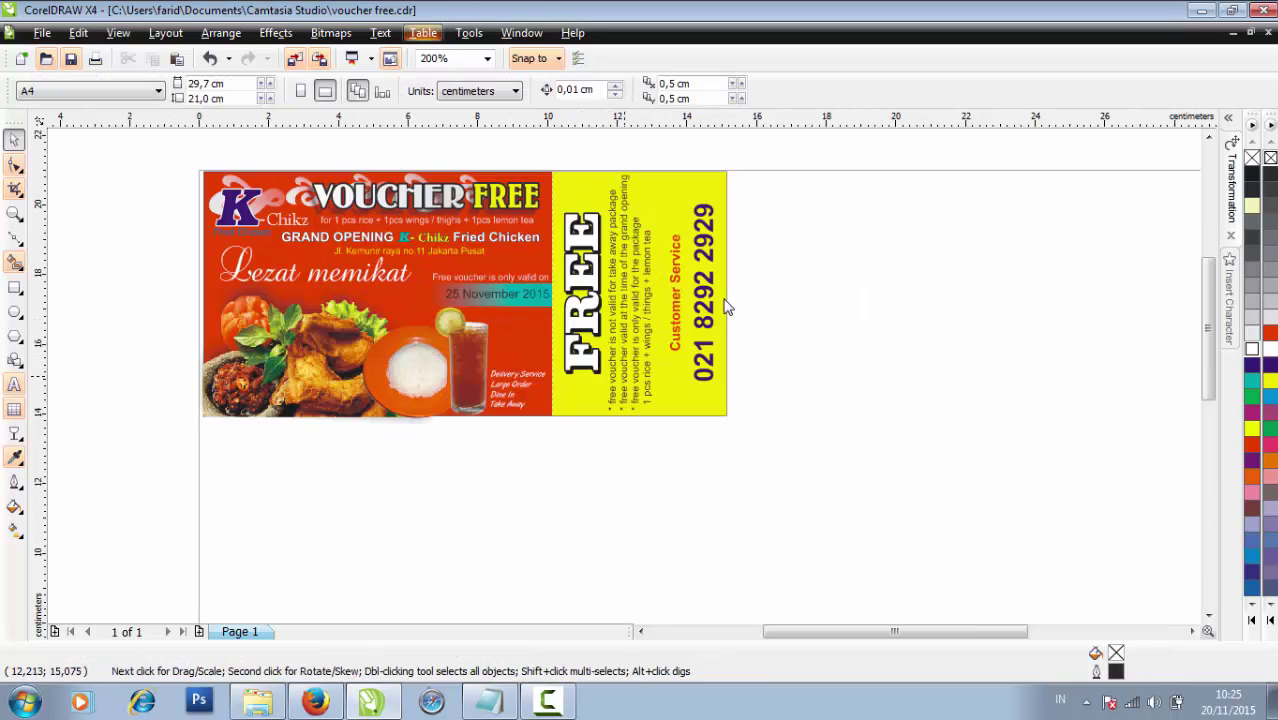
click(726, 307)
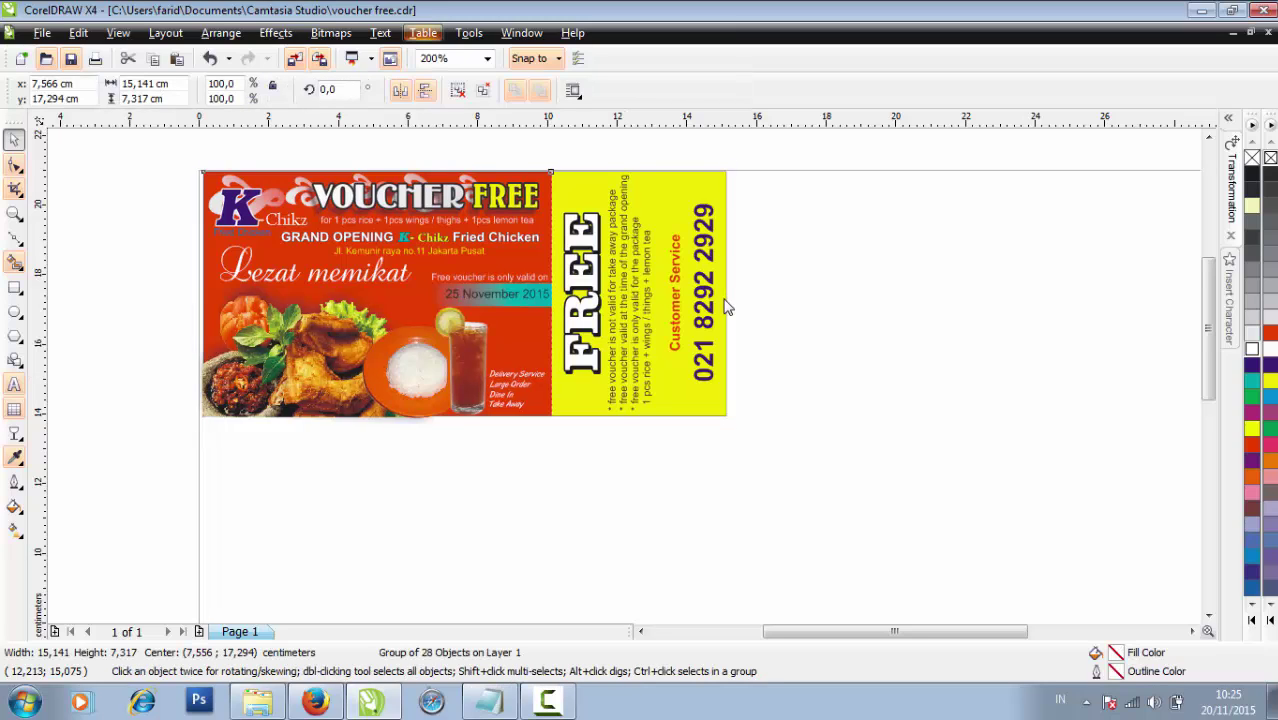
key(Left)
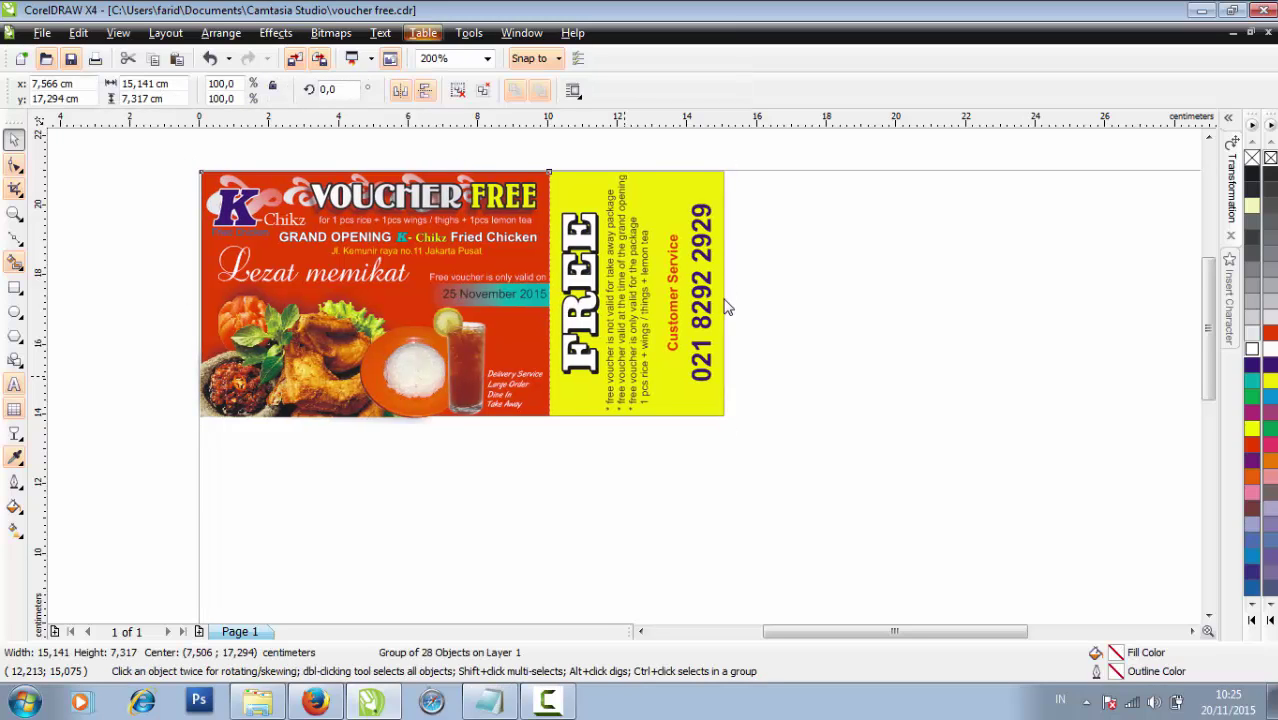
drag(727, 307, 726, 306)
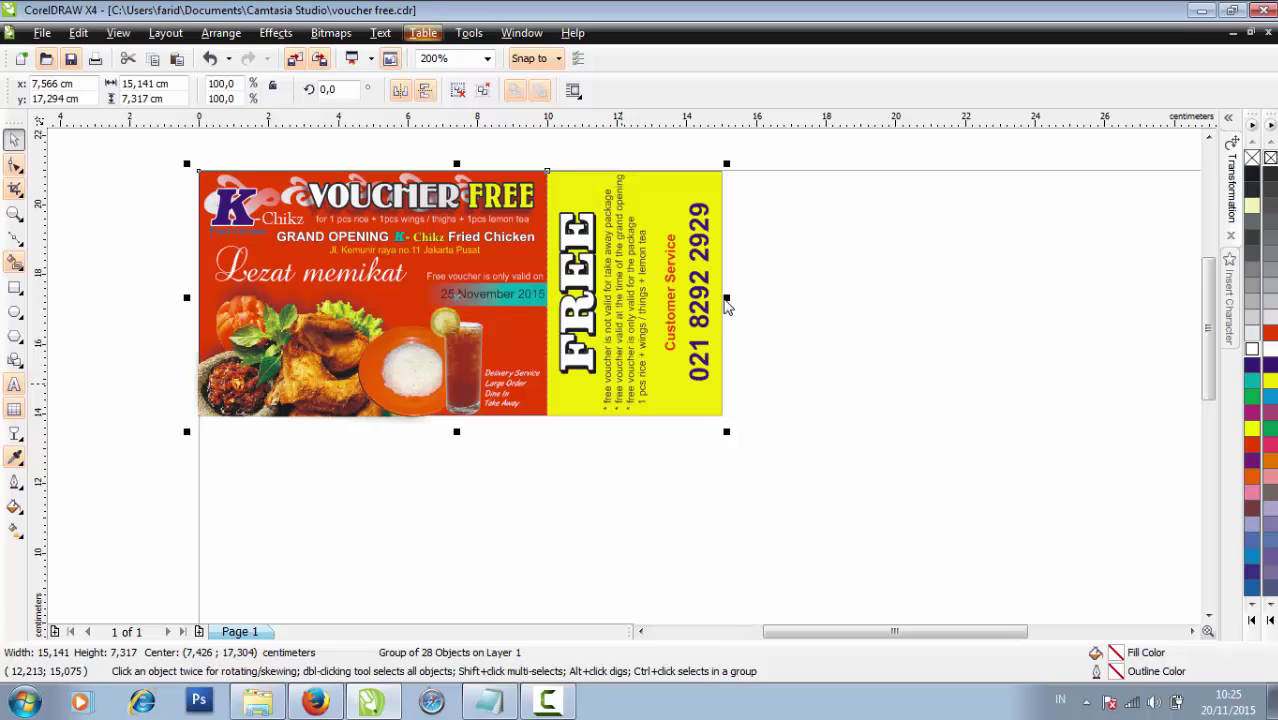
key(Escape)
Duplicate the voucher group directly to its right with a relative horizontal offset of 15,141 cm
scroll(727, 307, down, 1)
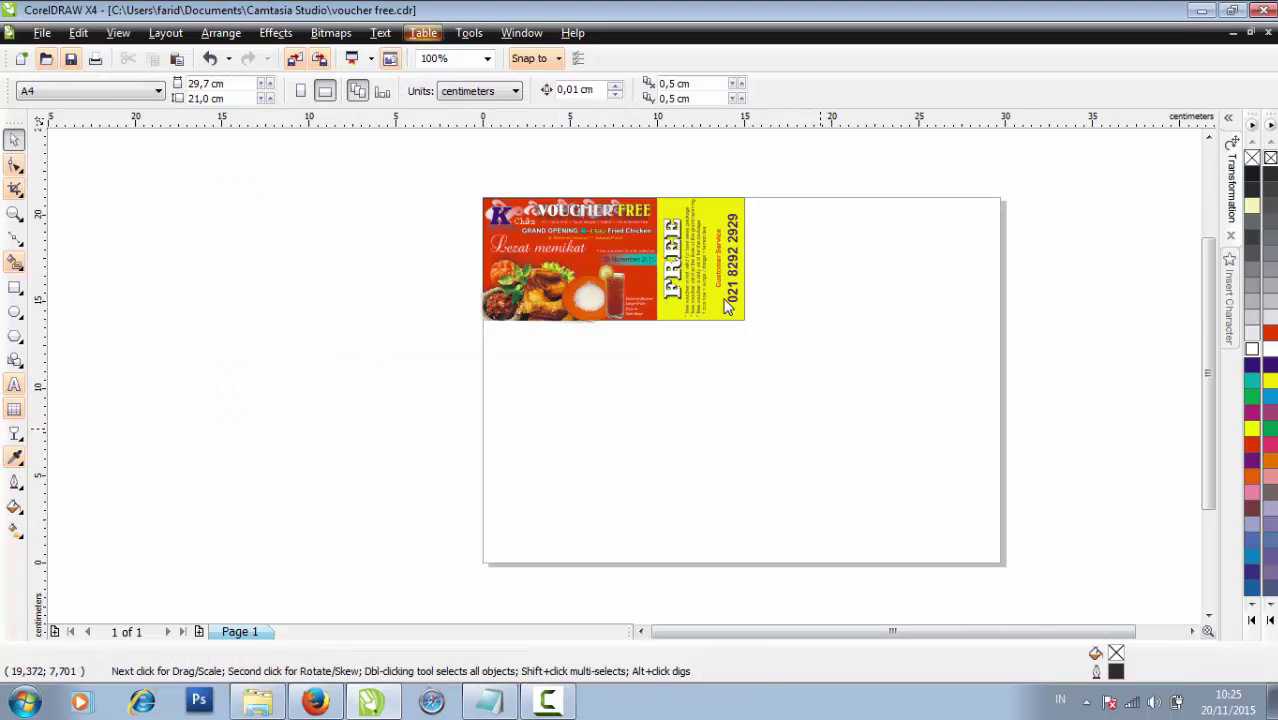
mouse_move(821, 428)
mouse_down()
mouse_move(531, 185)
mouse_move(448, 158)
mouse_up()
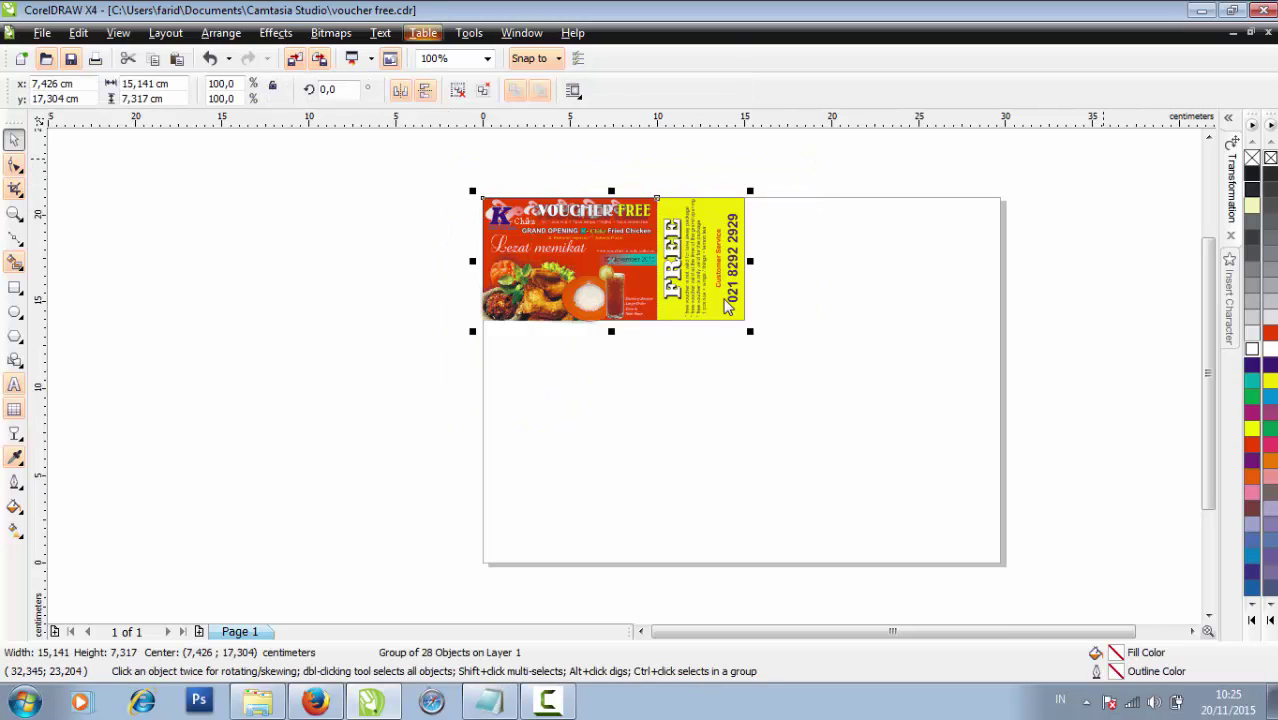
click(1232, 188)
click(1126, 411)
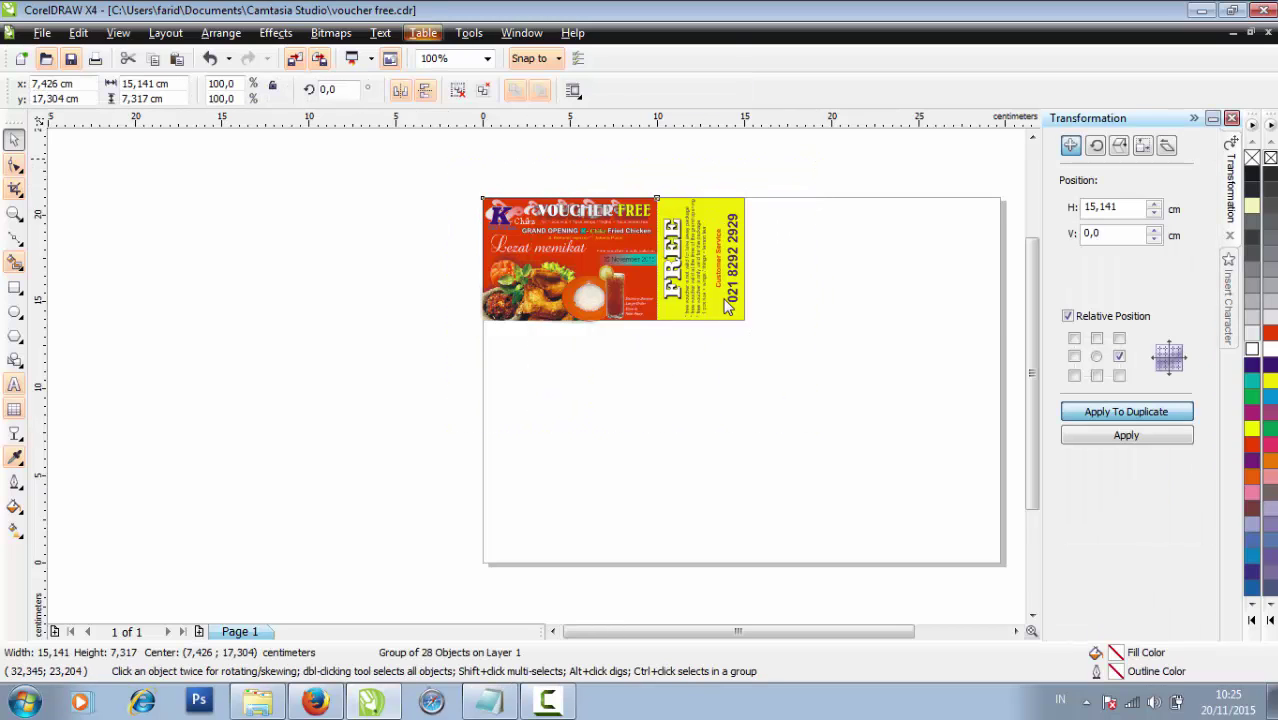
click(935, 392)
Duplicate both vouchers directly below themselves with a relative vertical offset of -7,317 cm
scroll(878, 350, down, 1)
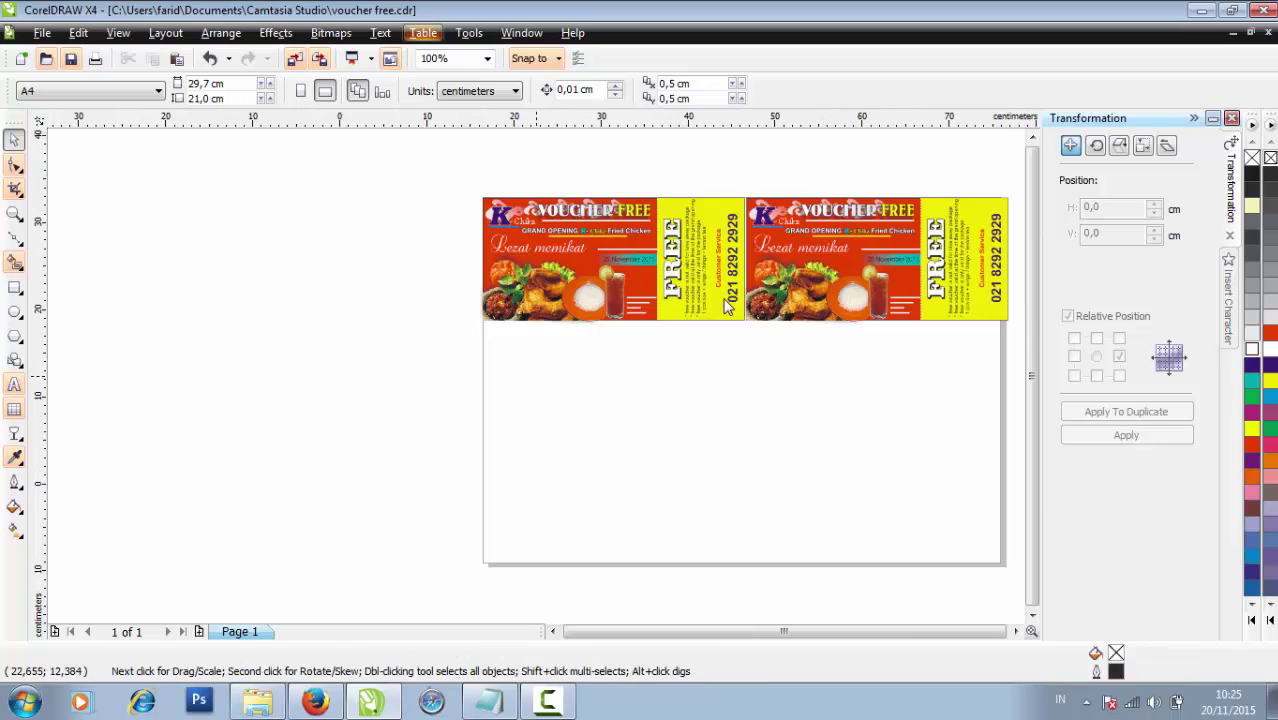
scroll(488, 353, up, 1)
drag(200, 228, 820, 492)
click(1097, 376)
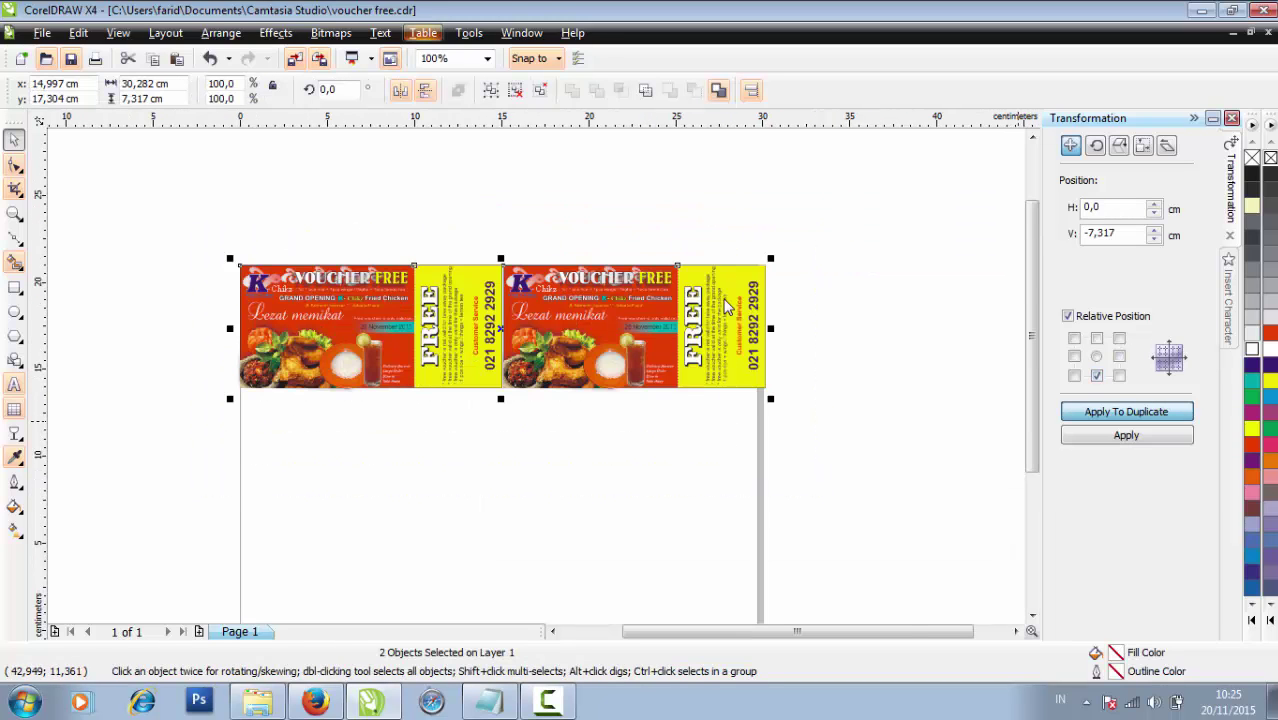
click(1126, 411)
scroll(724, 306, down, 3)
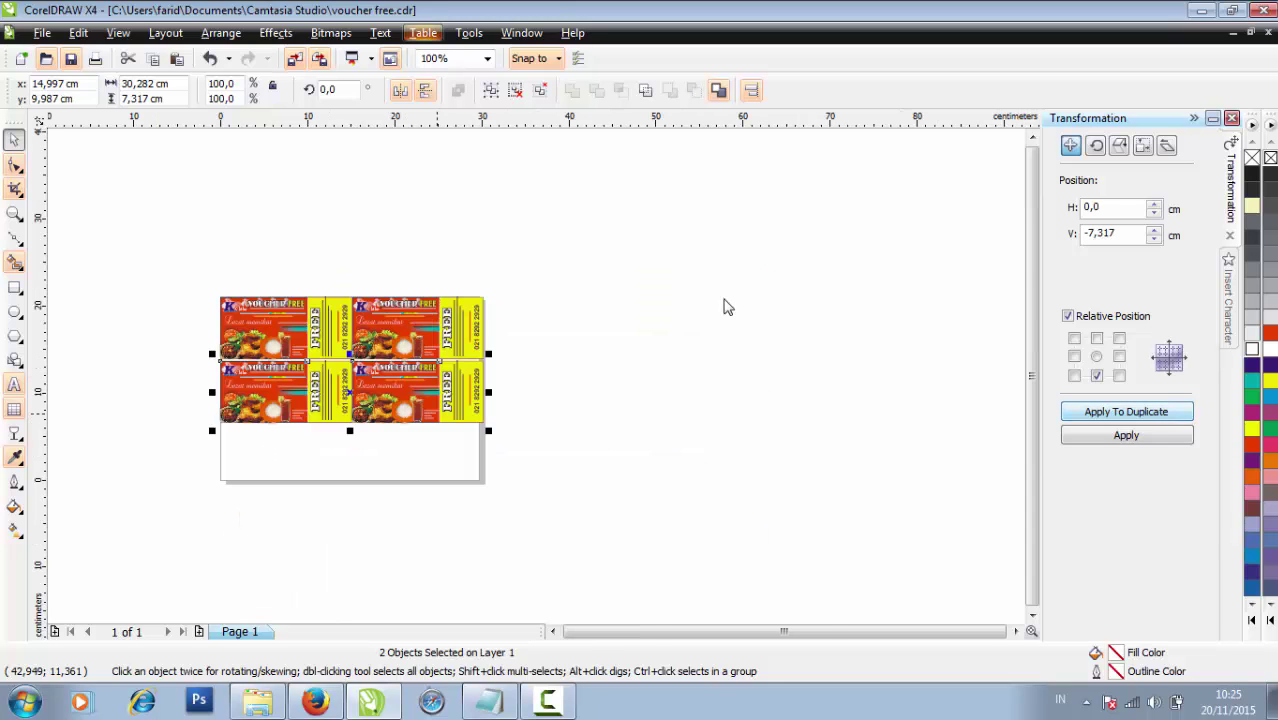
Duplicate the second row of vouchers downward by -7,317 cm as a third row, and collapse the transformation settings
scroll(725, 306, up, 1)
click(727, 306)
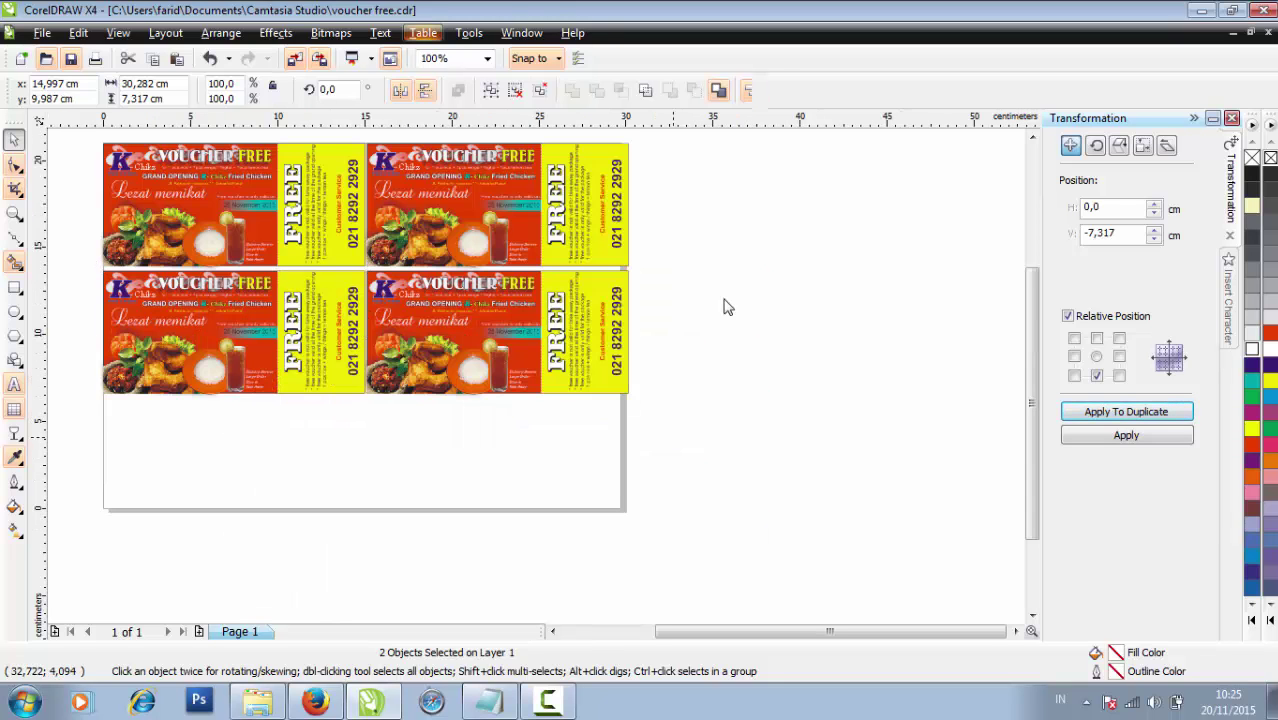
drag(702, 441, 89, 258)
drag(727, 307, 725, 305)
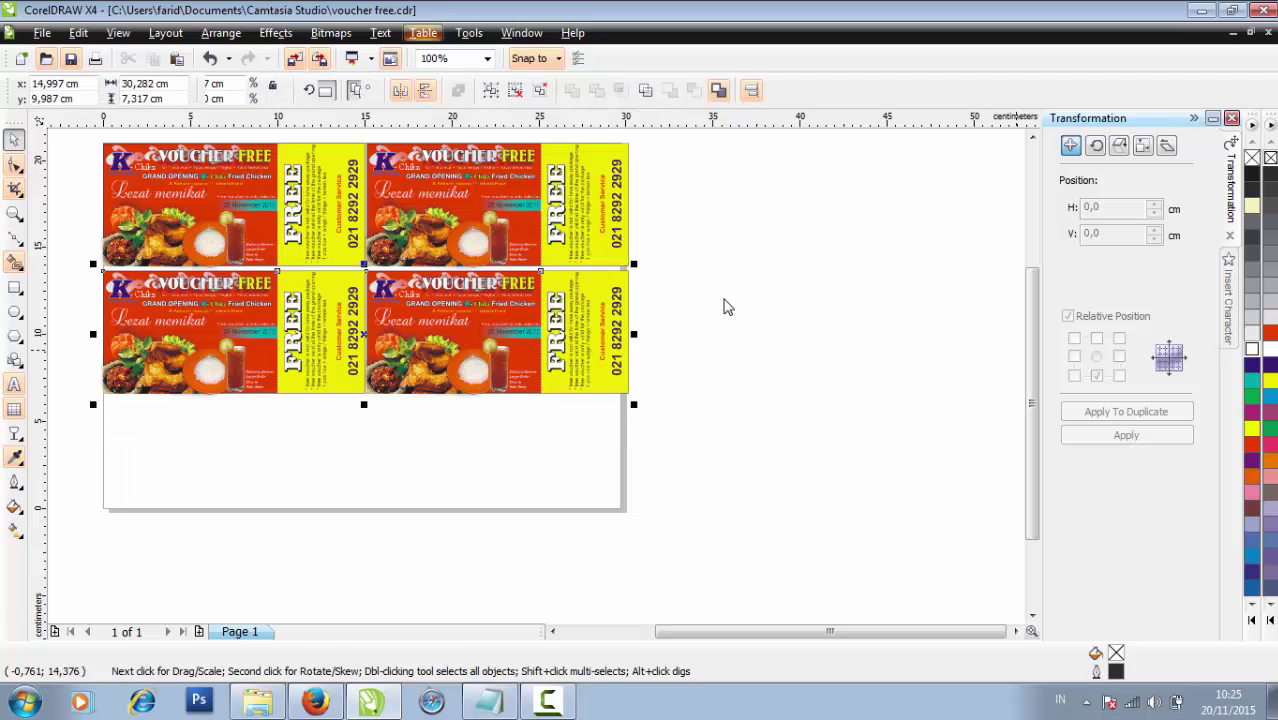
key(Return)
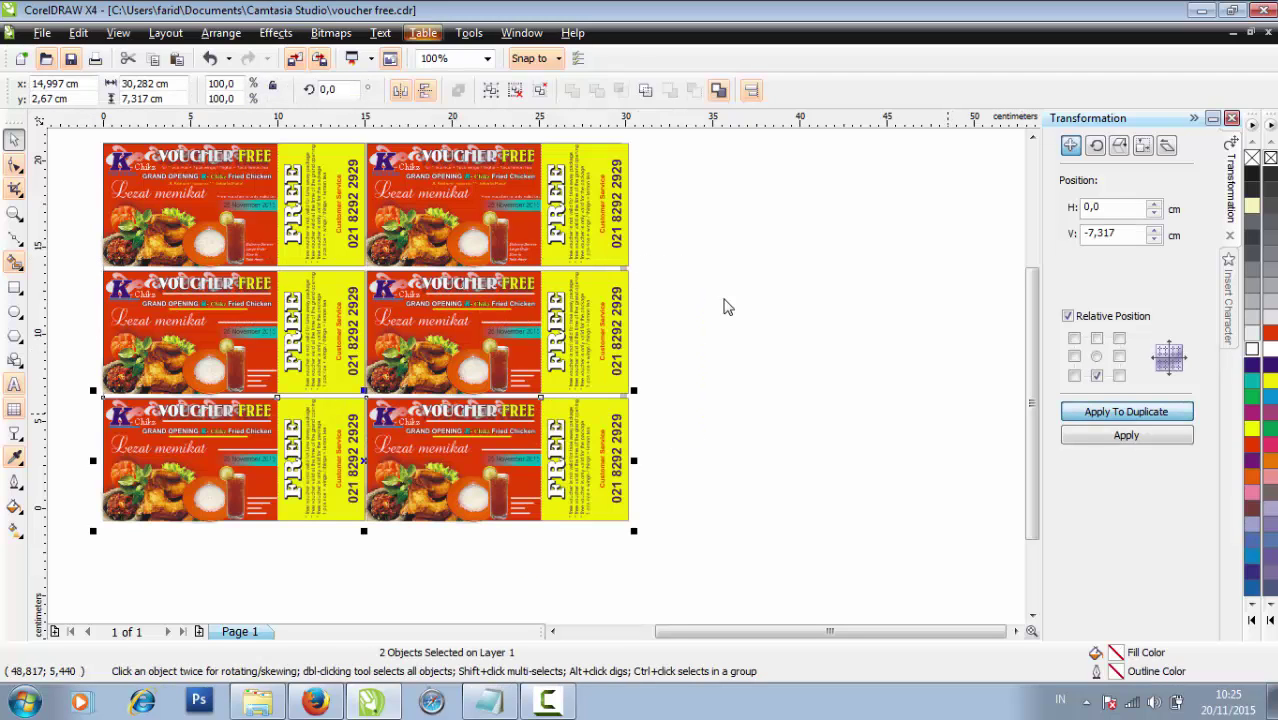
click(727, 307)
click(1194, 118)
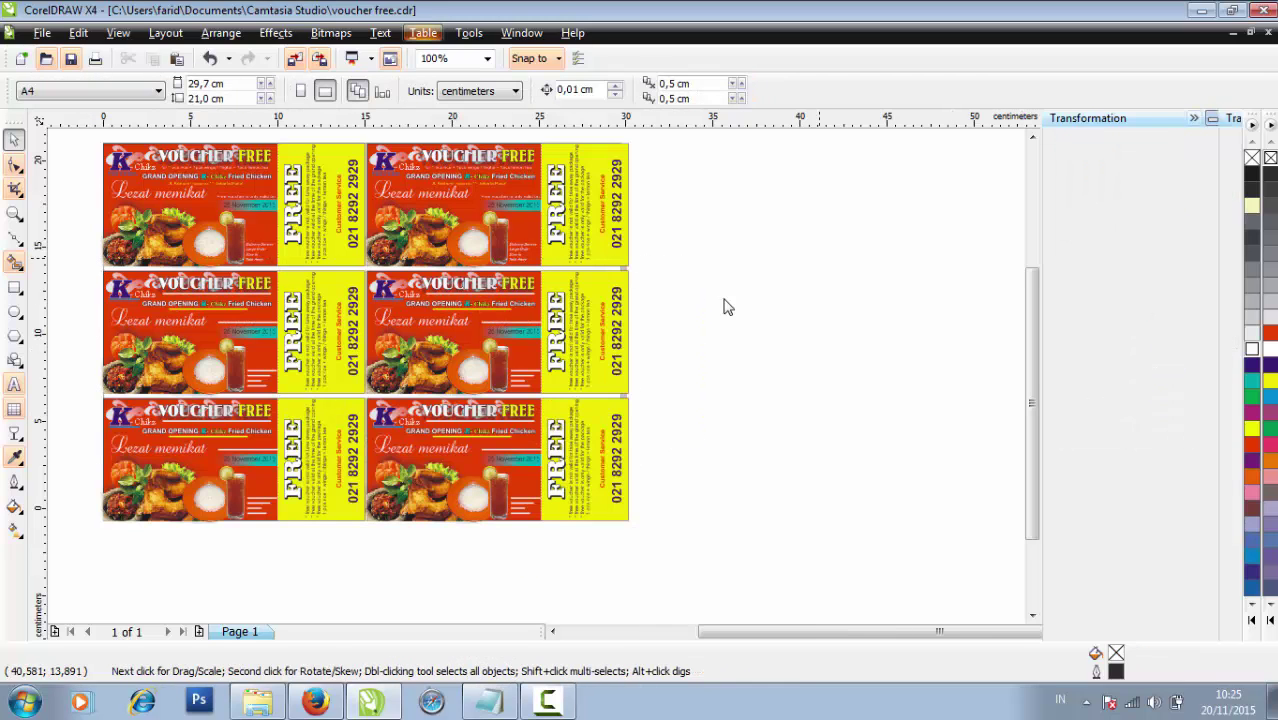
scroll(584, 318, down, 1)
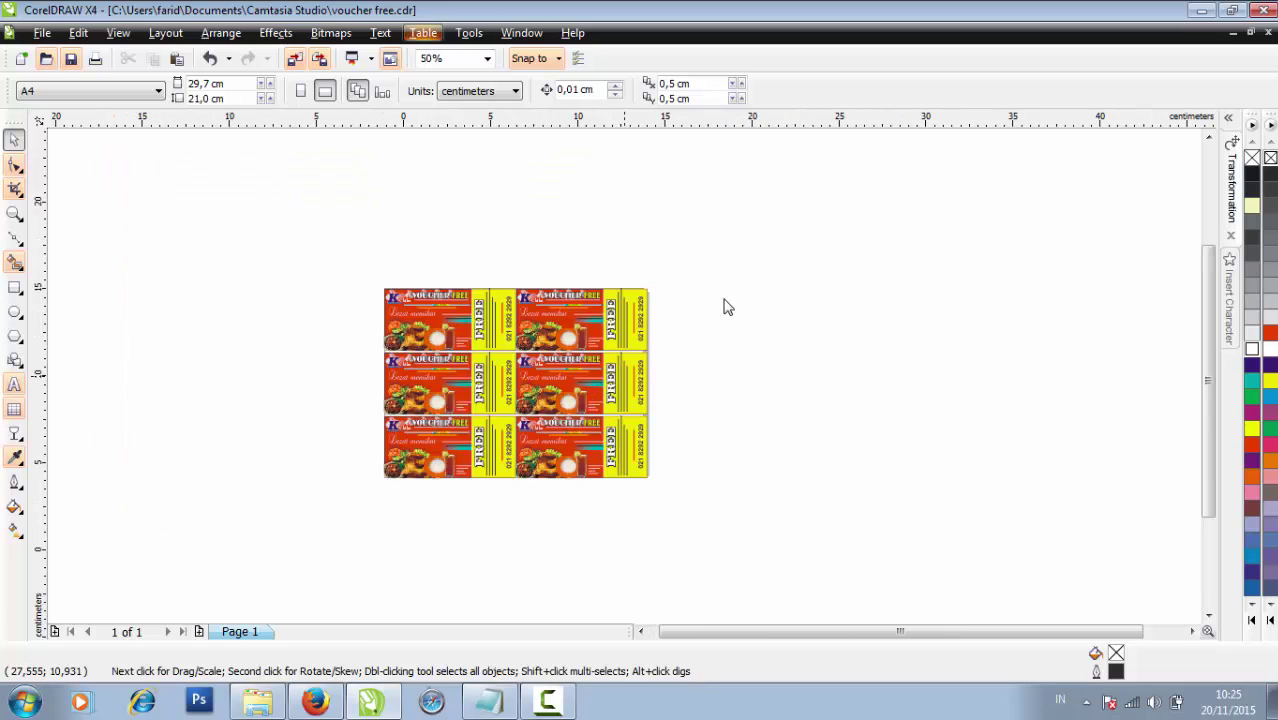
scroll(727, 307, up, 1)
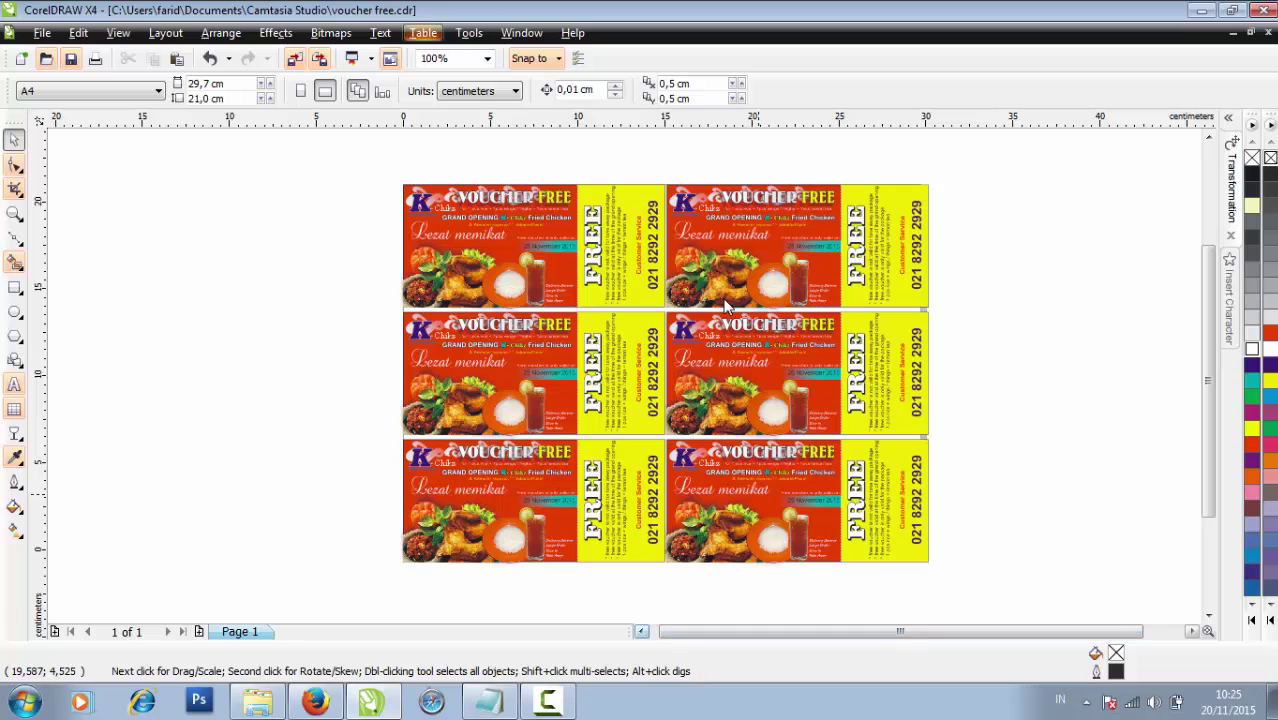
click(641, 631)
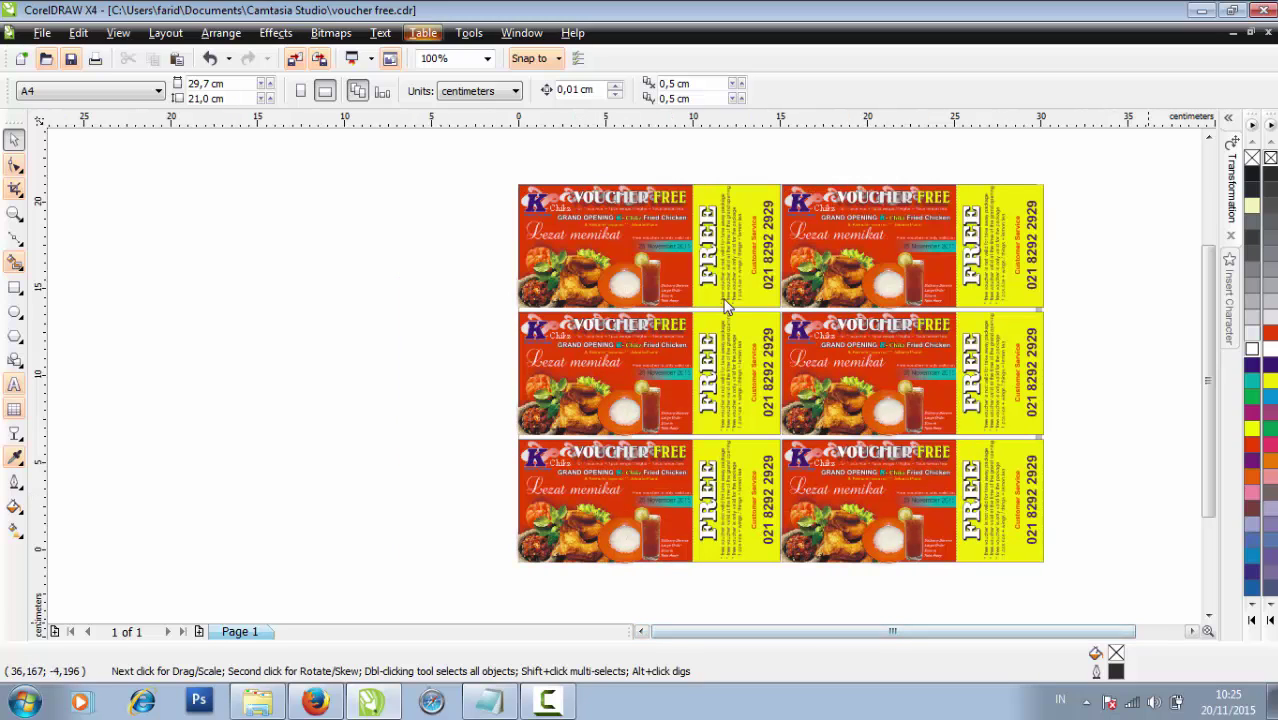
scroll(727, 307, right, 2)
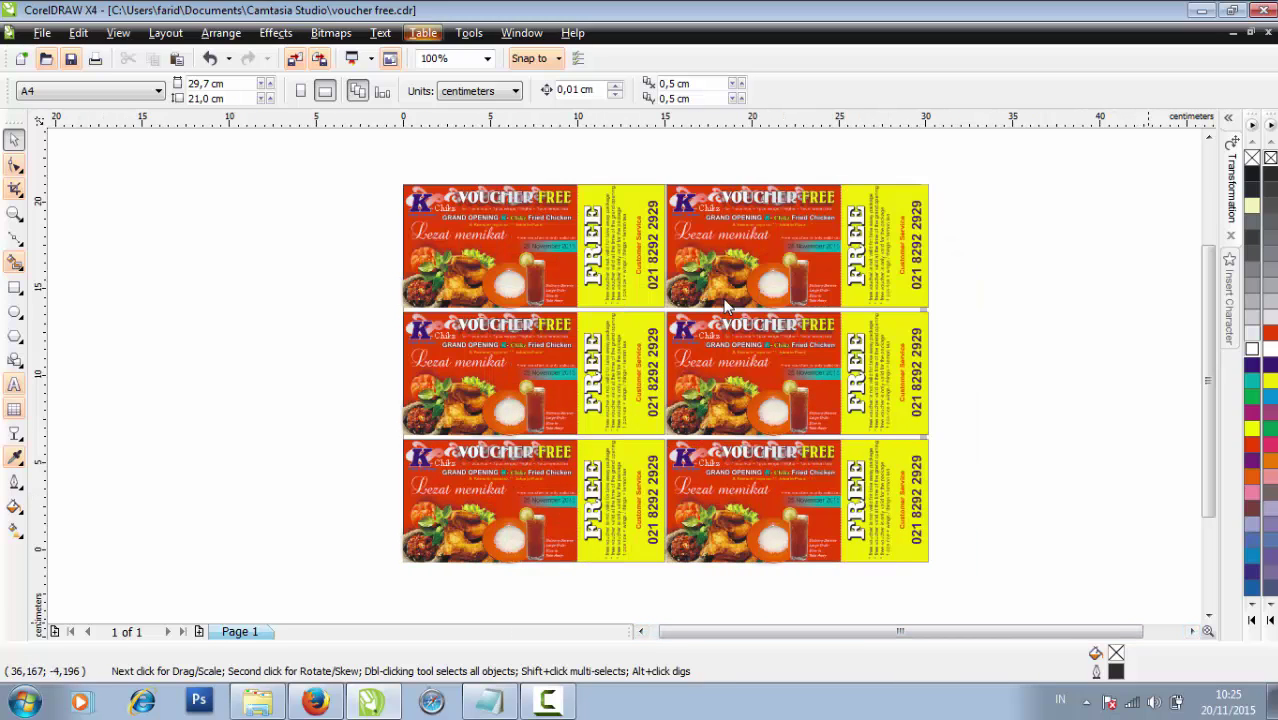